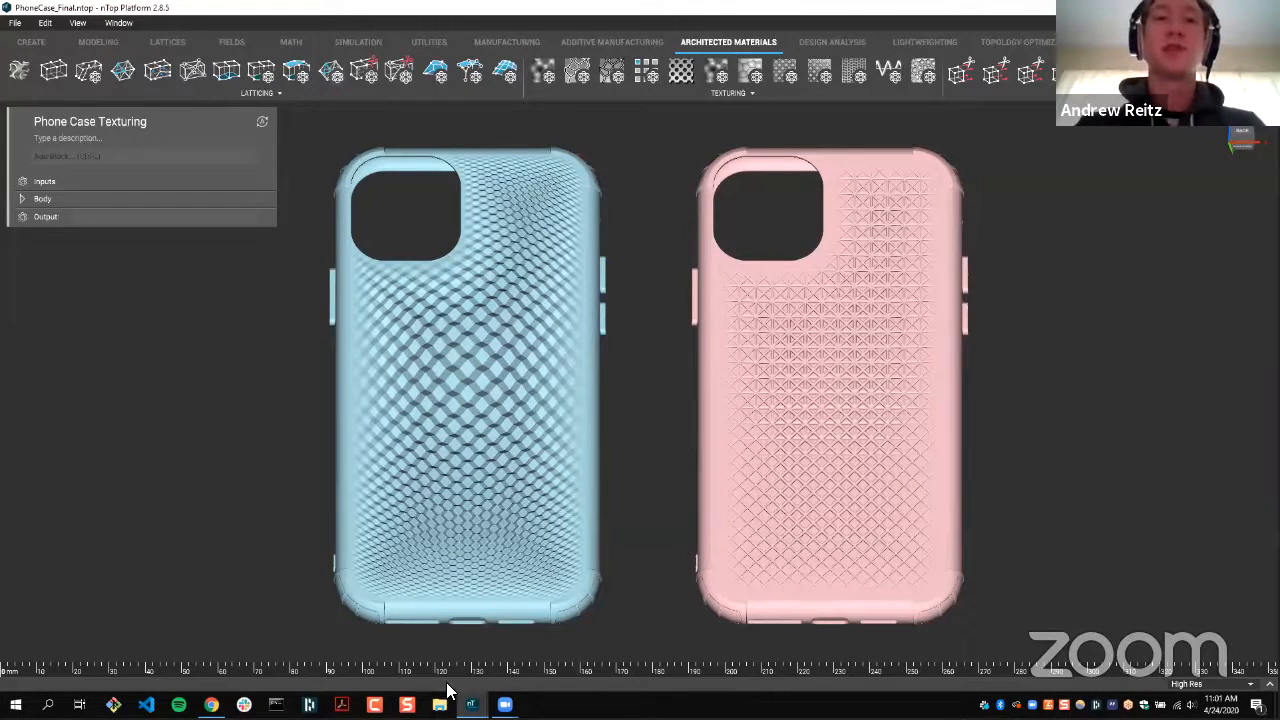
- Switch to the Swatch_Working.ntop file and examine the plain Design Swatch implicit body
{"action": "mouse_move", "coordinate": [471, 704]}
{"action": "left_click", "coordinate": [470, 652]}
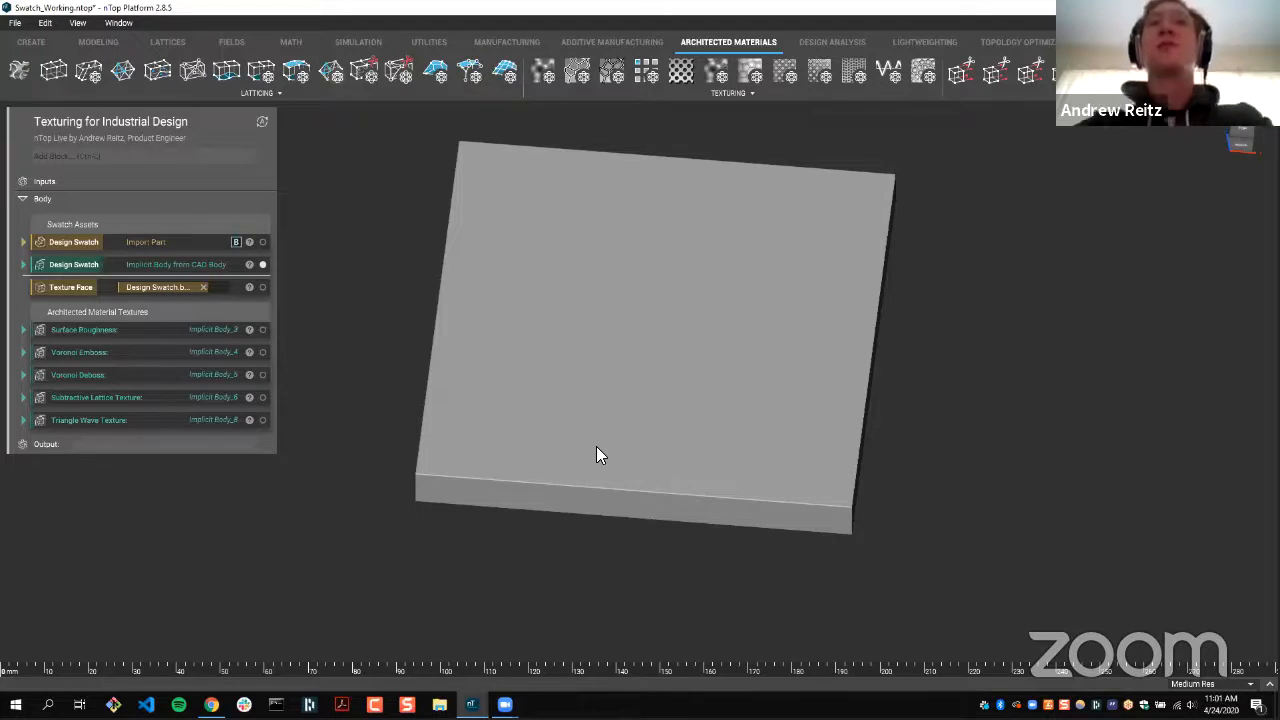
{"action": "right_click_drag", "start_coordinate": [612, 415], "coordinate": [284, 260]}
{"action": "left_click", "coordinate": [180, 332]}
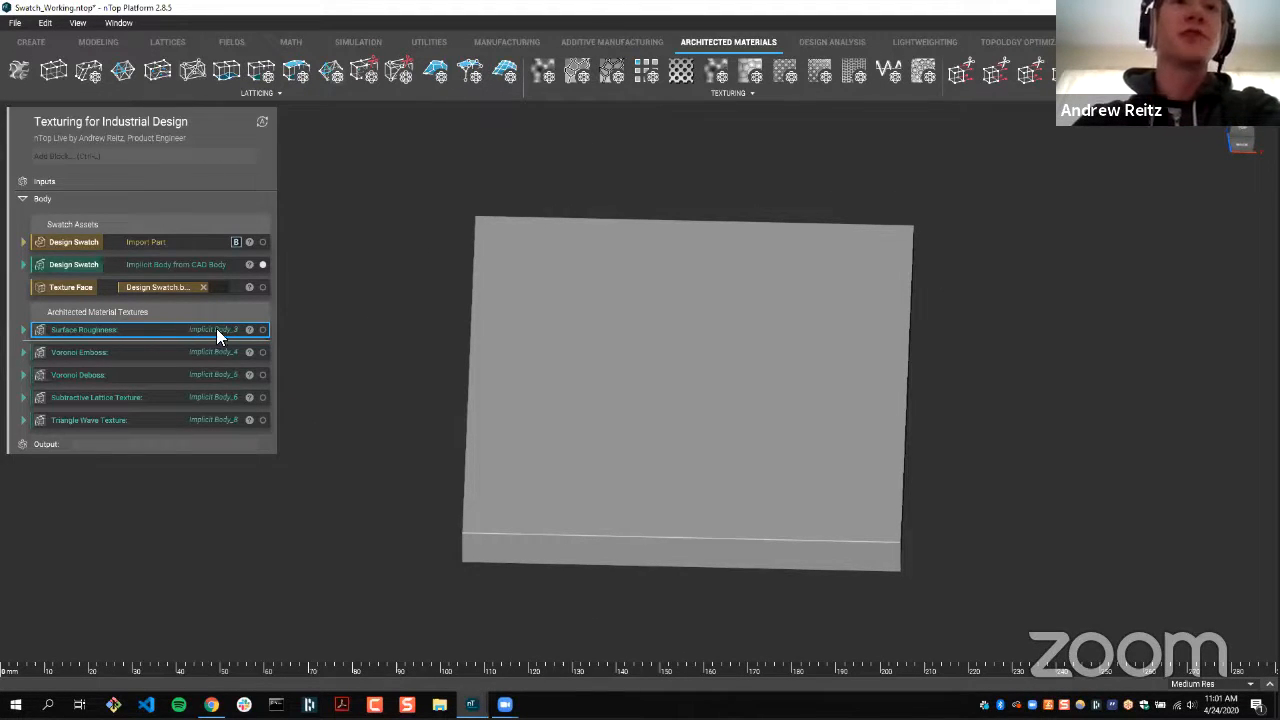
{"action": "left_click", "coordinate": [263, 265]}
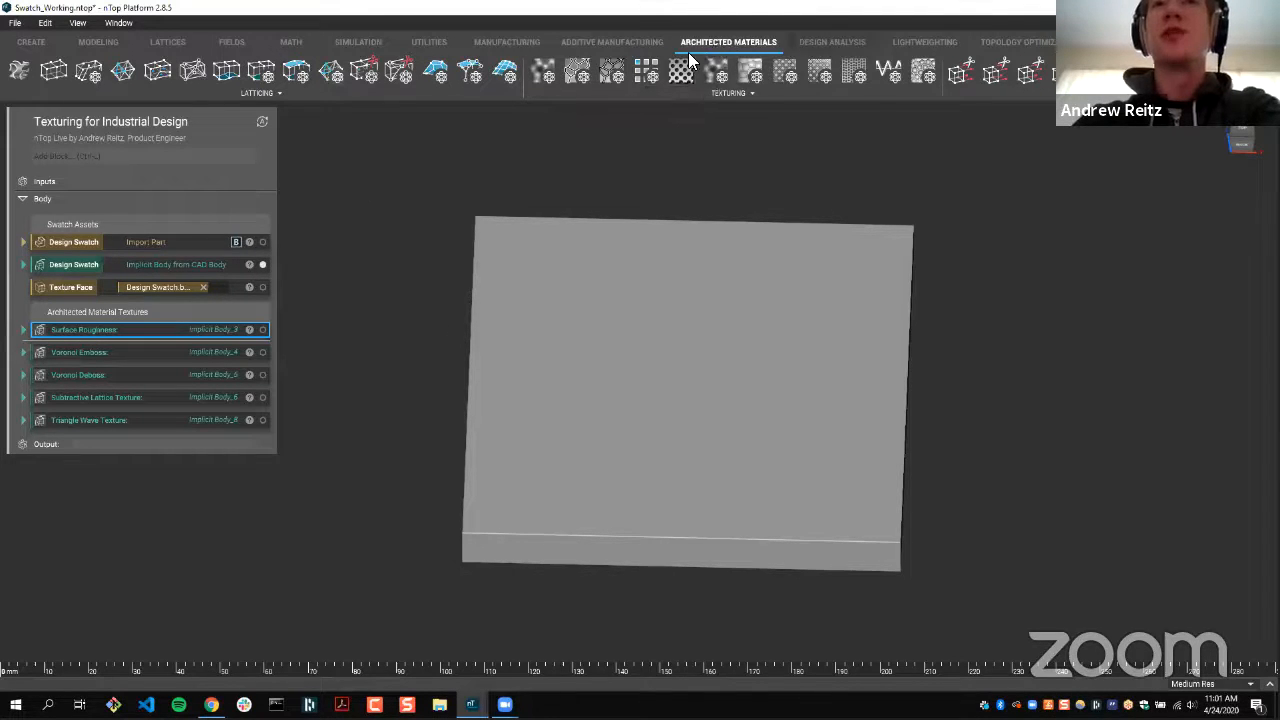
- Review the available texturing blocks, expand Surface Roughness, and display its result in place of the plain swatch from several angles
{"action": "left_click", "coordinate": [668, 90]}
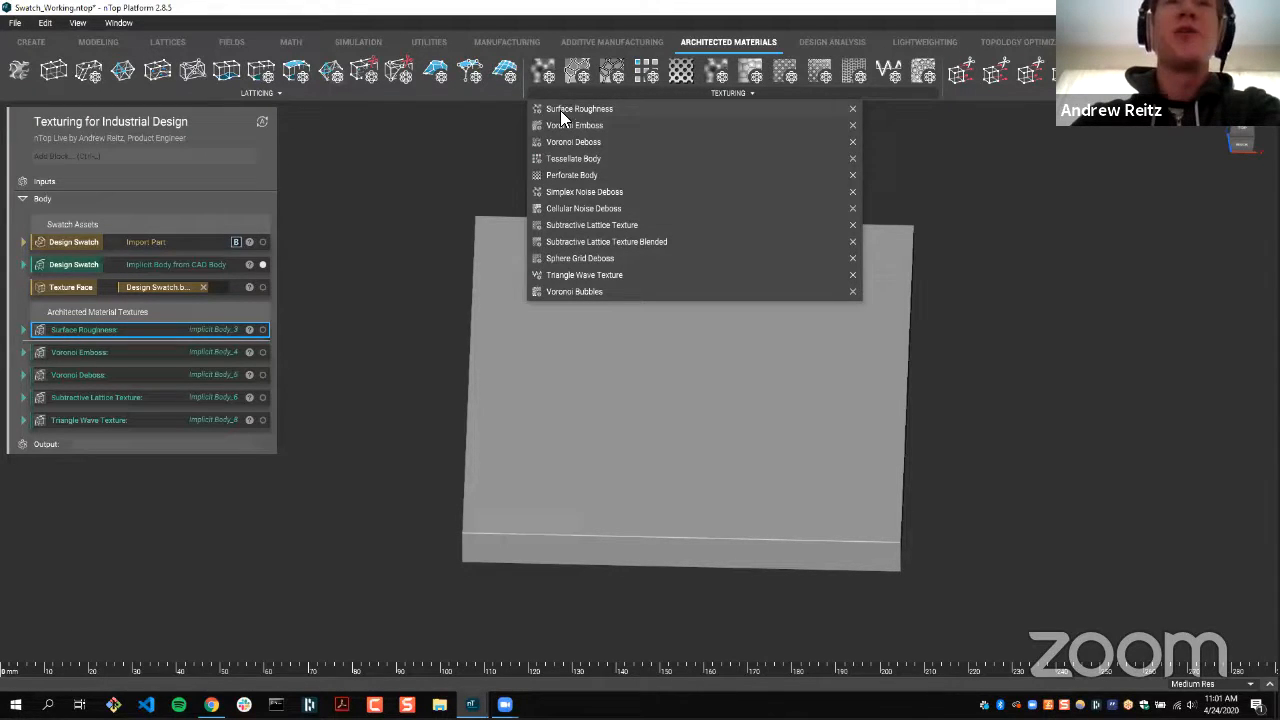
{"action": "left_click", "coordinate": [23, 329]}
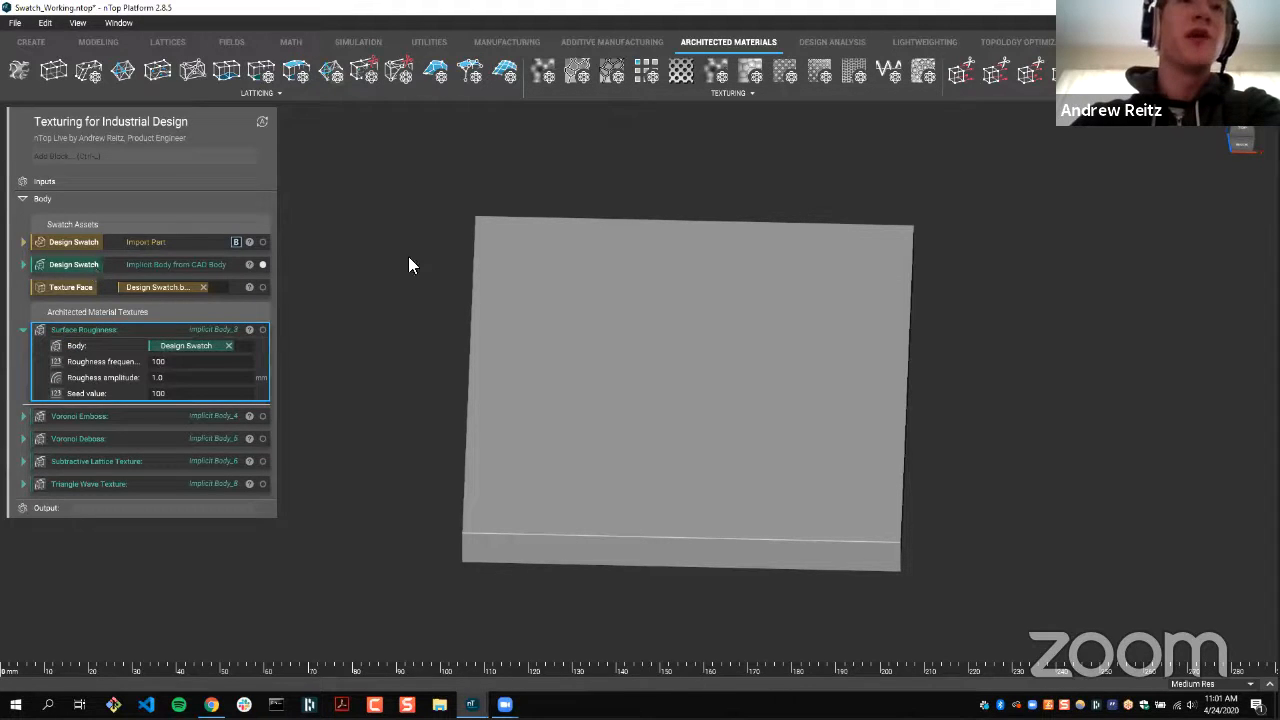
{"action": "left_click", "coordinate": [265, 264]}
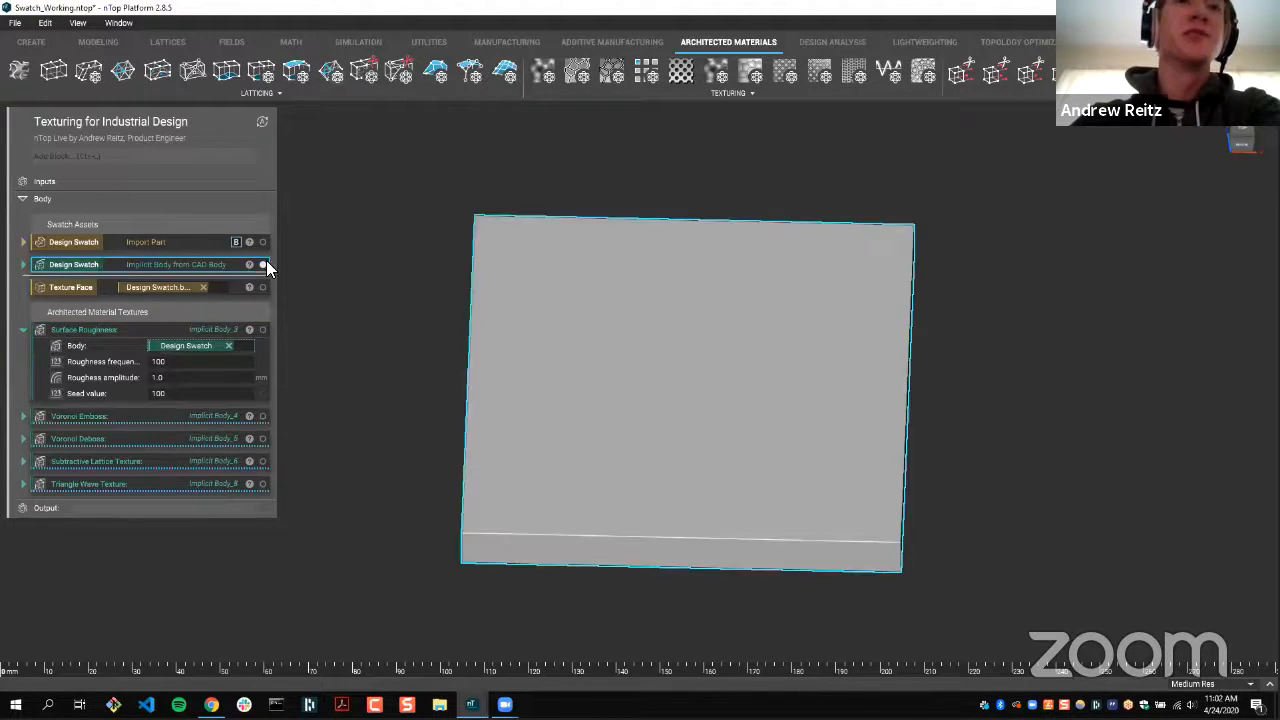
{"action": "left_click", "coordinate": [549, 397]}
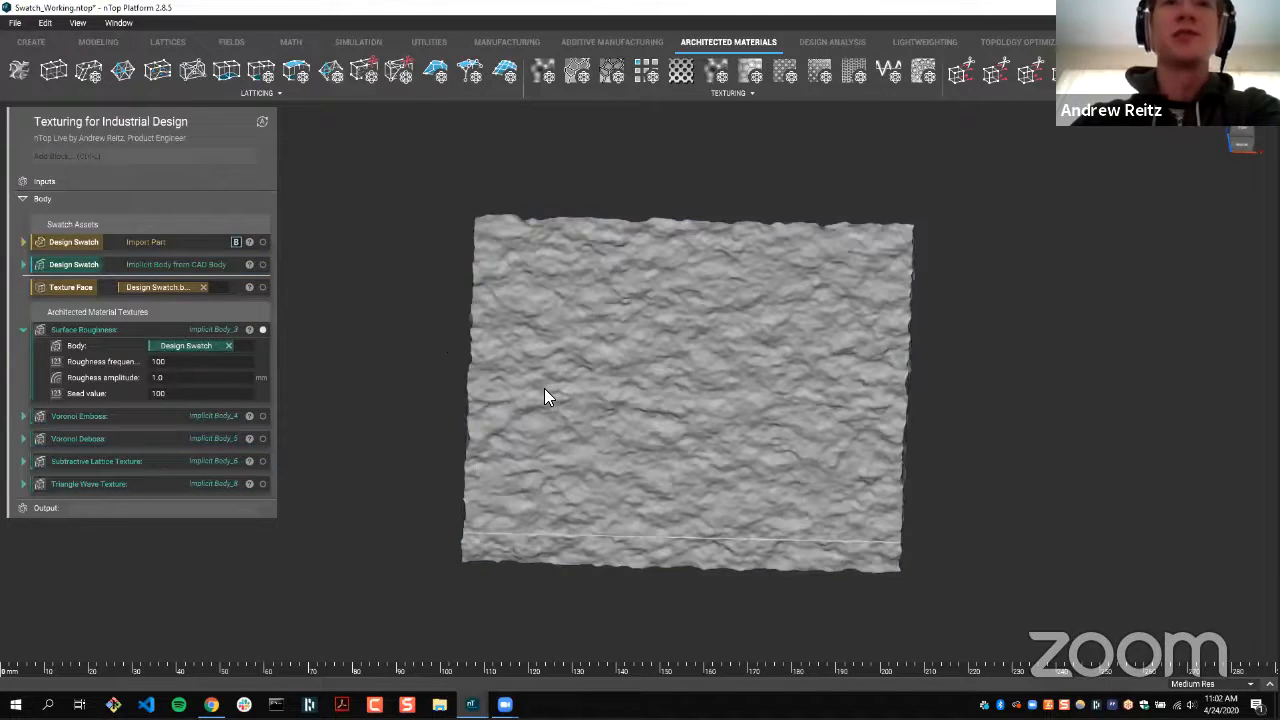
{"action": "right_click_drag", "start_coordinate": [546, 416], "coordinate": [552, 418]}
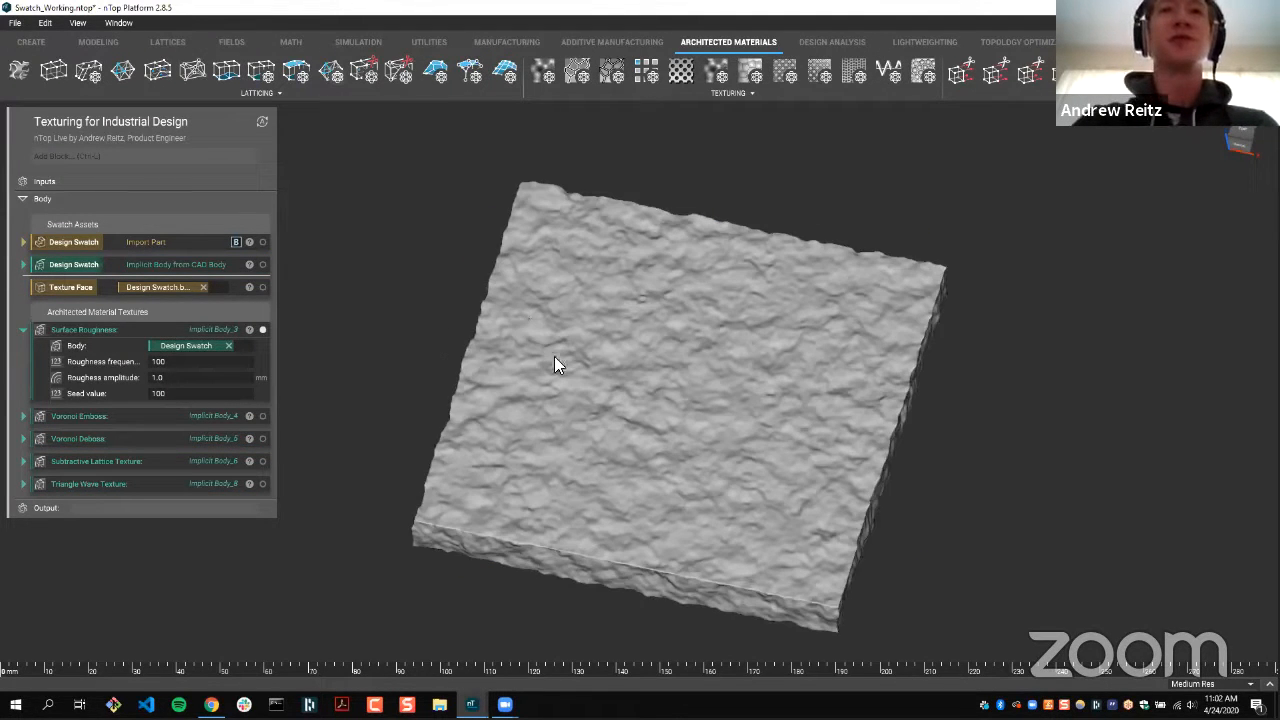
{"action": "right_click_drag", "start_coordinate": [555, 358], "coordinate": [391, 302]}
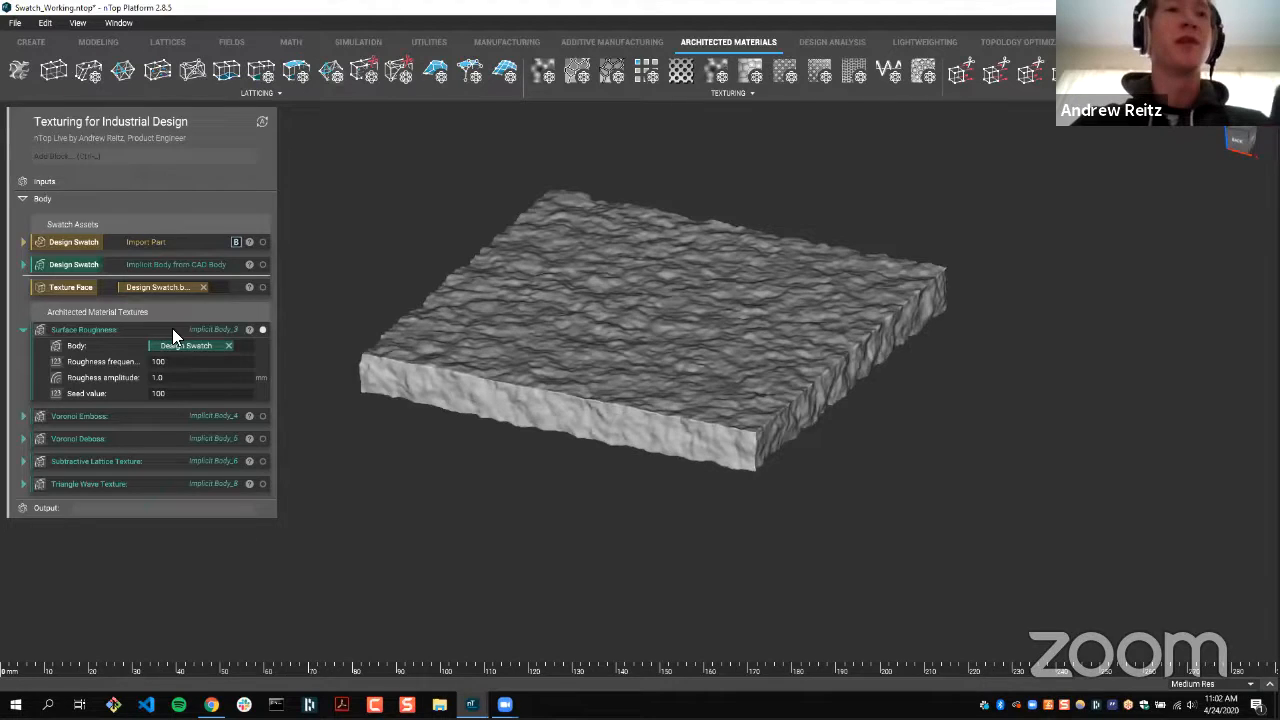
- Display the Voronoi Emboss and Voronoi Deboss textures one after the other and inspect their settings
{"action": "left_click", "coordinate": [262, 414]}
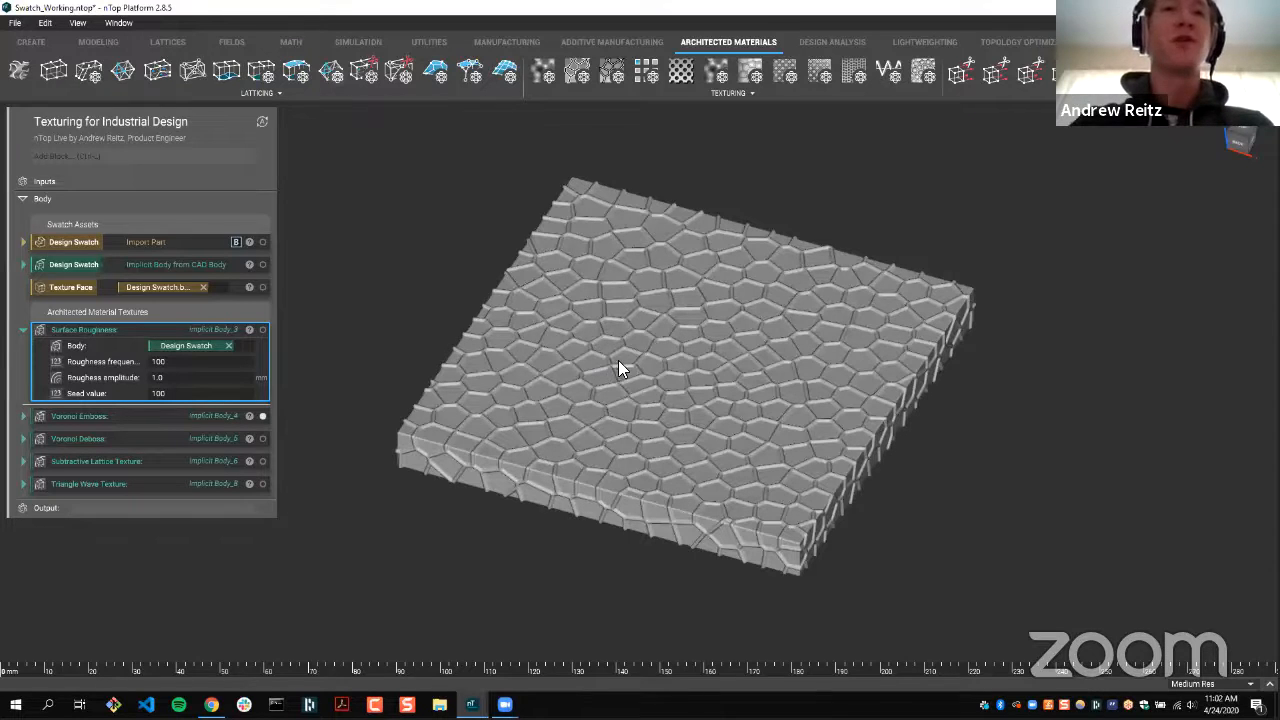
{"action": "left_click", "coordinate": [150, 364]}
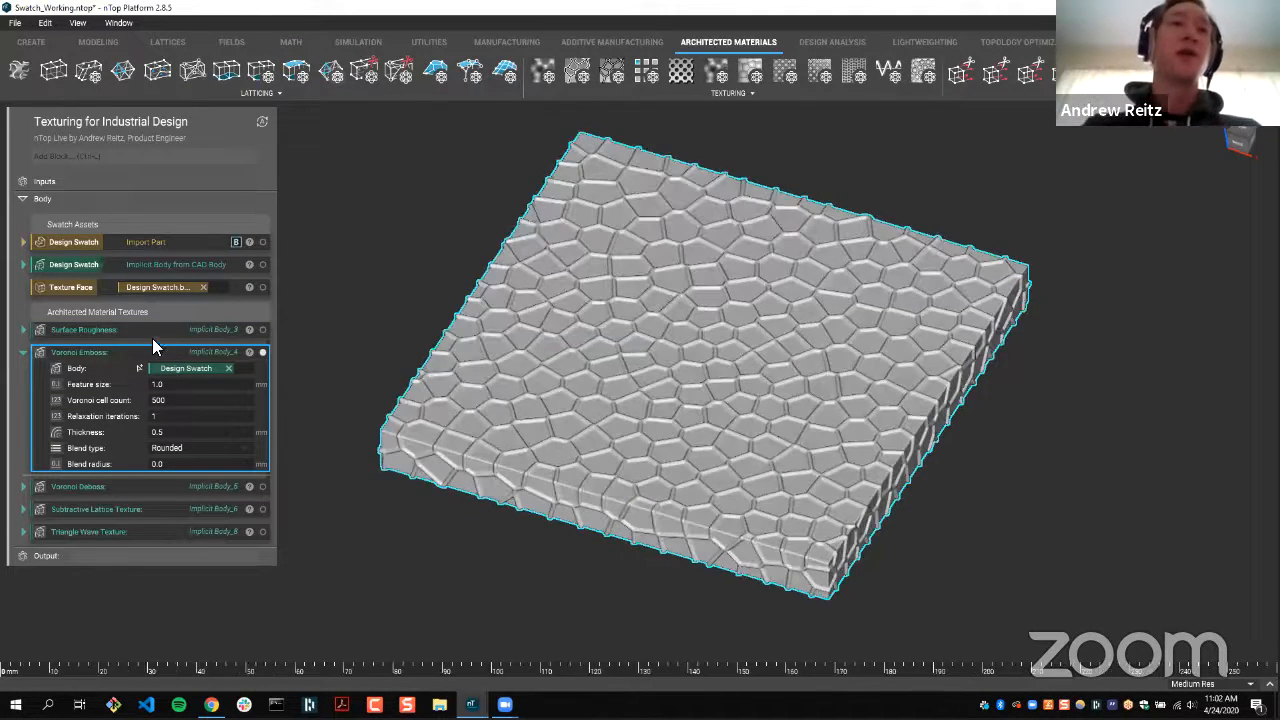
{"action": "left_click", "coordinate": [24, 354]}
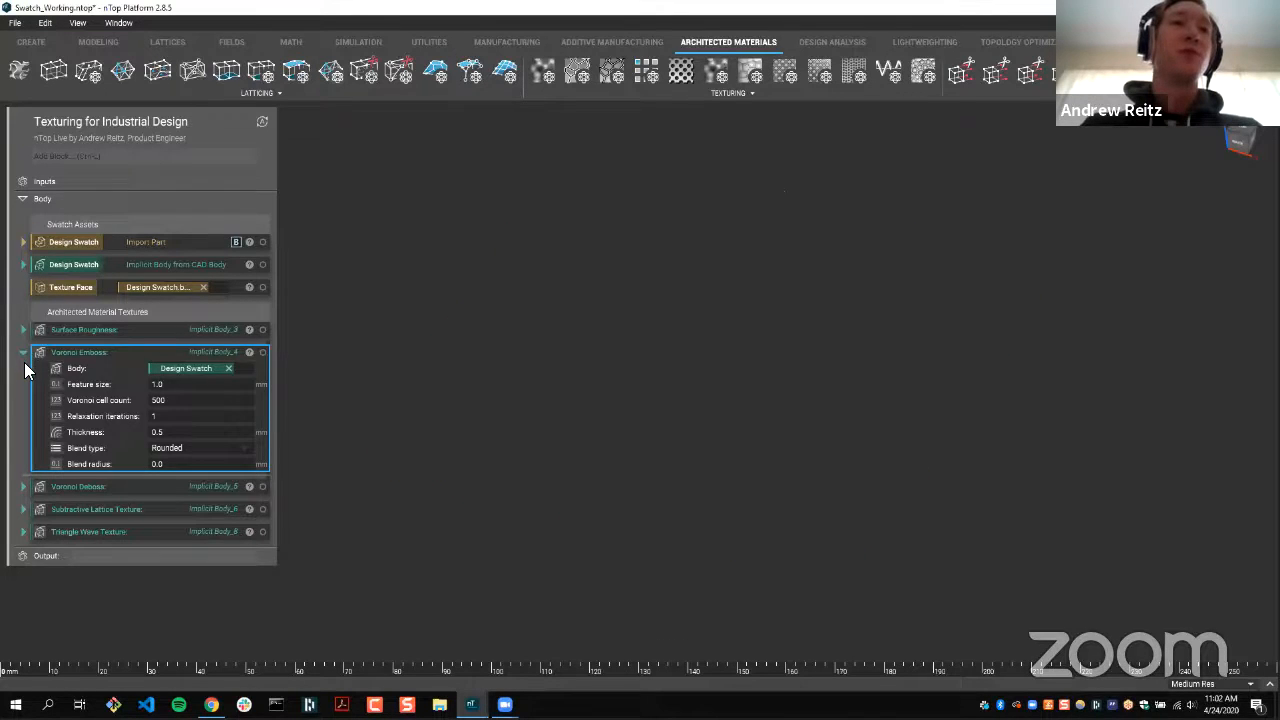
{"action": "left_click", "coordinate": [144, 376]}
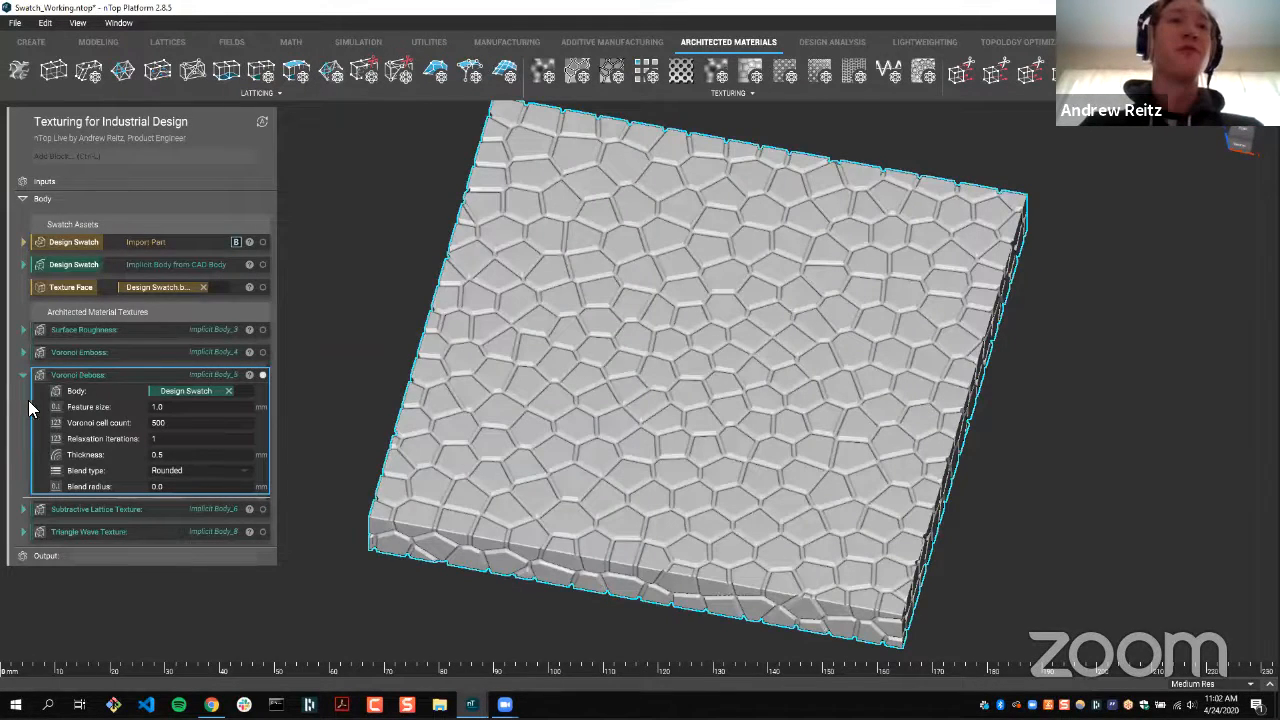
{"action": "right_click_drag", "start_coordinate": [389, 374], "coordinate": [578, 352]}
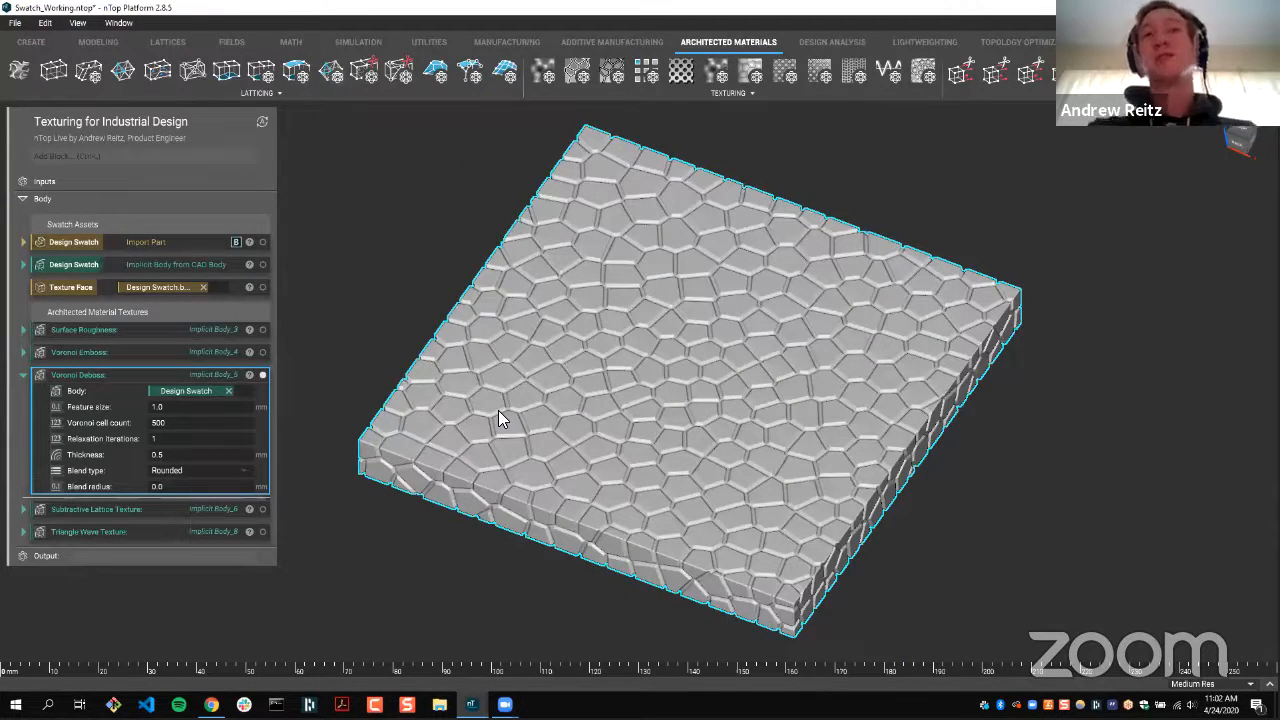
- Display the Subtractive Lattice Texture and examine it in top and isometric views
{"action": "key", "text": "Page_Down"}
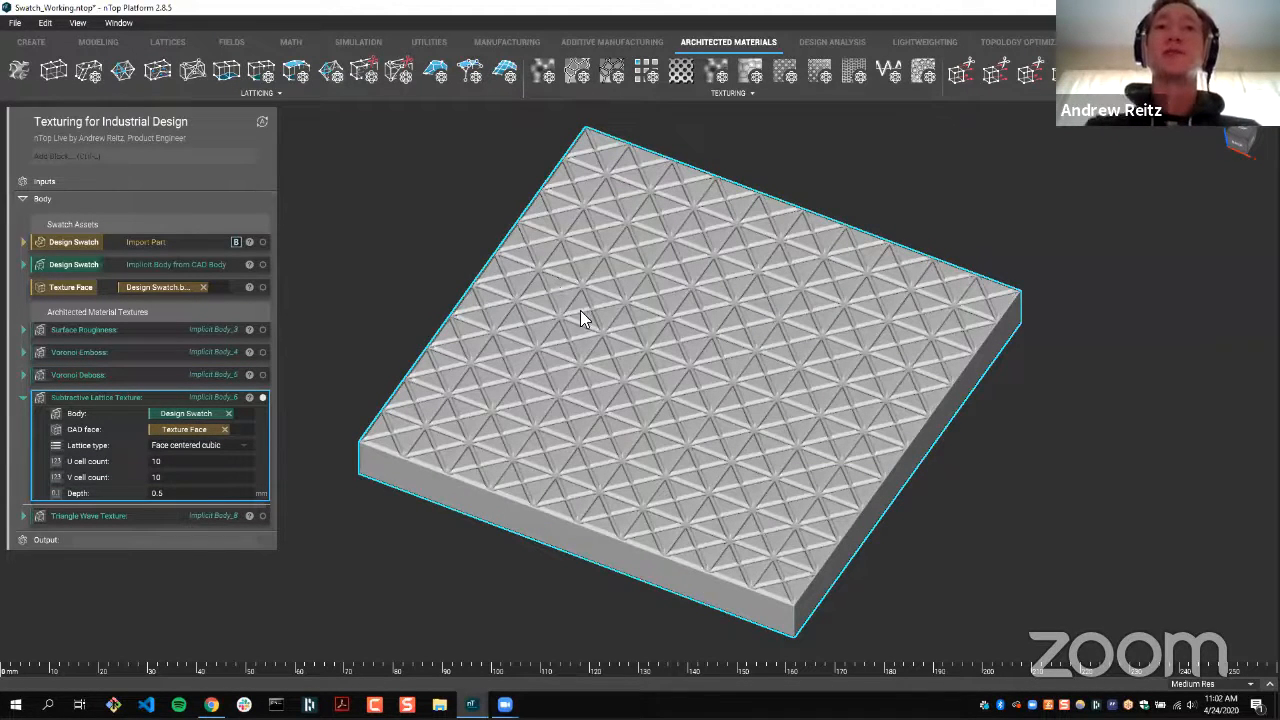
{"action": "key", "text": "t"}
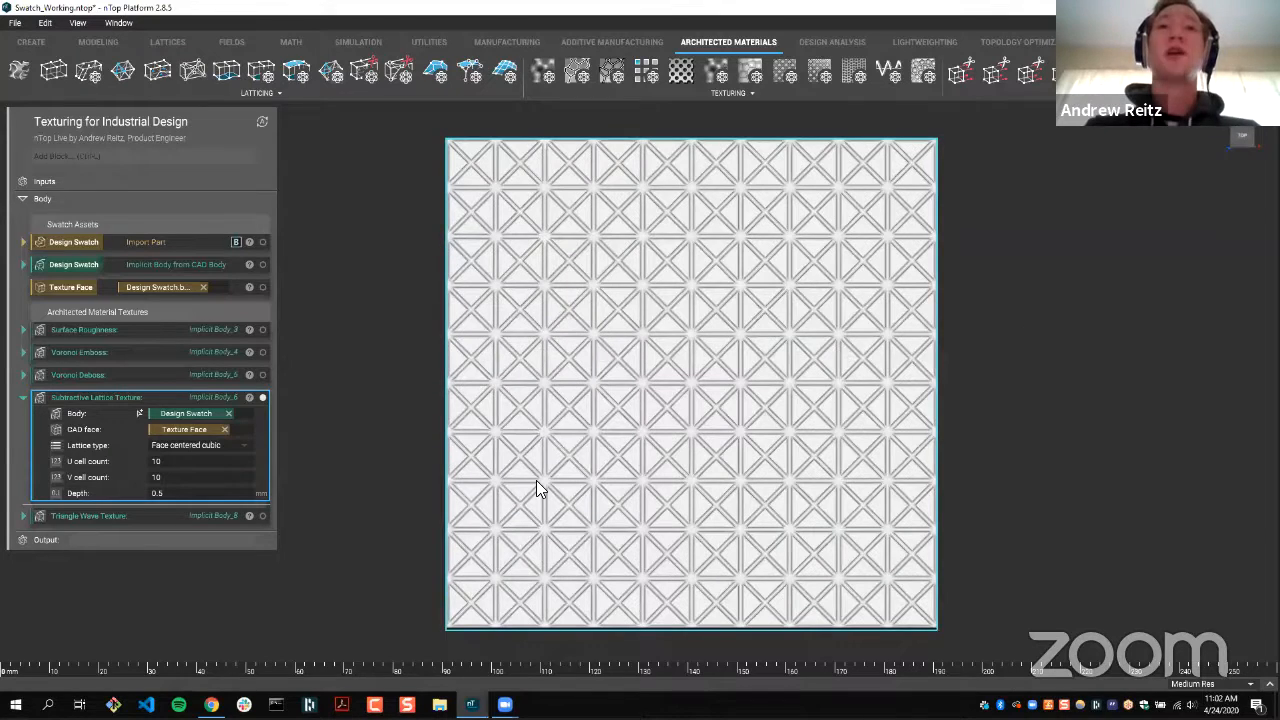
{"action": "scroll", "coordinate": [608, 532], "scroll_direction": "up", "scroll_amount": 2}
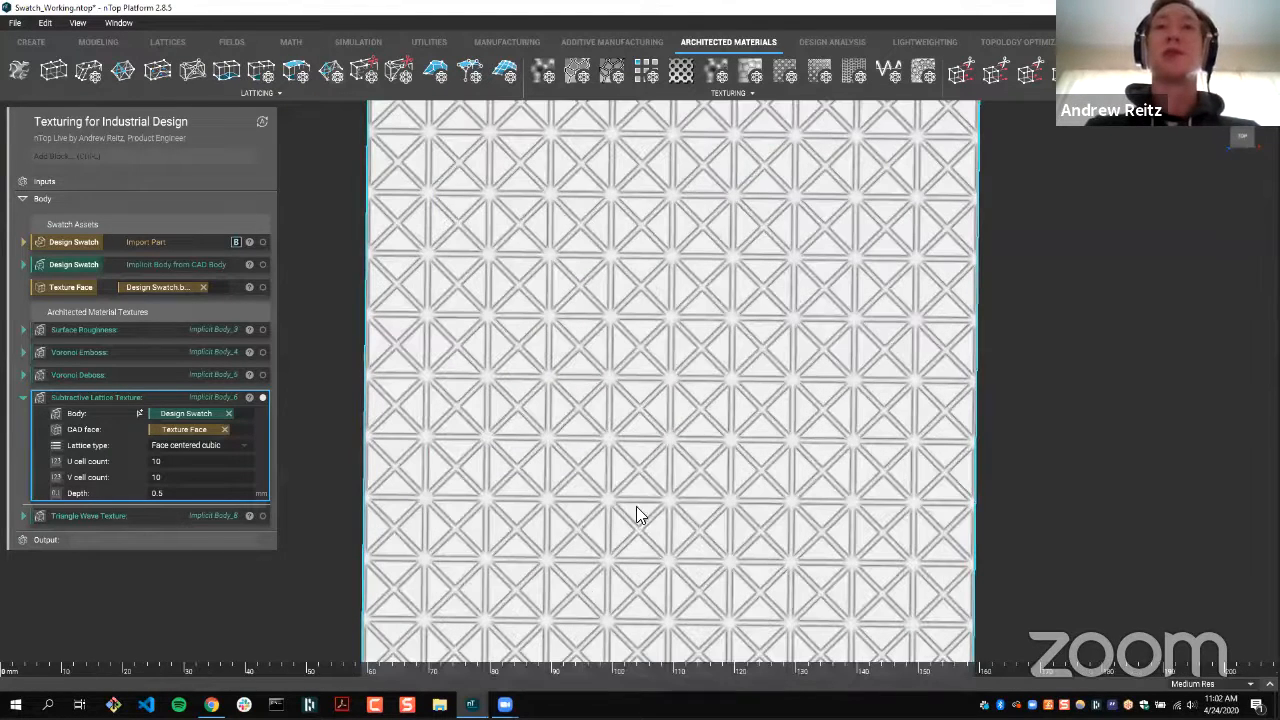
{"action": "key", "text": "i"}
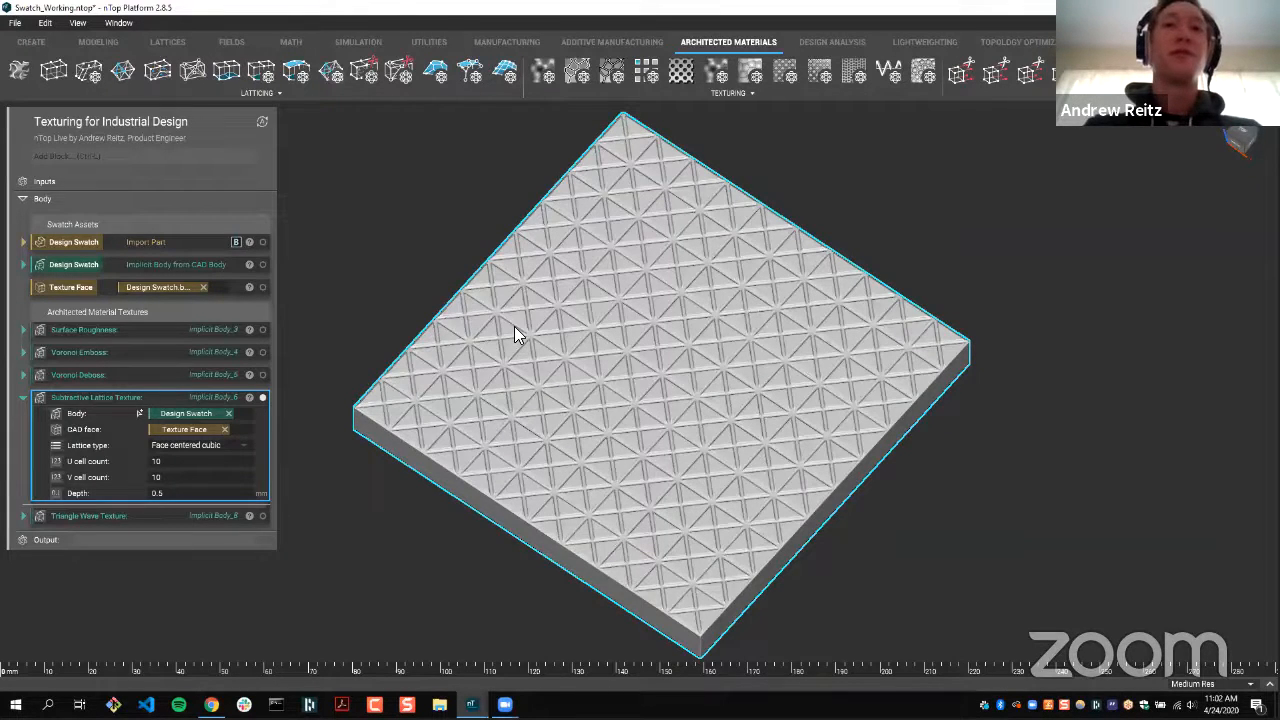
{"action": "key", "text": "t"}
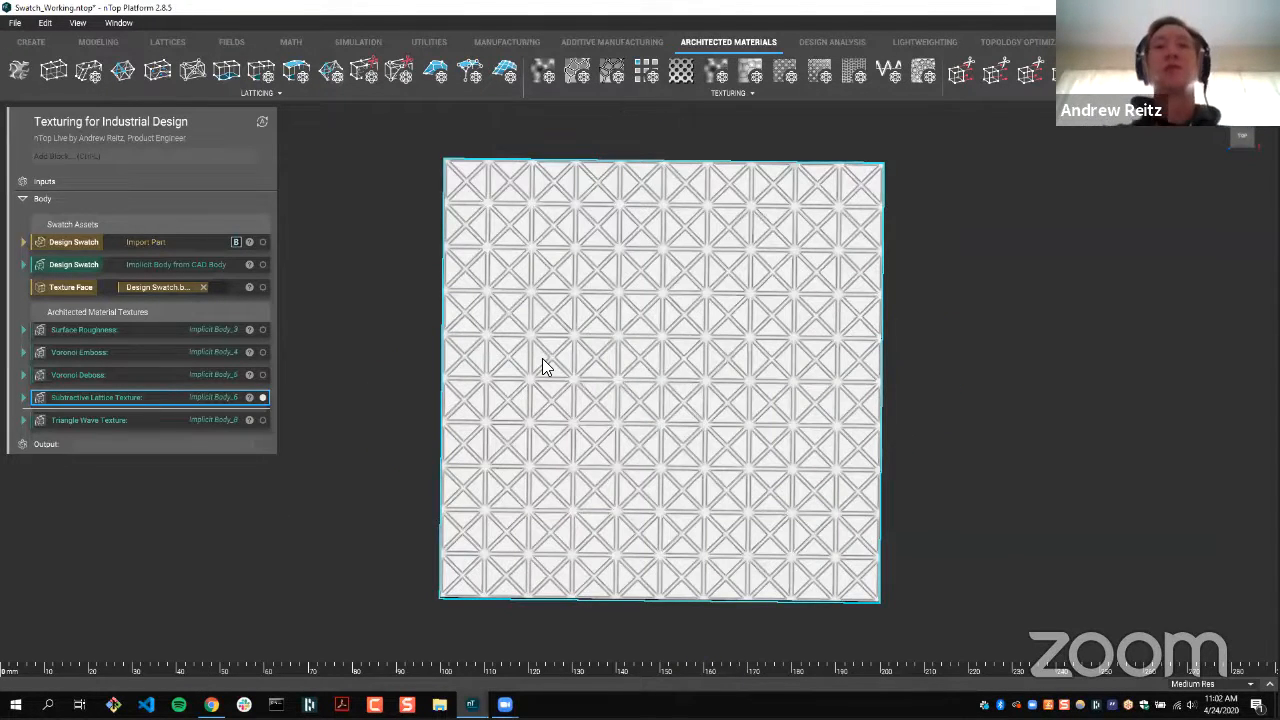
- Display the Triangle Wave Texture and examine it in an isometric view
{"action": "key", "text": "Down"}
{"action": "key", "text": "i"}
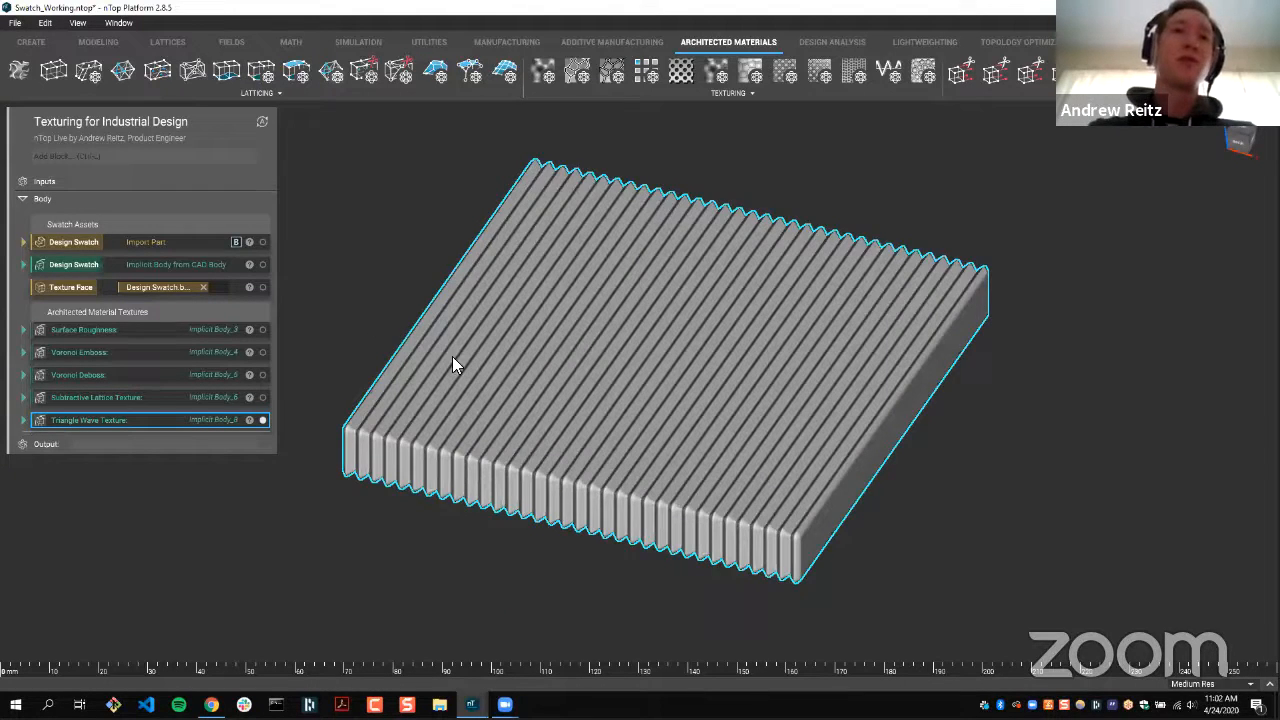
{"action": "right_click_drag", "start_coordinate": [452, 356], "coordinate": [576, 414]}
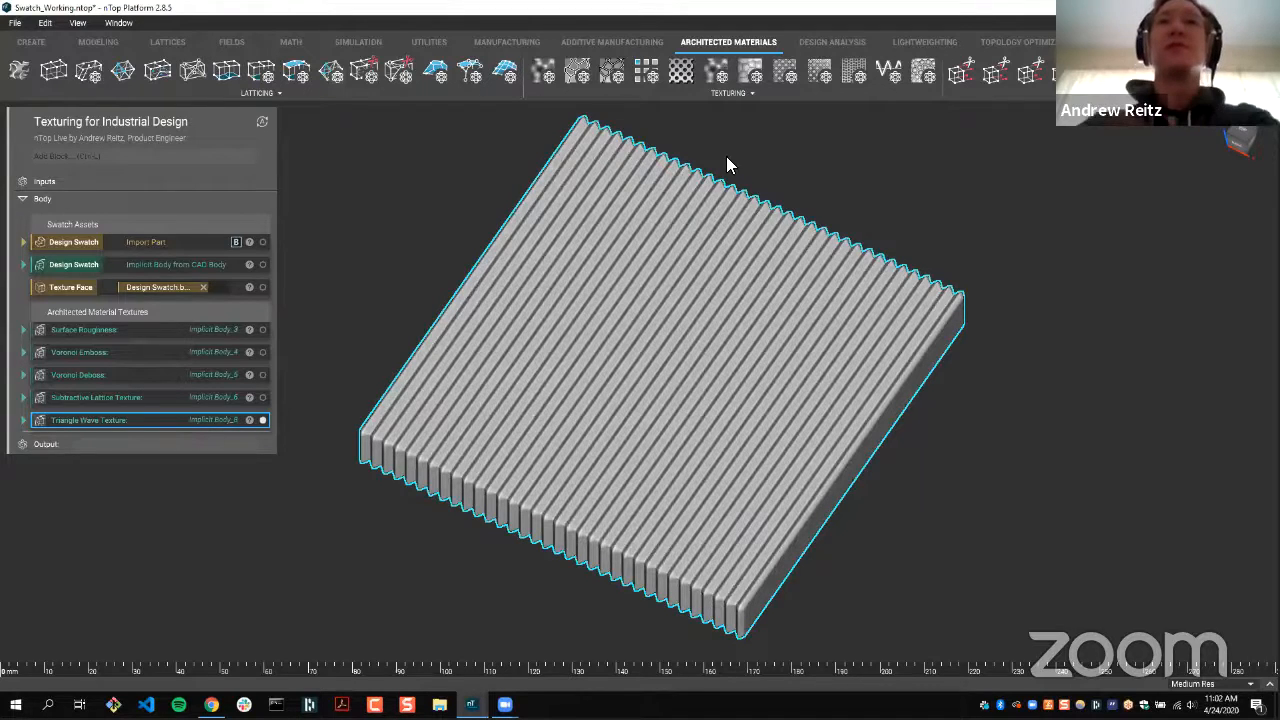
- Add a Sphere Grid Deboss block using the Design Swatch implicit body as body and Texture Face as CAD face
{"action": "left_click", "coordinate": [729, 96]}
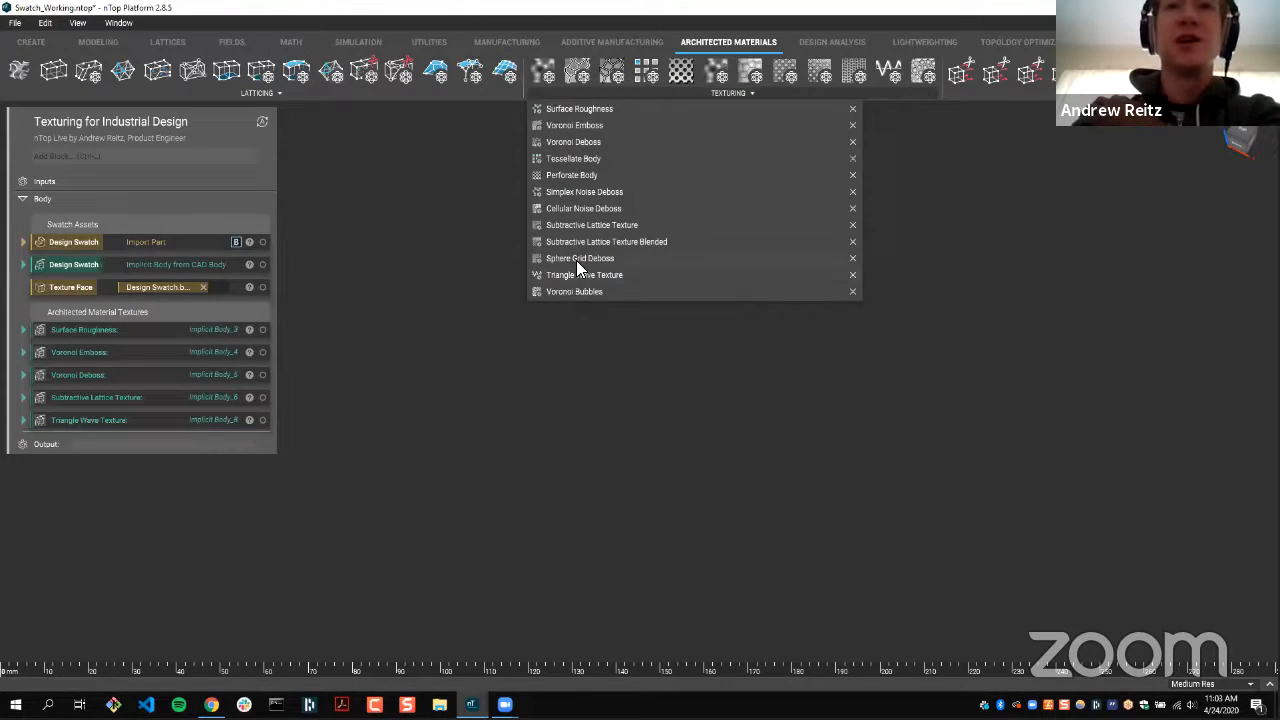
{"action": "left_click", "coordinate": [578, 258]}
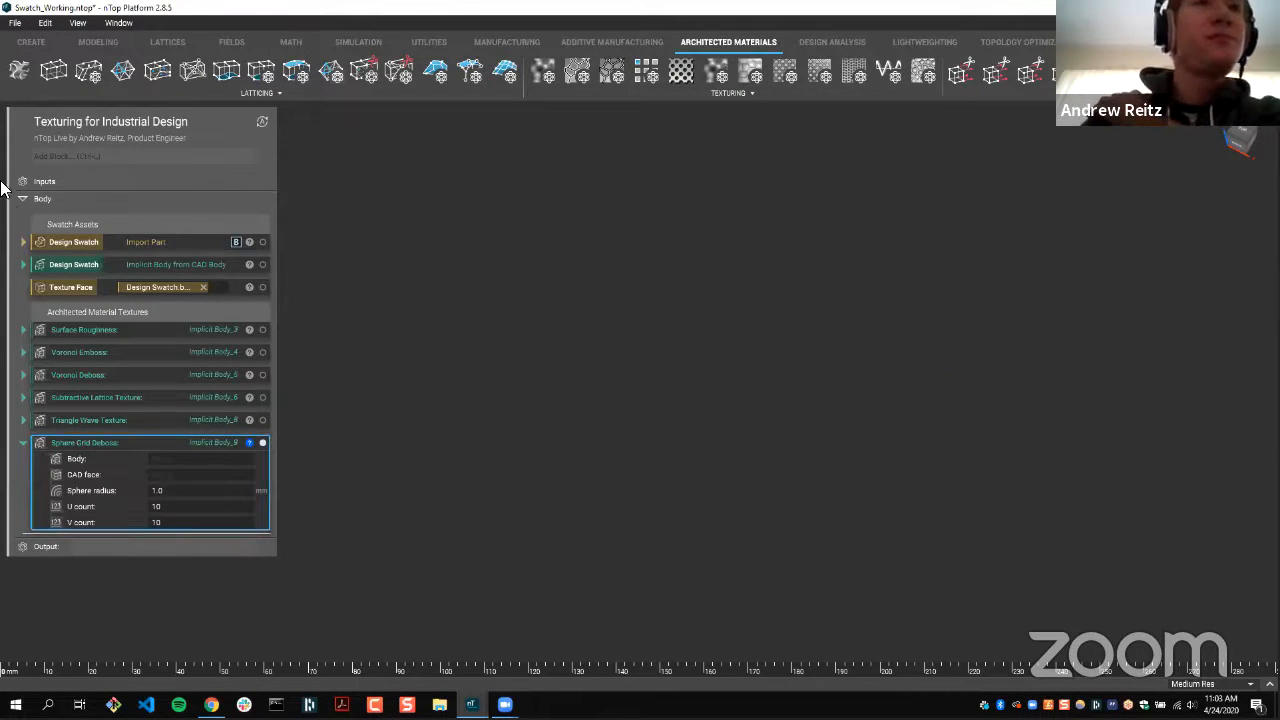
{"action": "left_click_drag", "start_coordinate": [74, 265], "coordinate": [214, 460]}
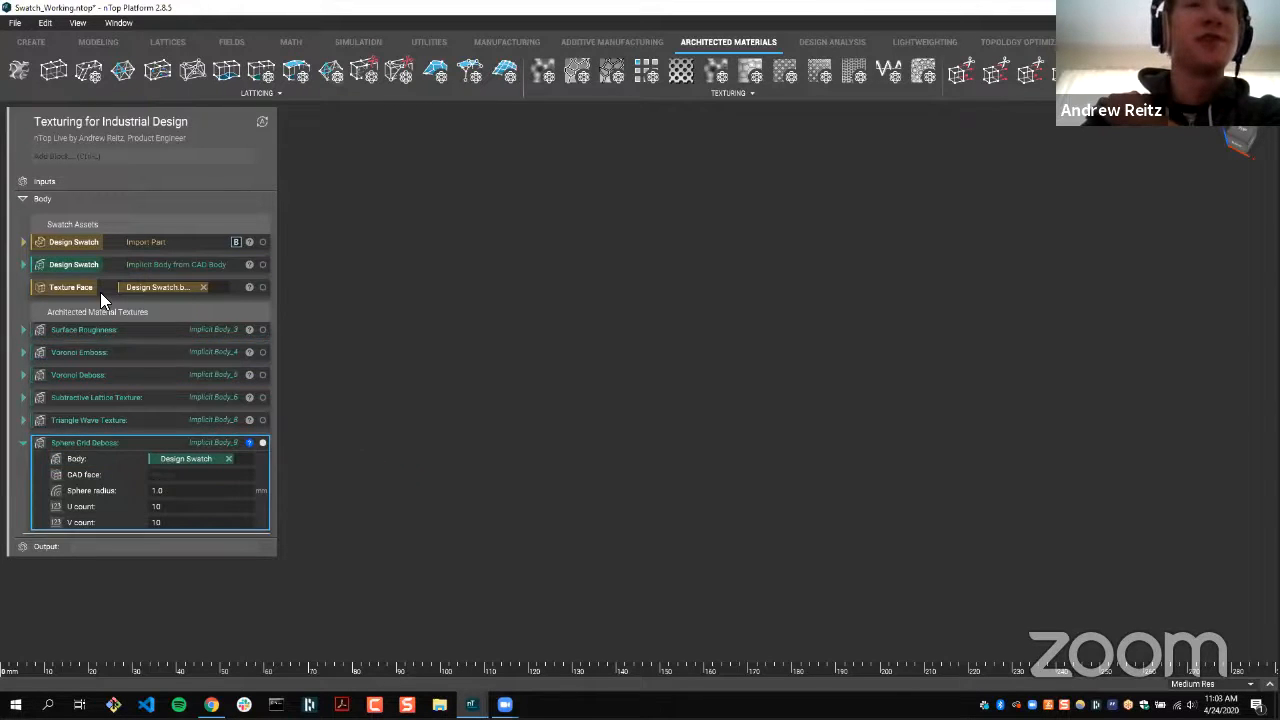
{"action": "left_click_drag", "start_coordinate": [100, 292], "coordinate": [104, 490]}
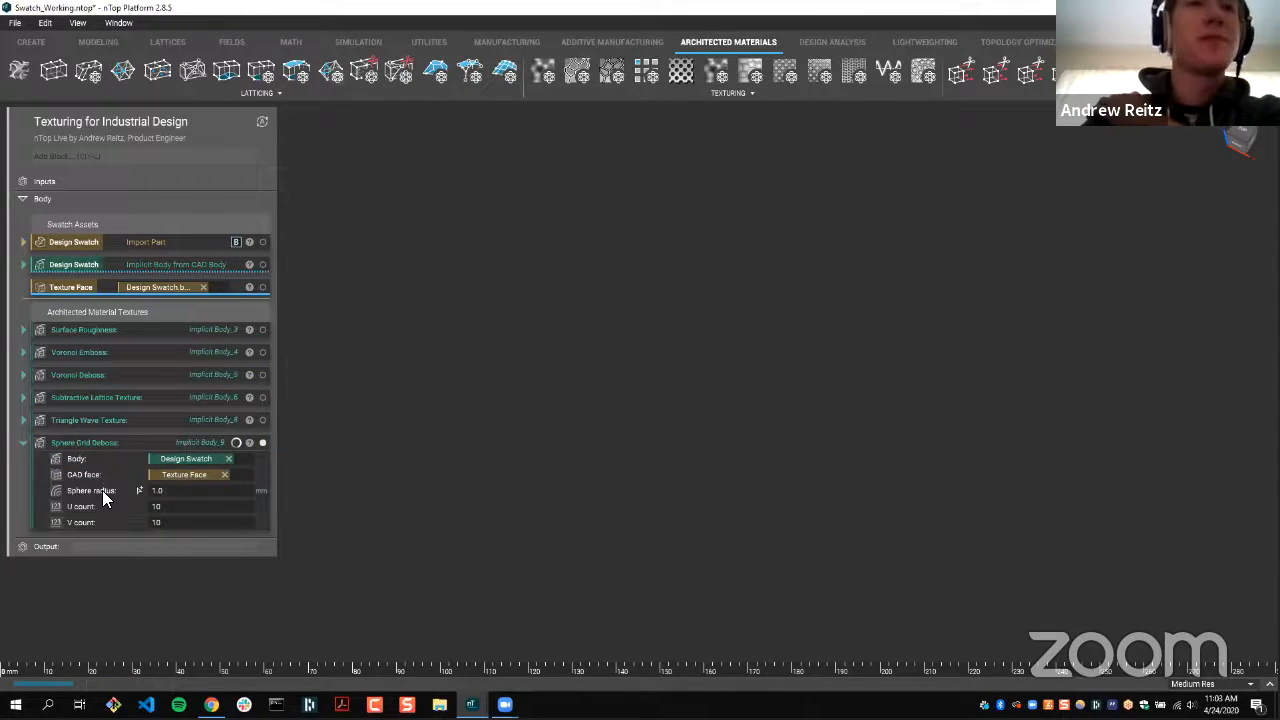
- Set both the U count and V count of the Sphere Grid Deboss to 40
{"action": "right_click_drag", "start_coordinate": [766, 450], "coordinate": [847, 296]}
{"action": "key", "text": "n"}
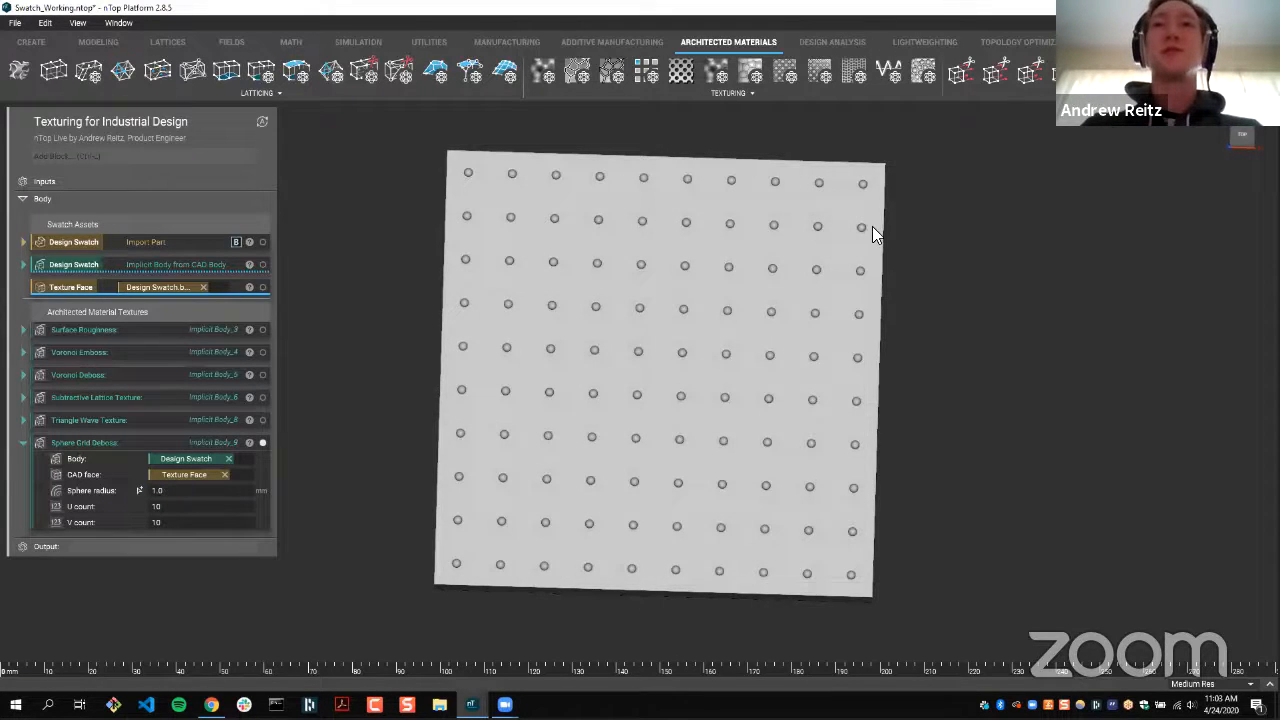
{"action": "right_click_drag", "start_coordinate": [872, 226], "coordinate": [654, 328]}
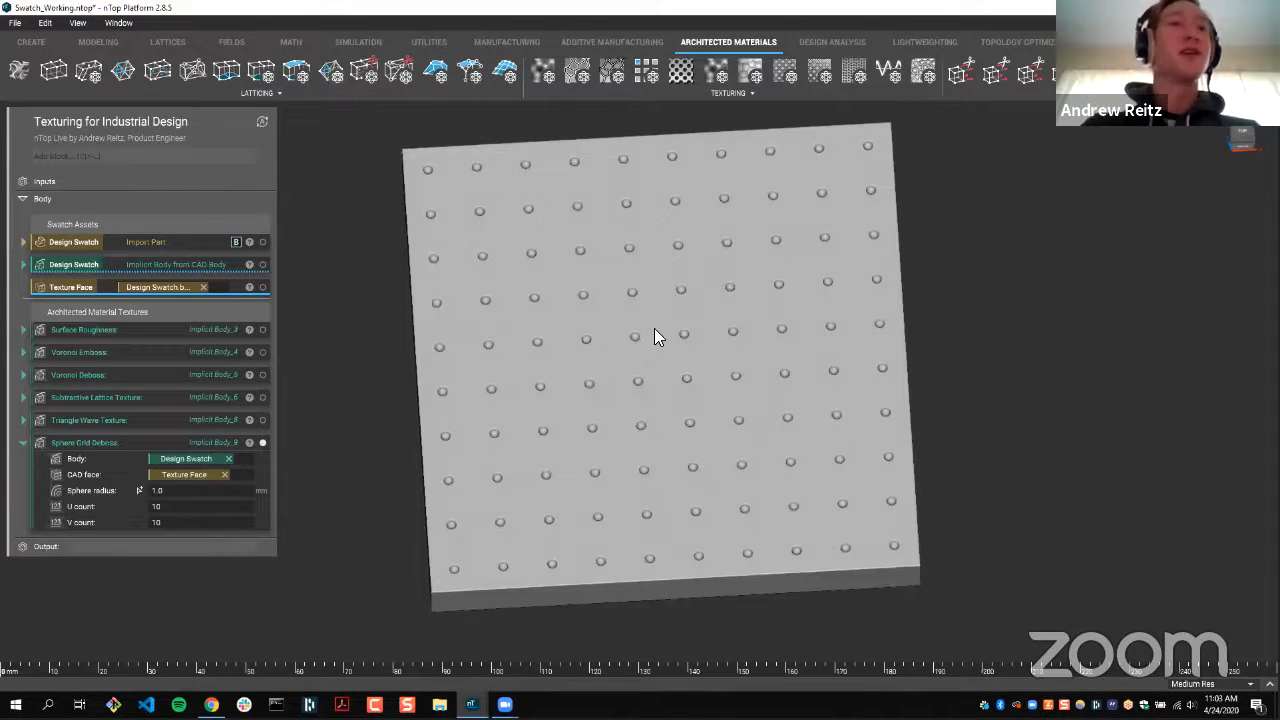
{"action": "key", "text": "n"}
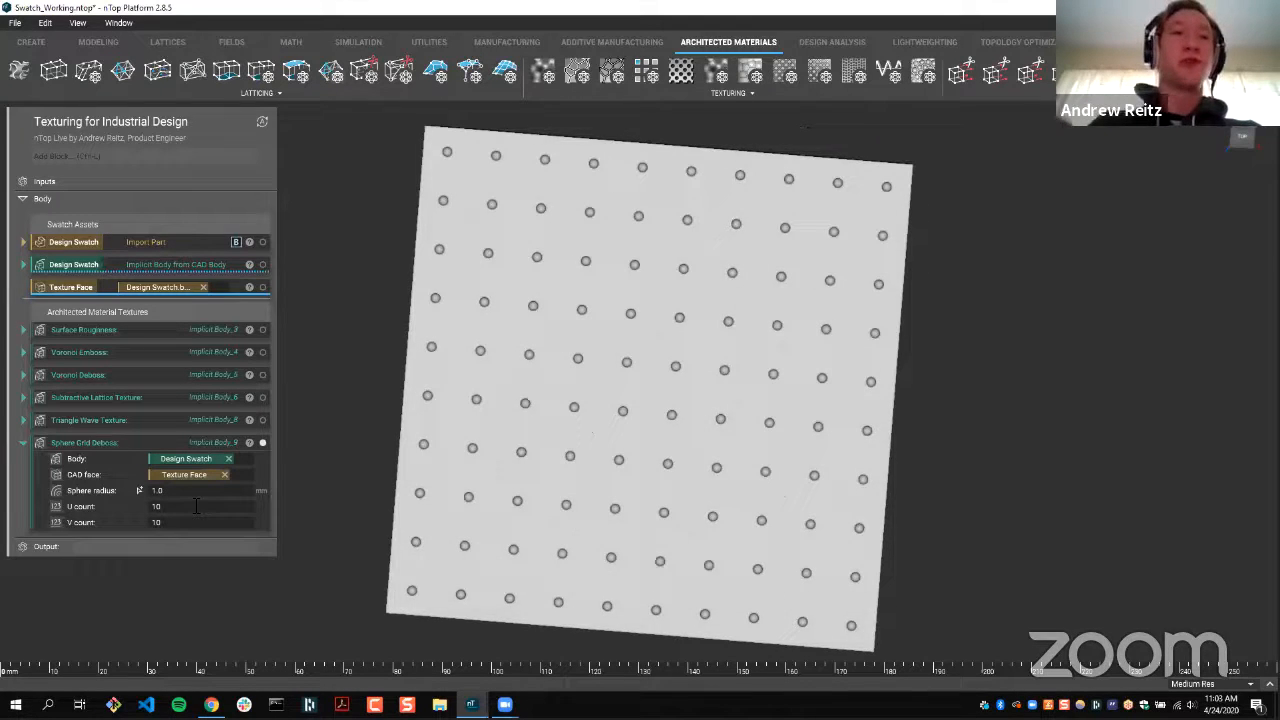
{"action": "double_click", "coordinate": [196, 506]}
{"action": "type", "text": "40"}
{"action": "key", "text": "Tab"}
{"action": "type", "text": "40"}
{"action": "key", "text": "Return"}
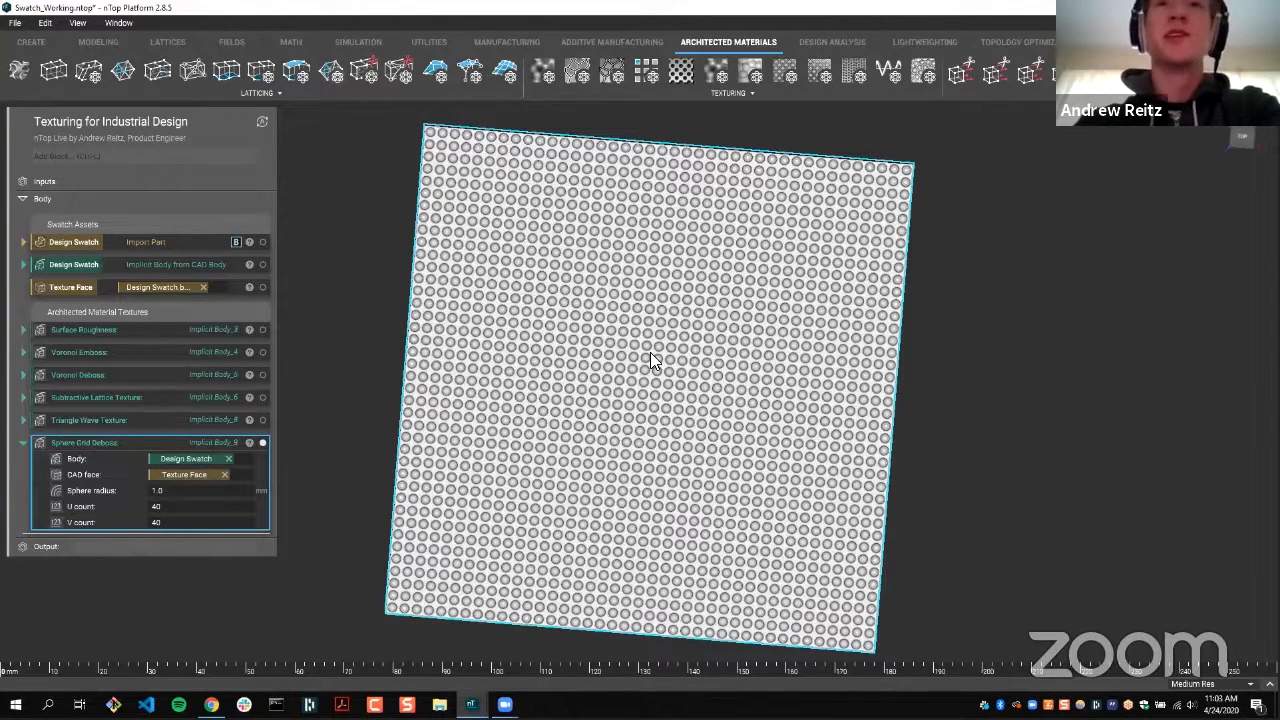
- Insert a section heading named "Constant Texture" above the Sphere Grid Deboss block
{"action": "middle_click_drag", "start_coordinate": [696, 292], "coordinate": [690, 300]}
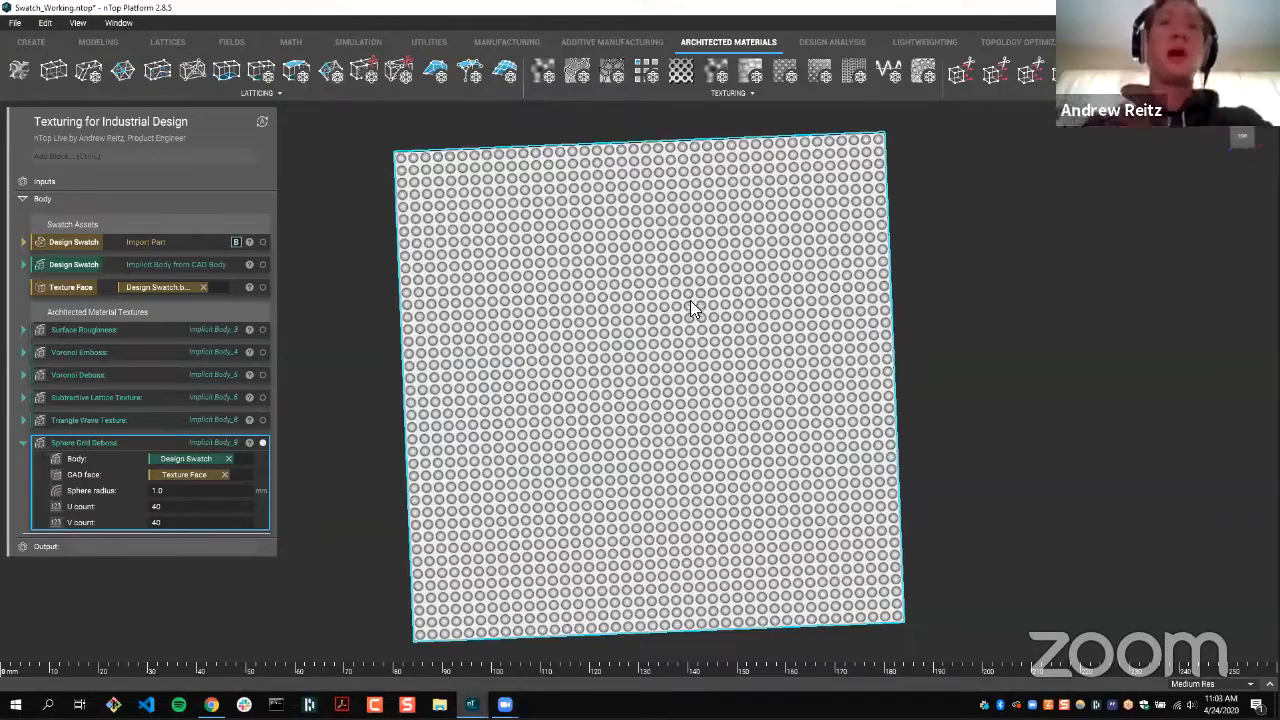
{"action": "middle_click_drag", "start_coordinate": [418, 432], "coordinate": [364, 574]}
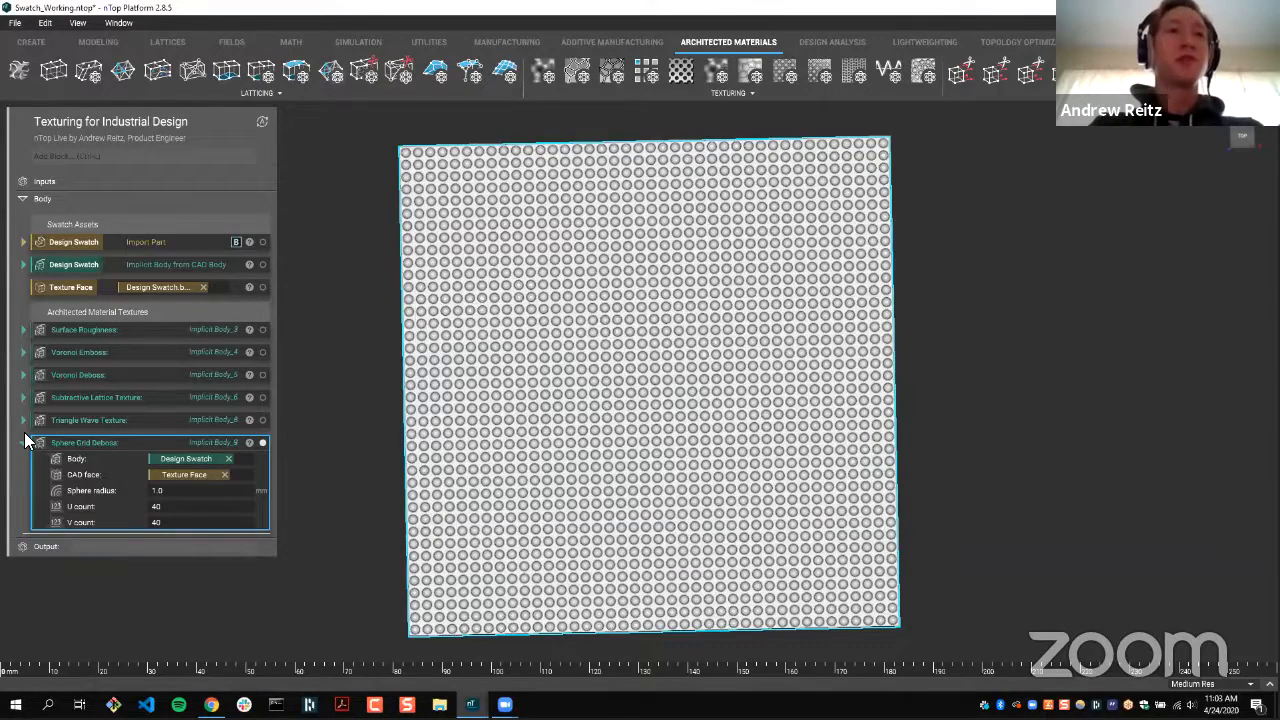
{"action": "left_click", "coordinate": [24, 432]}
{"action": "type", "text": "Con"}
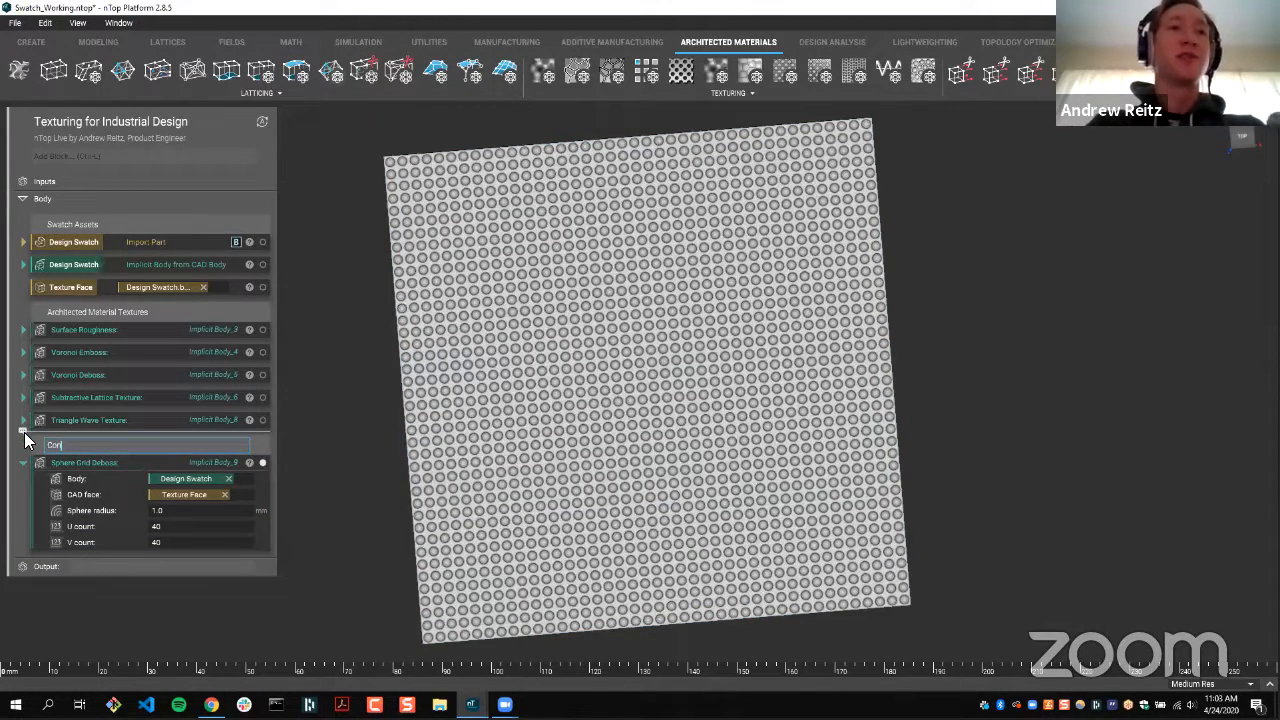
{"action": "type", "text": "stant"}
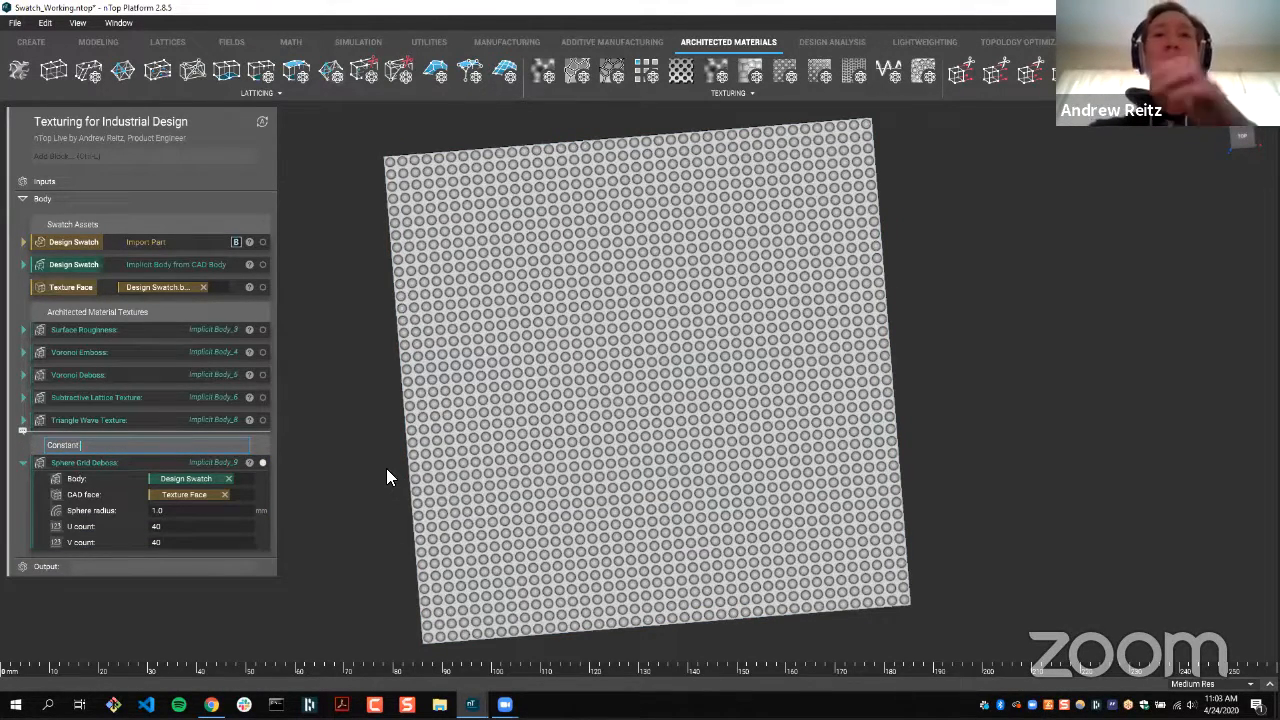
{"action": "type", "text": " Texture"}
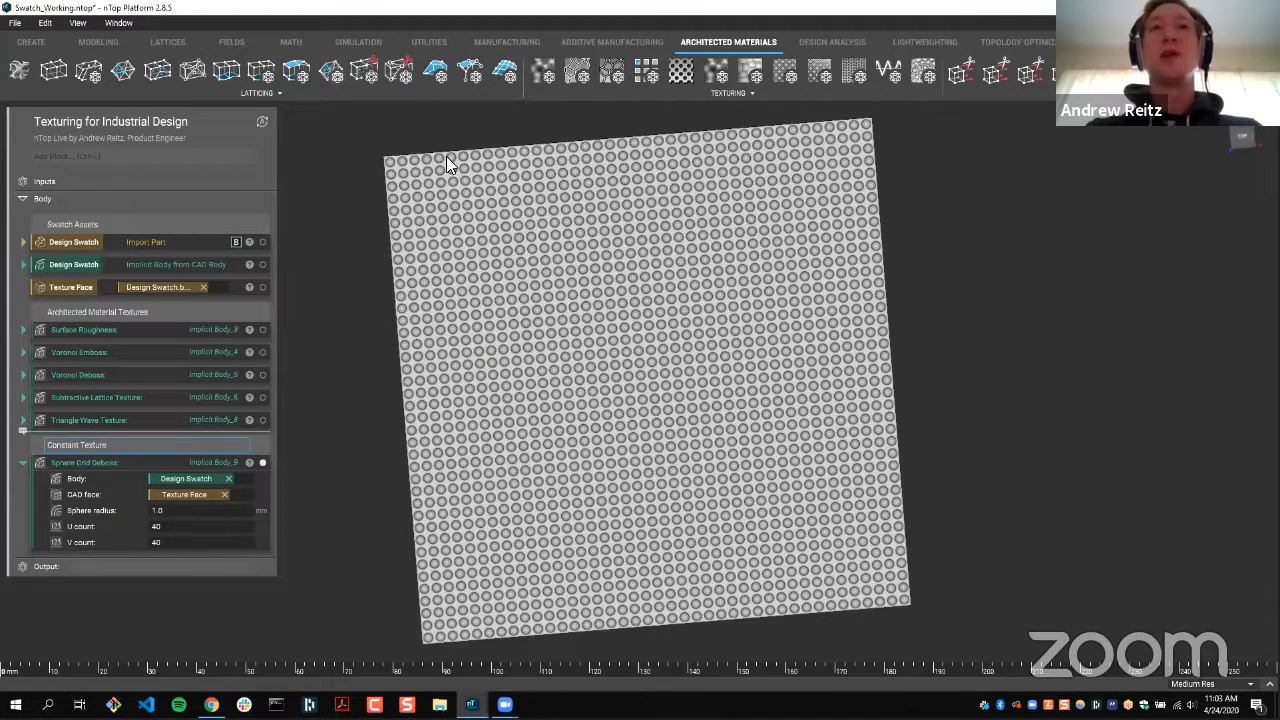
{"action": "right_click_drag", "start_coordinate": [402, 136], "coordinate": [530, 276]}
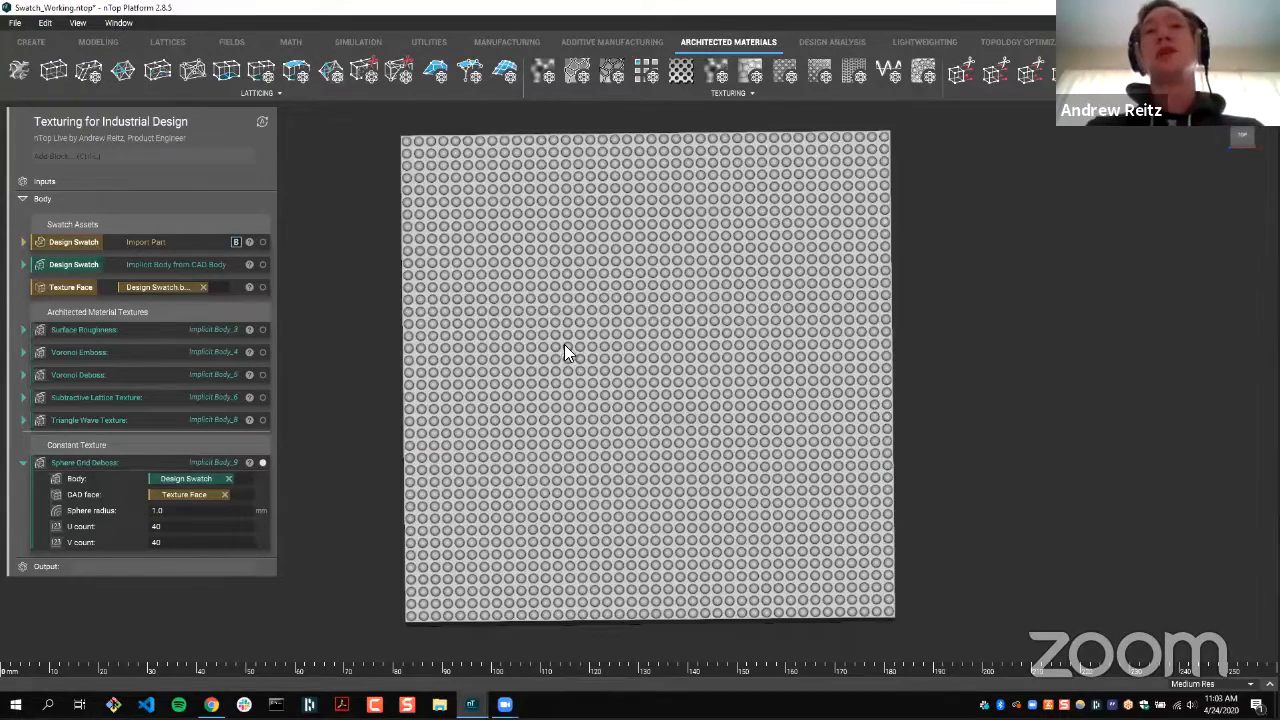
- Duplicate the Sphere Grid Deboss block below the original, under a new section heading named "Variable Texture"
{"action": "right_click_drag", "start_coordinate": [448, 347], "coordinate": [391, 400]}
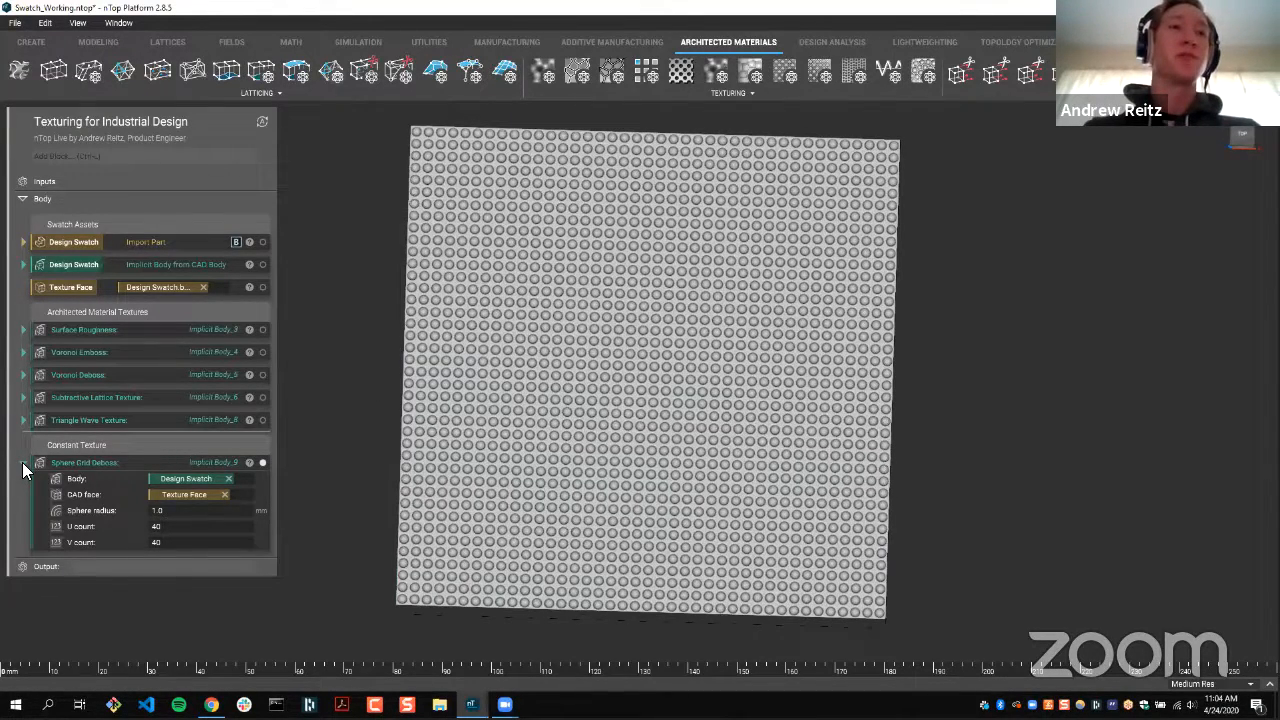
{"action": "left_click", "coordinate": [94, 462]}
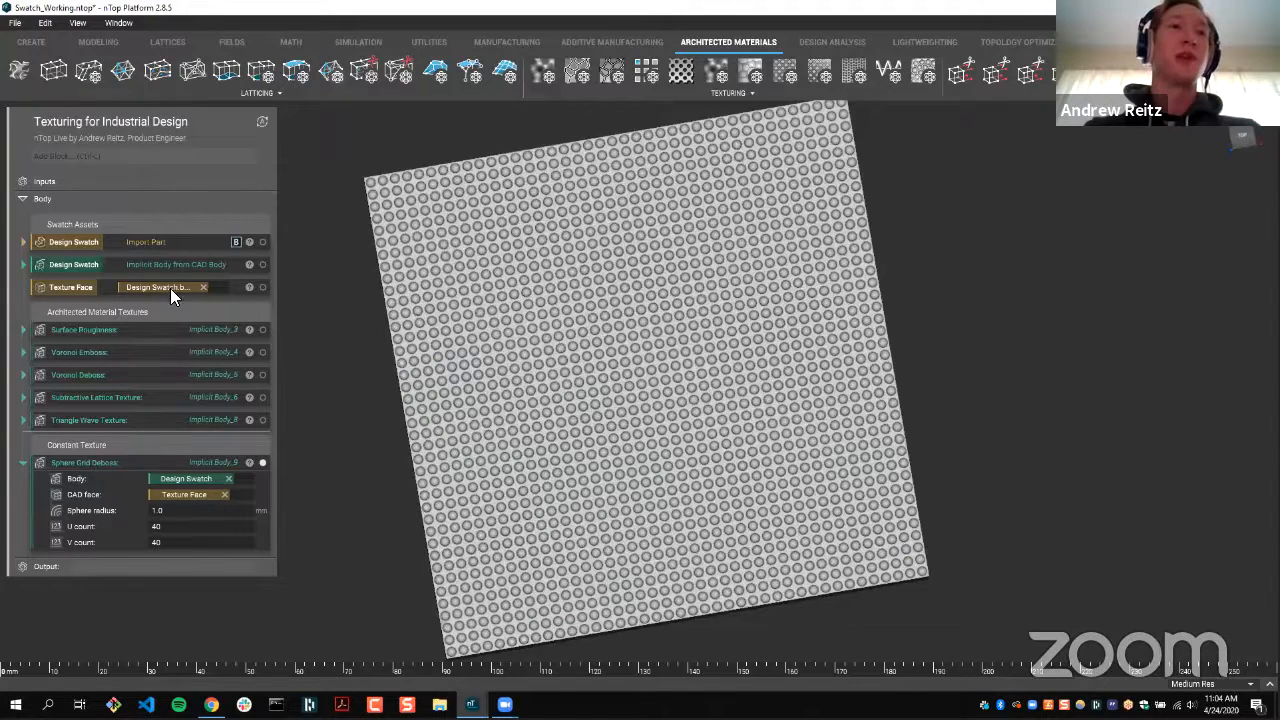
{"action": "left_click", "coordinate": [22, 486]}
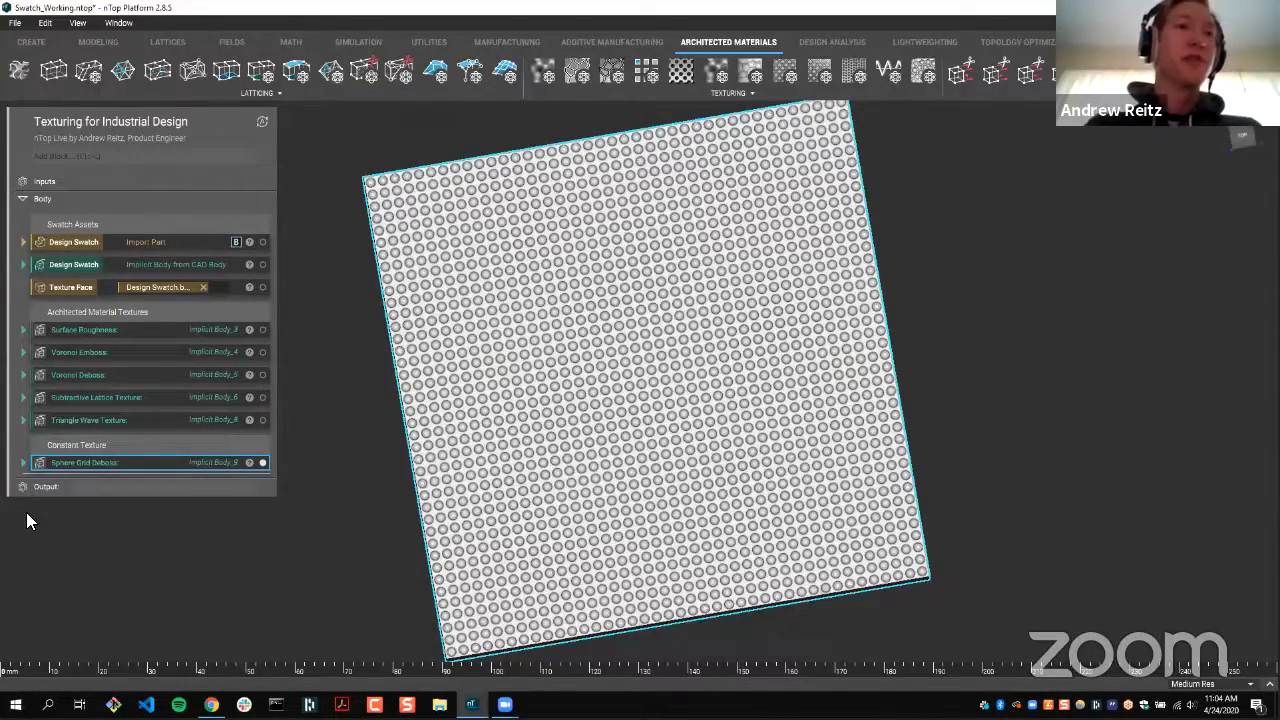
{"action": "key", "text": "ctrl+v"}
{"action": "left_click", "coordinate": [42, 508]}
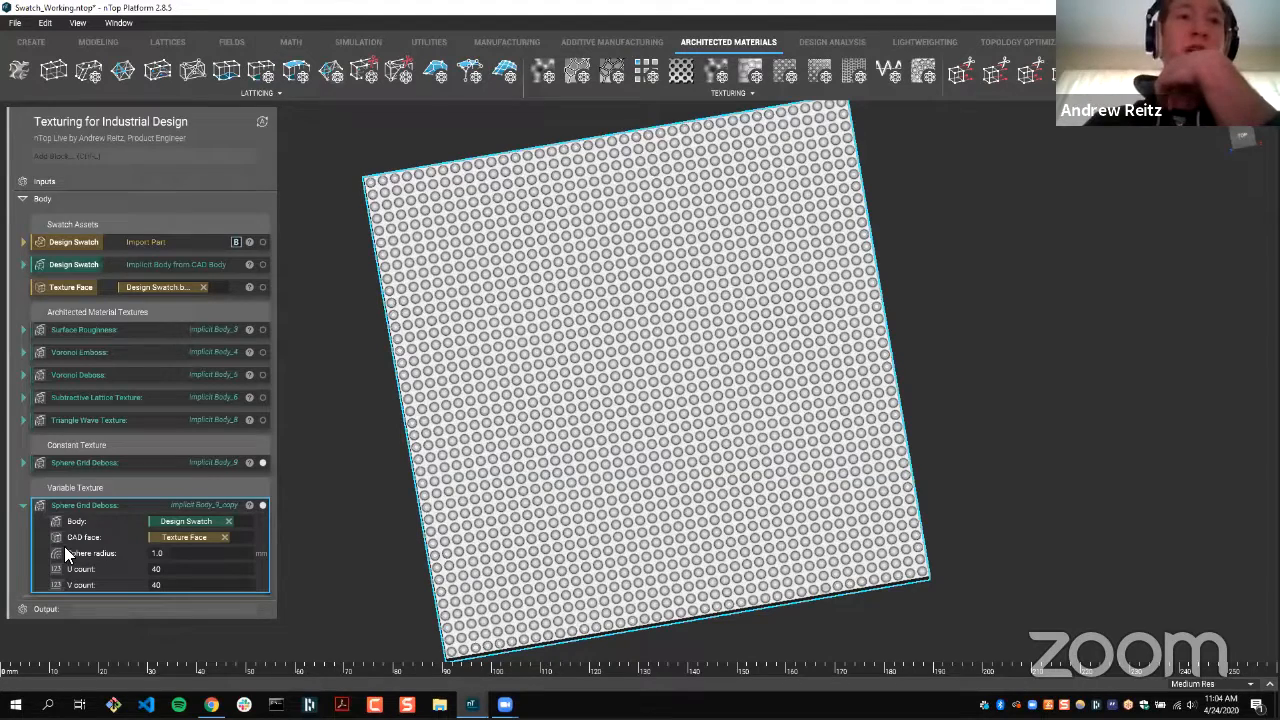
- Add a Point variable with the coordinates 0, 0, 5 mm below the variable texture's Sphere Grid Deboss block
{"action": "left_click", "coordinate": [162, 553]}
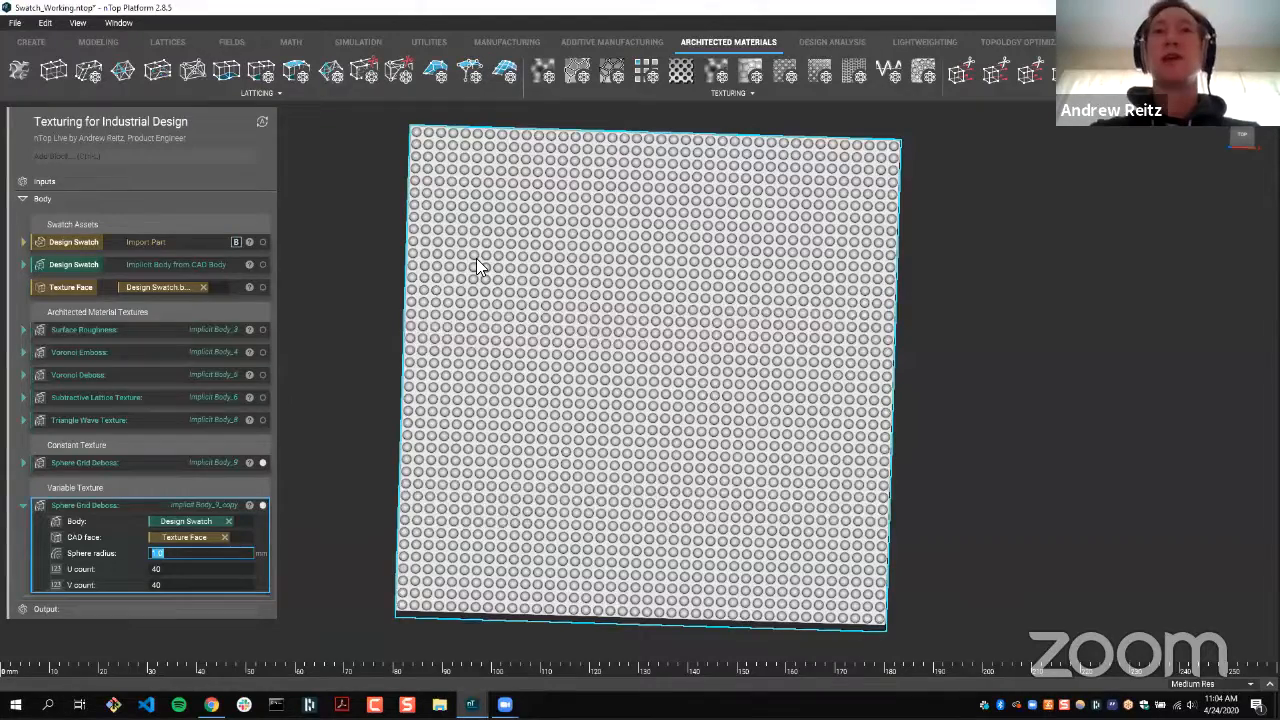
{"action": "left_click_drag", "start_coordinate": [424, 163], "coordinate": [432, 170]}
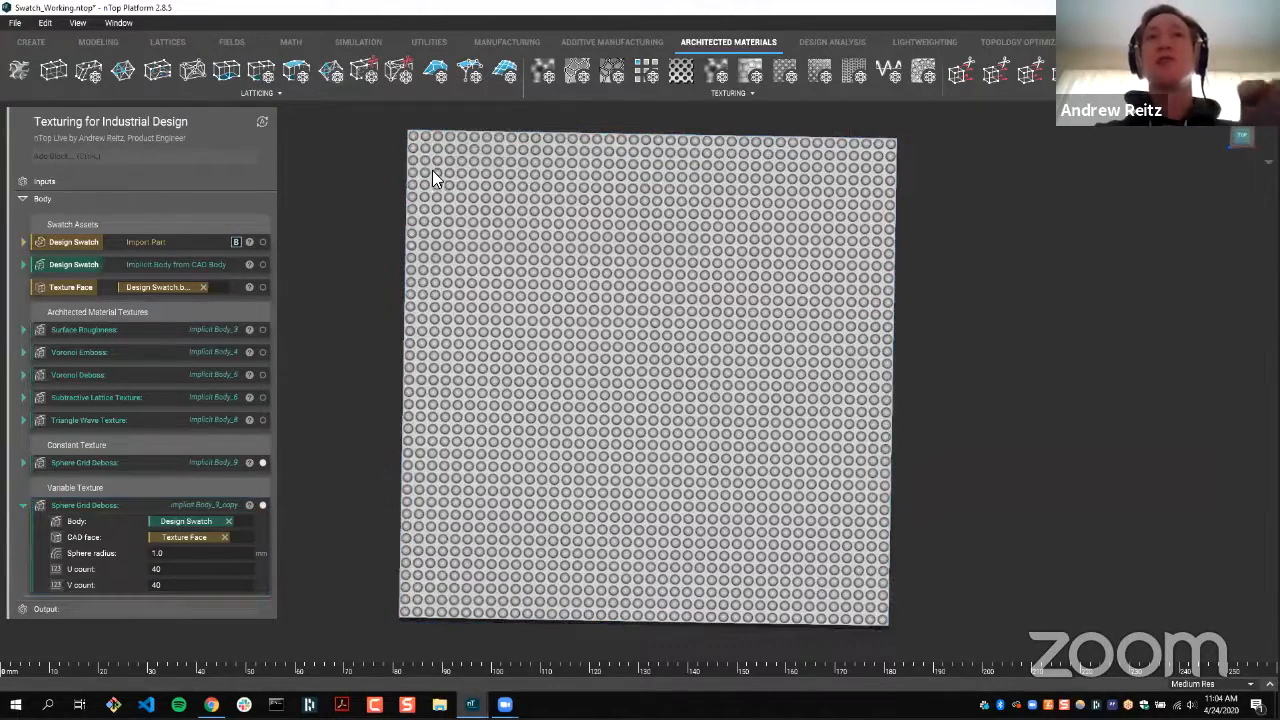
{"action": "key", "text": "t"}
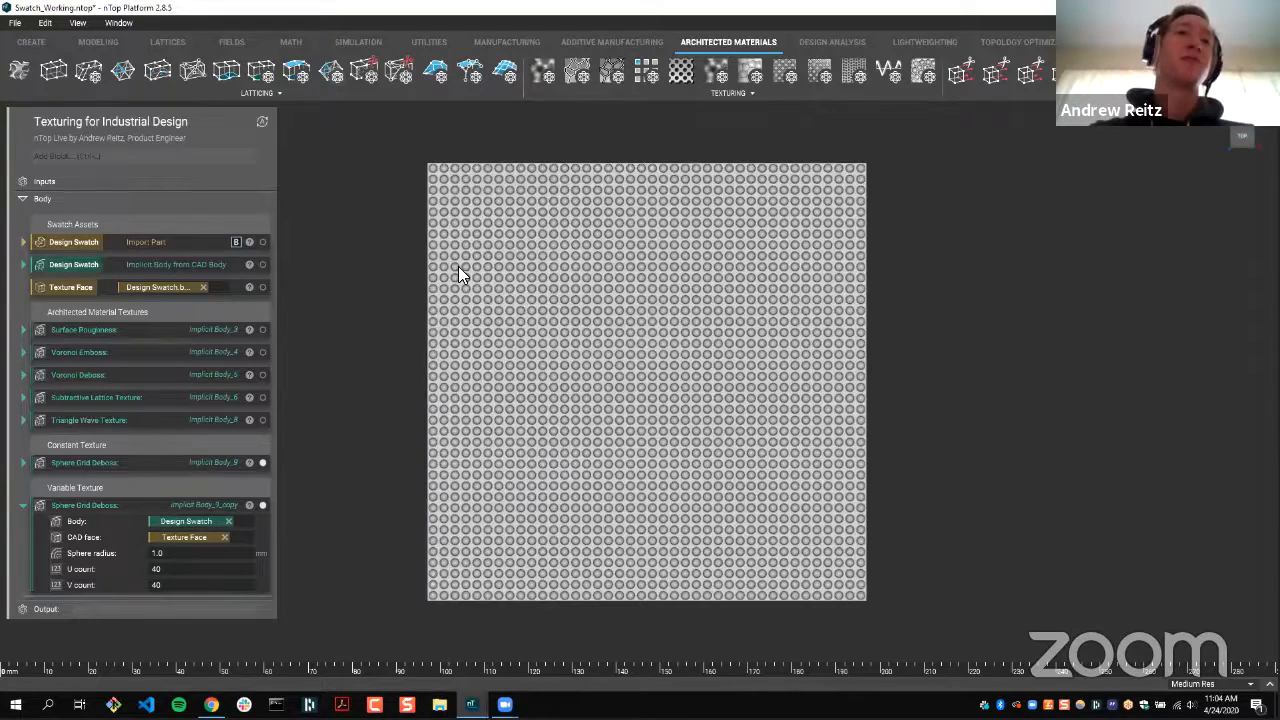
{"action": "left_click", "coordinate": [200, 158]}
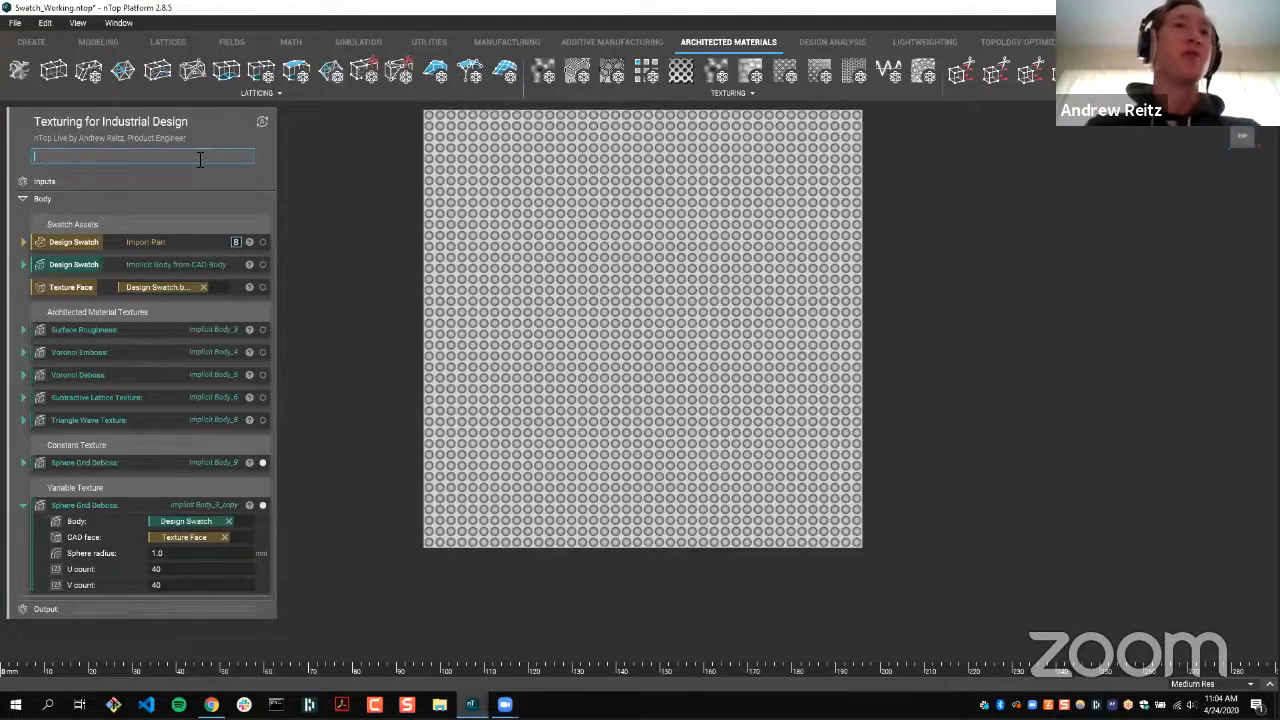
{"action": "type", "text": "point var"}
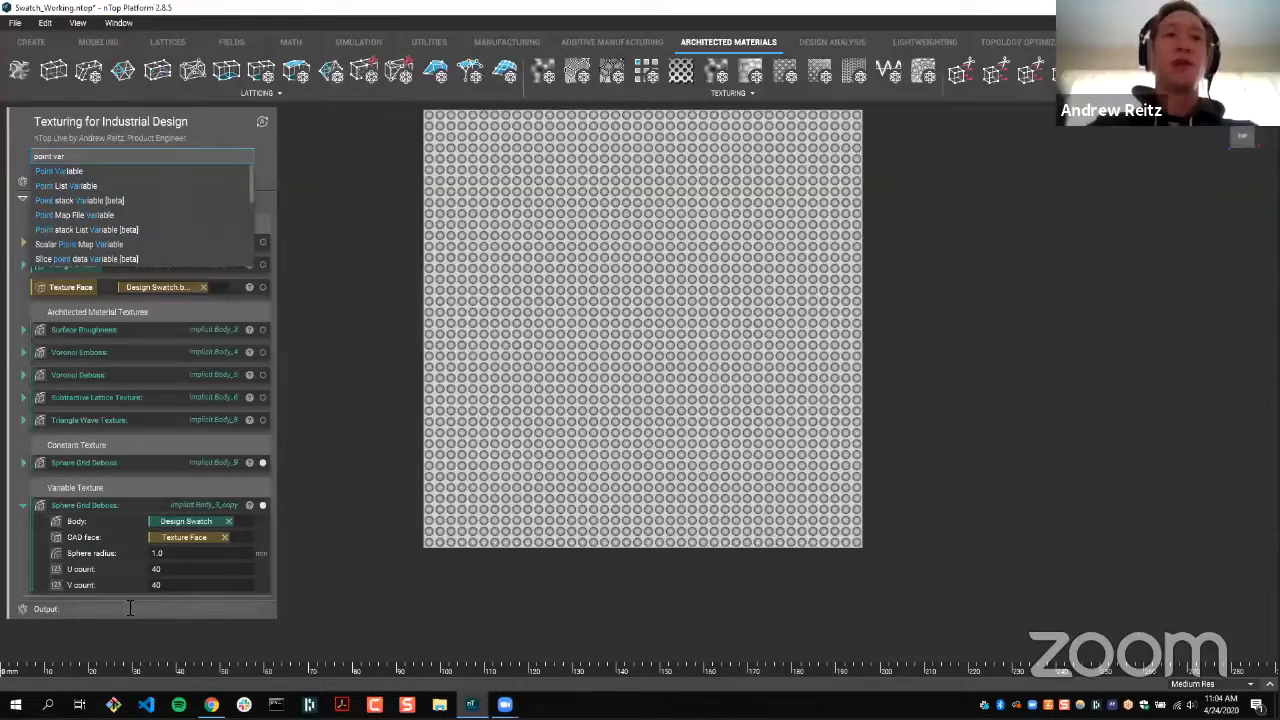
{"action": "key", "text": "Return"}
{"action": "left_click", "coordinate": [130, 607]}
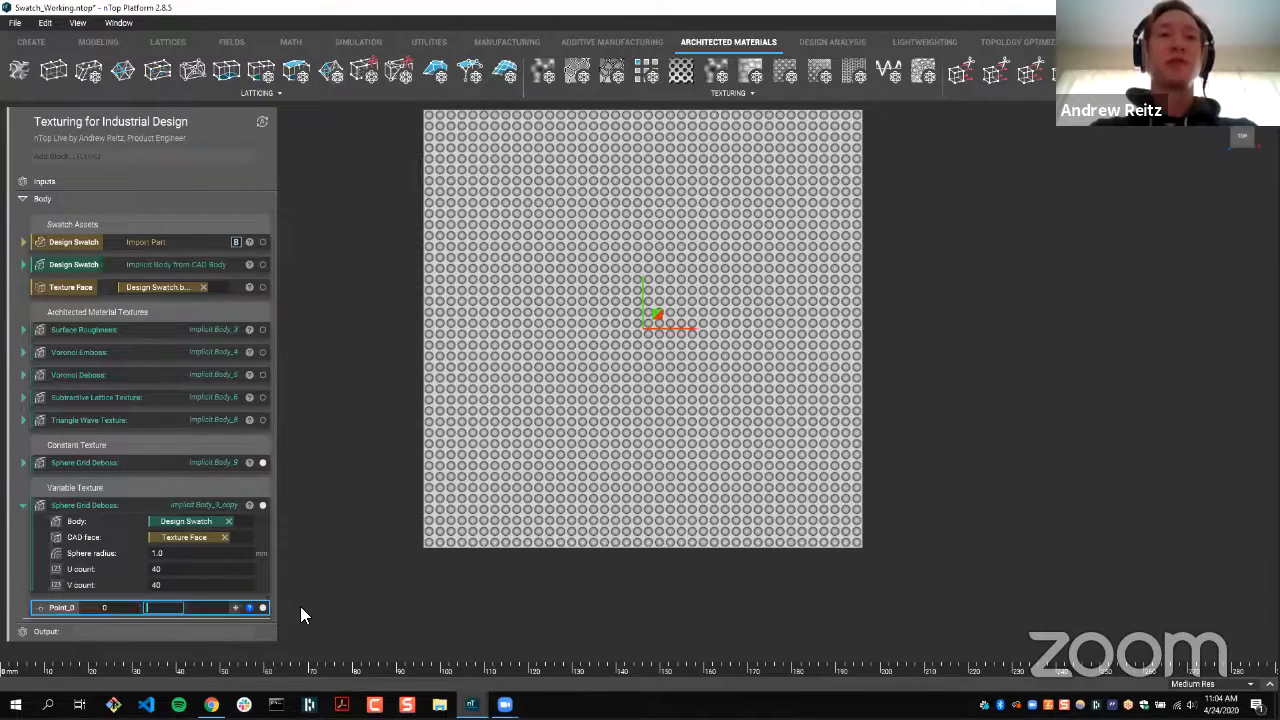
{"action": "type", "text": "0"}
{"action": "key", "text": "Tab"}
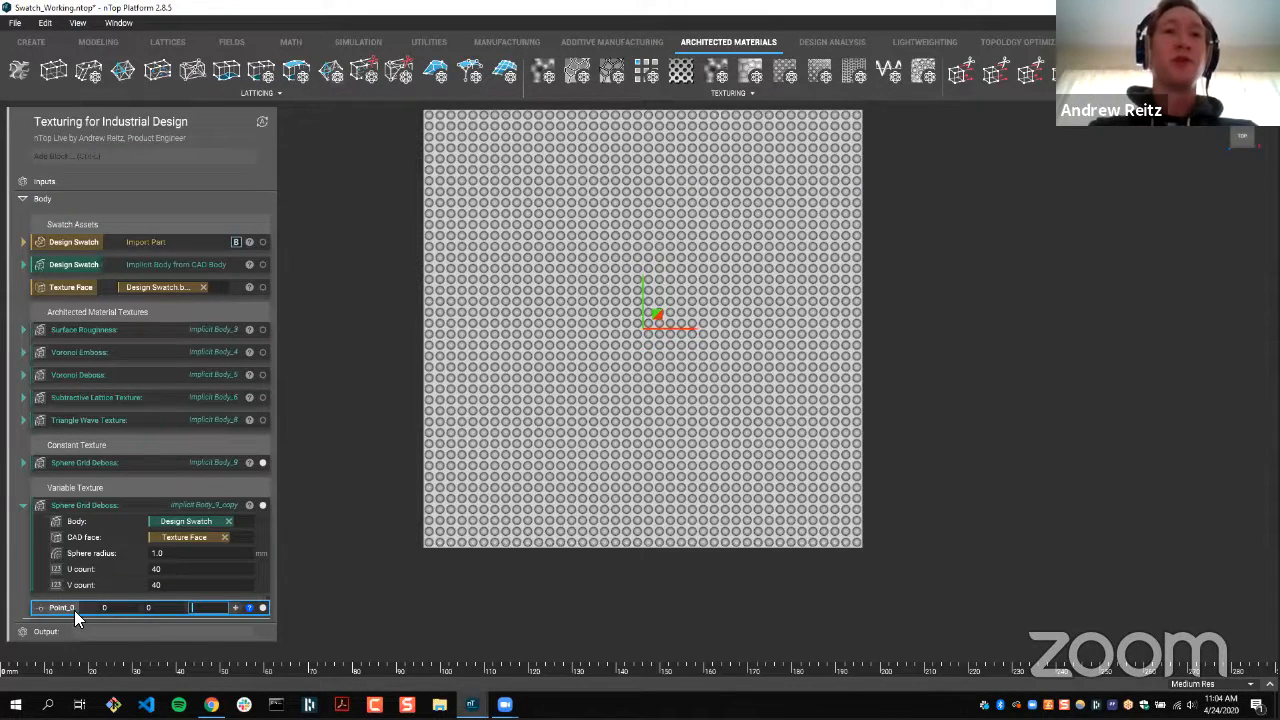
{"action": "type", "text": "5"}
{"action": "key", "text": "Return"}
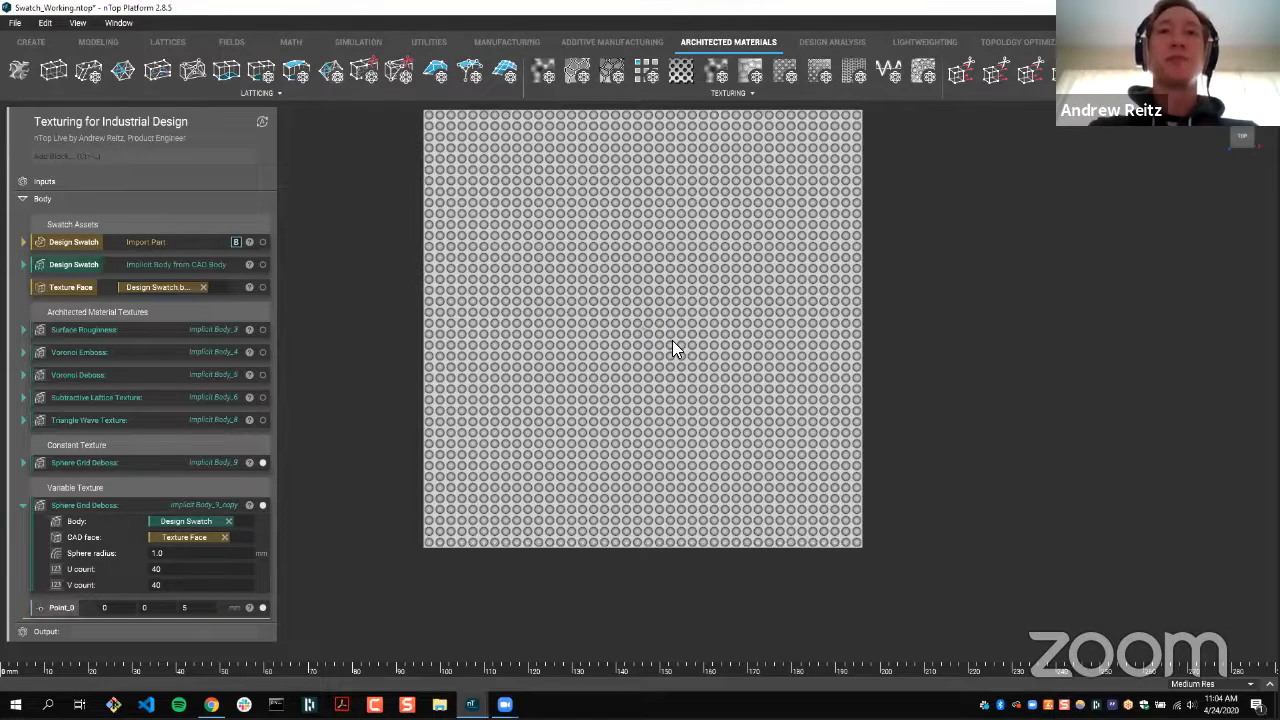
- Rename the point variable to "Pt 1" and examine its location on the swatch face from above
{"action": "right_click_drag", "start_coordinate": [672, 340], "coordinate": [670, 374]}
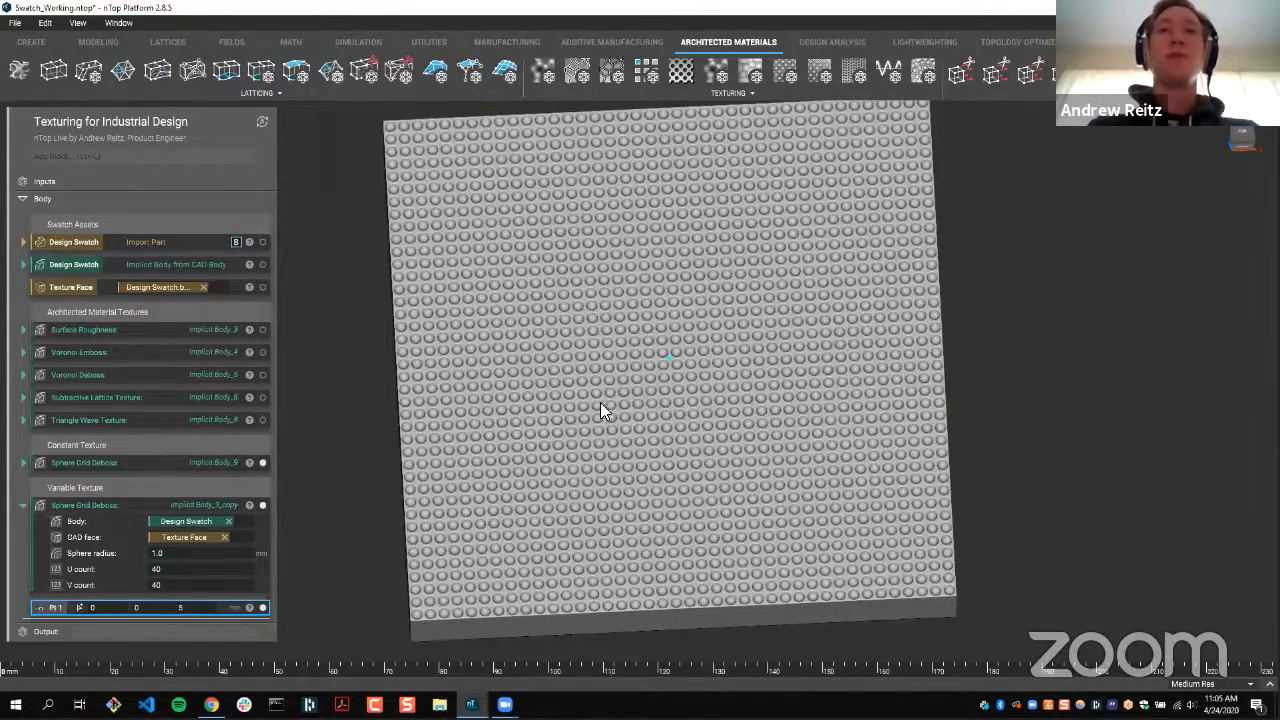
{"action": "left_click", "coordinate": [1241, 142]}
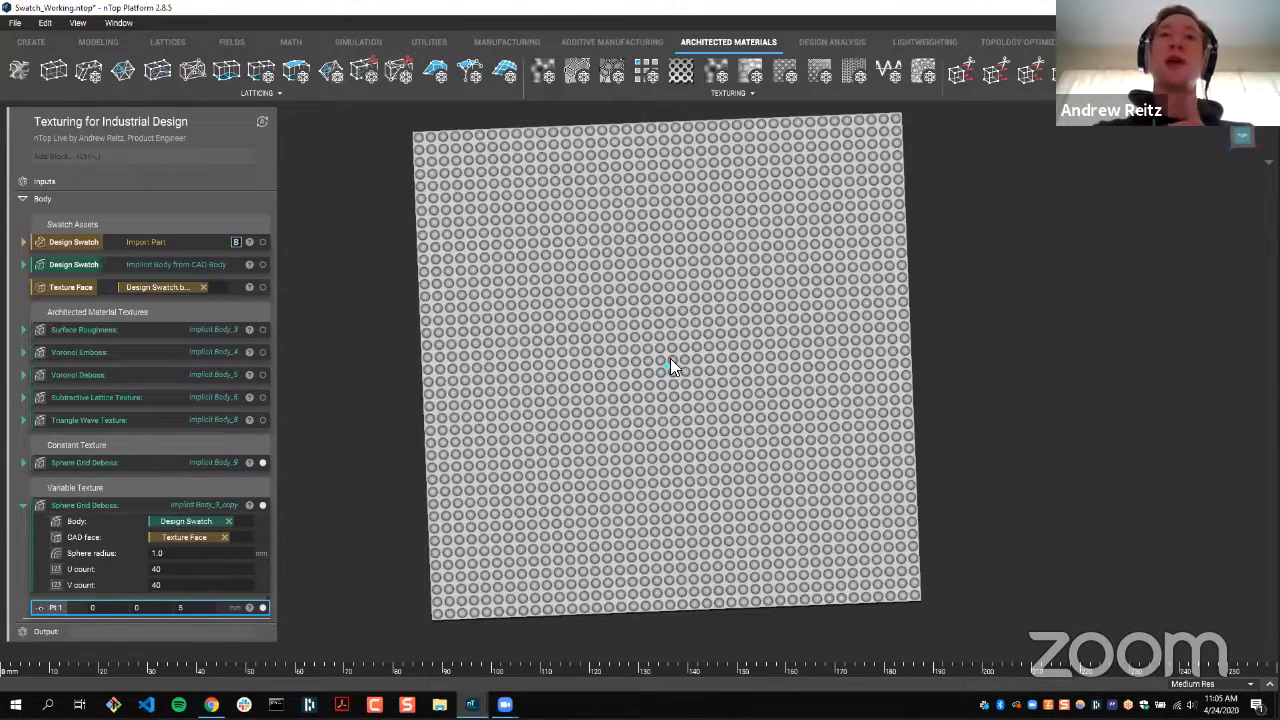
{"action": "scroll", "coordinate": [586, 278], "scroll_direction": "up", "scroll_amount": 3}
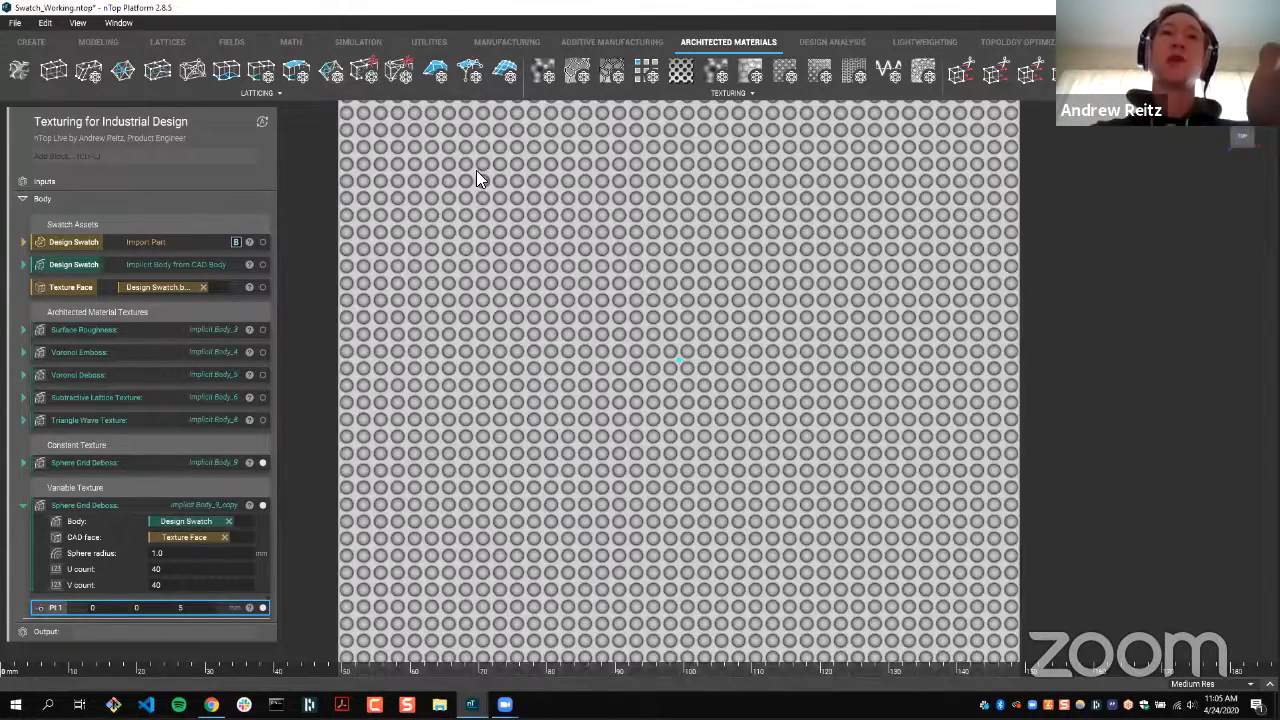
{"action": "scroll", "coordinate": [440, 148], "scroll_direction": "down", "scroll_amount": 2}
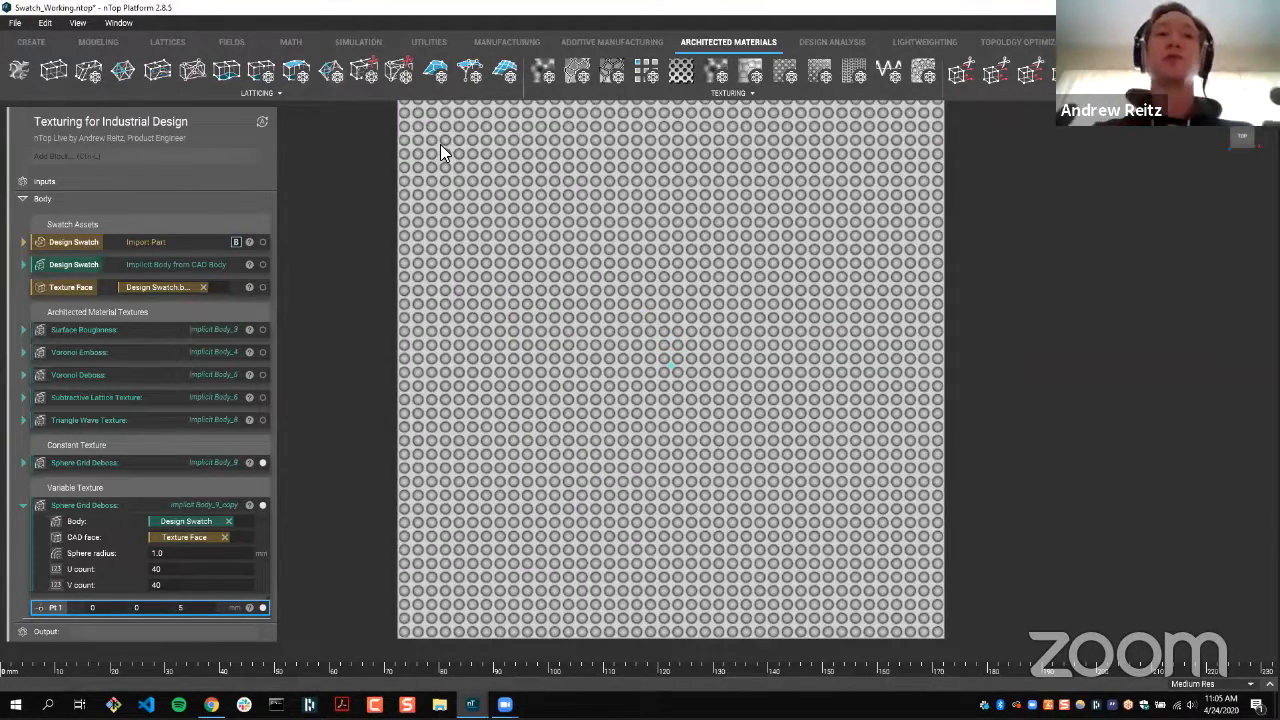
{"action": "scroll", "coordinate": [440, 148], "scroll_direction": "down", "scroll_amount": 1}
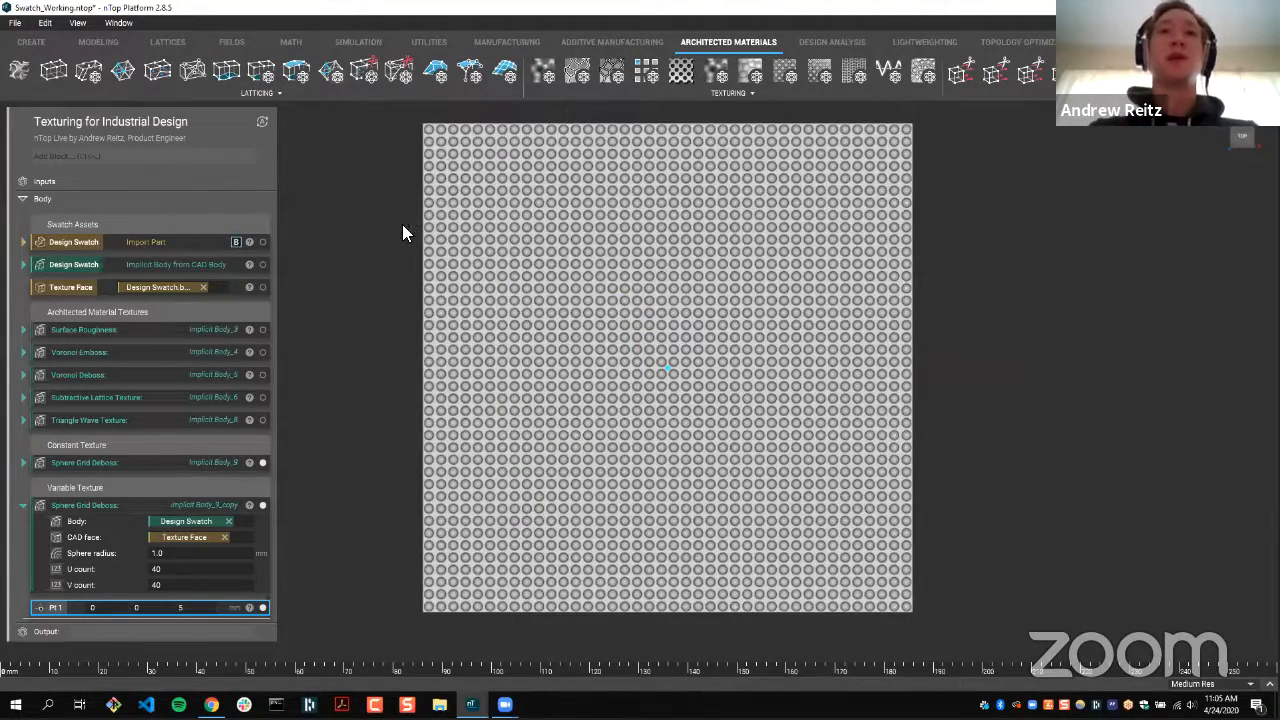
{"action": "middle_click_drag", "start_coordinate": [402, 232], "coordinate": [400, 242]}
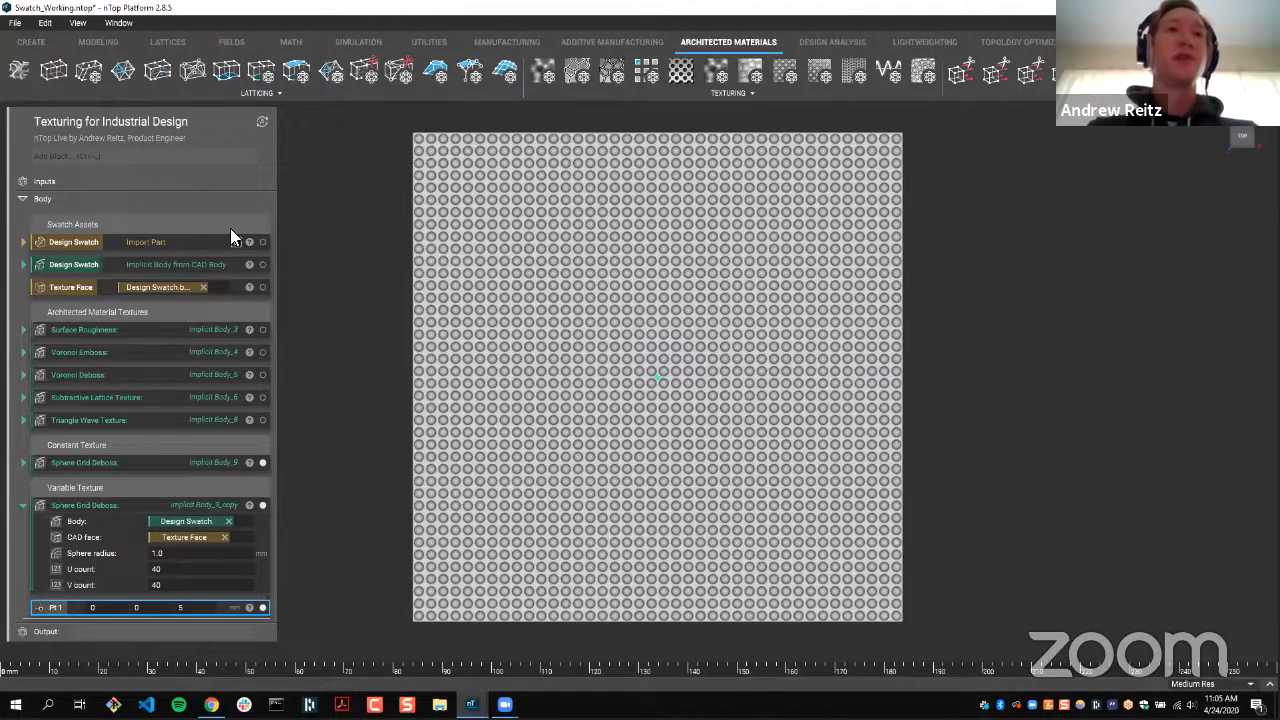
{"action": "scroll", "coordinate": [230, 230], "scroll_direction": "down", "scroll_amount": 1}
- Add a Ramp block and use the point Pt 1 as its scalar field
{"action": "left_click", "coordinate": [224, 214]}
{"action": "key", "text": "ctrl+l"}
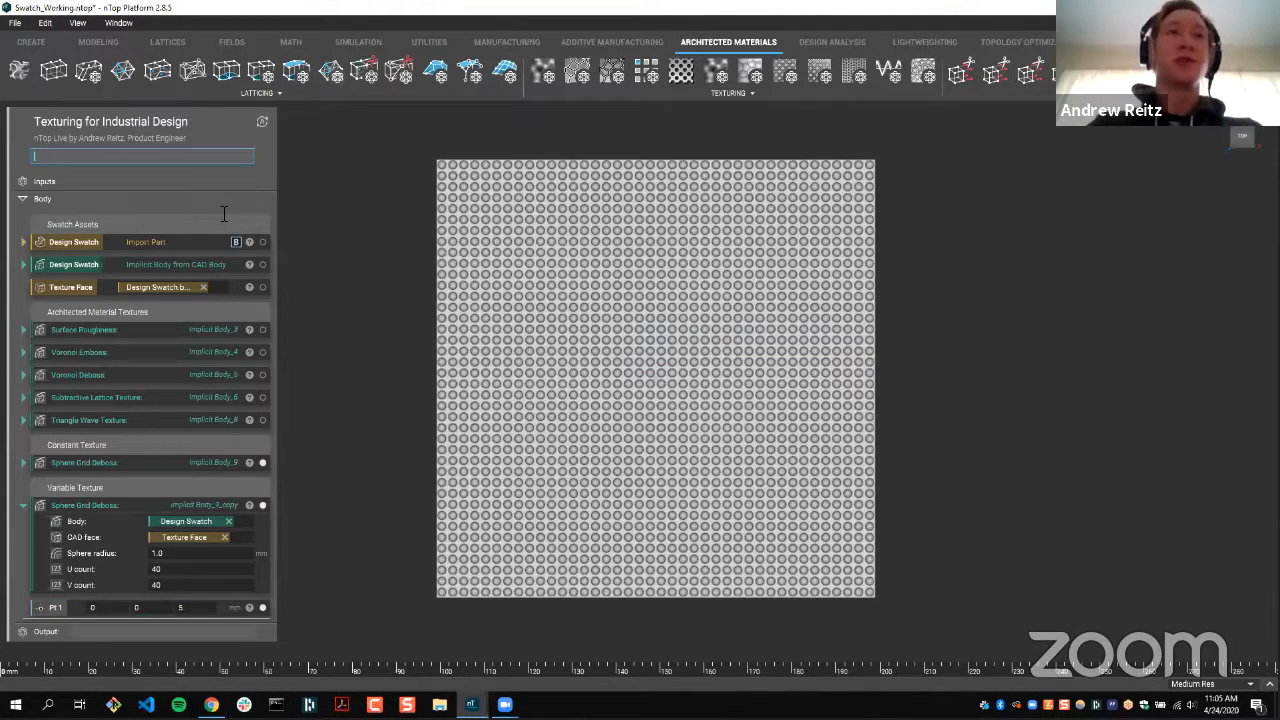
{"action": "type", "text": "ramp"}
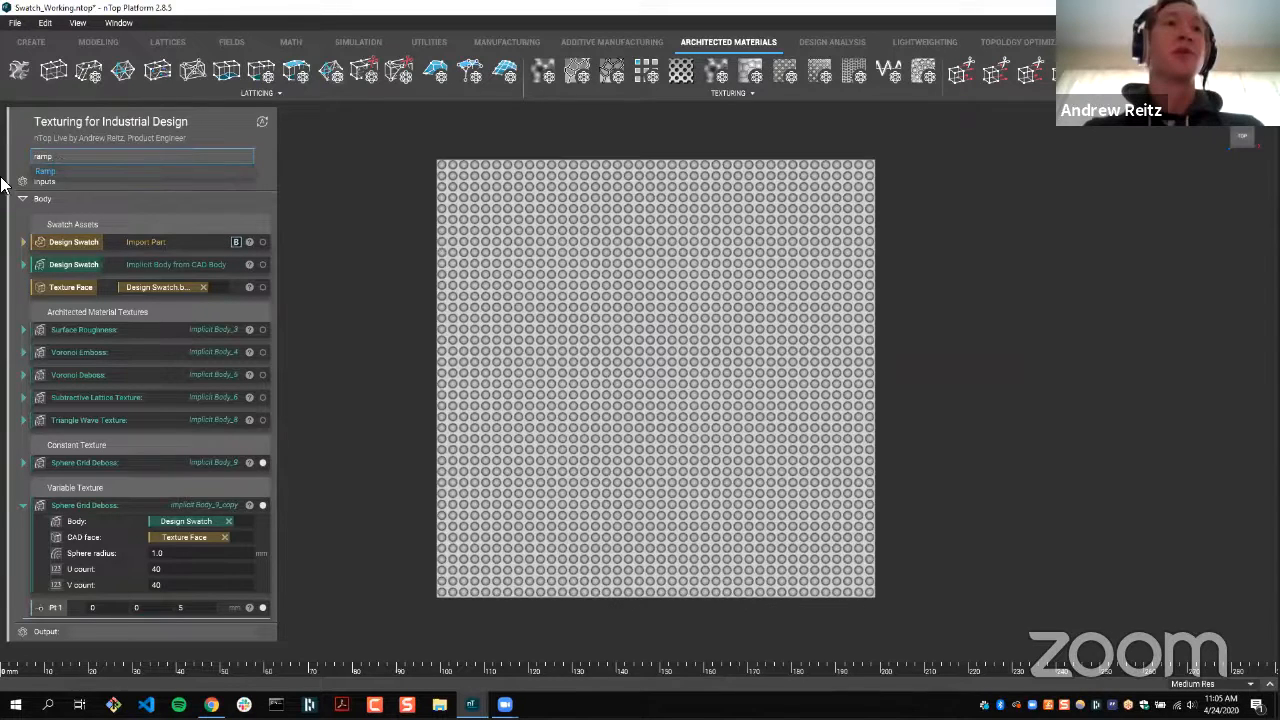
{"action": "key", "text": "Return"}
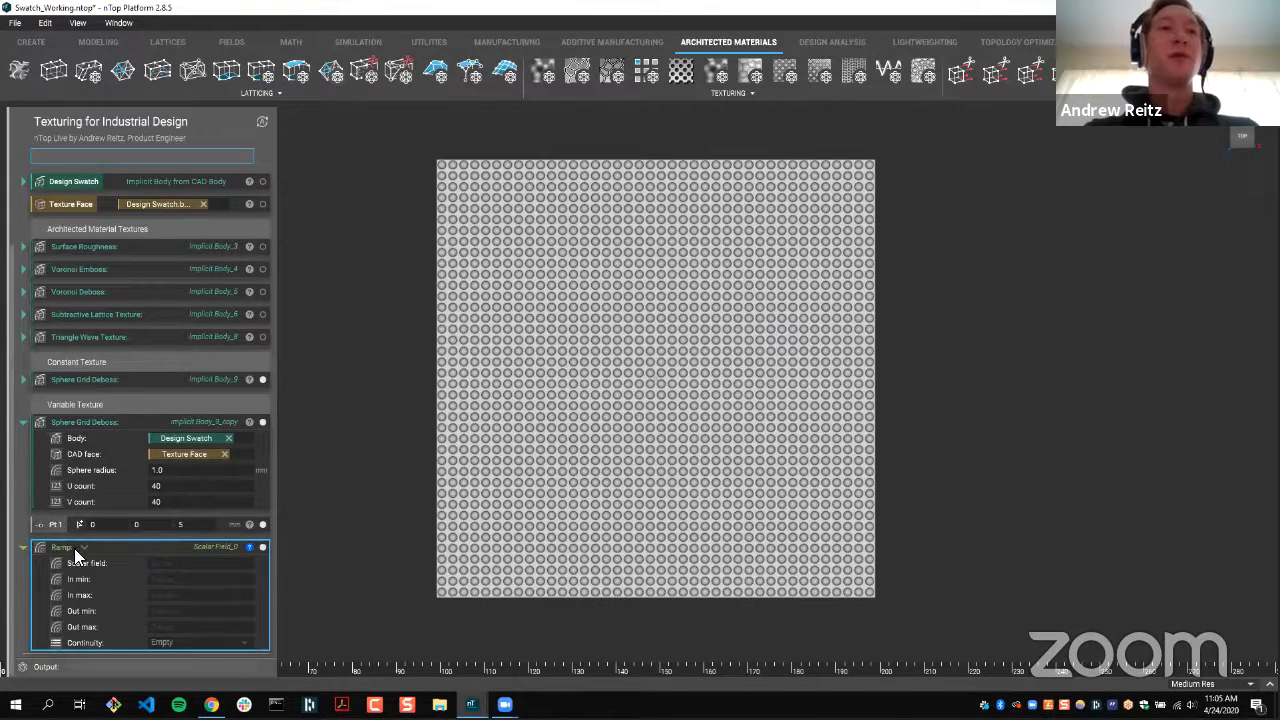
{"action": "left_click", "coordinate": [90, 524]}
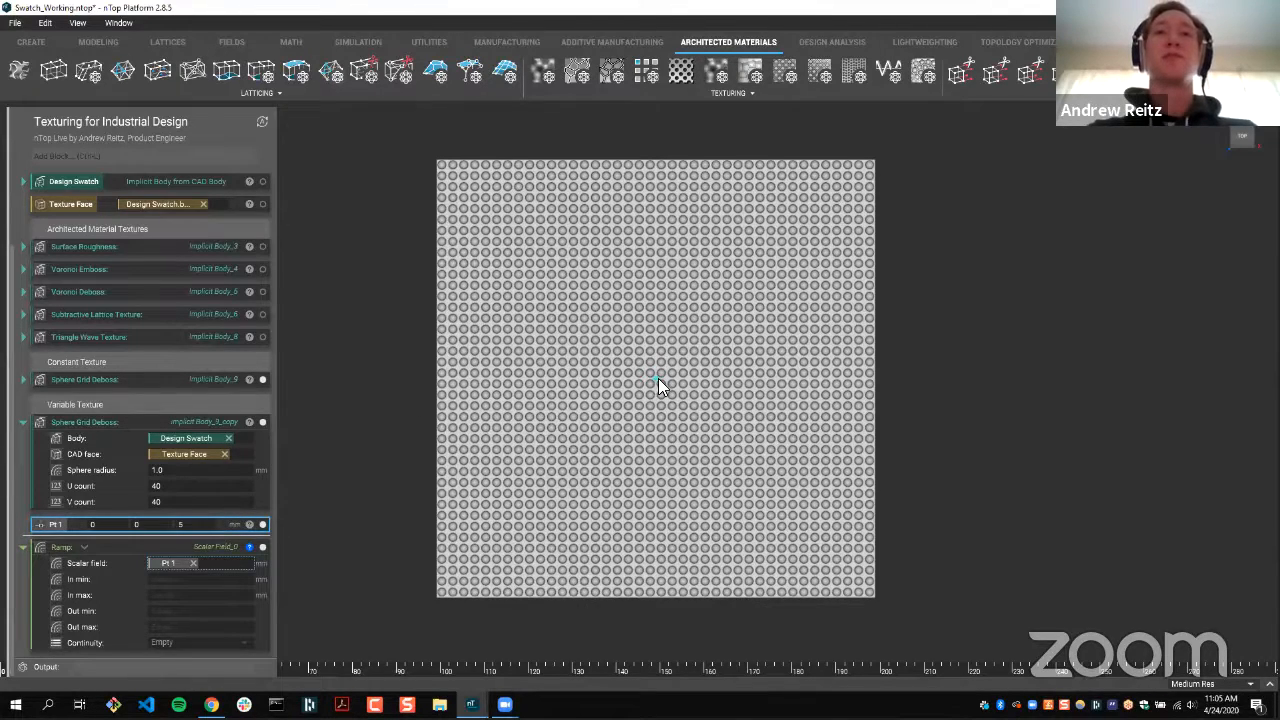
{"action": "scroll", "coordinate": [658, 386], "scroll_direction": "up", "scroll_amount": 1}
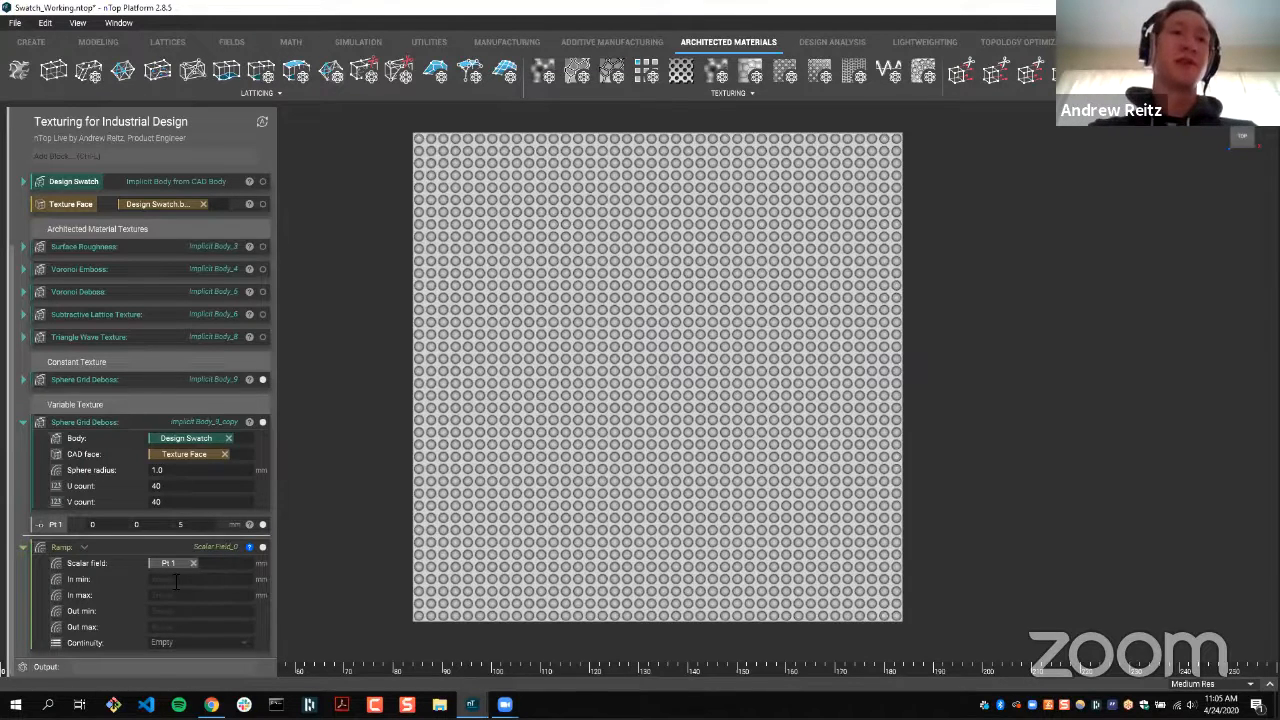
{"action": "left_click", "coordinate": [697, 372]}
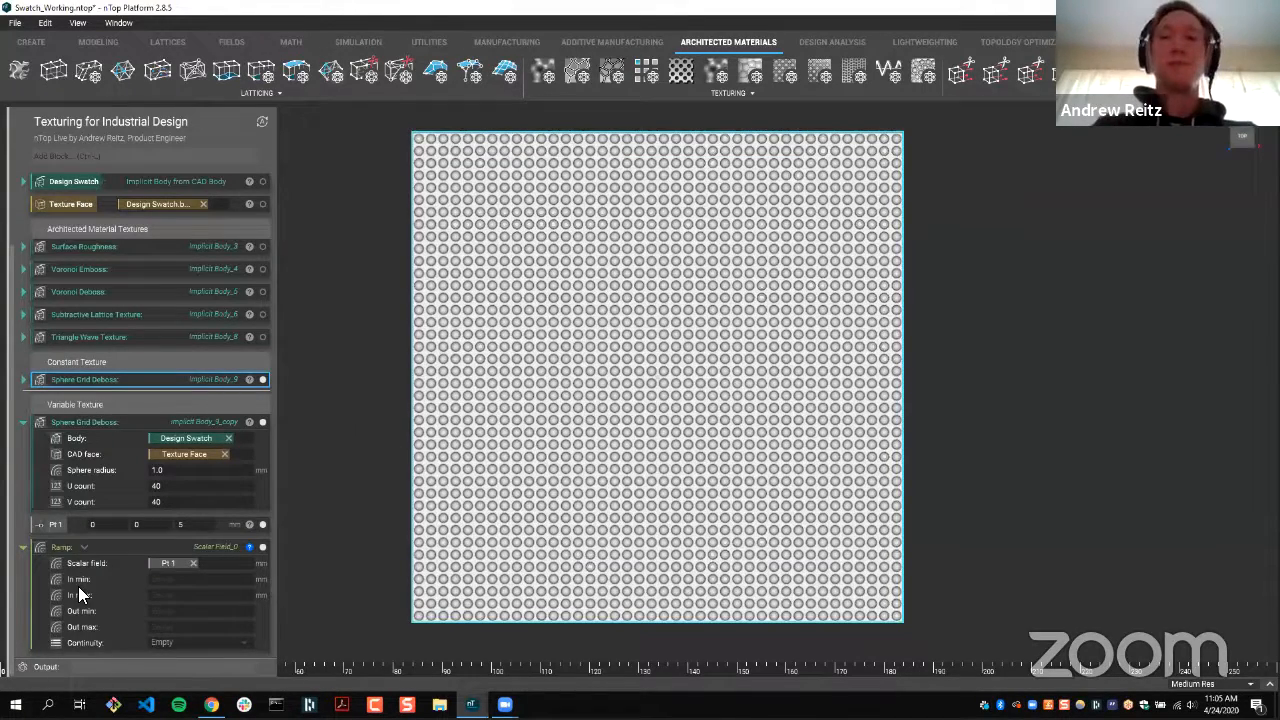
- Set the Ramp's In min to 0, Out min to 1 mm and In max to 50 mm
{"action": "left_click", "coordinate": [78, 586]}
{"action": "type", "text": "0"}
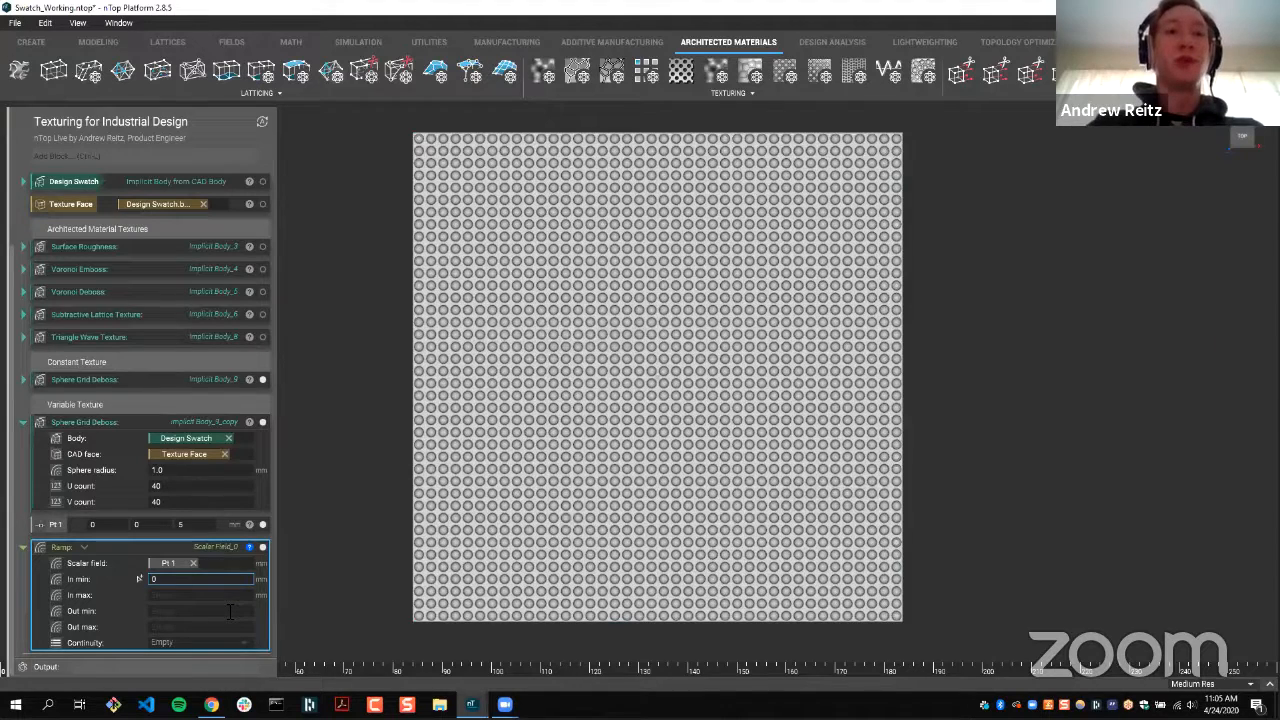
{"action": "key", "text": "Return"}
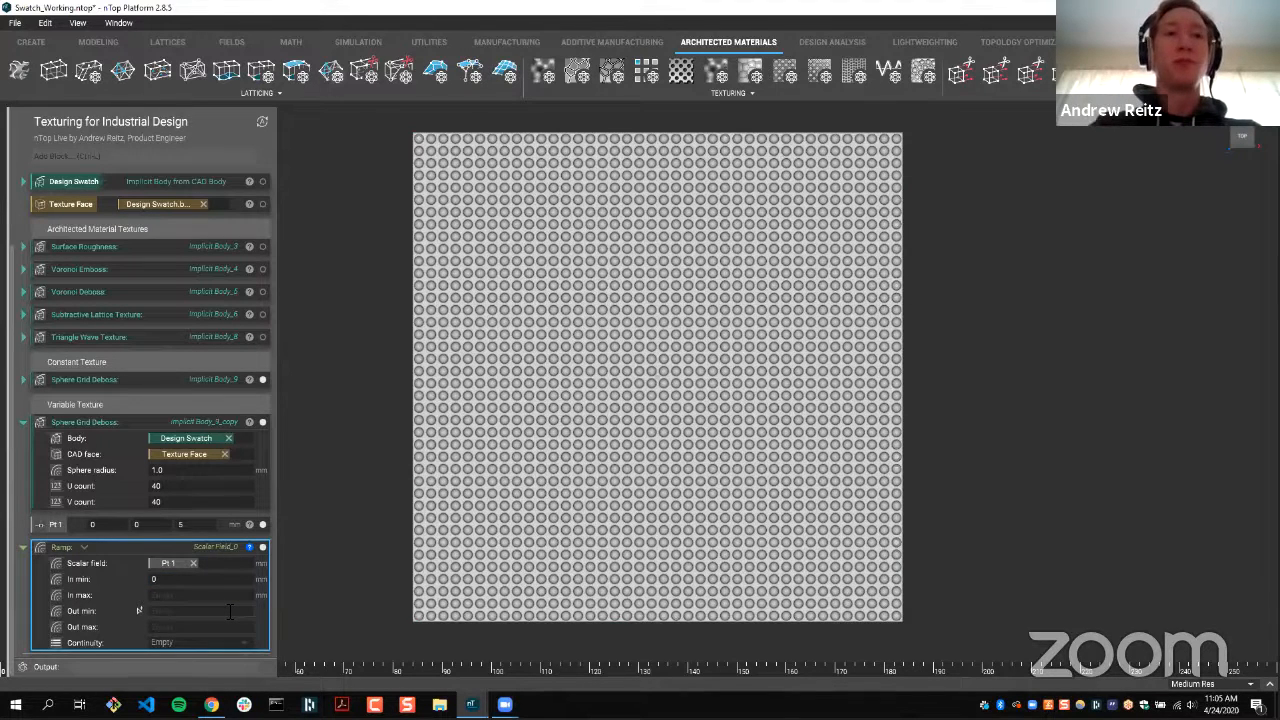
{"action": "left_click", "coordinate": [229, 611]}
{"action": "type", "text": "1 mm"}
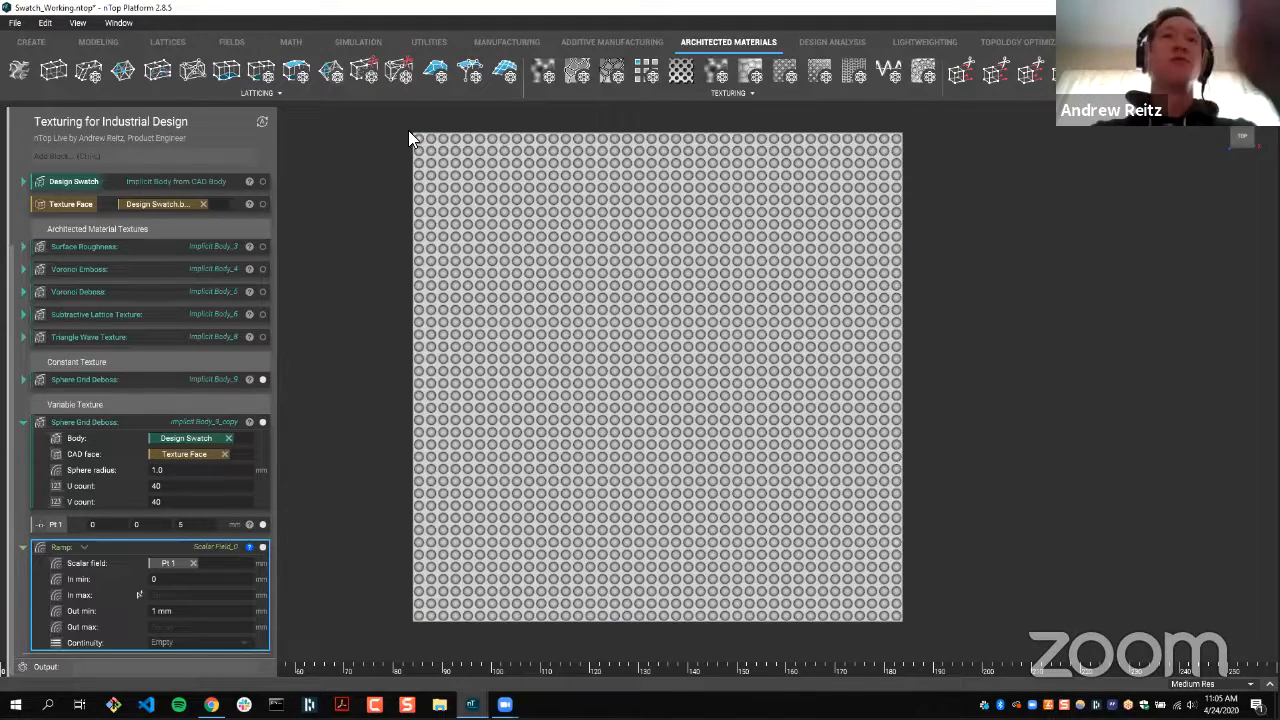
{"action": "left_click", "coordinate": [222, 595]}
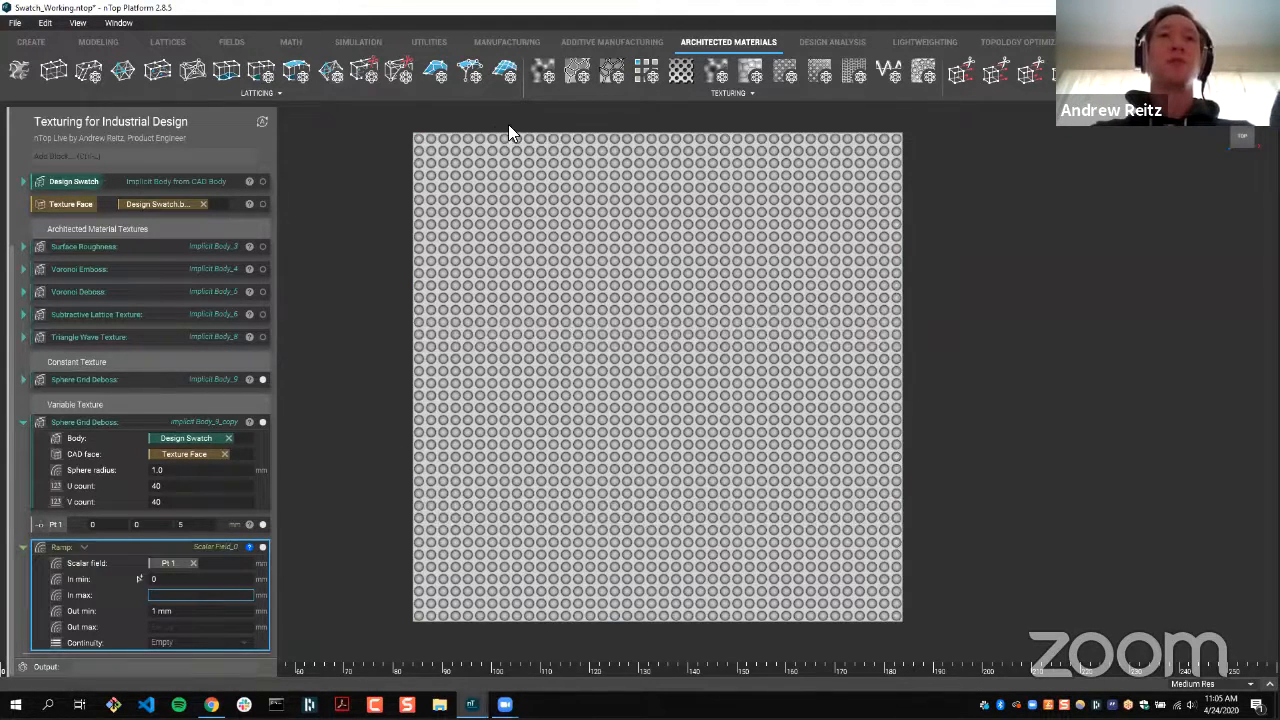
{"action": "type", "text": "50"}
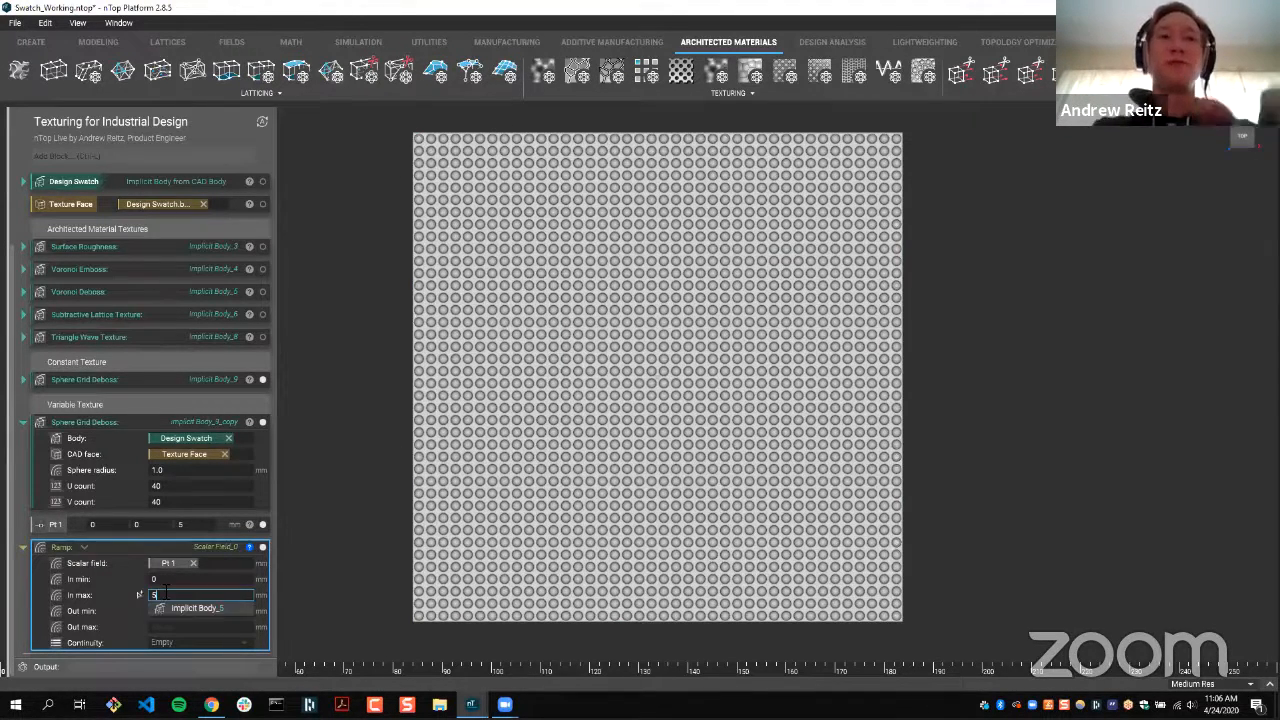
- Set the Ramp's Out max to 0 mm and its continuity to Geometric (C0)
{"action": "left_click", "coordinate": [202, 626]}
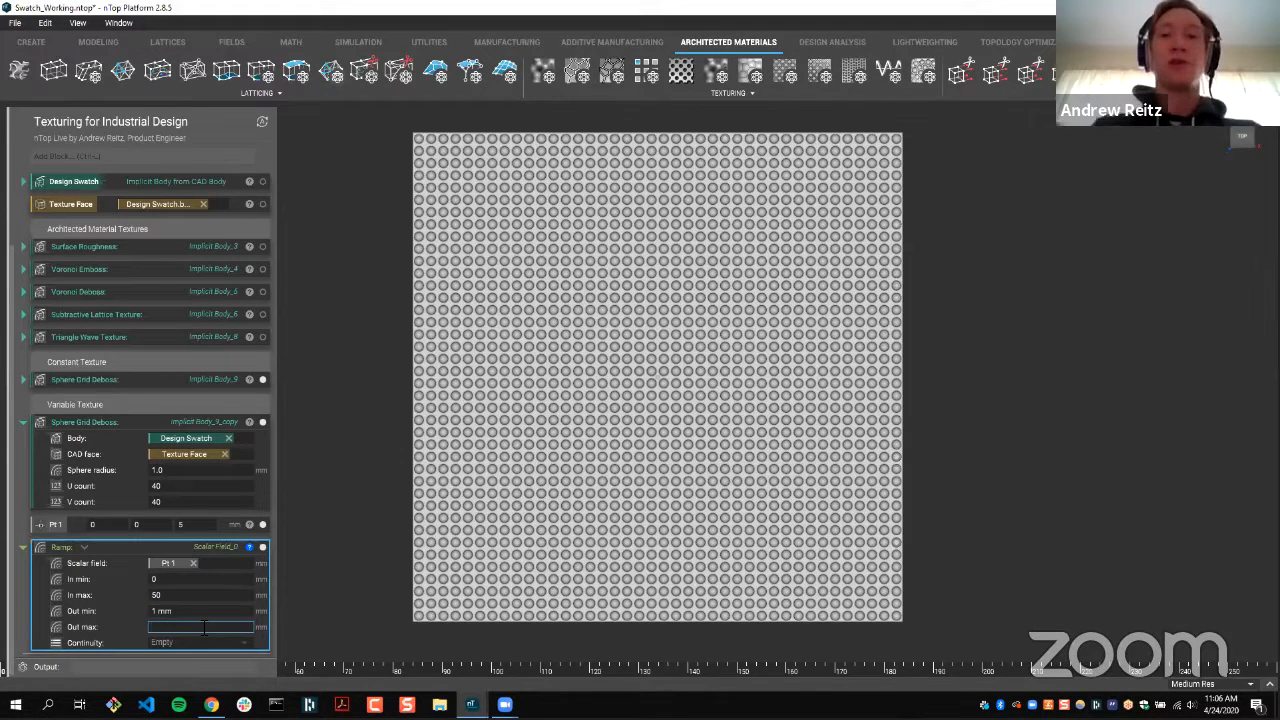
{"action": "type", "text": "0"}
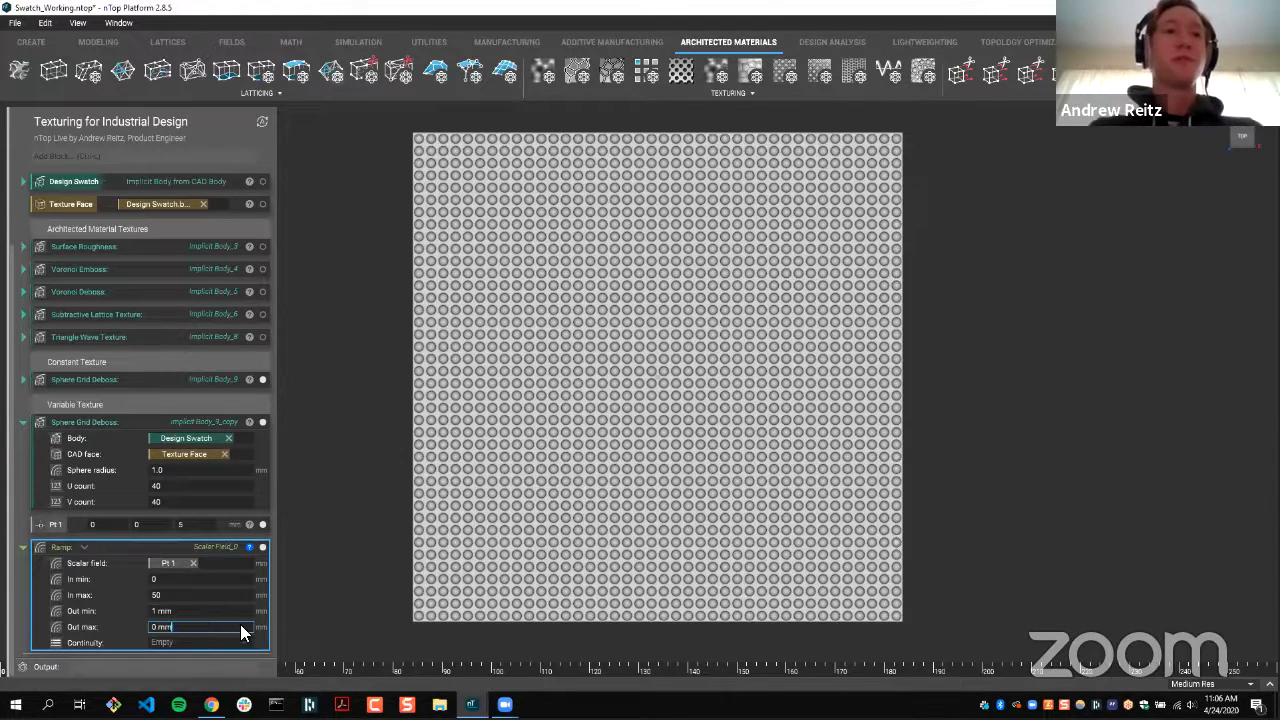
{"action": "key", "text": "Return"}
{"action": "left_click", "coordinate": [214, 638]}
{"action": "left_click", "coordinate": [202, 654]}
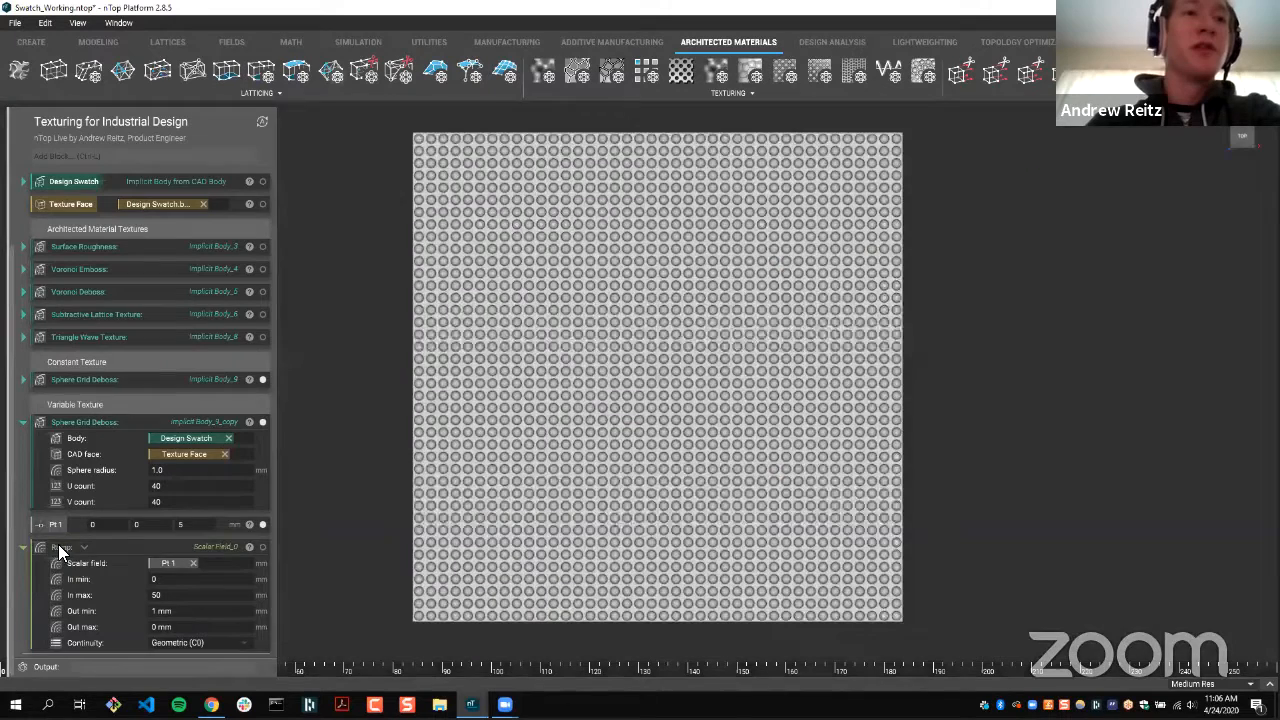
- Use the Ramp block as the sphere radius of the variable Sphere Grid Deboss and inspect the resulting texture
{"action": "left_click", "coordinate": [58, 546]}
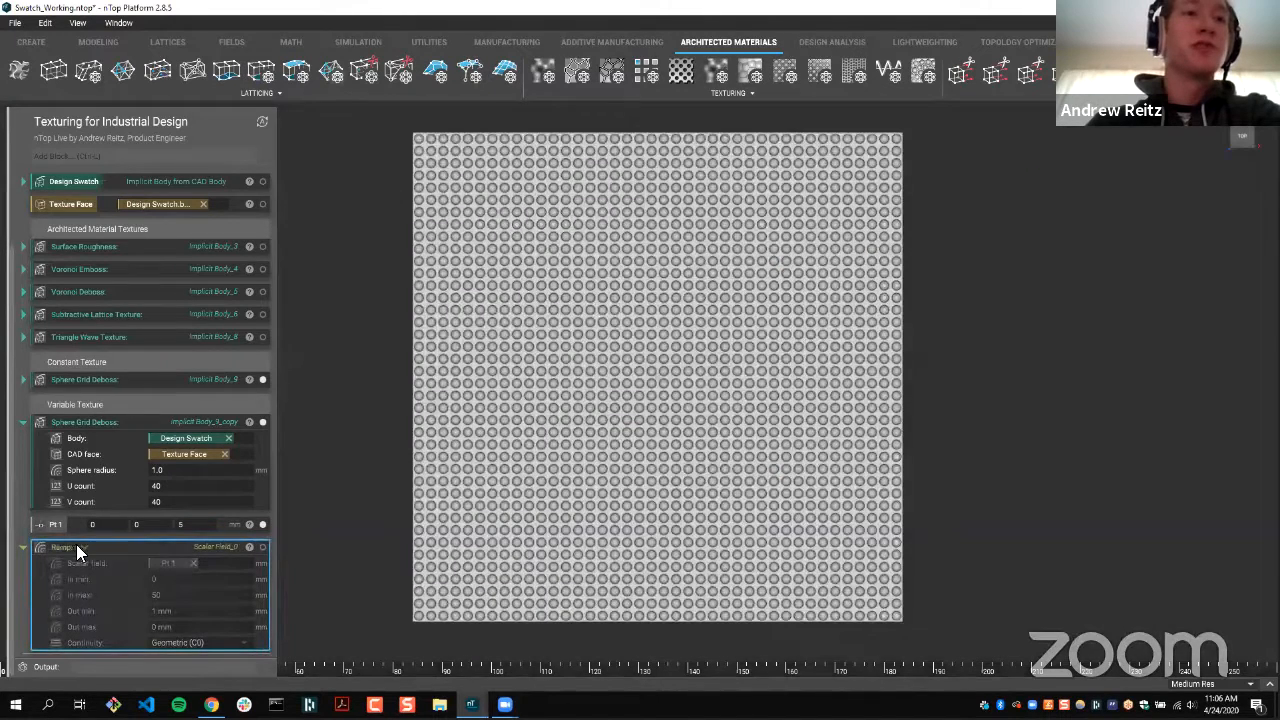
{"action": "left_click_drag", "start_coordinate": [202, 474], "coordinate": [30, 544]}
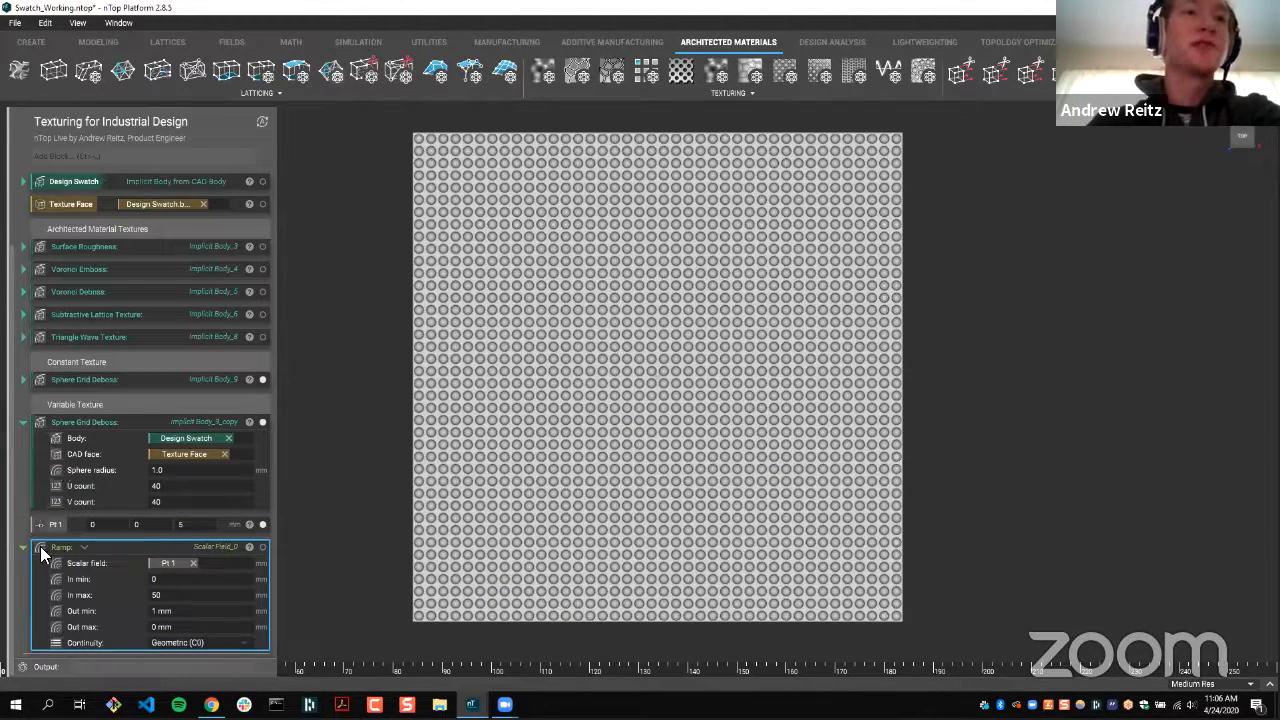
{"action": "left_click", "coordinate": [198, 474]}
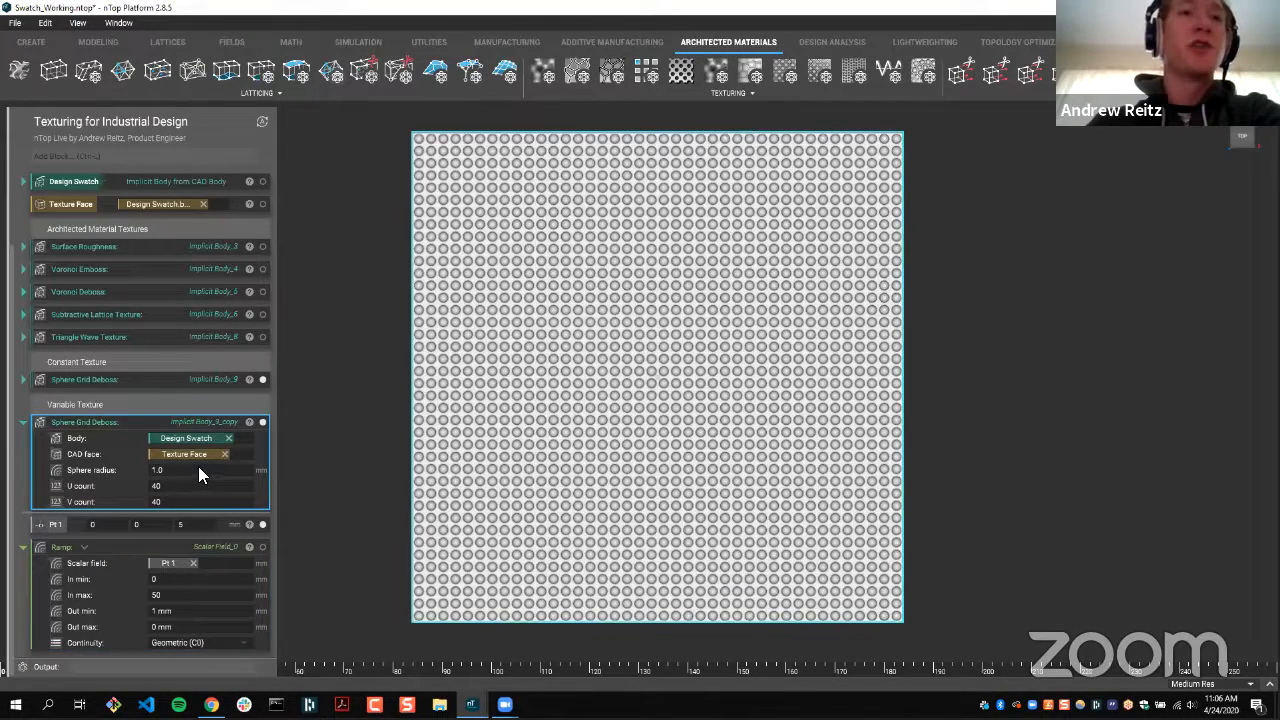
{"action": "left_click_drag", "start_coordinate": [41, 547], "coordinate": [158, 531]}
{"action": "left_click_drag", "start_coordinate": [194, 474], "coordinate": [326, 405]}
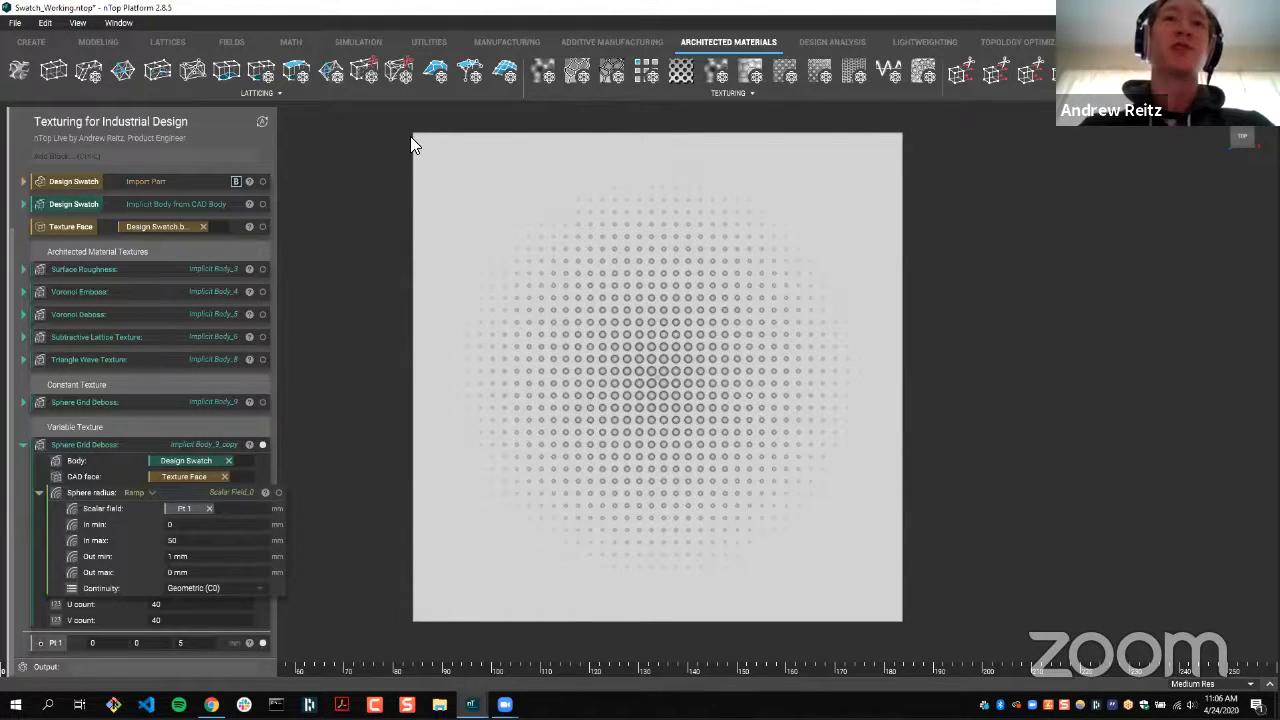
{"action": "left_click", "coordinate": [1245, 134]}
{"action": "right_click_drag", "start_coordinate": [703, 270], "coordinate": [473, 338]}
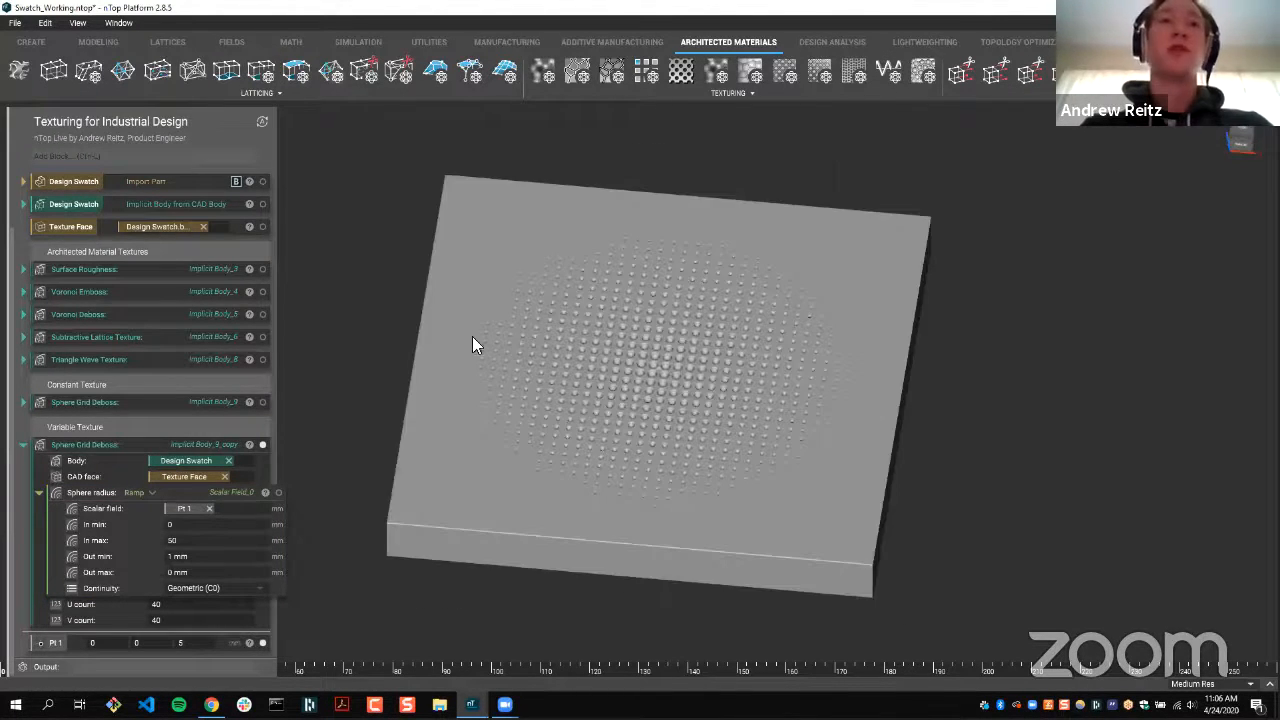
{"action": "key", "text": "t"}
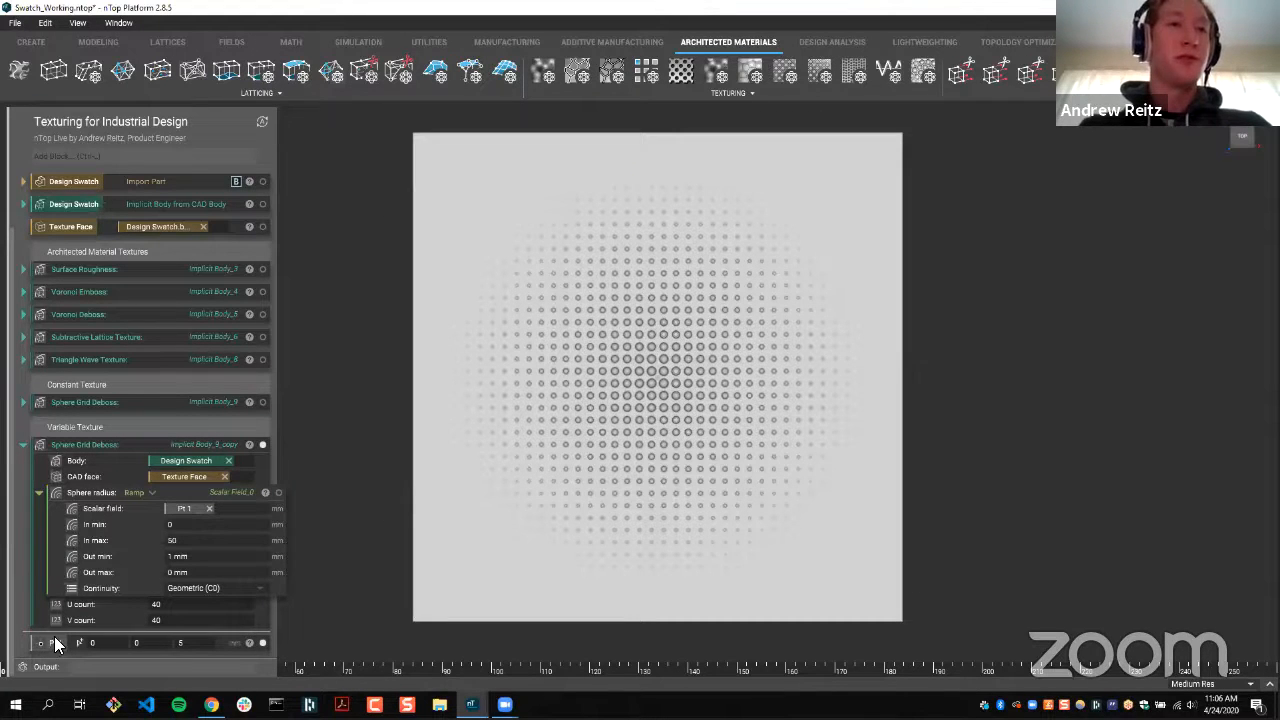
- Set the Out min of the sphere radius Ramp to 1.5 mm
{"action": "left_click", "coordinate": [172, 557]}
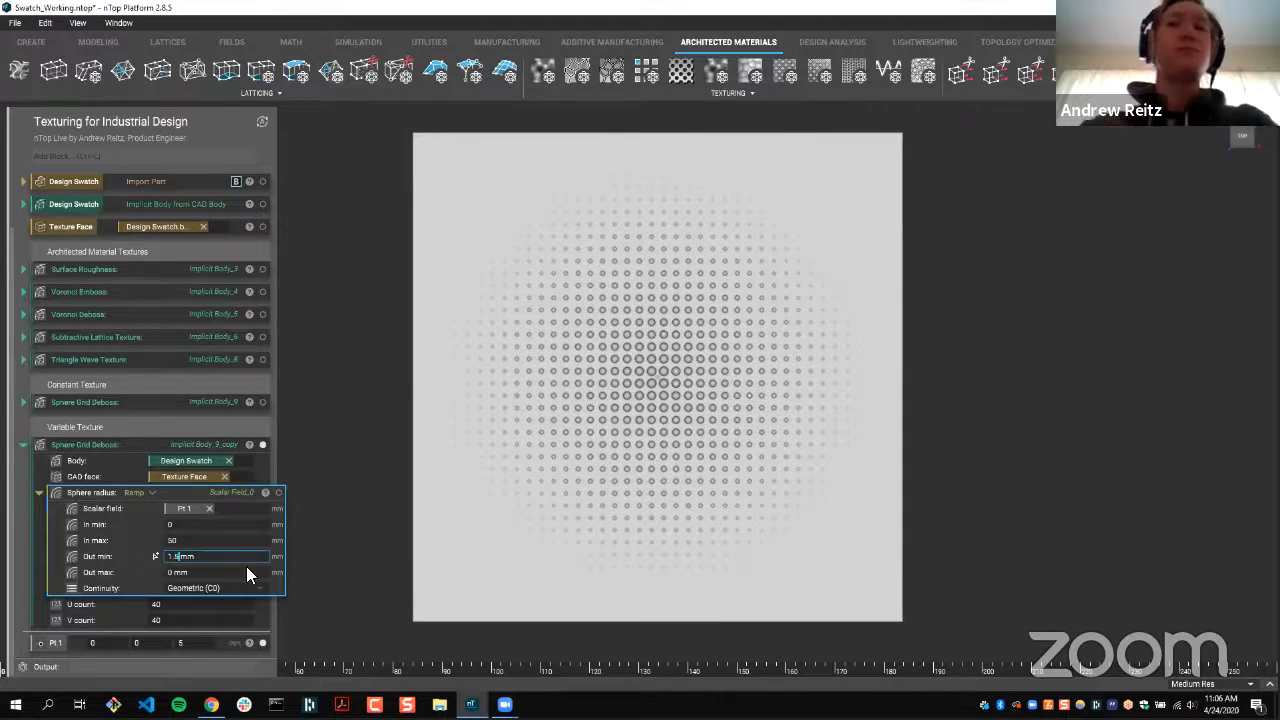
{"action": "type", "text": ".5"}
{"action": "left_click", "coordinate": [410, 556]}
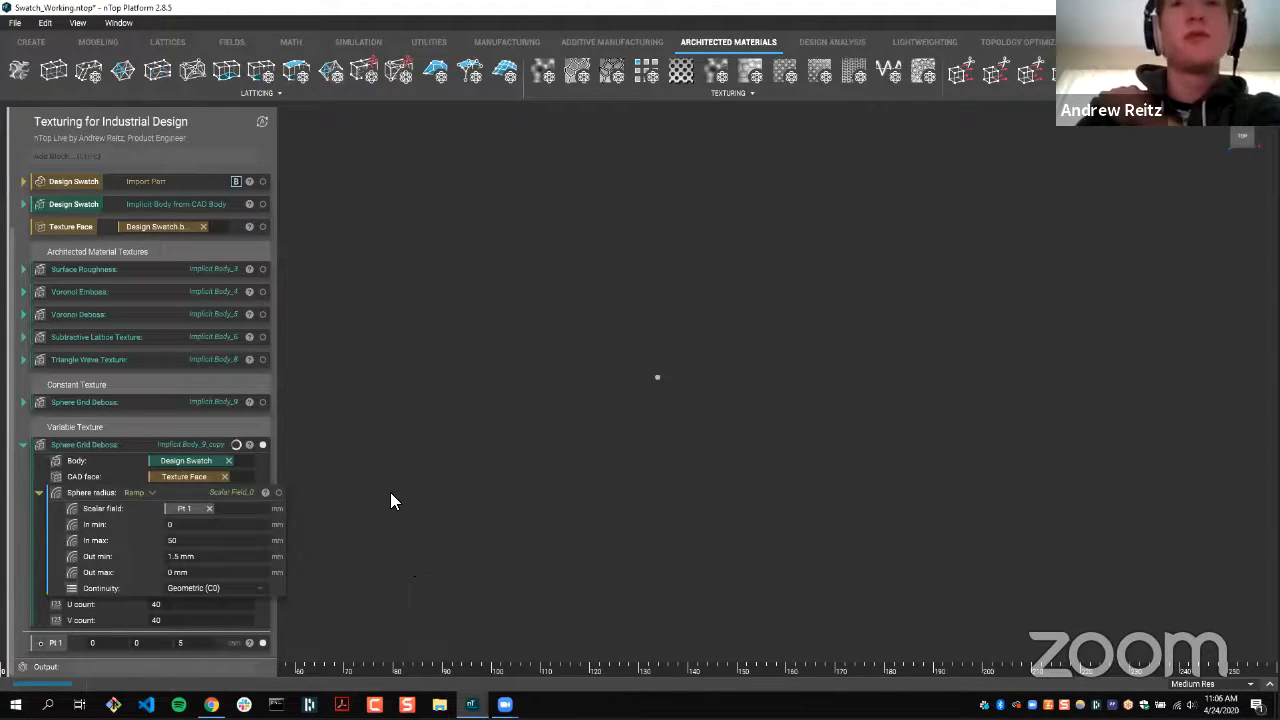
{"action": "scroll", "coordinate": [588, 356], "scroll_direction": "up", "scroll_amount": 1}
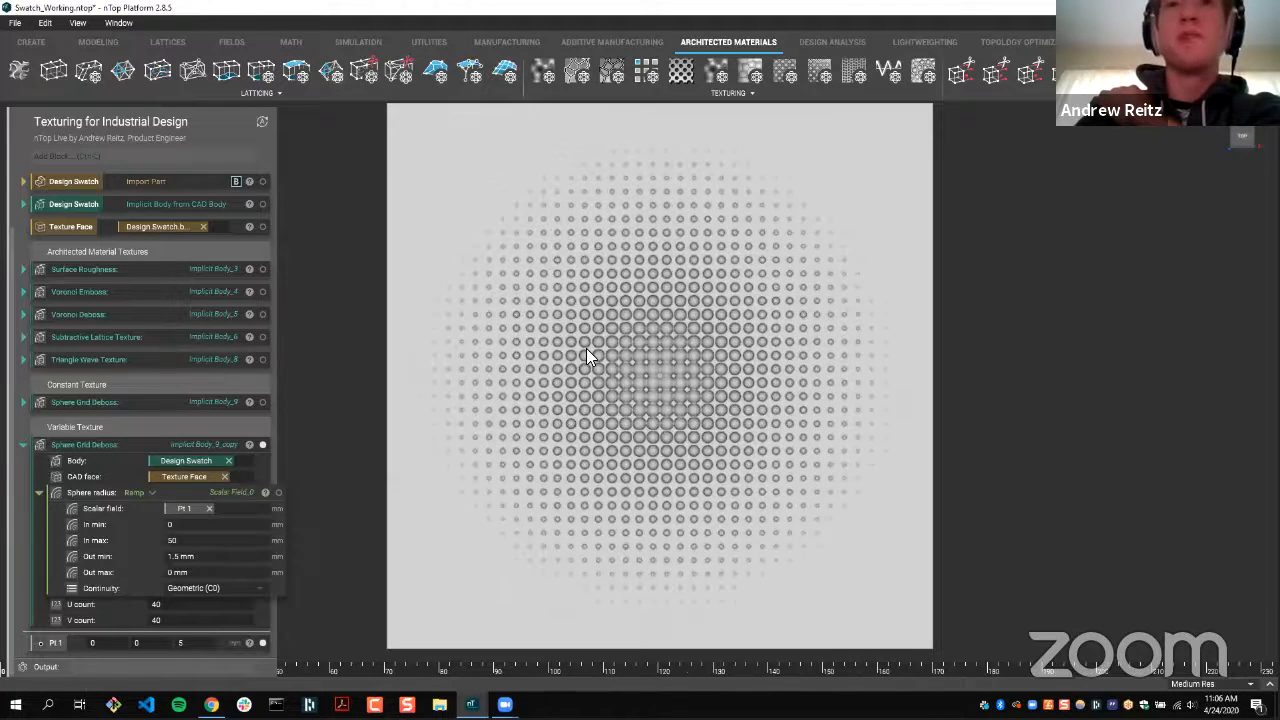
{"action": "scroll", "coordinate": [588, 356], "scroll_direction": "down", "scroll_amount": 1}
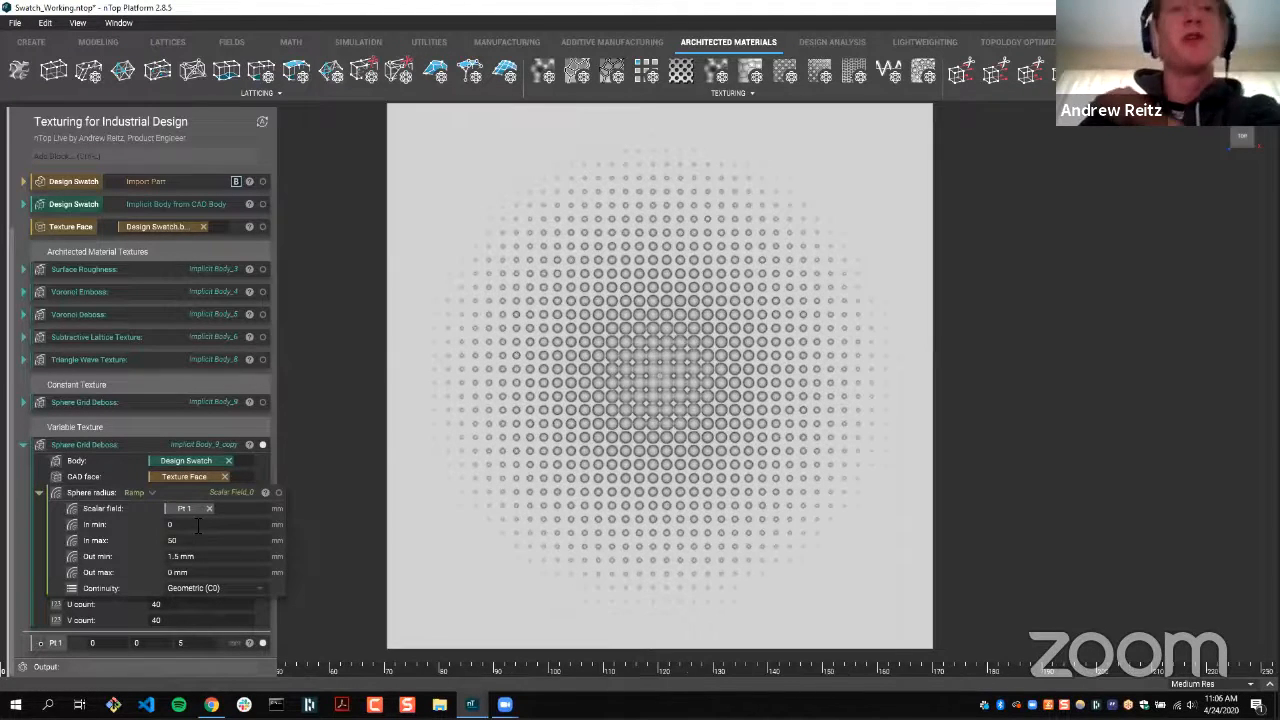
- Invert the Ramp's output range by setting Out min to 0 mm and Out max to 1.5 mm
{"action": "left_click", "coordinate": [198, 525]}
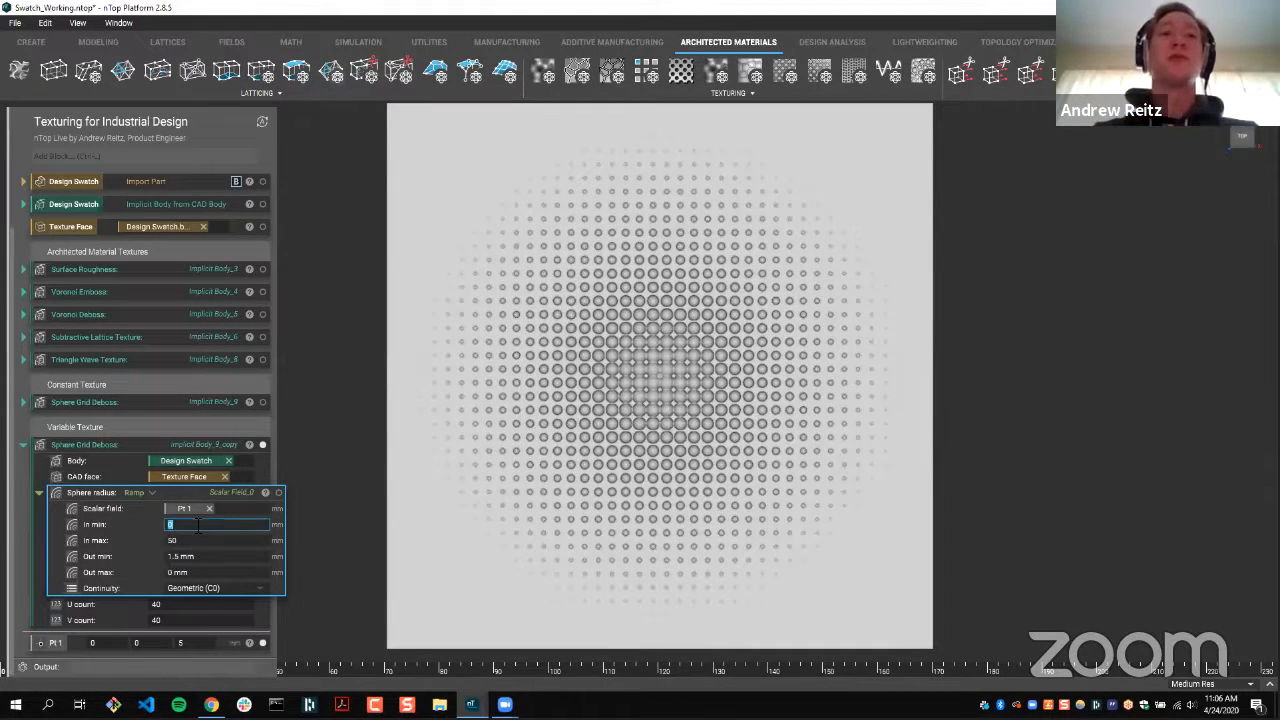
{"action": "left_click", "coordinate": [182, 556]}
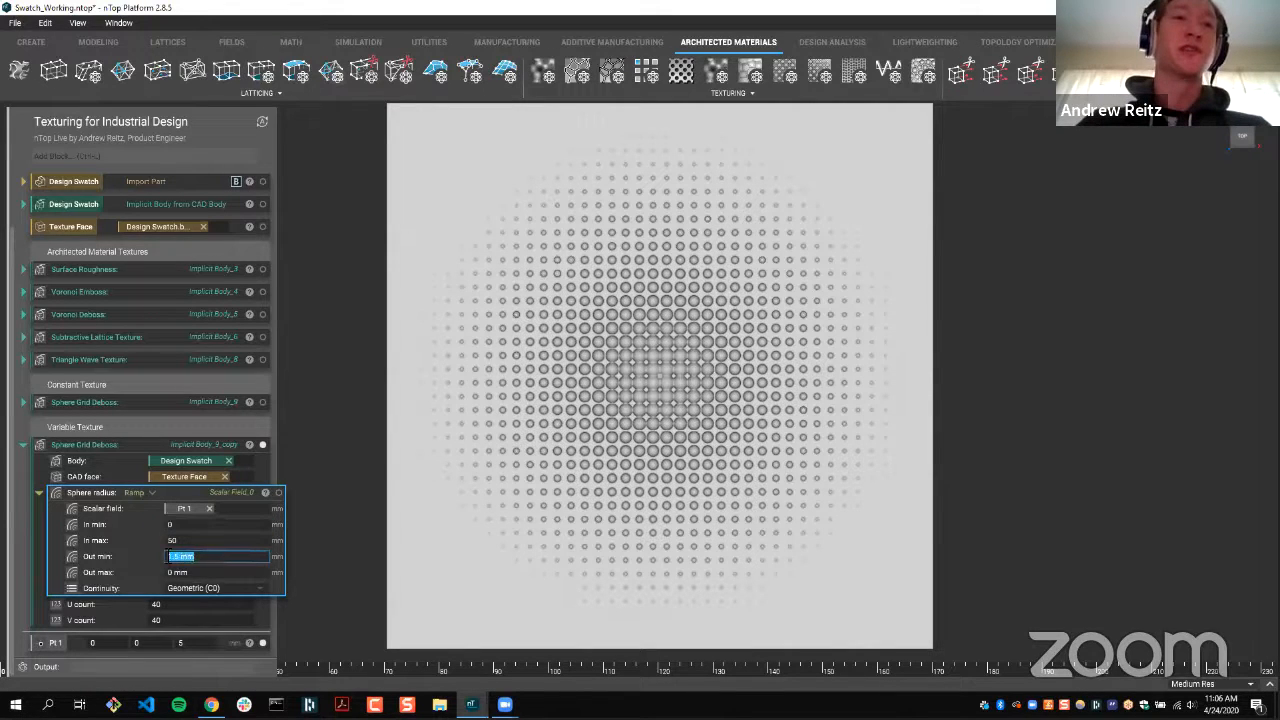
{"action": "type", "text": "0"}
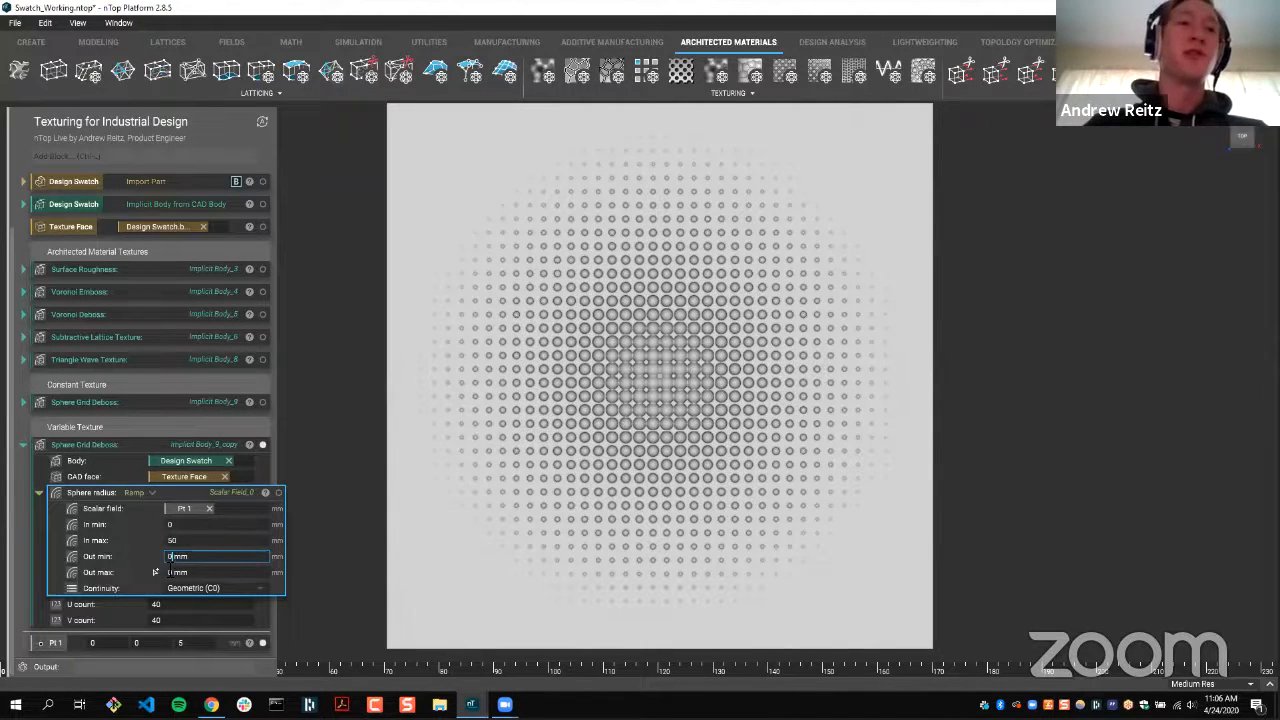
{"action": "key", "text": "Tab"}
{"action": "type", "text": ".5"}
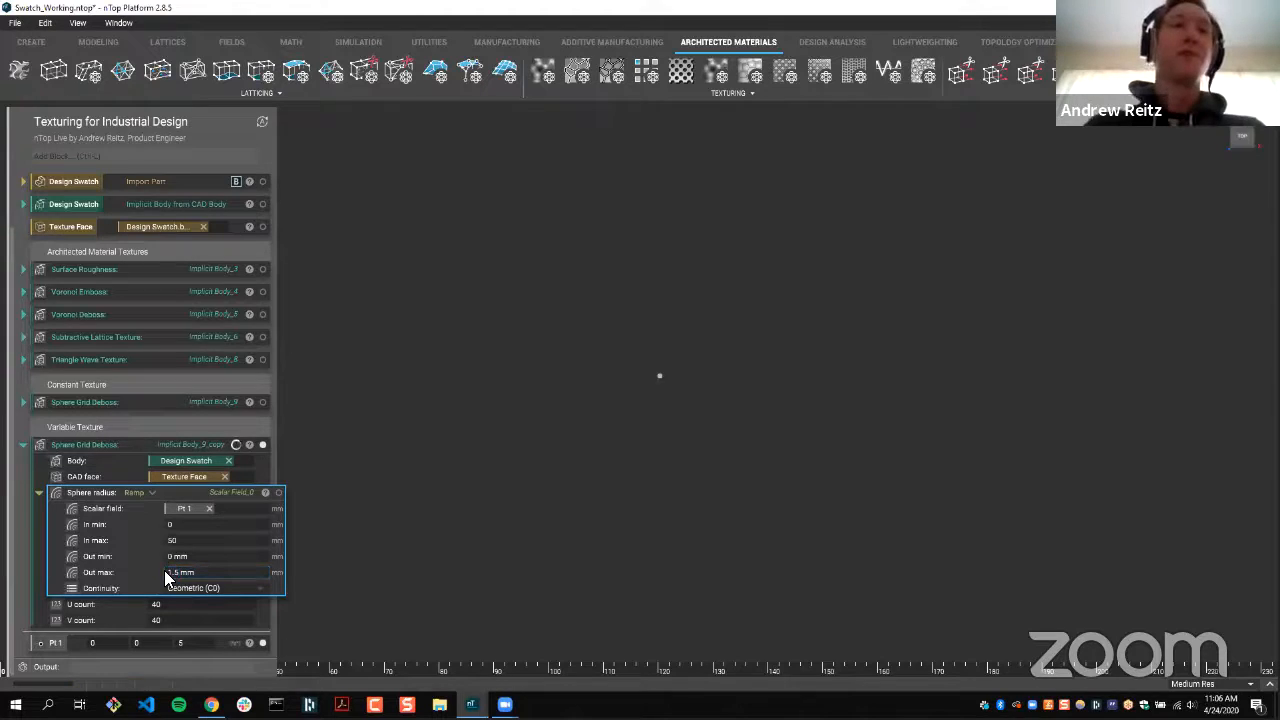
{"action": "left_click", "coordinate": [445, 583]}
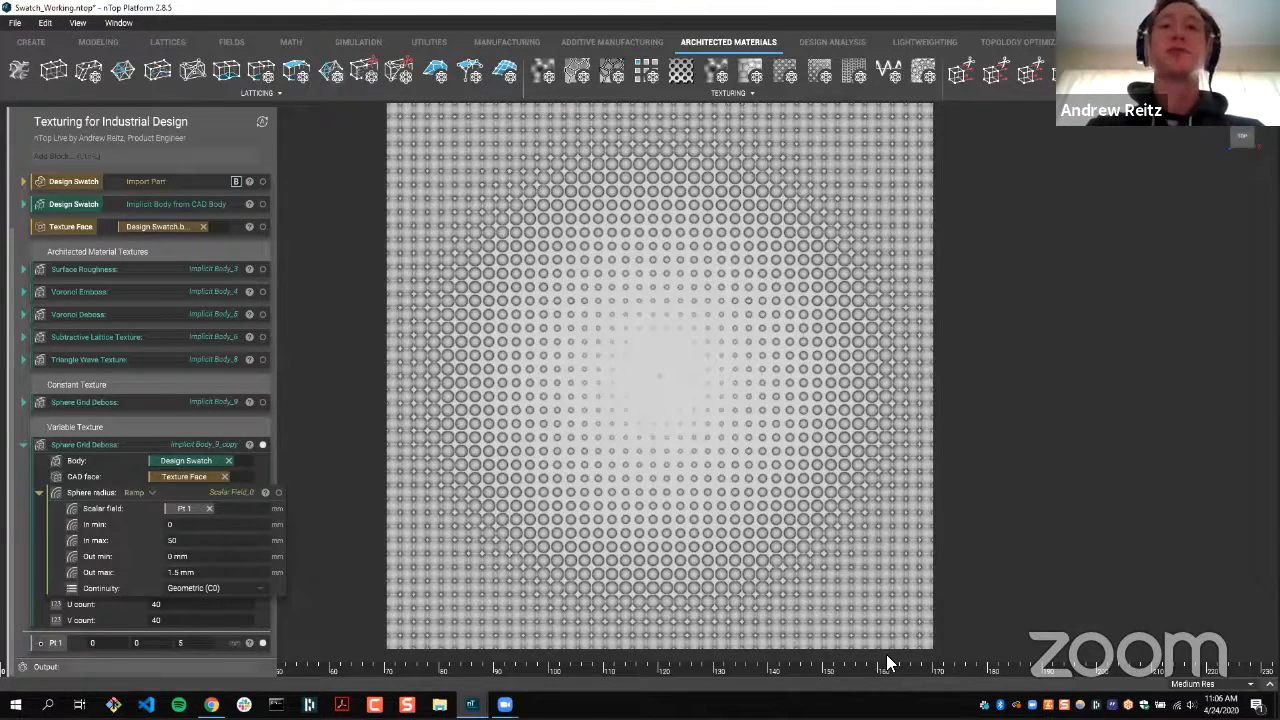
- Undo the inversion of the Ramp's Out min and Out max values
{"action": "left_click", "coordinate": [188, 574]}
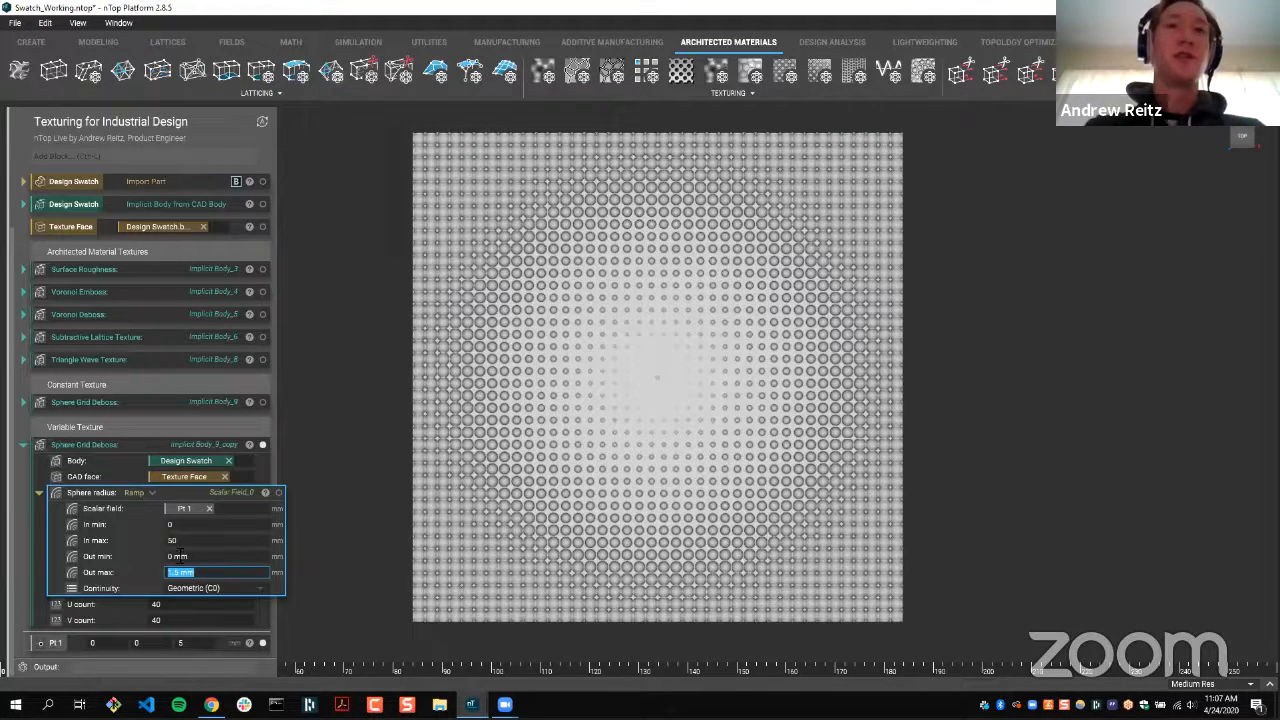
{"action": "key", "text": "Return"}
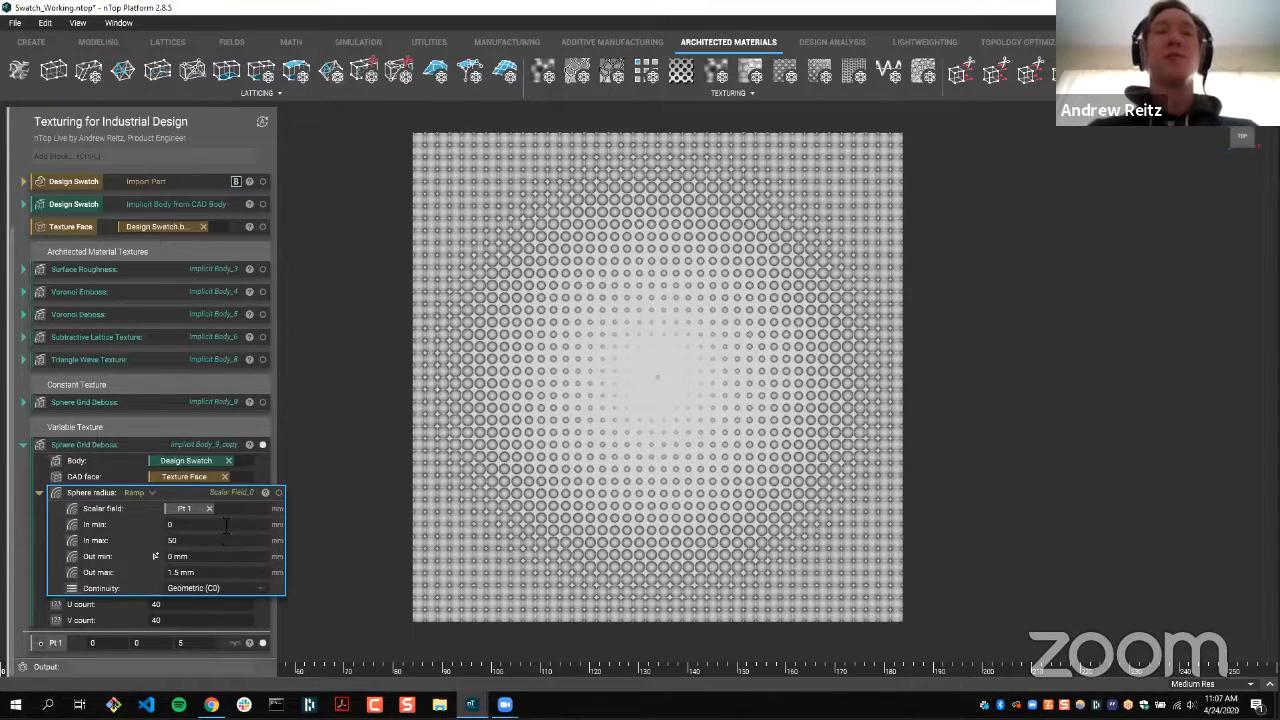
{"action": "key", "text": "ctrl+z"}
{"action": "key", "text": "ctrl+z"}
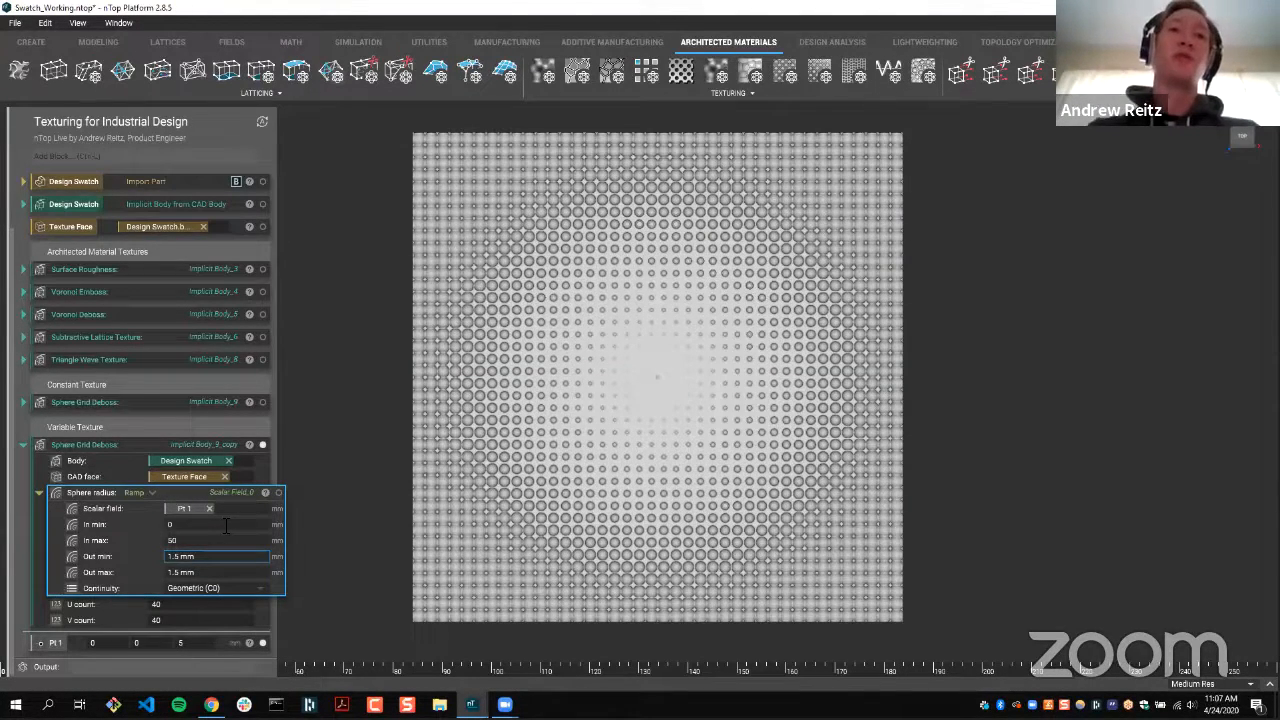
- Set the Ramp's In min to 10 mm
{"action": "left_click", "coordinate": [226, 525]}
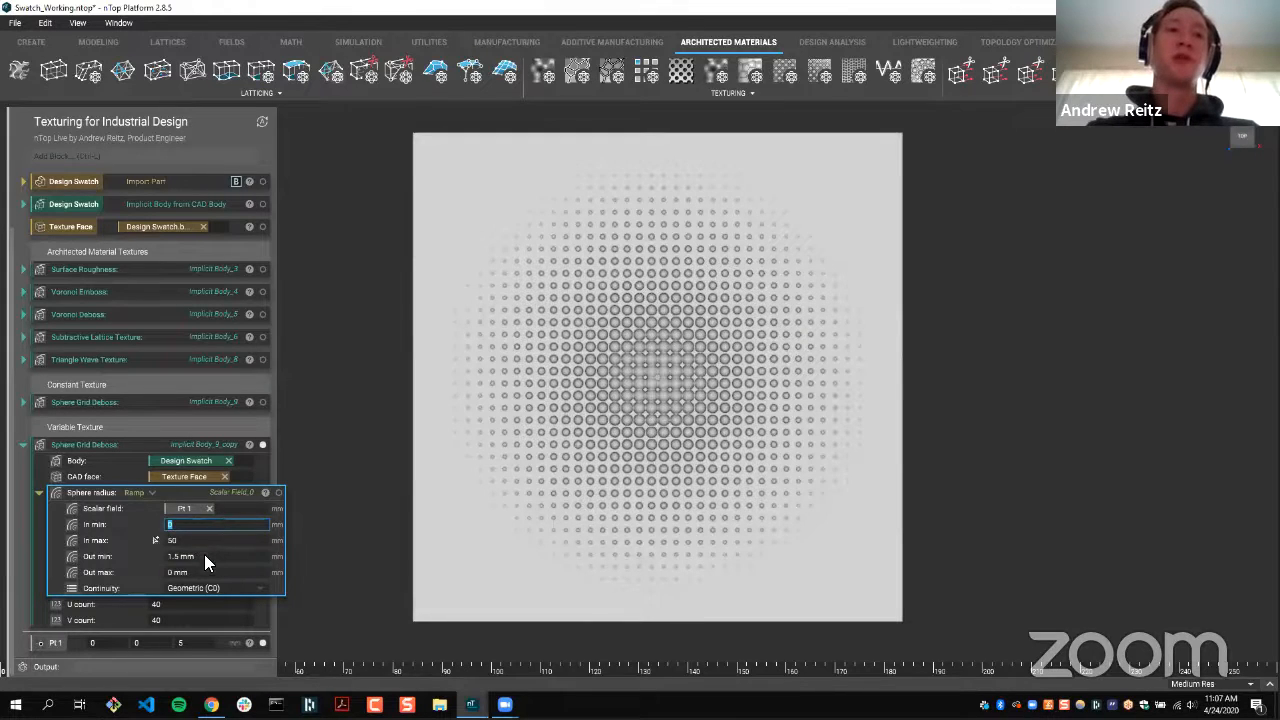
{"action": "left_click", "coordinate": [203, 557]}
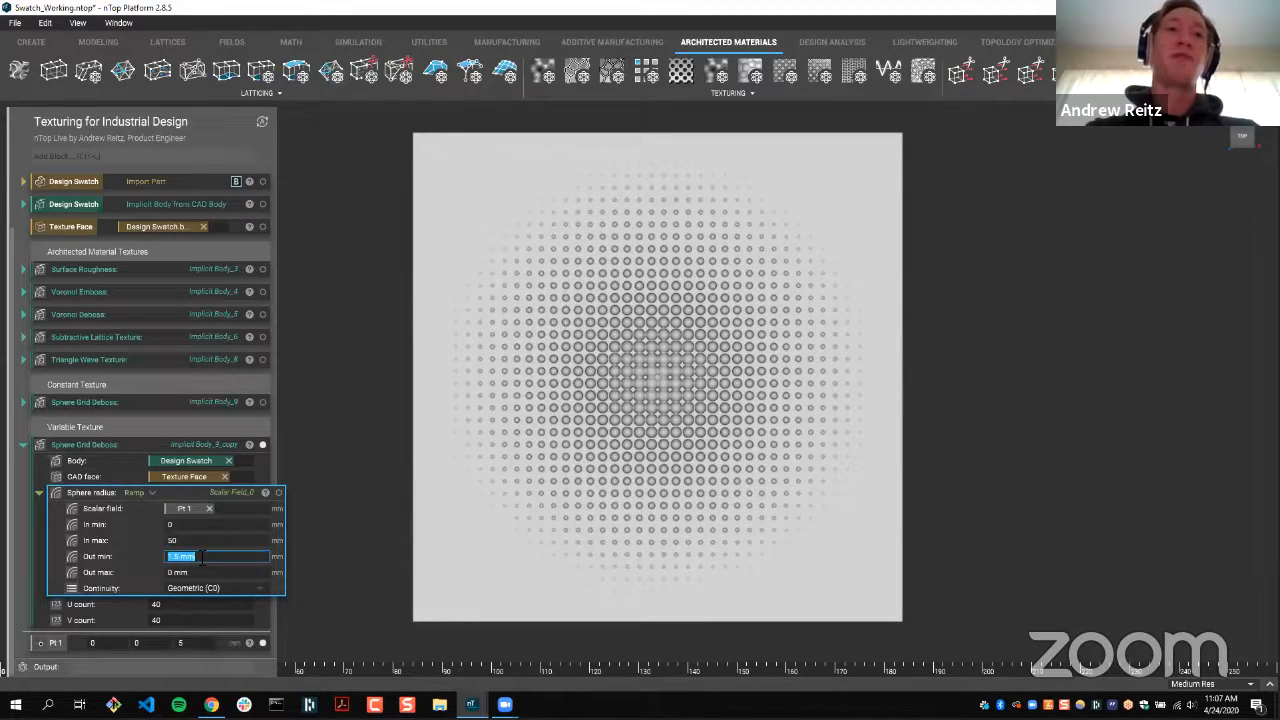
{"action": "left_click", "coordinate": [193, 525]}
{"action": "type", "text": "1"}
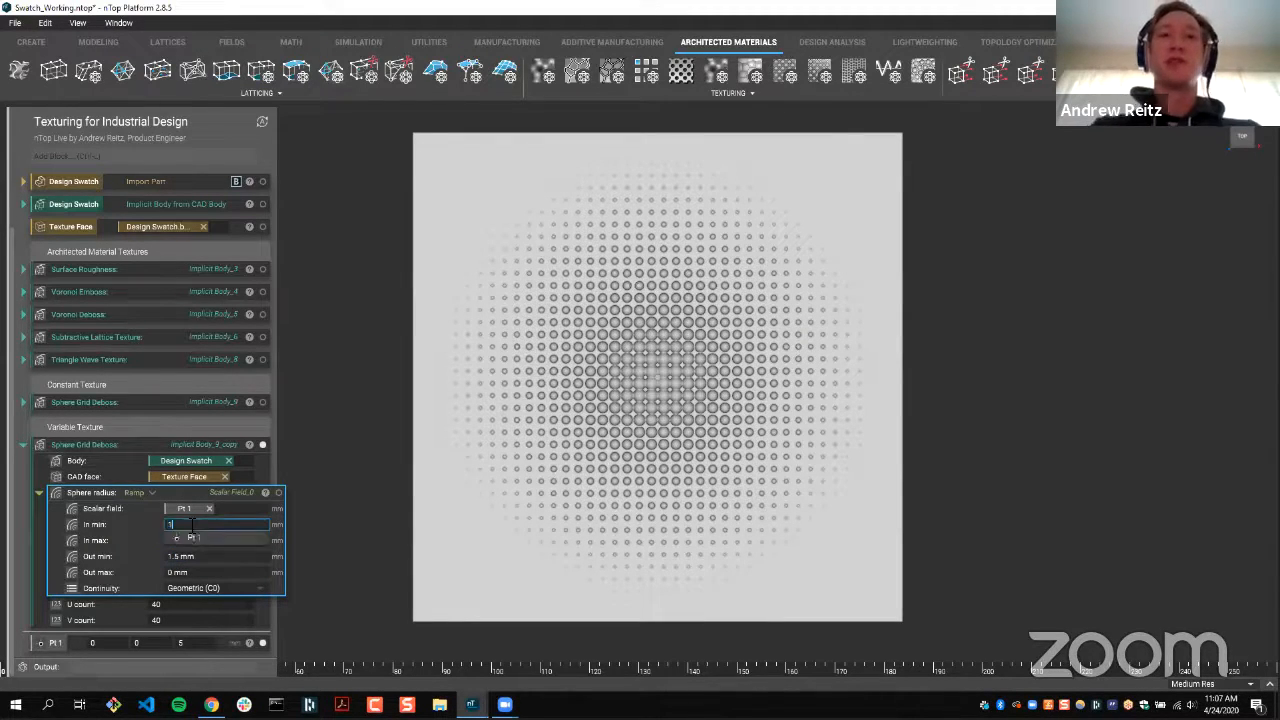
{"action": "type", "text": "0"}
{"action": "key", "text": "Return"}
{"action": "left_click", "coordinate": [190, 525]}
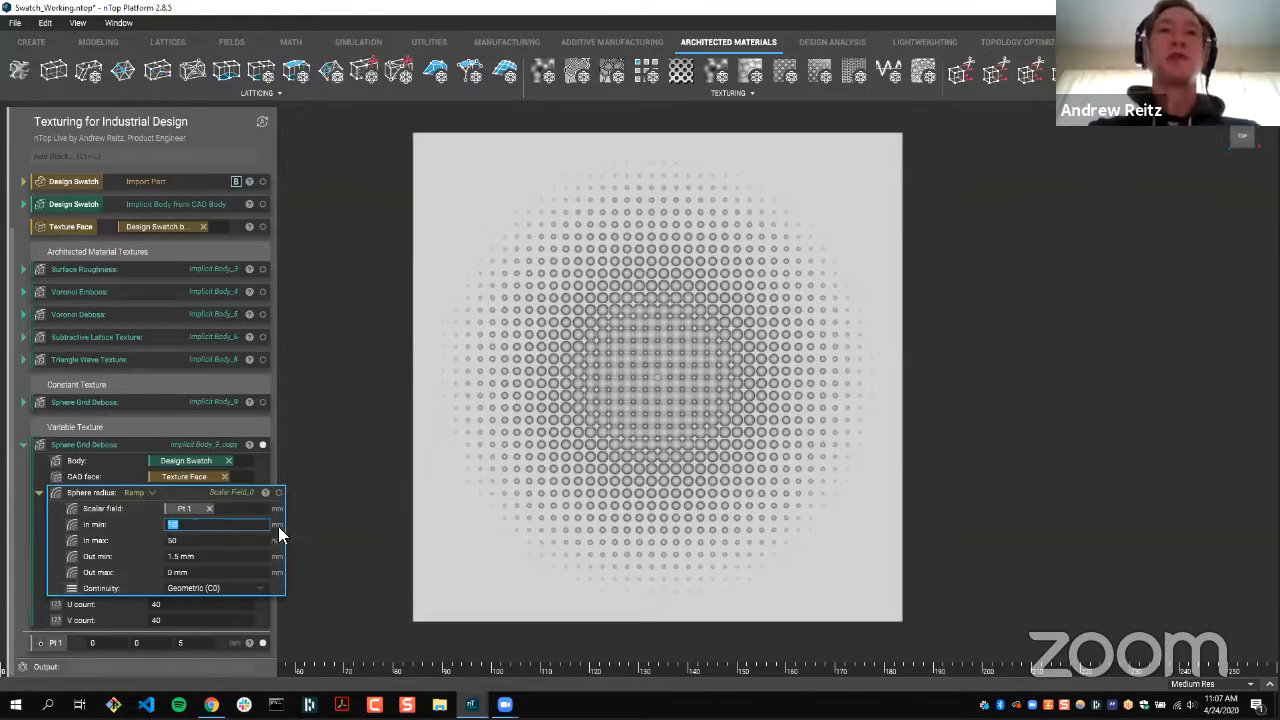
{"action": "left_click", "coordinate": [186, 557]}
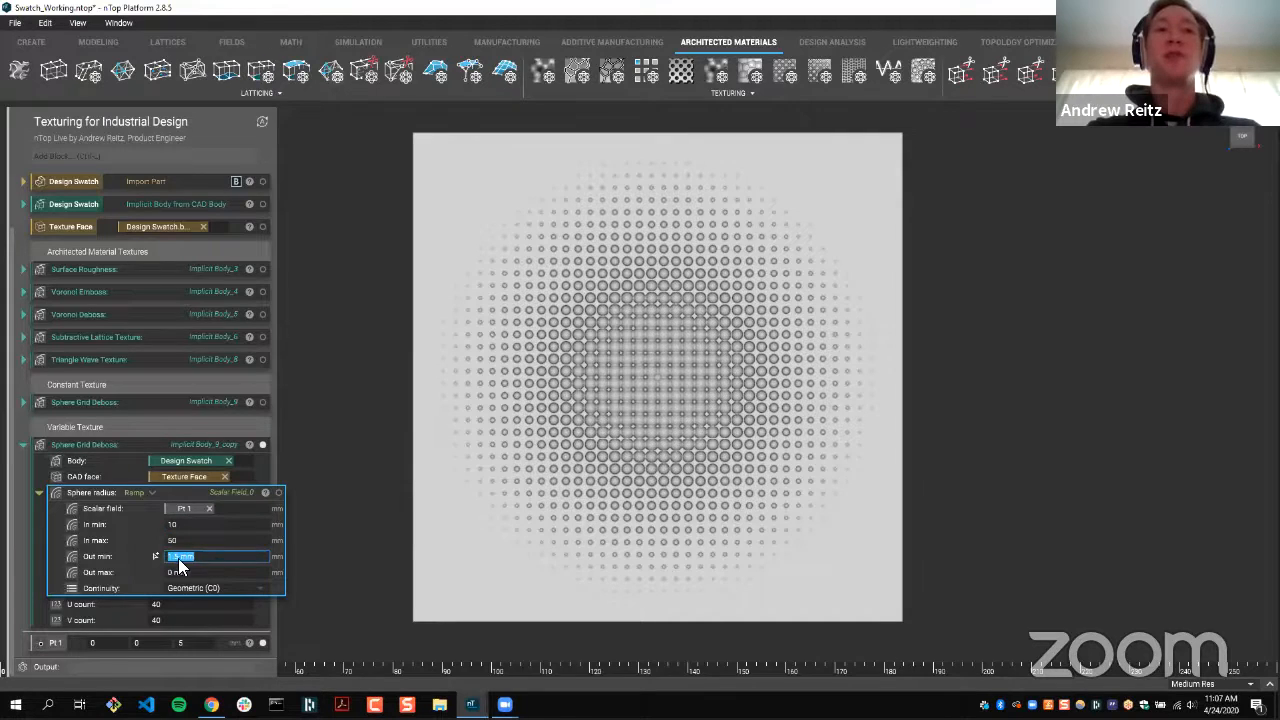
{"action": "left_click", "coordinate": [178, 540]}
{"action": "left_click", "coordinate": [182, 572]}
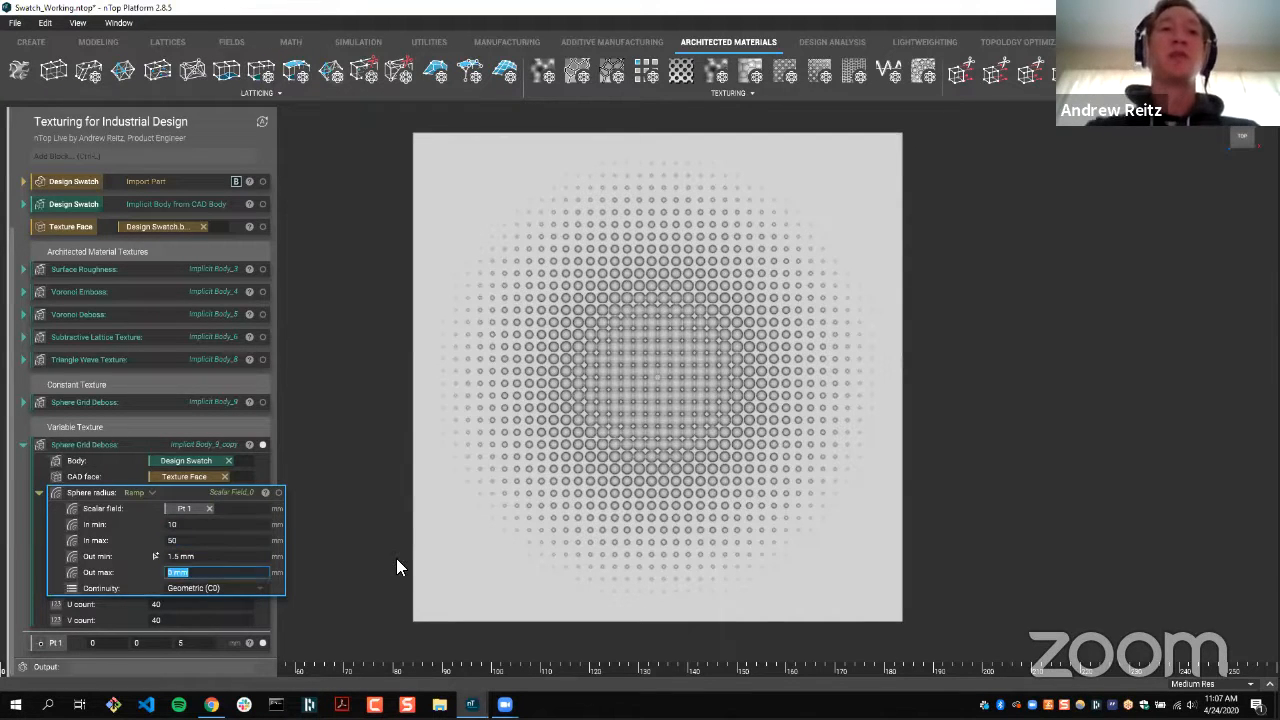
- Collapse the variable Sphere Grid Deboss block and rename its section heading to "Variable Texture: One Modifier"
{"action": "left_click", "coordinate": [40, 493]}
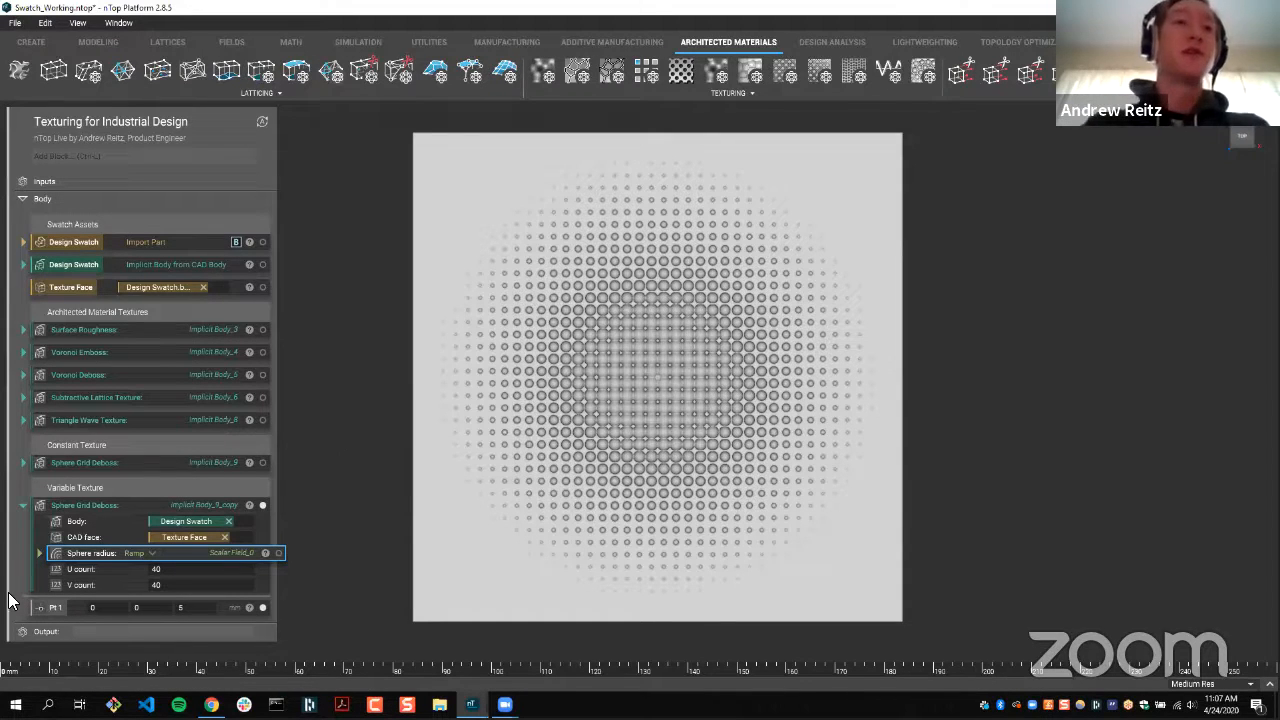
{"action": "left_click", "coordinate": [28, 510]}
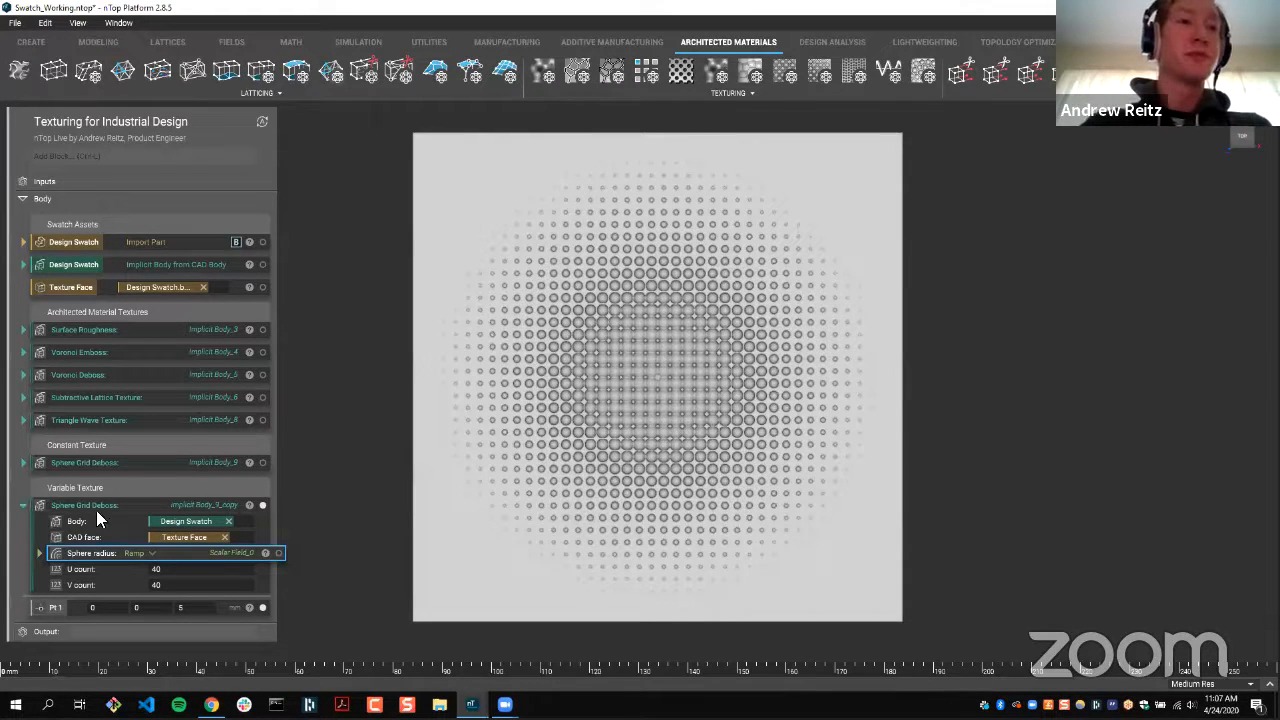
{"action": "double_click", "coordinate": [102, 488]}
{"action": "left_click", "coordinate": [112, 488]}
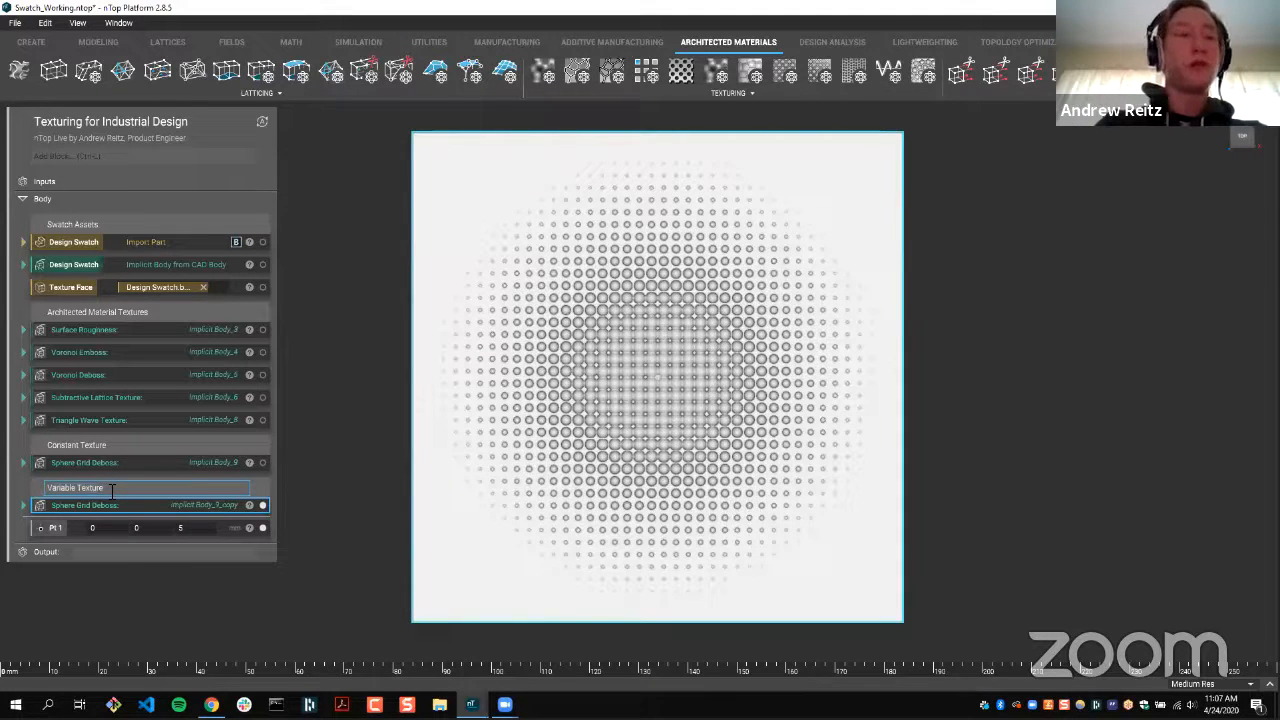
{"action": "type", "text": ": One"}
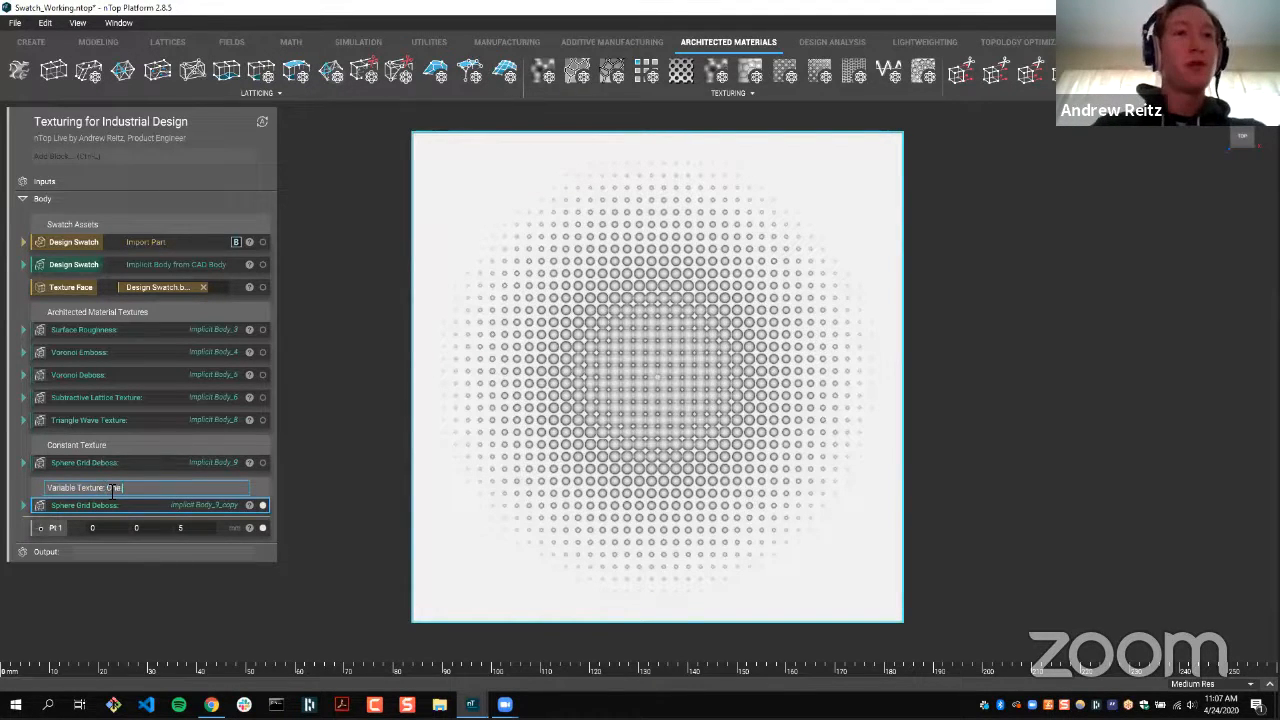
{"action": "type", "text": " Modifier"}
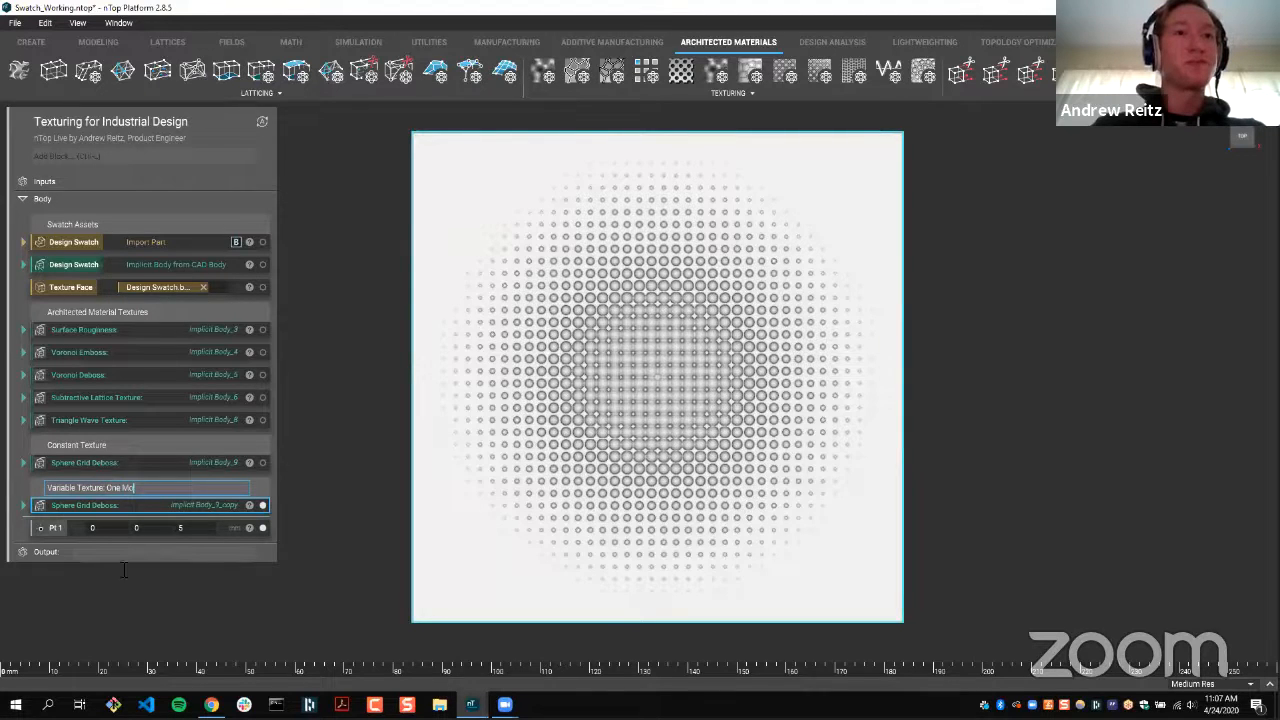
{"action": "key", "text": "Return"}
- Duplicate the one-modifier heading and its Sphere Grid Deboss block, and rename the copied heading to "Variable Texture: Multiple Modifier"
{"action": "key", "text": "ctrl+c"}
{"action": "key", "text": "ctrl+v"}
{"action": "double_click", "coordinate": [116, 532]}
{"action": "left_click", "coordinate": [116, 532]}
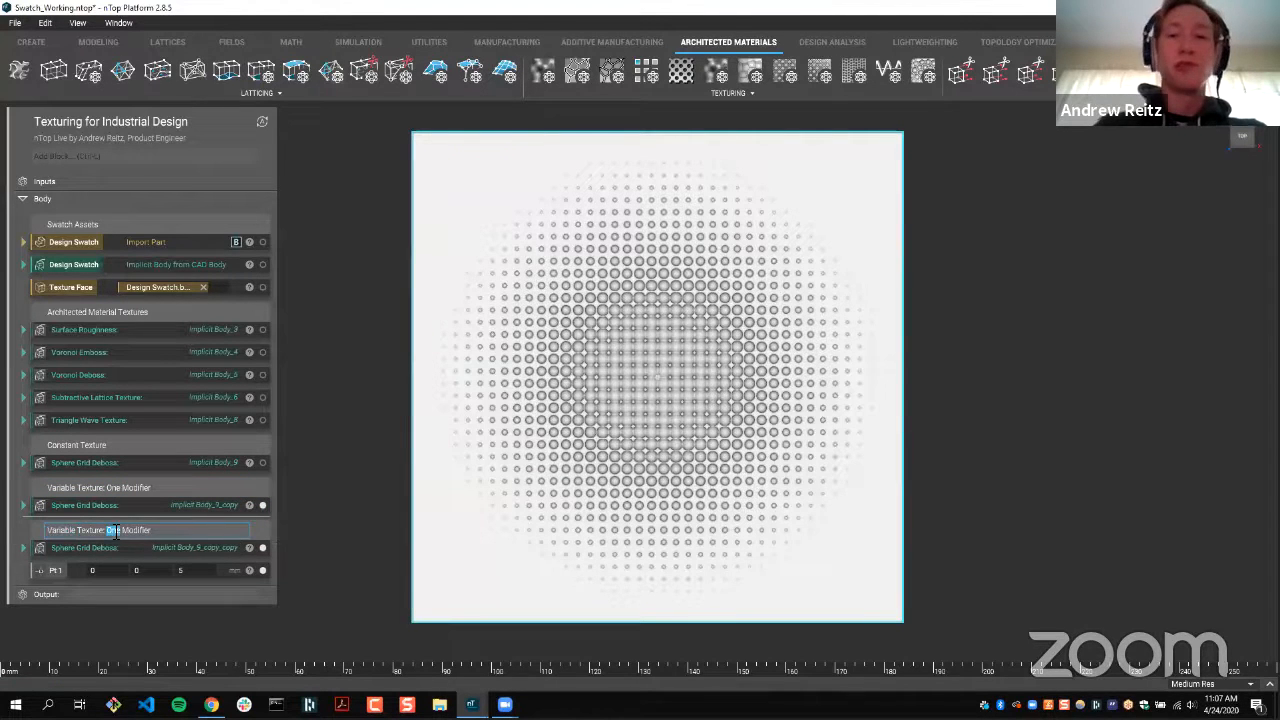
{"action": "double_click", "coordinate": [116, 532]}
{"action": "type", "text": "Multiple"}
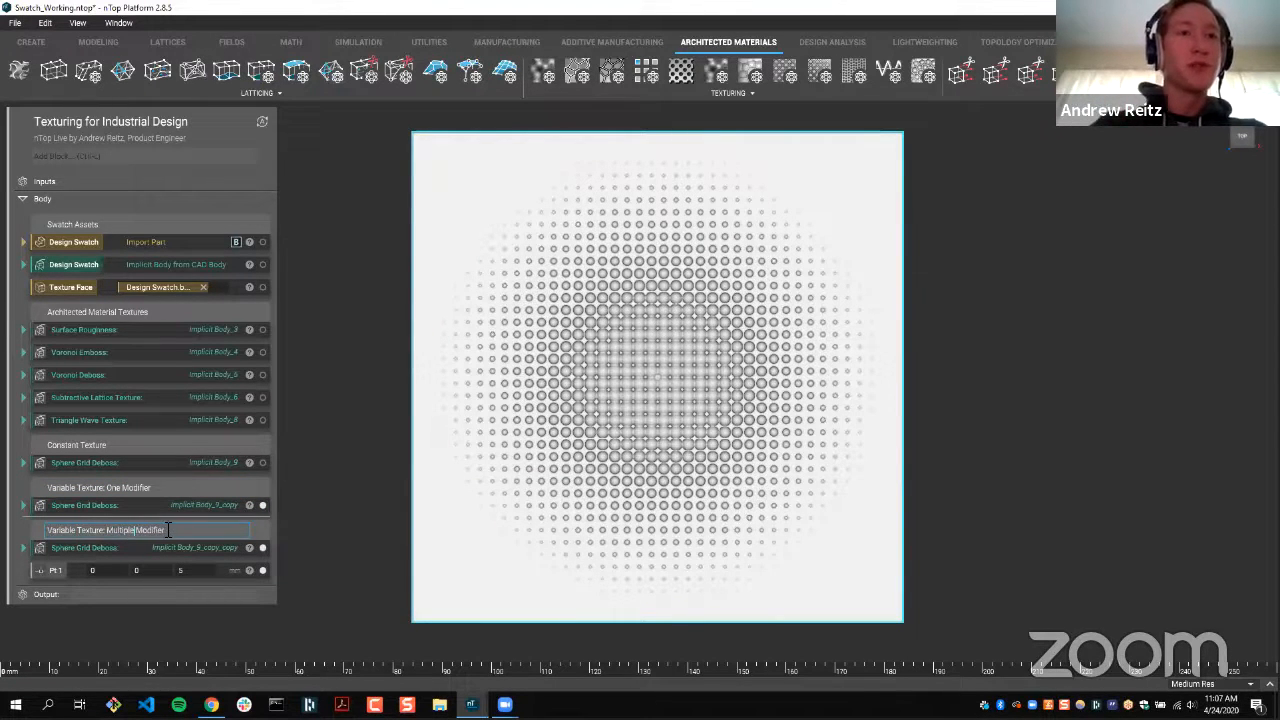
{"action": "left_click", "coordinate": [164, 634]}
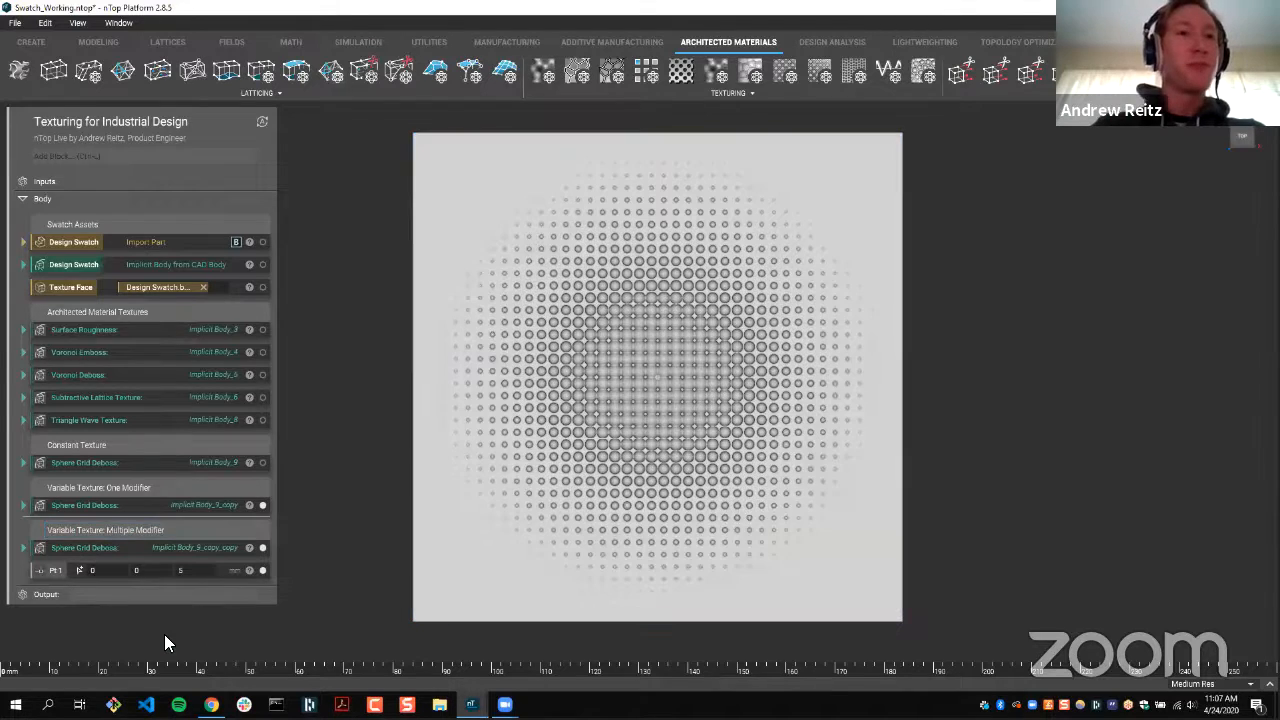
- Duplicate the point variable Pt 1 and its copy to get two additional points below it
{"action": "right_click", "coordinate": [52, 570]}
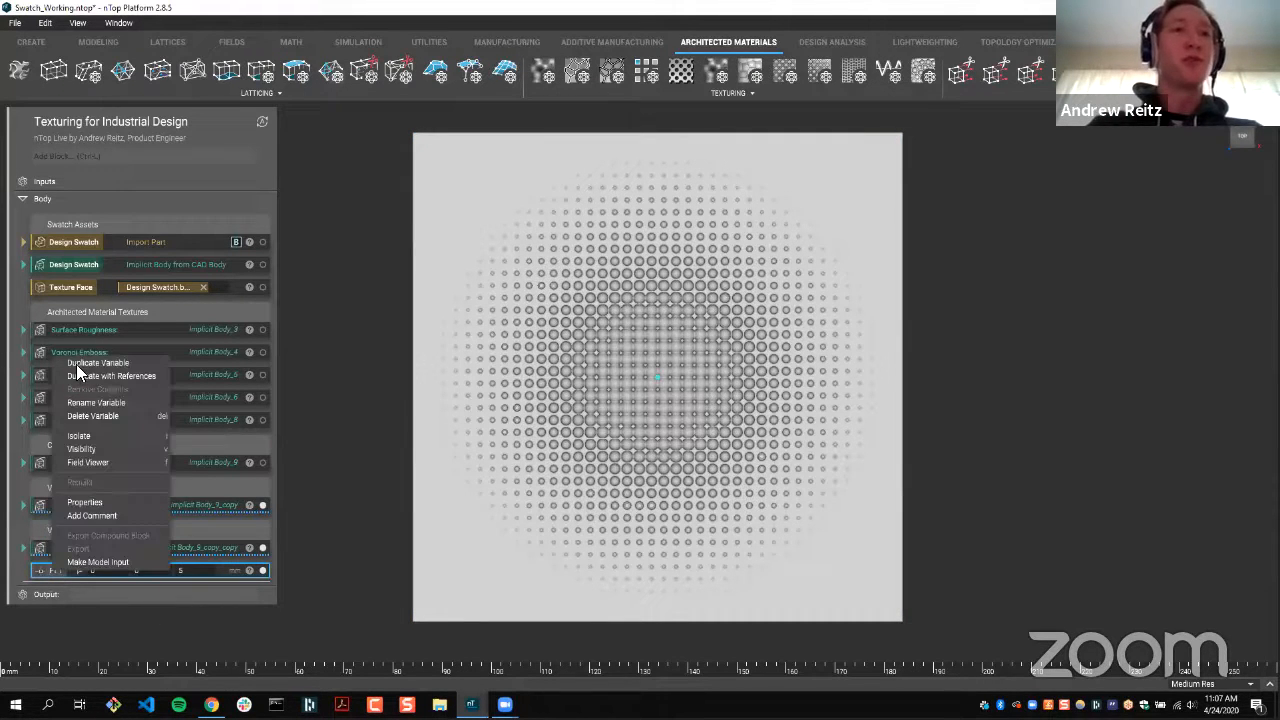
{"action": "left_click", "coordinate": [76, 364]}
{"action": "right_click", "coordinate": [52, 593]}
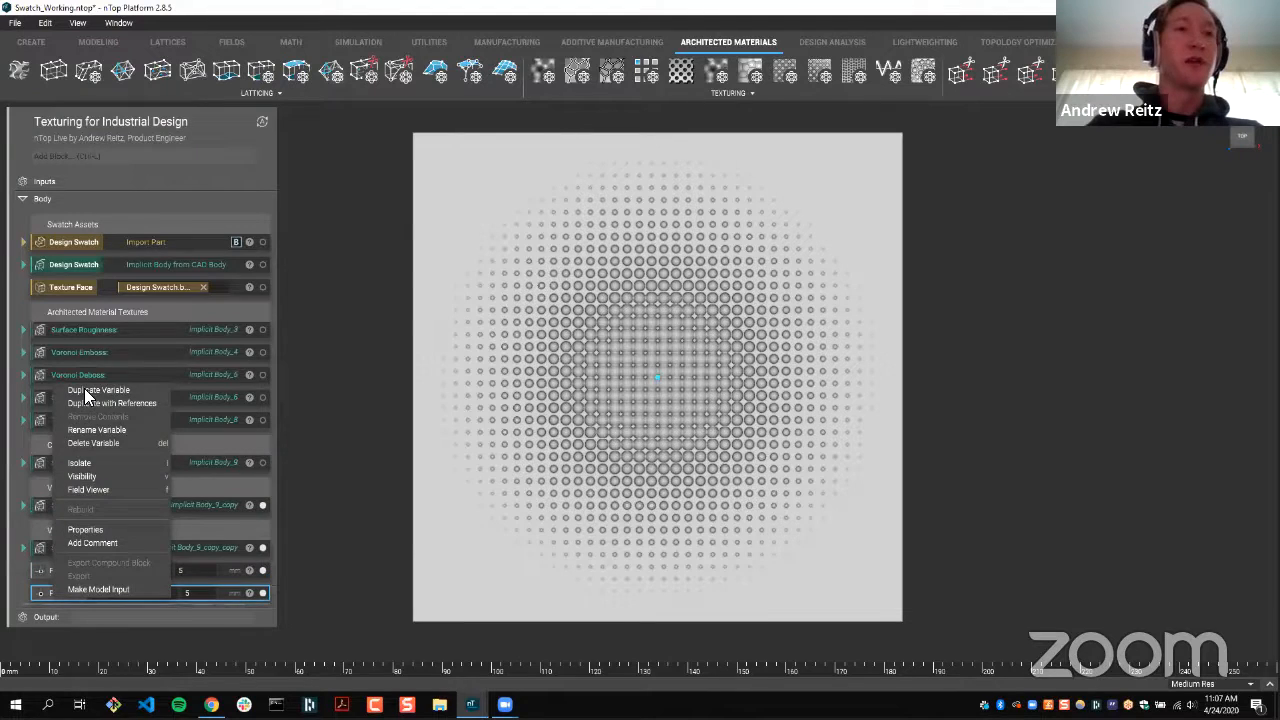
{"action": "left_click", "coordinate": [84, 389]}
{"action": "right_click", "coordinate": [56, 612]}
{"action": "left_click", "coordinate": [86, 615]}
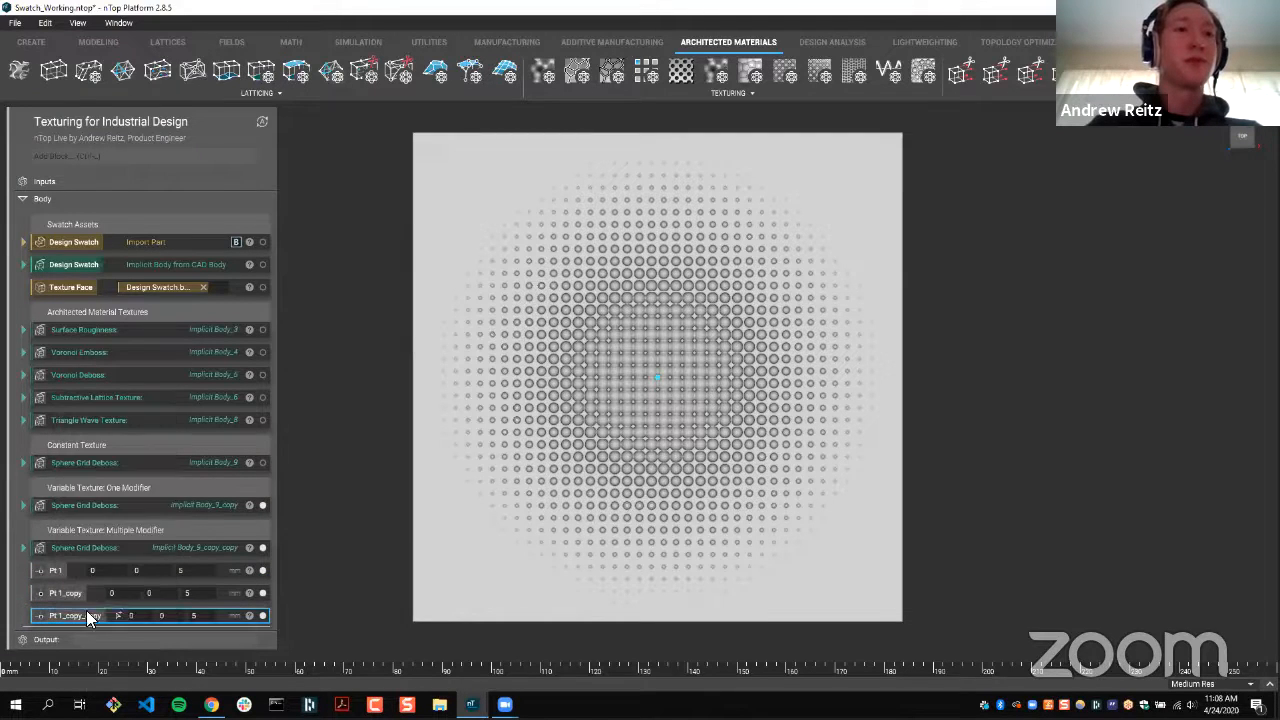
- Duplicate the last point copy until there are five points, and rename the four copies Pt 2, Pt 3, Pt 4 and Pt 5
{"action": "right_click", "coordinate": [84, 640]}
{"action": "left_click", "coordinate": [106, 434]}
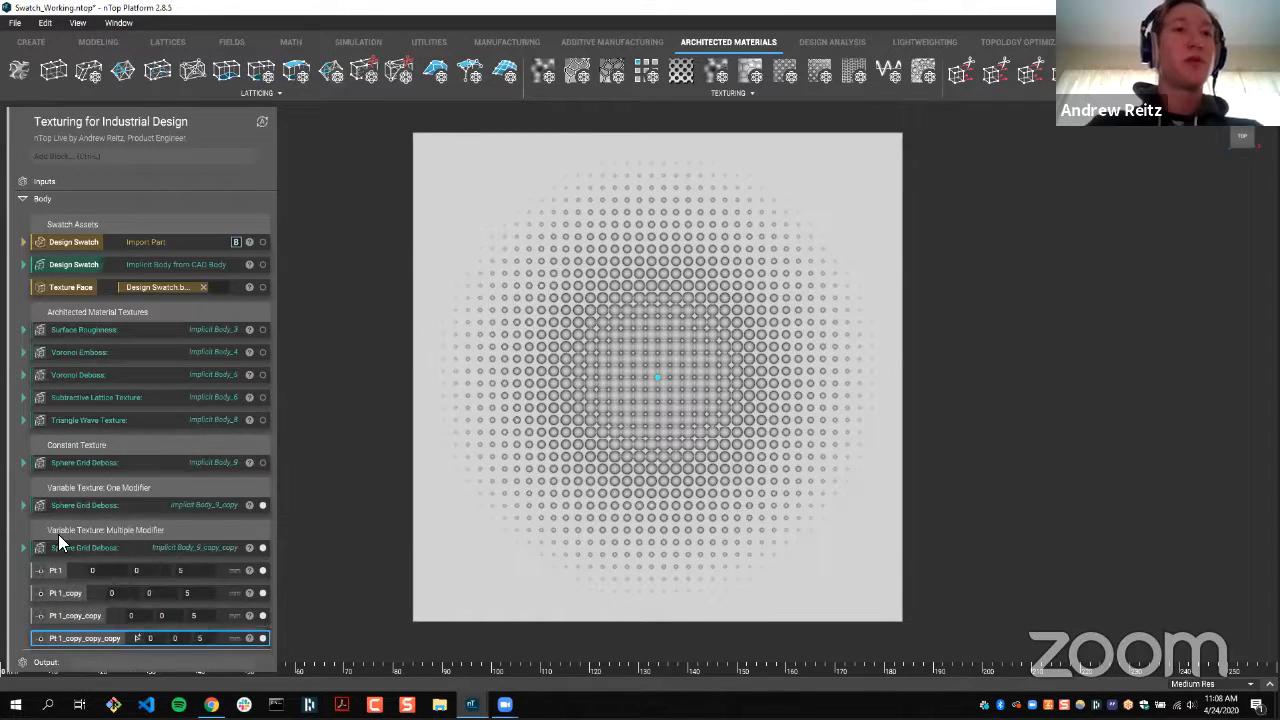
{"action": "double_click", "coordinate": [59, 593]}
{"action": "type", "text": "Pt 2"}
{"action": "double_click", "coordinate": [66, 615]}
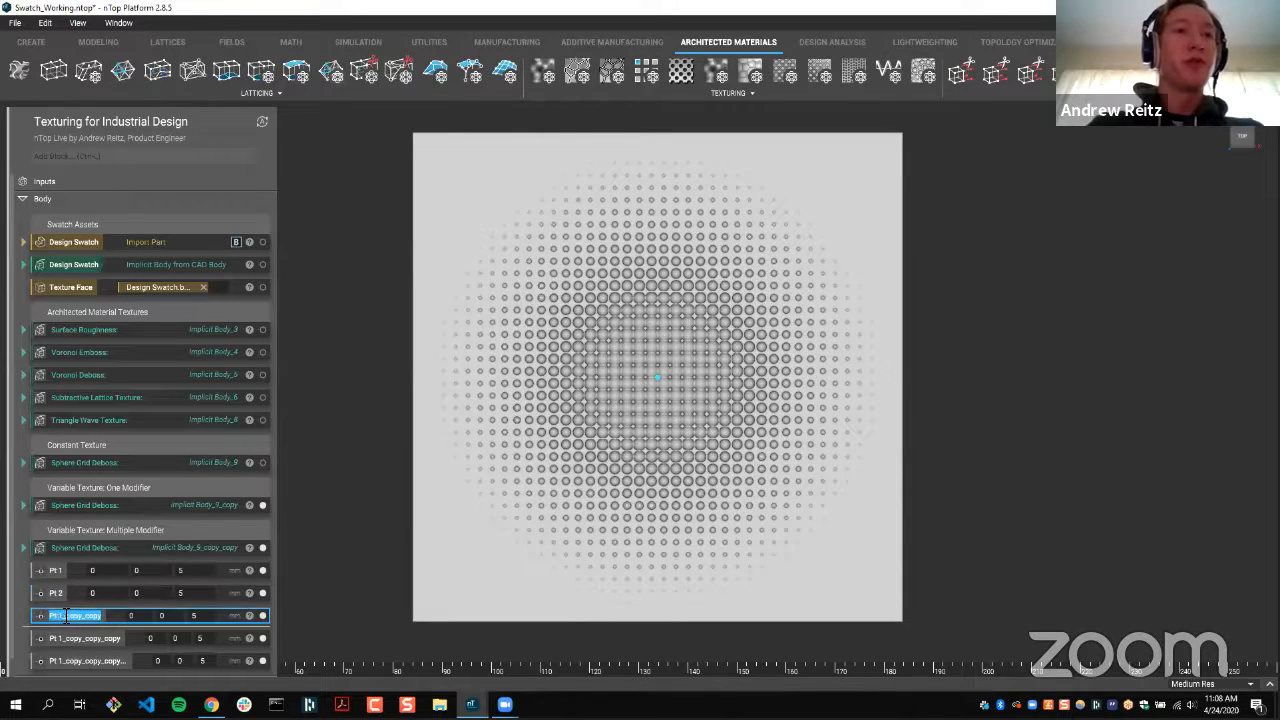
{"action": "type", "text": "Pt 3"}
{"action": "double_click", "coordinate": [77, 638]}
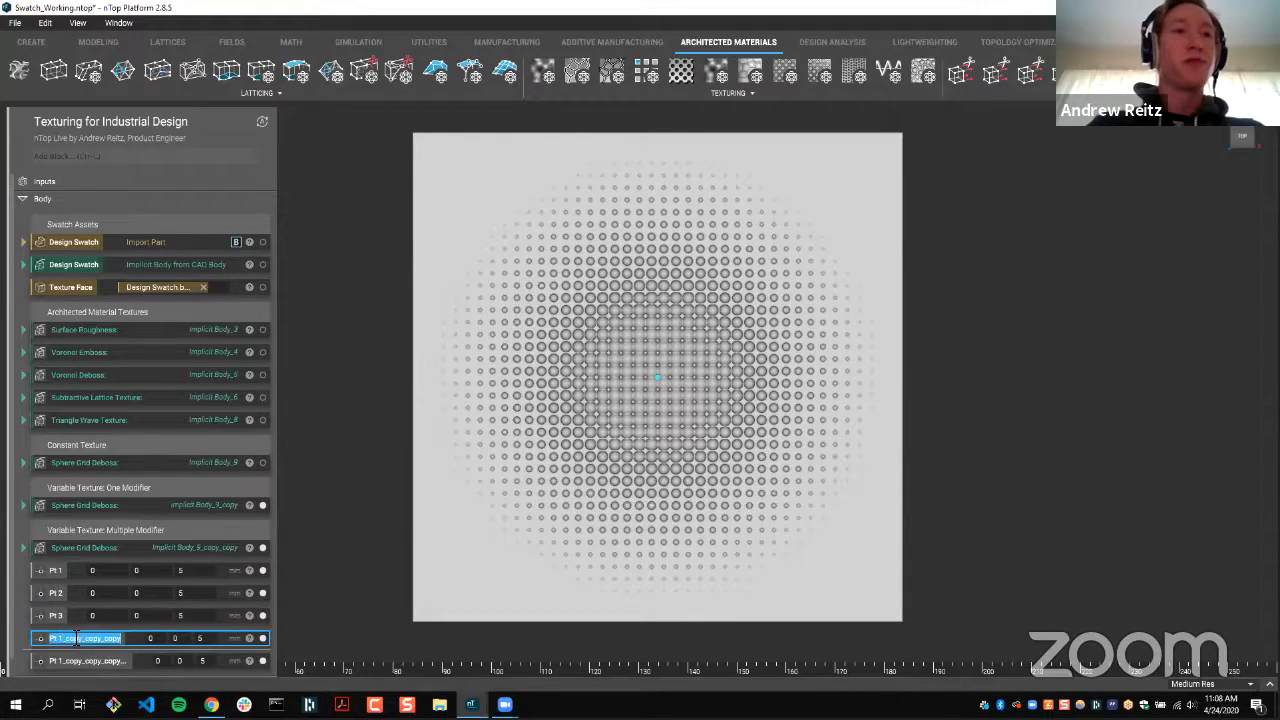
{"action": "type", "text": "Pt 4"}
{"action": "double_click", "coordinate": [67, 660]}
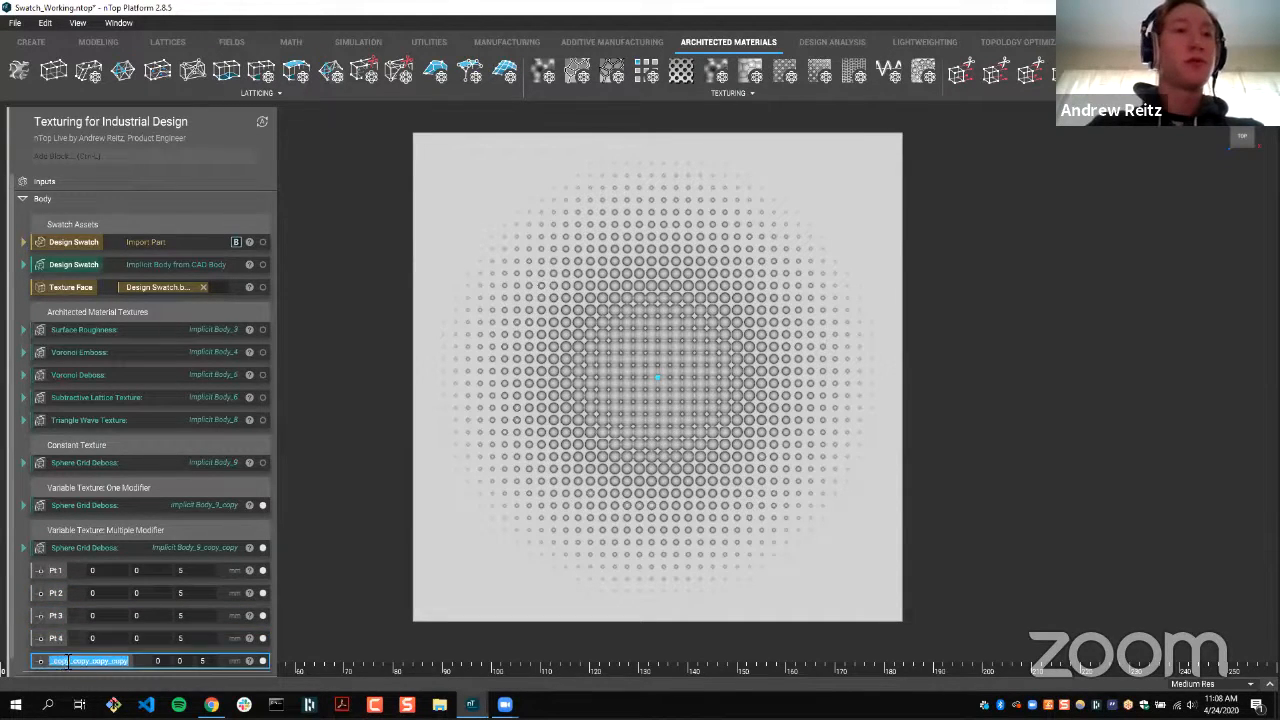
{"action": "type", "text": "Pt "}
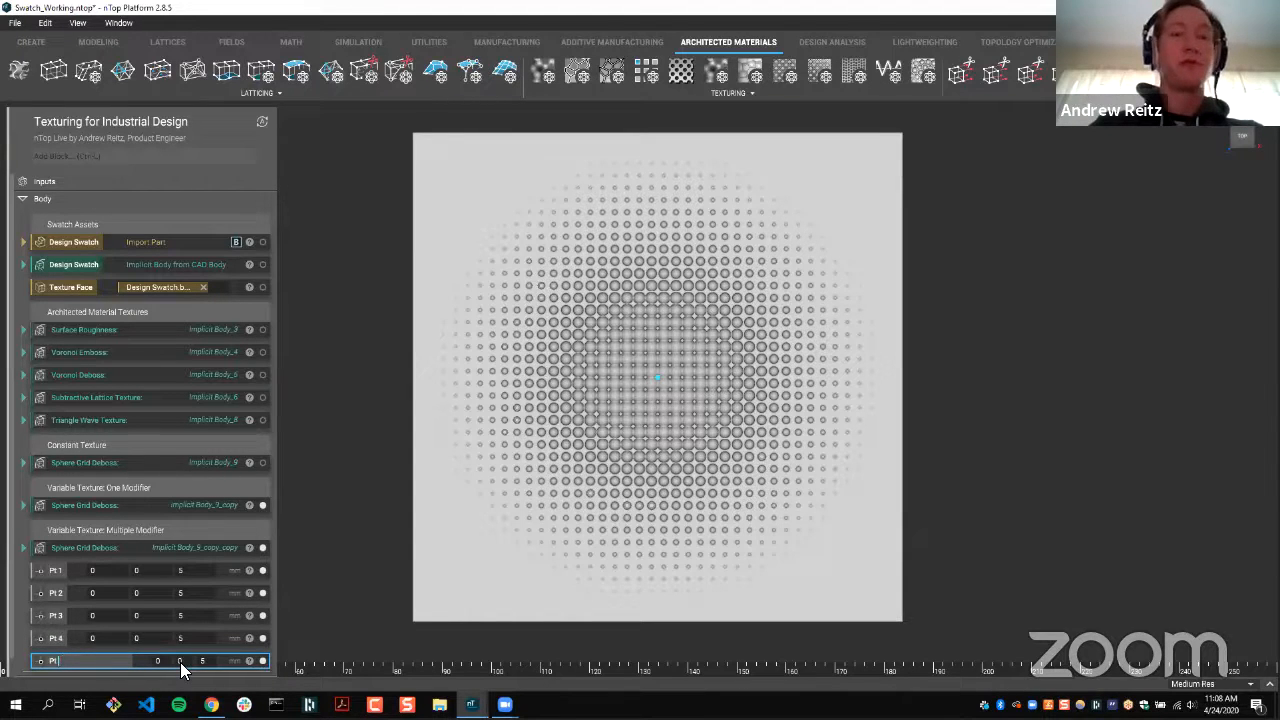
{"action": "type", "text": "5"}
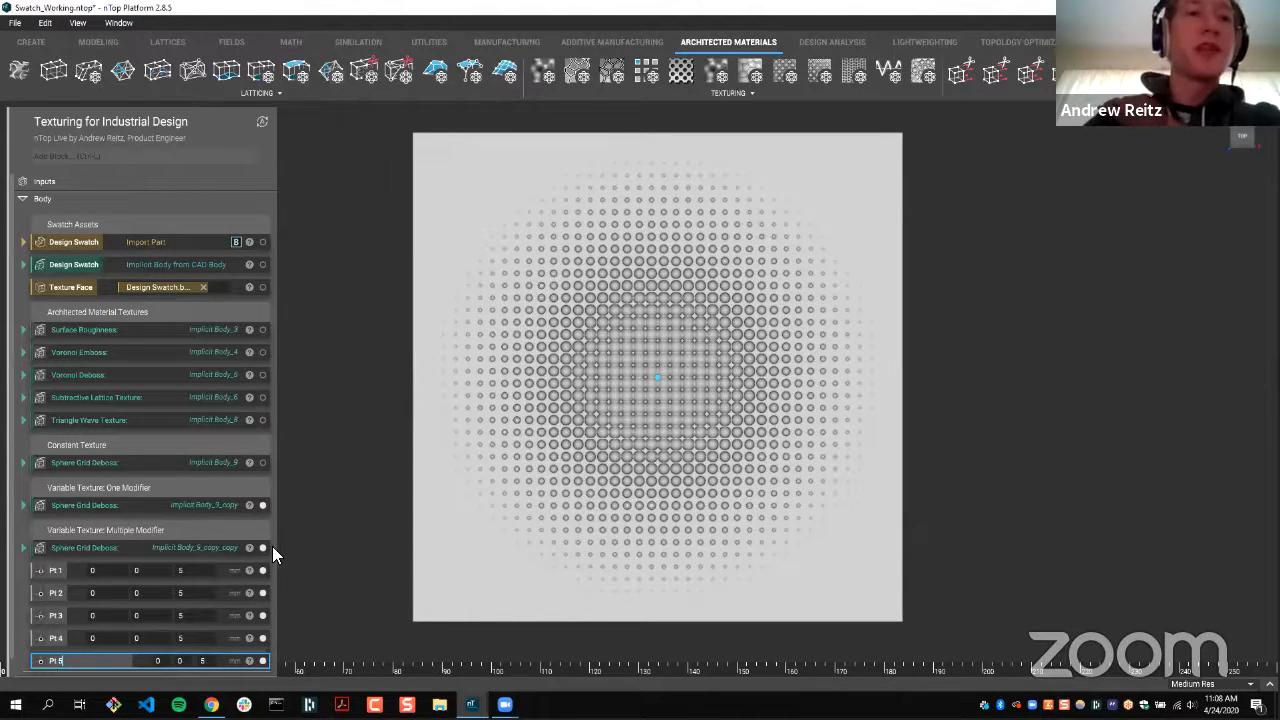
- Move Pt 2 to the swatch's upper-left corner, Pt 3 upper-right, Pt 4 lower-left and Pt 5 lower-right, each about 50 mm from centre in X and Y
{"action": "left_click", "coordinate": [137, 593]}
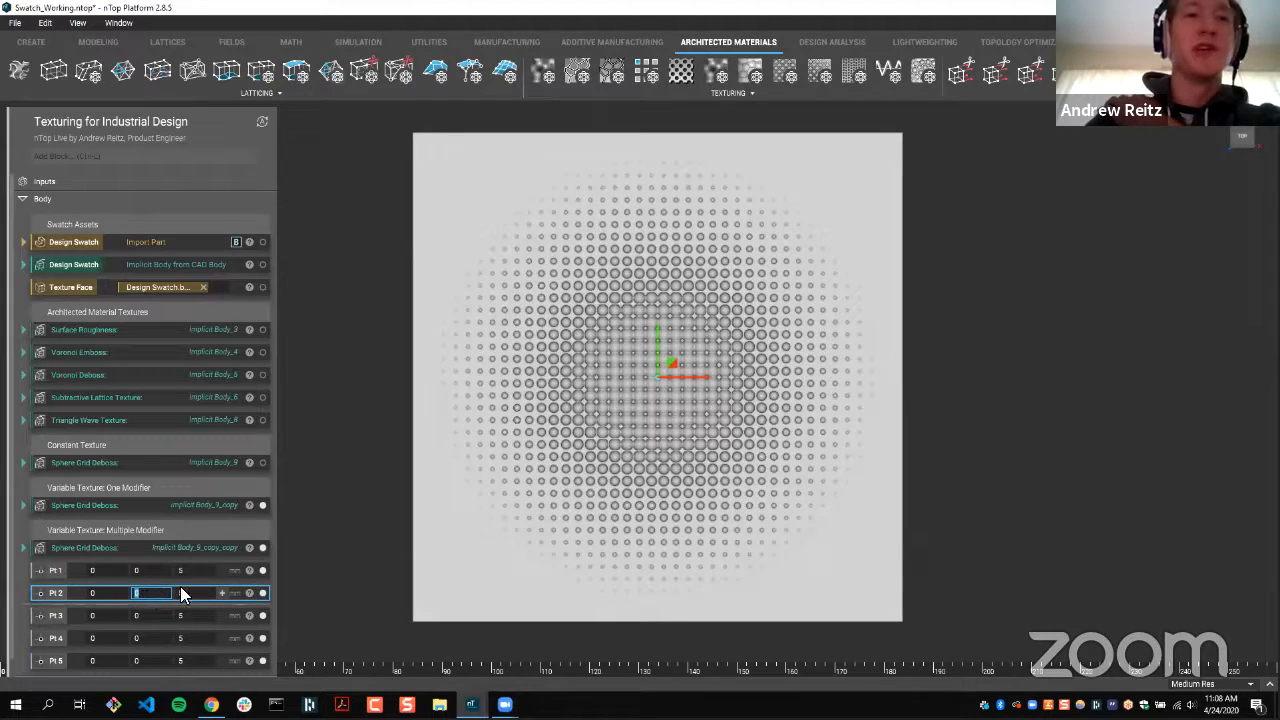
{"action": "left_click_drag", "start_coordinate": [668, 378], "coordinate": [424, 114]}
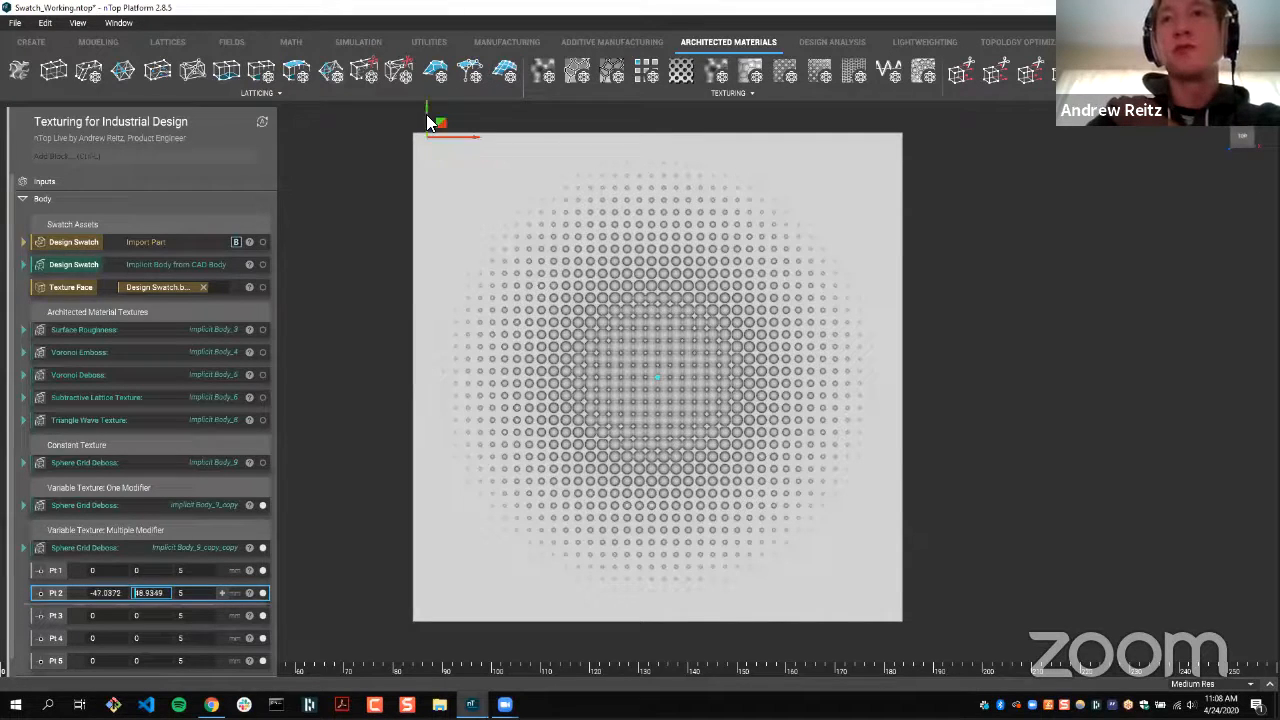
{"action": "left_click", "coordinate": [137, 615]}
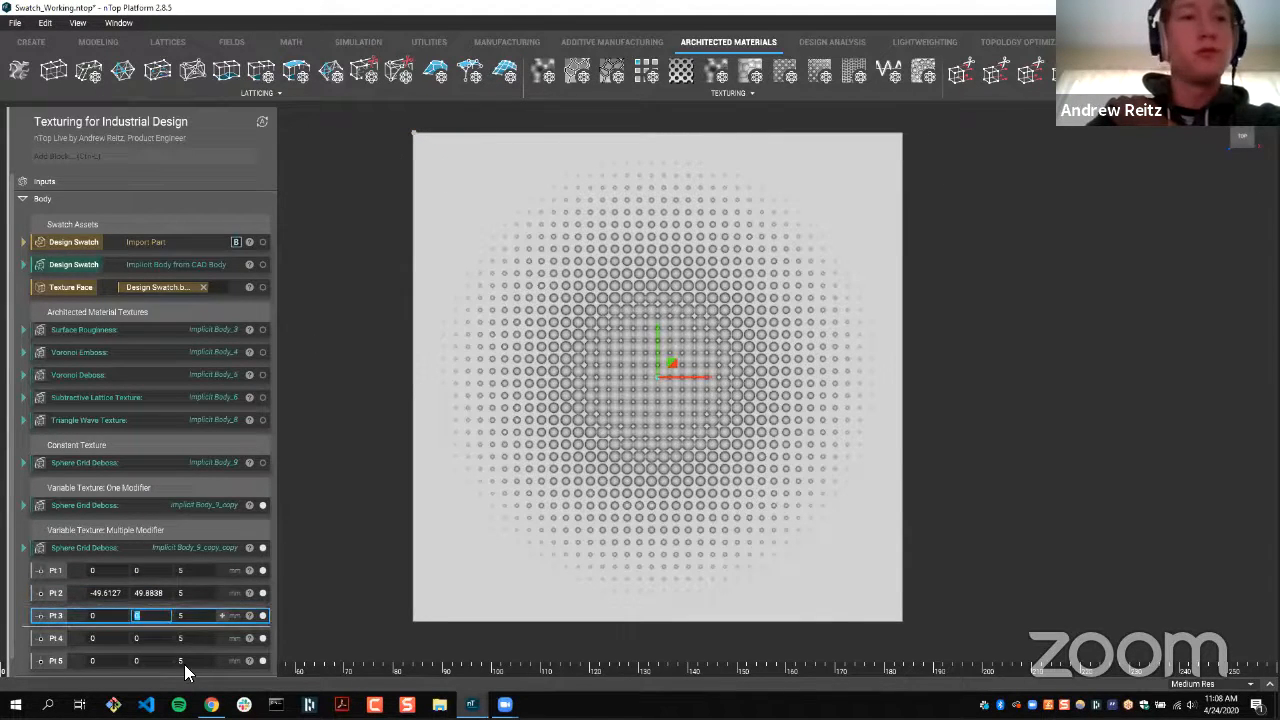
{"action": "left_click", "coordinate": [152, 638]}
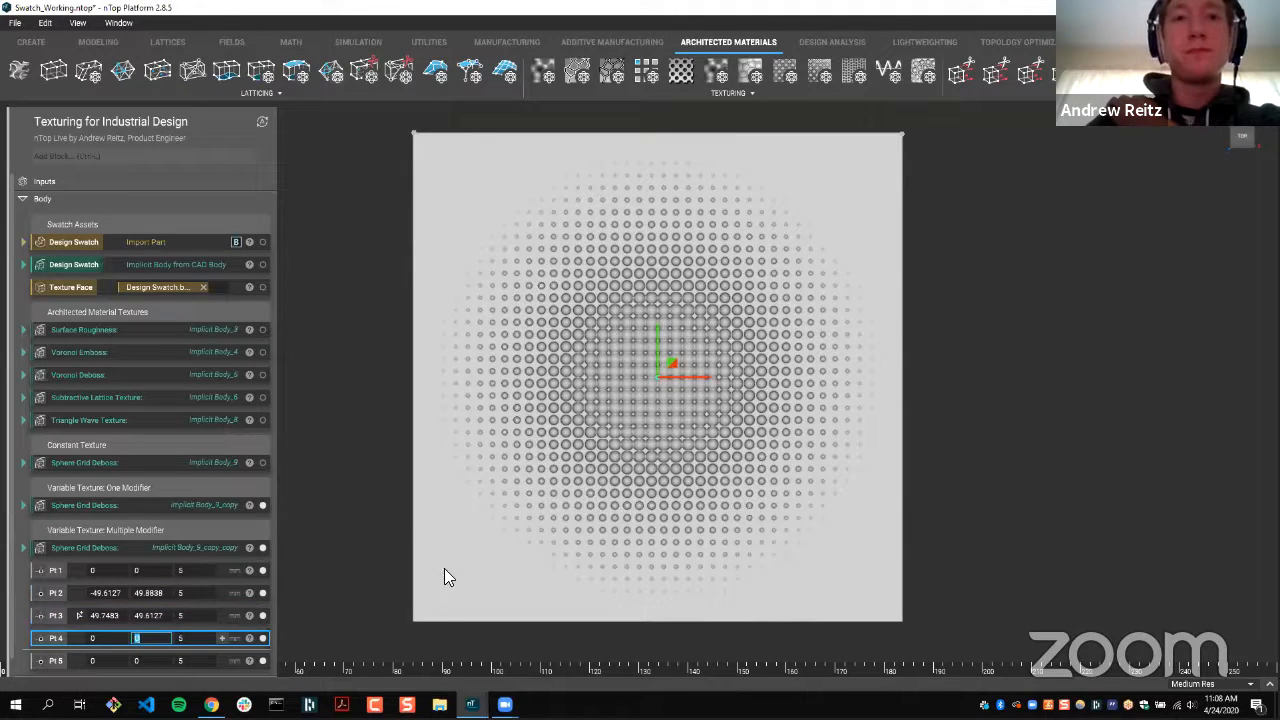
{"action": "left_click", "coordinate": [420, 612]}
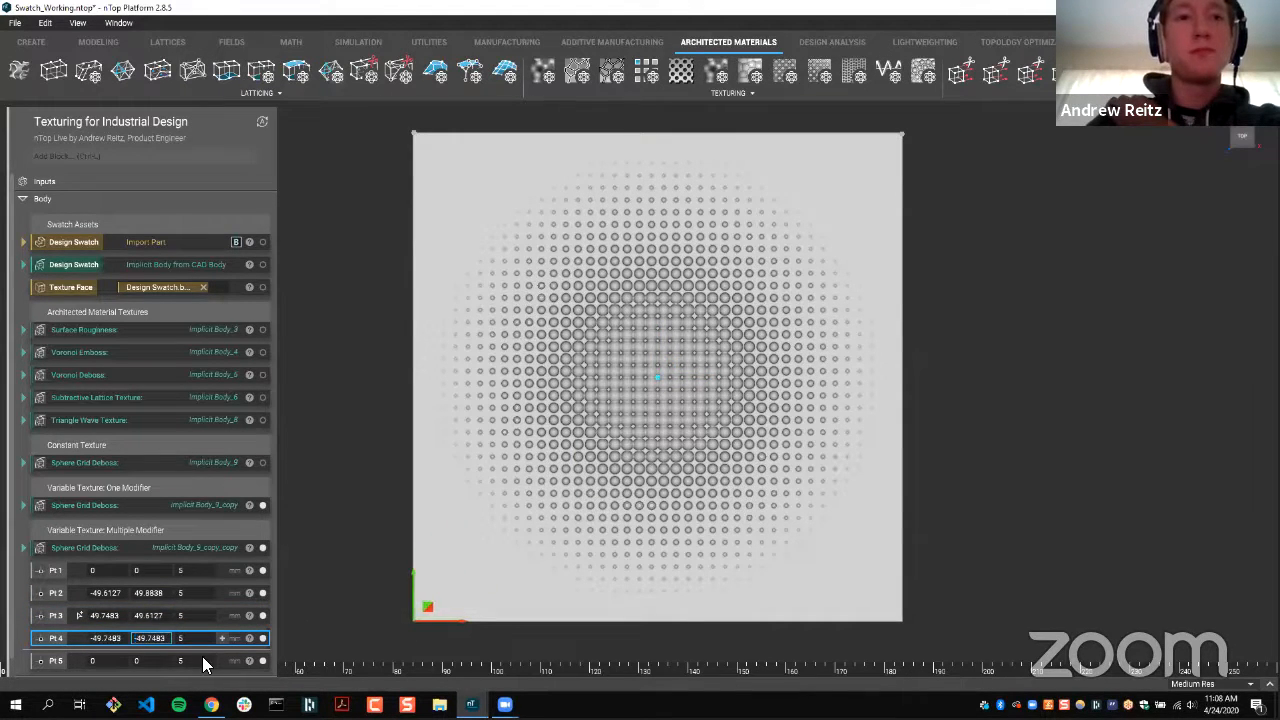
{"action": "left_click_drag", "start_coordinate": [668, 372], "coordinate": [918, 608]}
{"action": "left_click", "coordinate": [947, 580]}
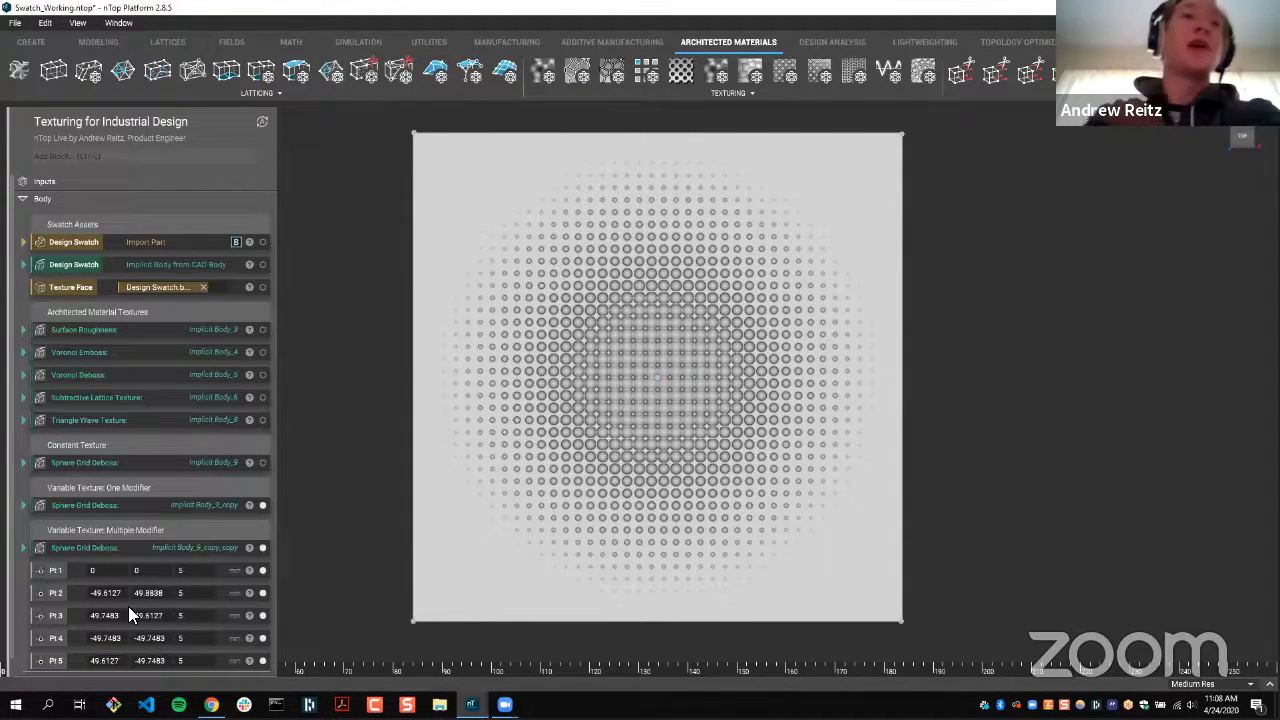
- Expand the multiple-modifier Sphere Grid Deboss block and the Ramp that drives its sphere radius
{"action": "left_click", "coordinate": [24, 548]}
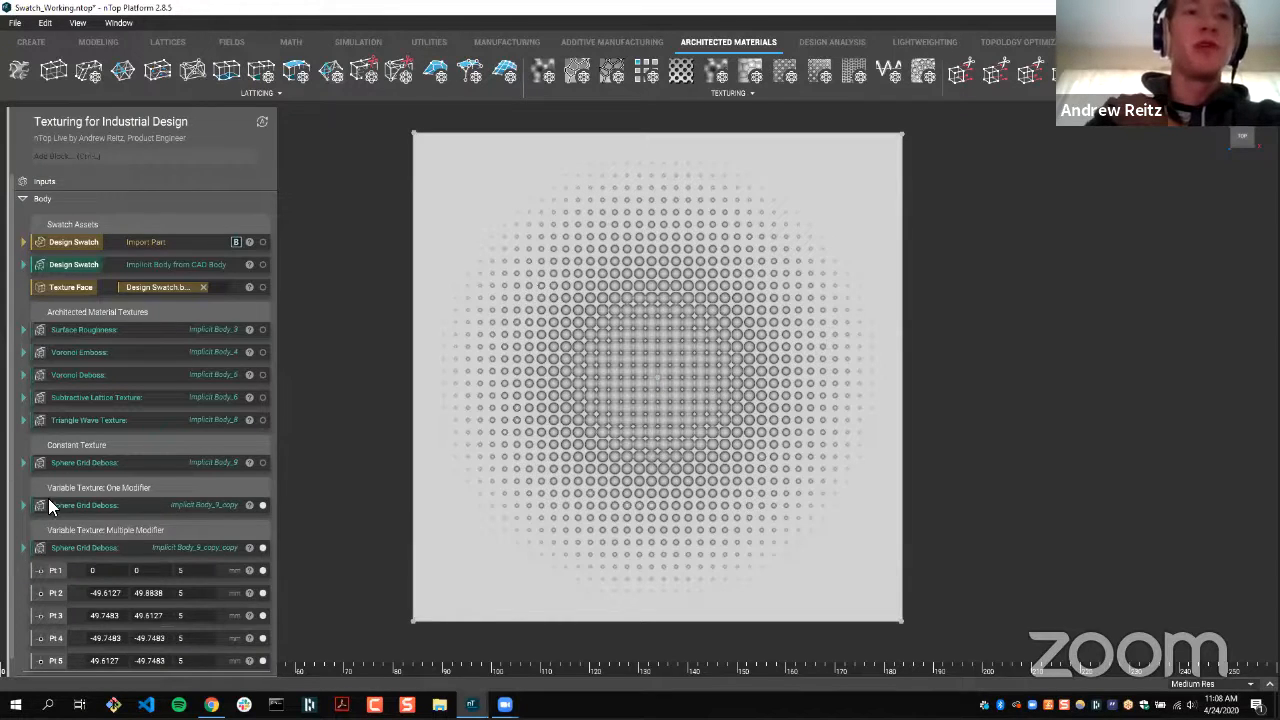
{"action": "scroll", "coordinate": [84, 457], "scroll_direction": "down", "scroll_amount": 2}
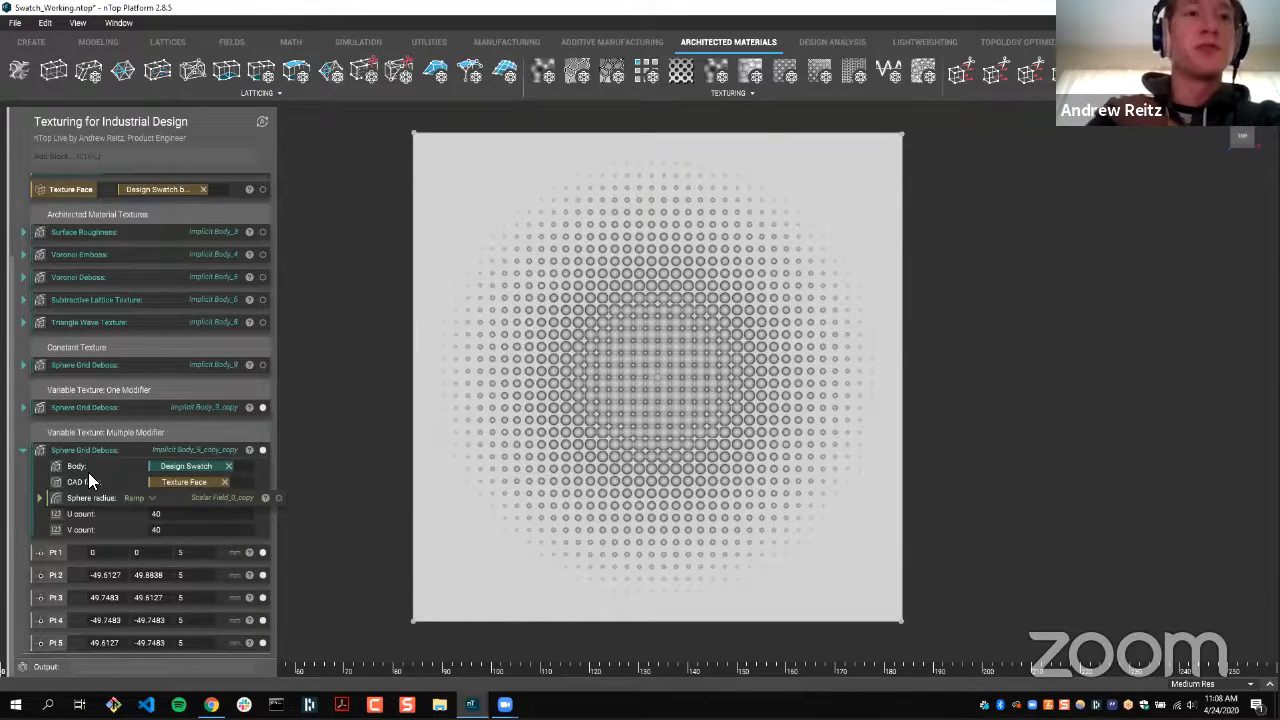
{"action": "left_click", "coordinate": [88, 472]}
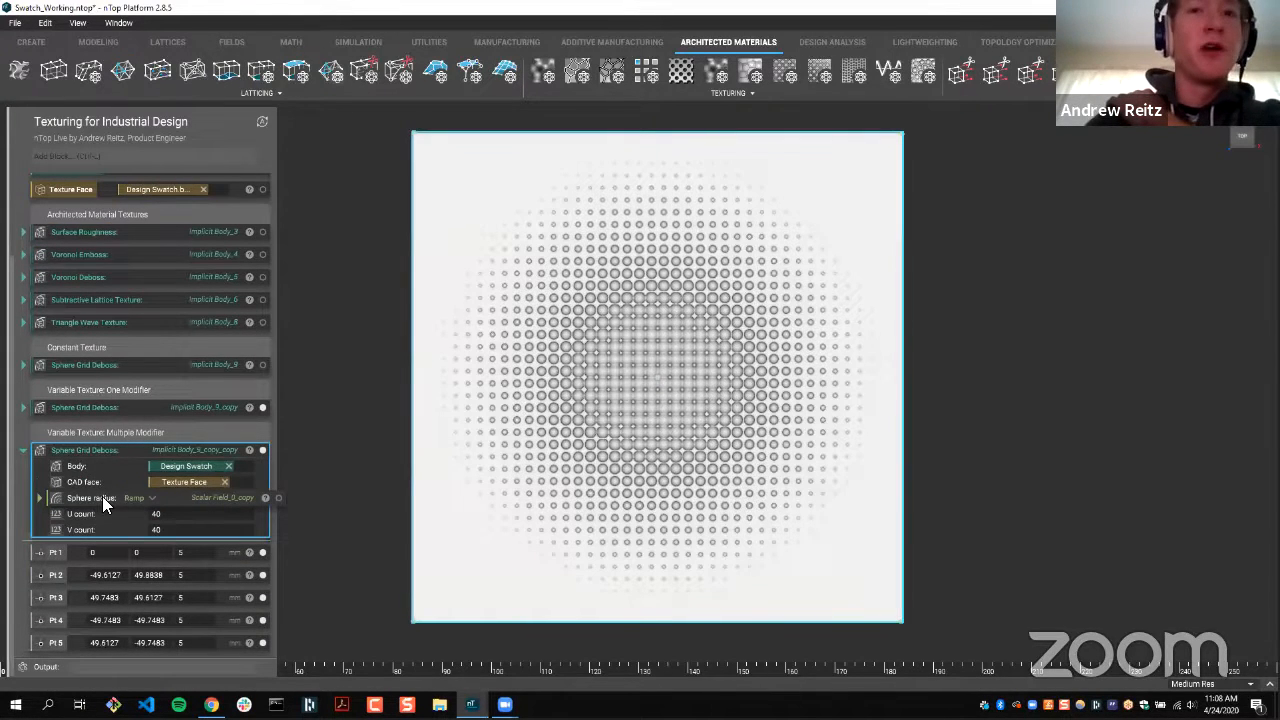
{"action": "left_click", "coordinate": [42, 497]}
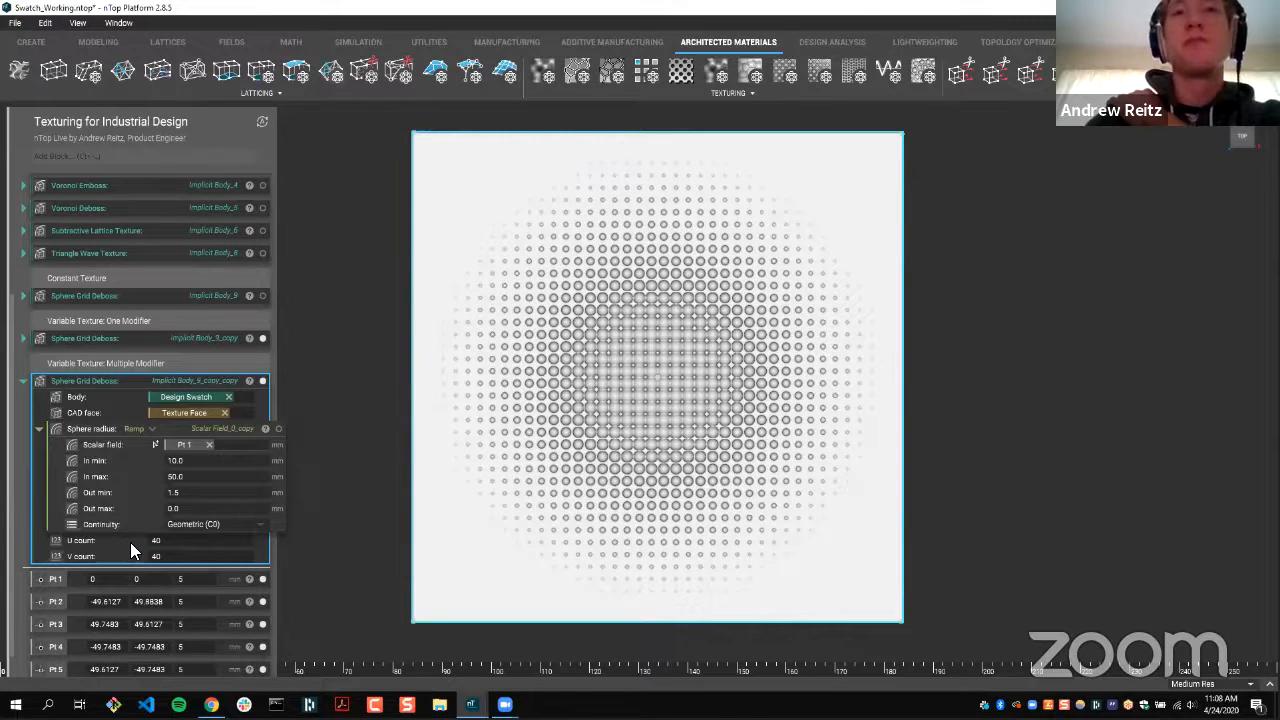
- Insert a Boolean Union block between the Sphere Grid Deboss block and Pt 1, and extend its Bodies list to five entries
{"action": "scroll", "coordinate": [194, 160], "scroll_direction": "down", "scroll_amount": 1}
{"action": "left_click", "coordinate": [194, 157]}
{"action": "type", "text": "boolean"}
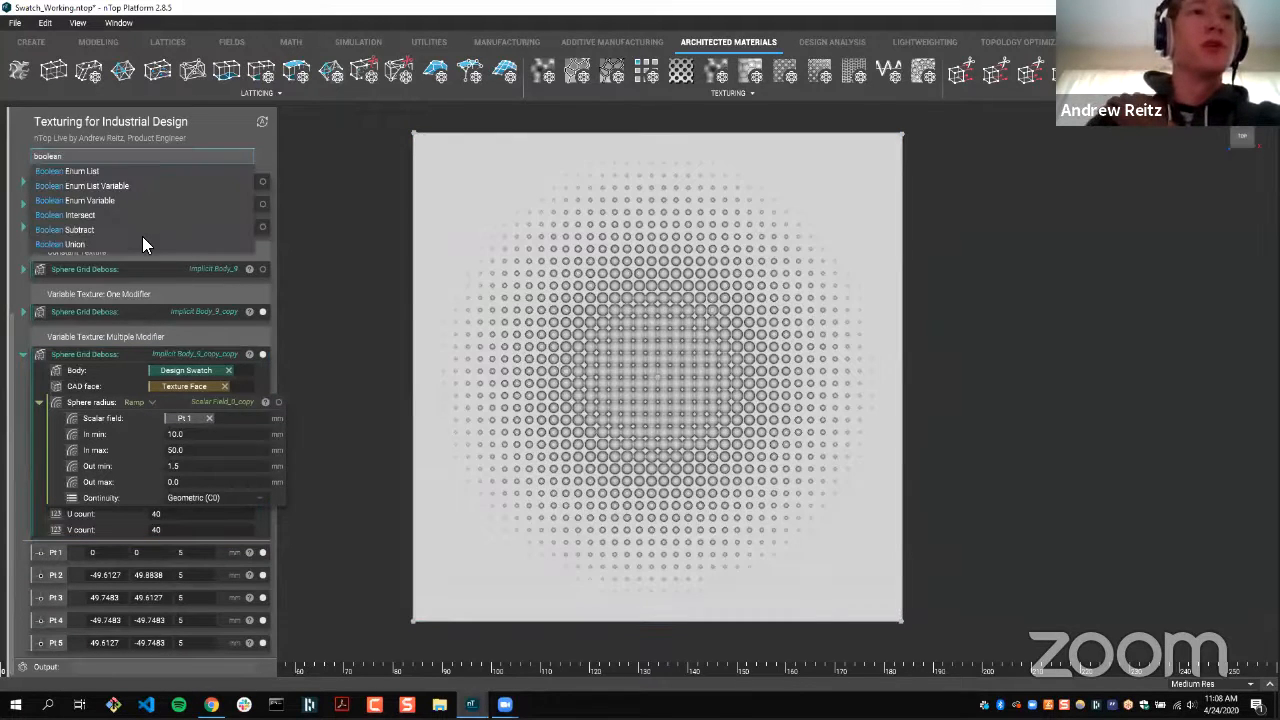
{"action": "left_click_drag", "start_coordinate": [142, 244], "coordinate": [188, 532]}
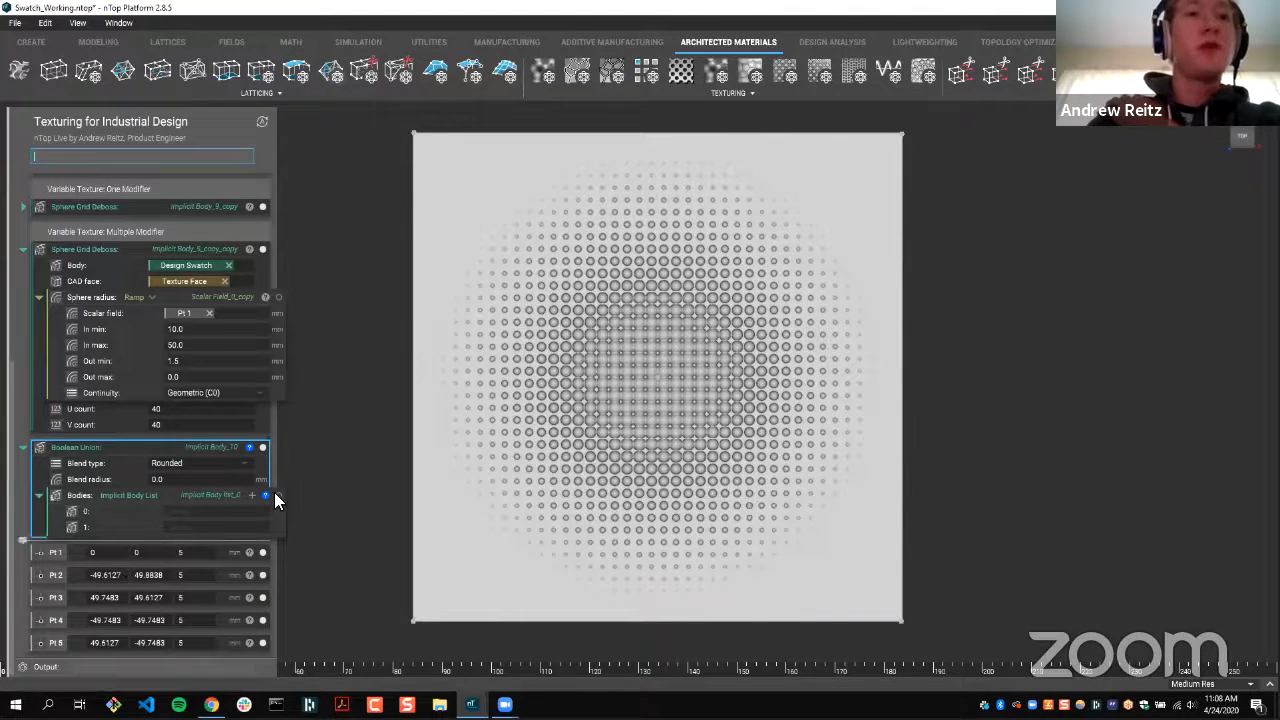
{"action": "left_click", "coordinate": [74, 445]}
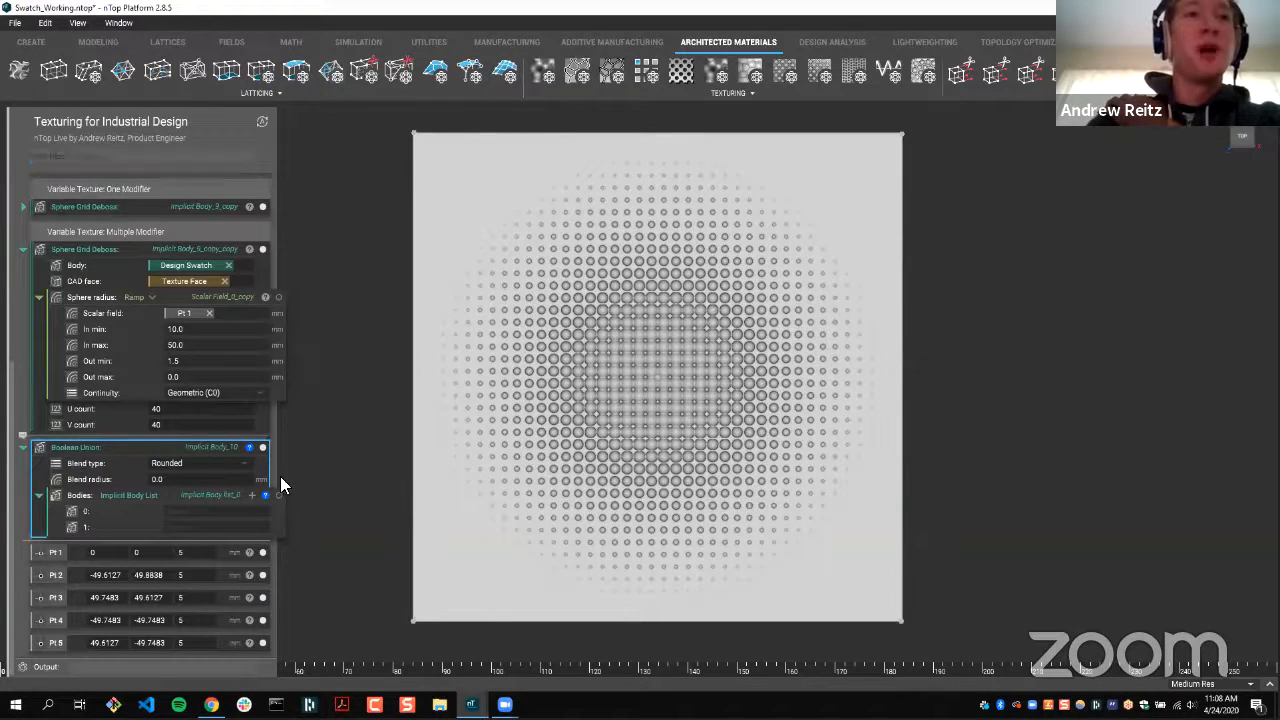
{"action": "double_click", "coordinate": [253, 495]}
{"action": "left_click", "coordinate": [252, 495]}
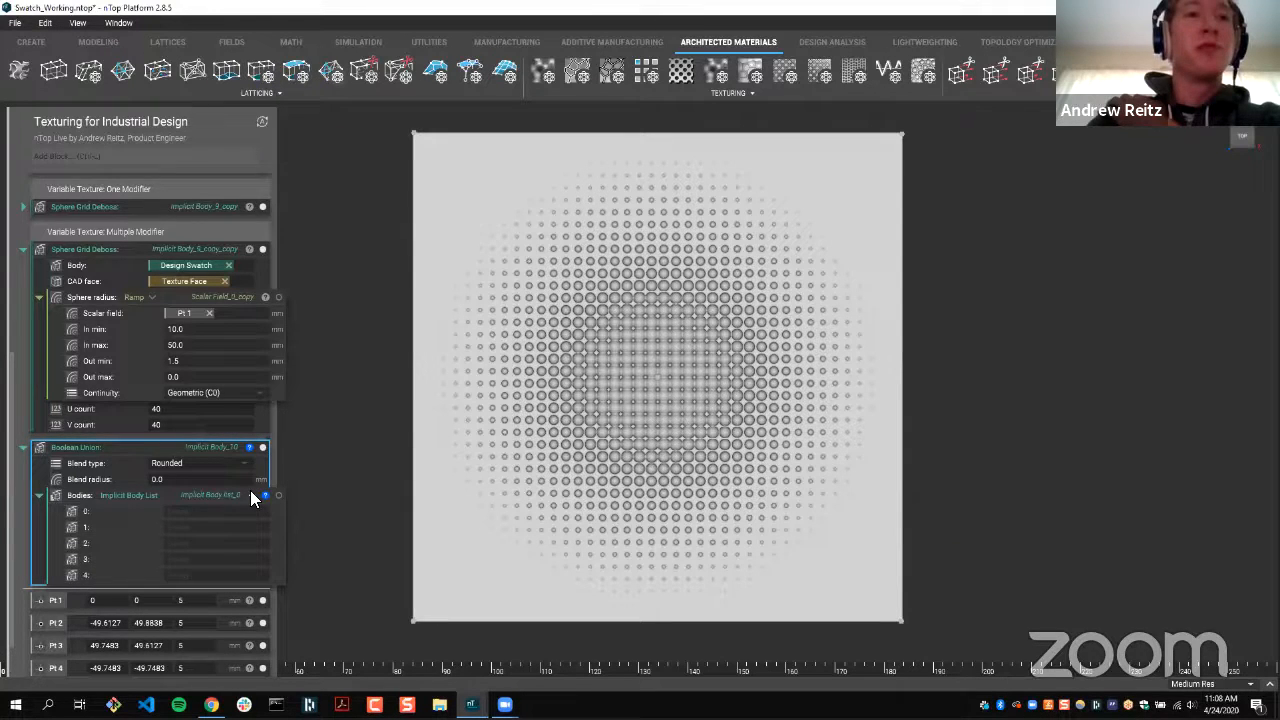
- Fill the Boolean Union's Bodies list with Pt 1, Pt 2, Pt 3, Pt 4 and Pt 5 in order
{"action": "scroll", "coordinate": [250, 495], "scroll_direction": "down", "scroll_amount": 1}
{"action": "left_click_drag", "start_coordinate": [64, 554], "coordinate": [250, 465]}
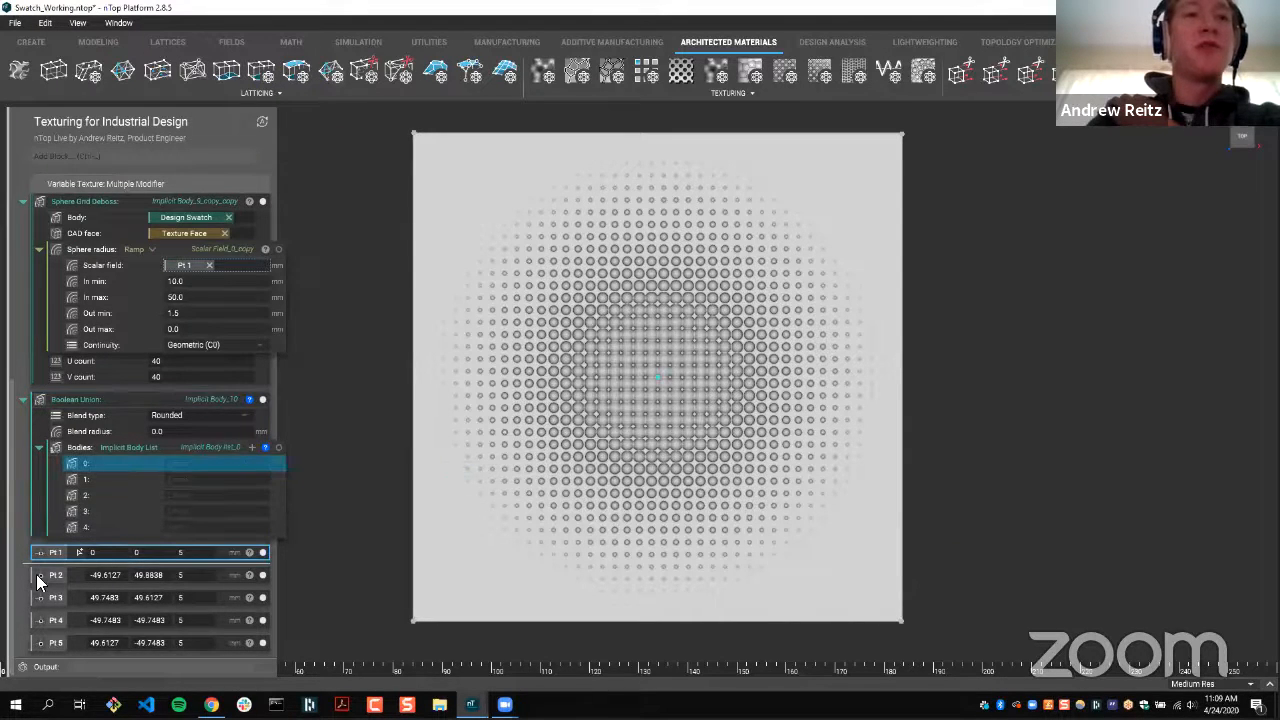
{"action": "left_click_drag", "start_coordinate": [38, 580], "coordinate": [182, 522]}
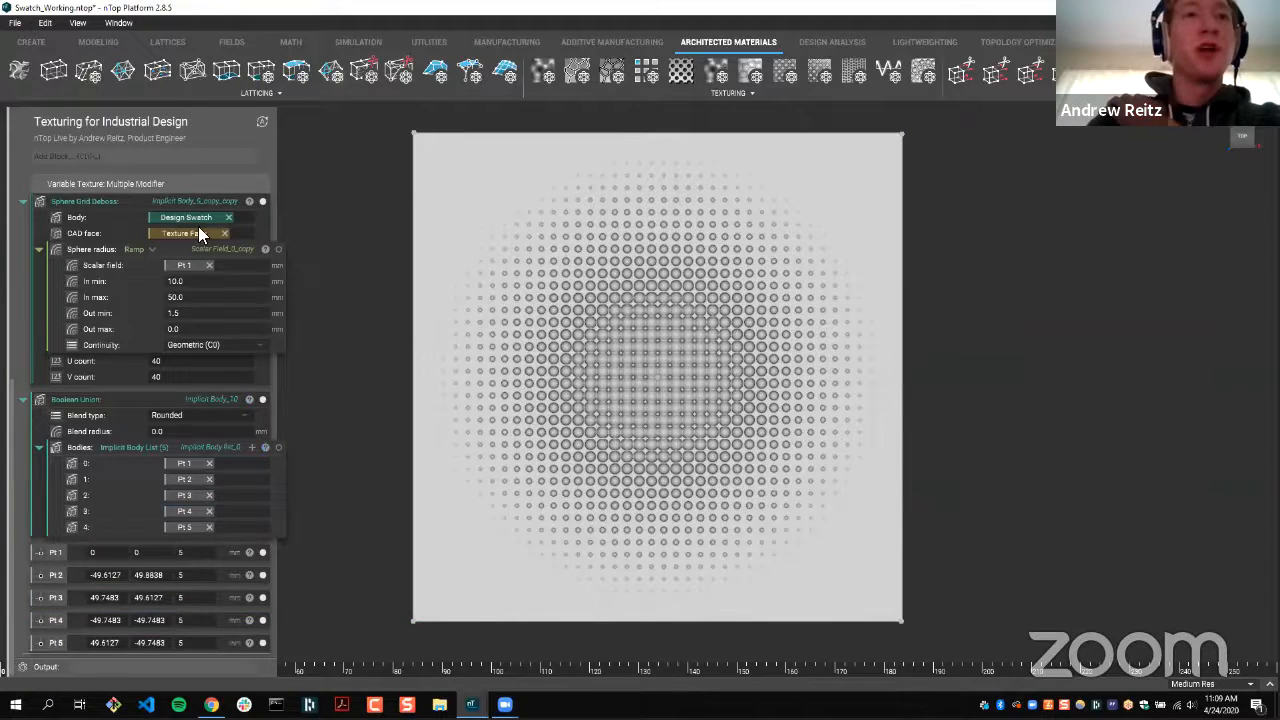
- Turn the Boolean Union into a variable named "Joined Points" and collapse its block
{"action": "left_click", "coordinate": [90, 399]}
{"action": "double_click", "coordinate": [90, 399]}
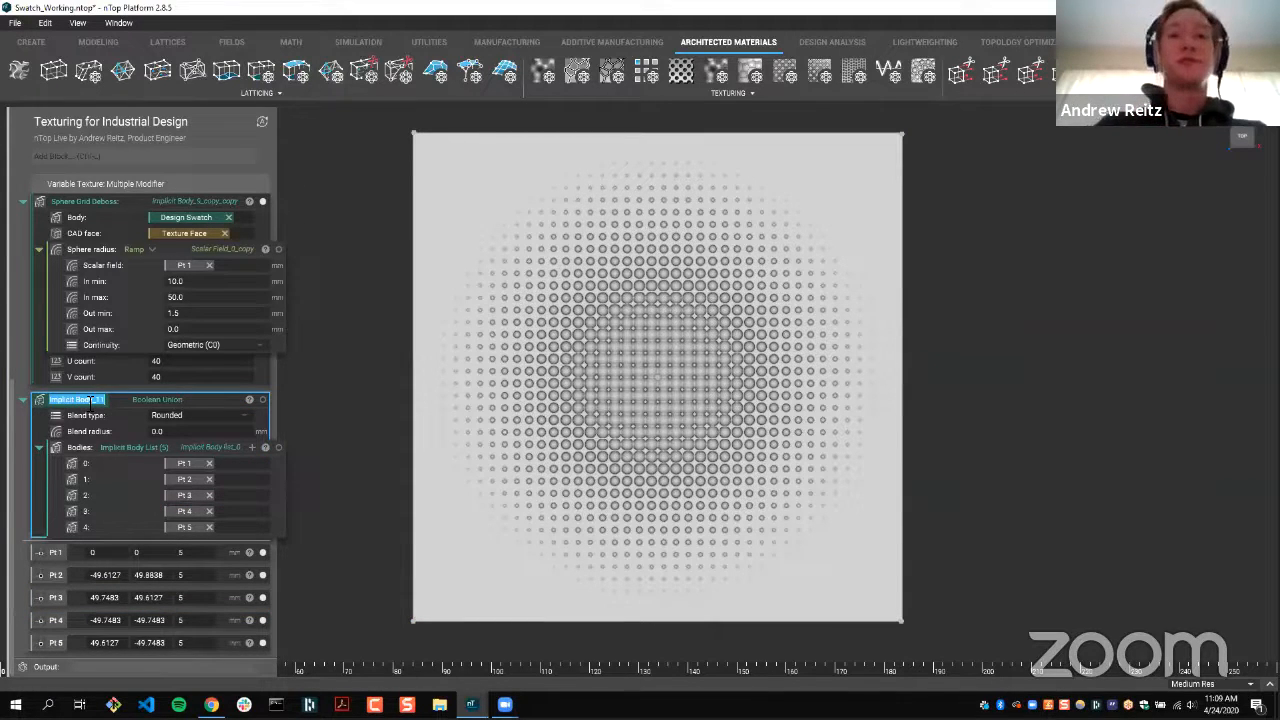
{"action": "type", "text": "Joined Points"}
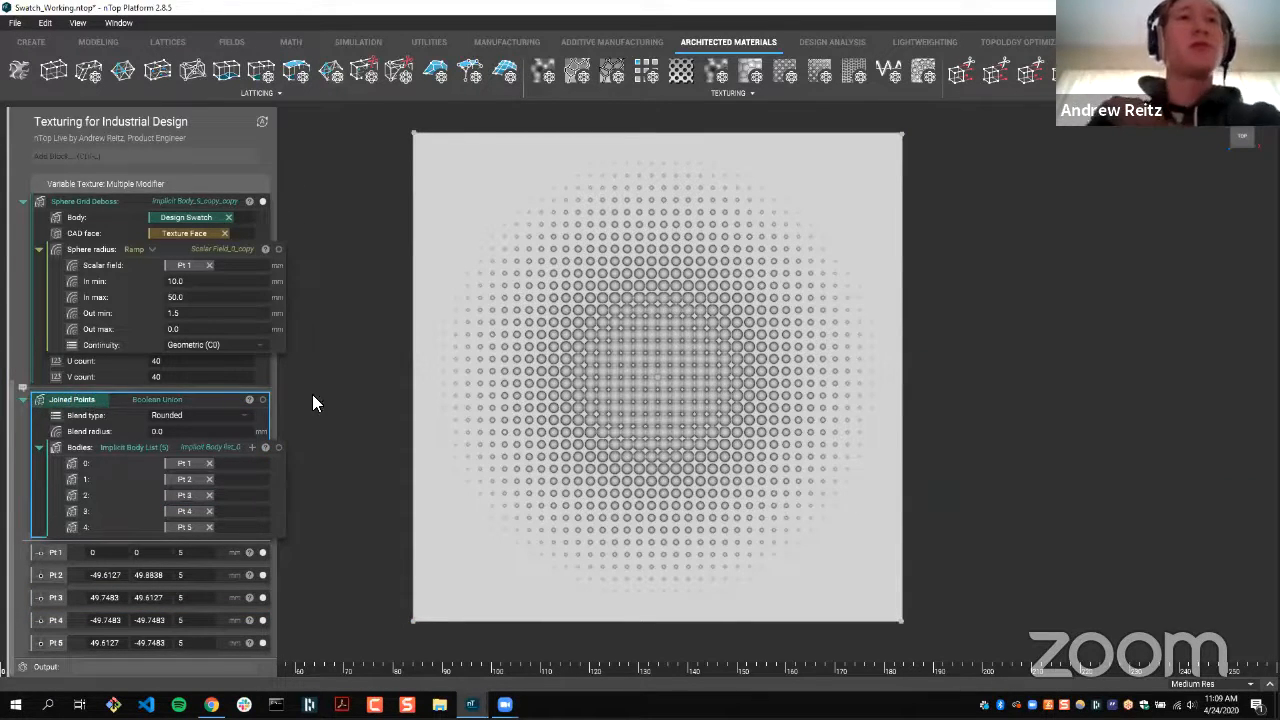
{"action": "left_click", "coordinate": [28, 420]}
{"action": "left_click", "coordinate": [38, 447]}
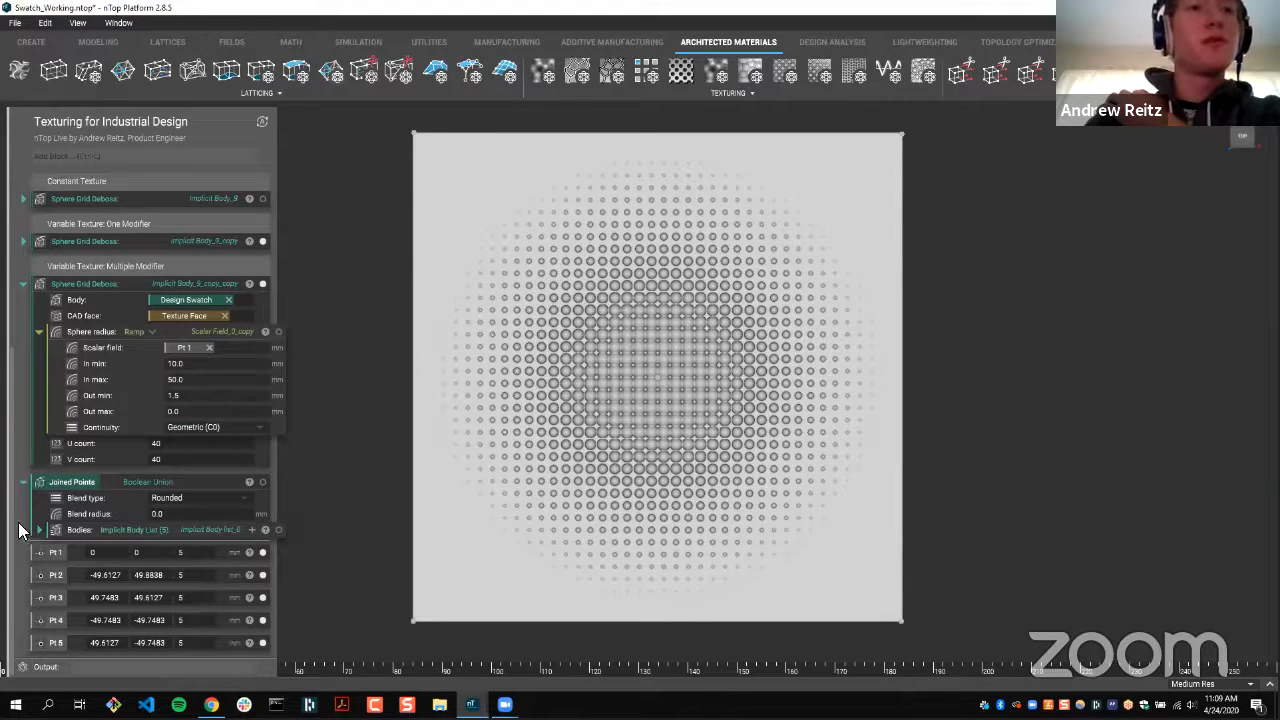
{"action": "left_click", "coordinate": [68, 530]}
- Replace Pt 1 with Joined Points as the scalar field of the multiple-modifier sphere radius Ramp
{"action": "left_click_drag", "start_coordinate": [72, 530], "coordinate": [235, 398]}
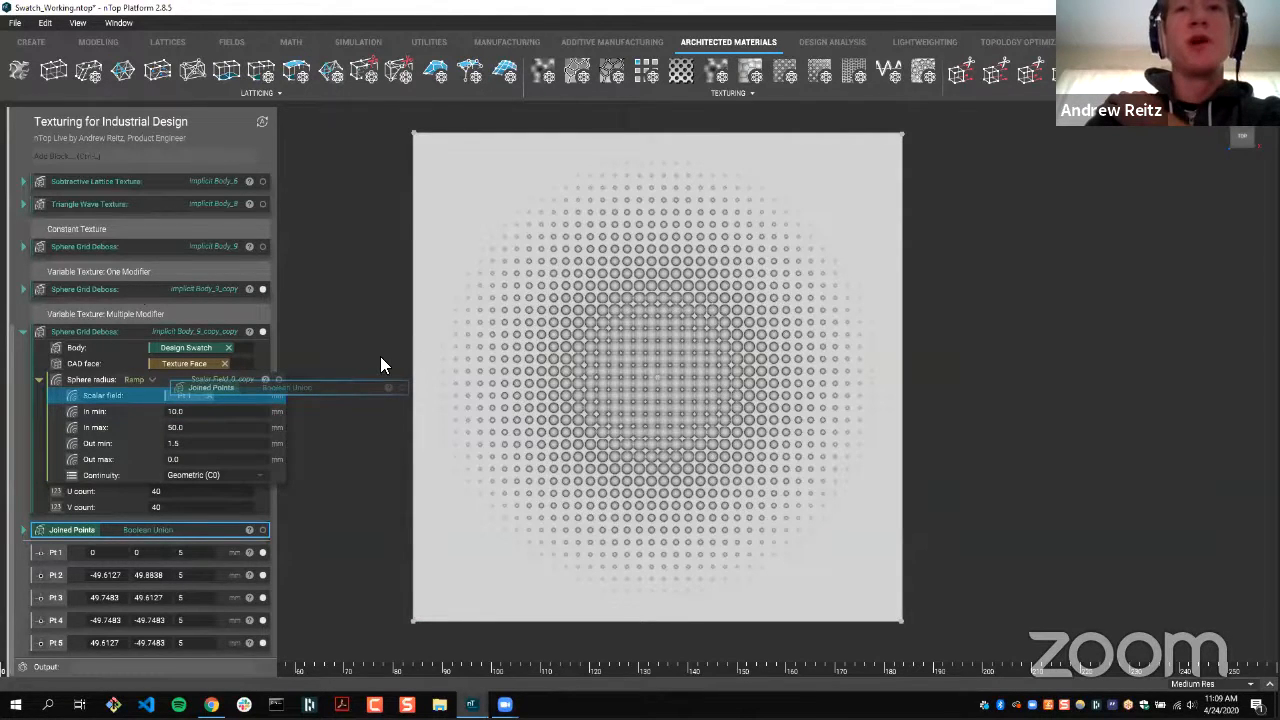
{"action": "left_click_drag", "start_coordinate": [368, 363], "coordinate": [445, 435]}
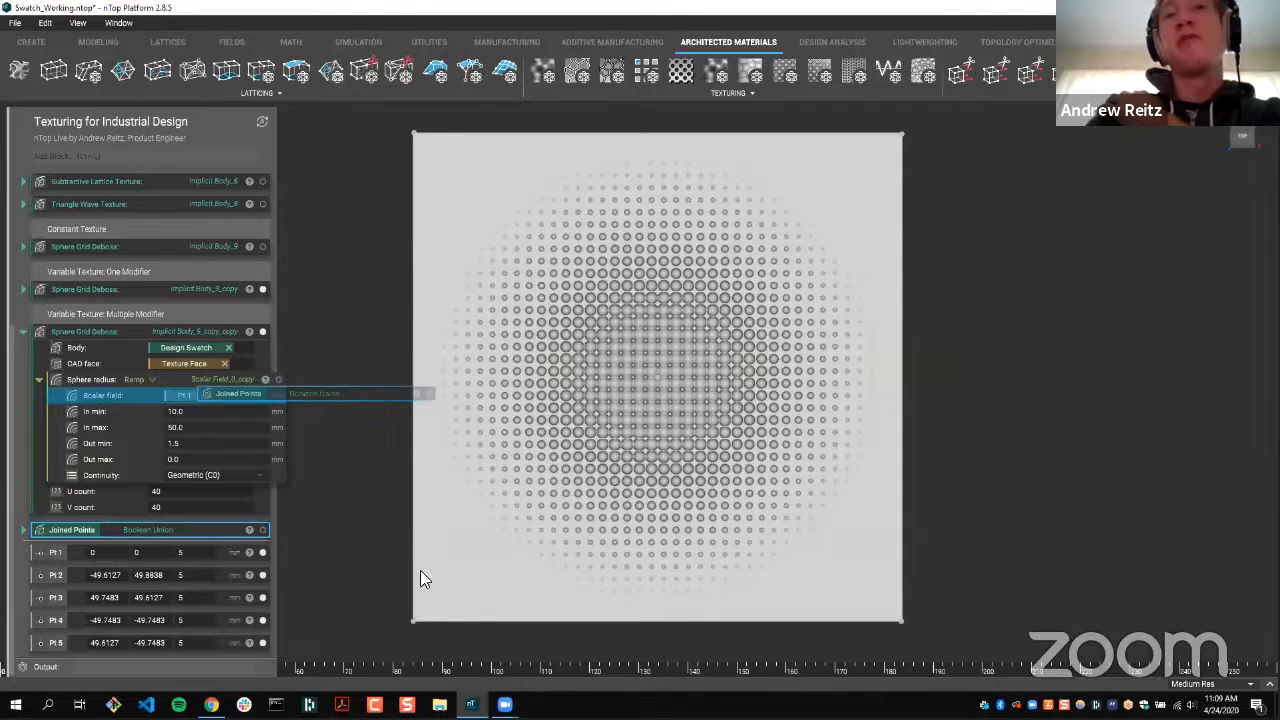
{"action": "left_click_drag", "start_coordinate": [420, 571], "coordinate": [432, 628]}
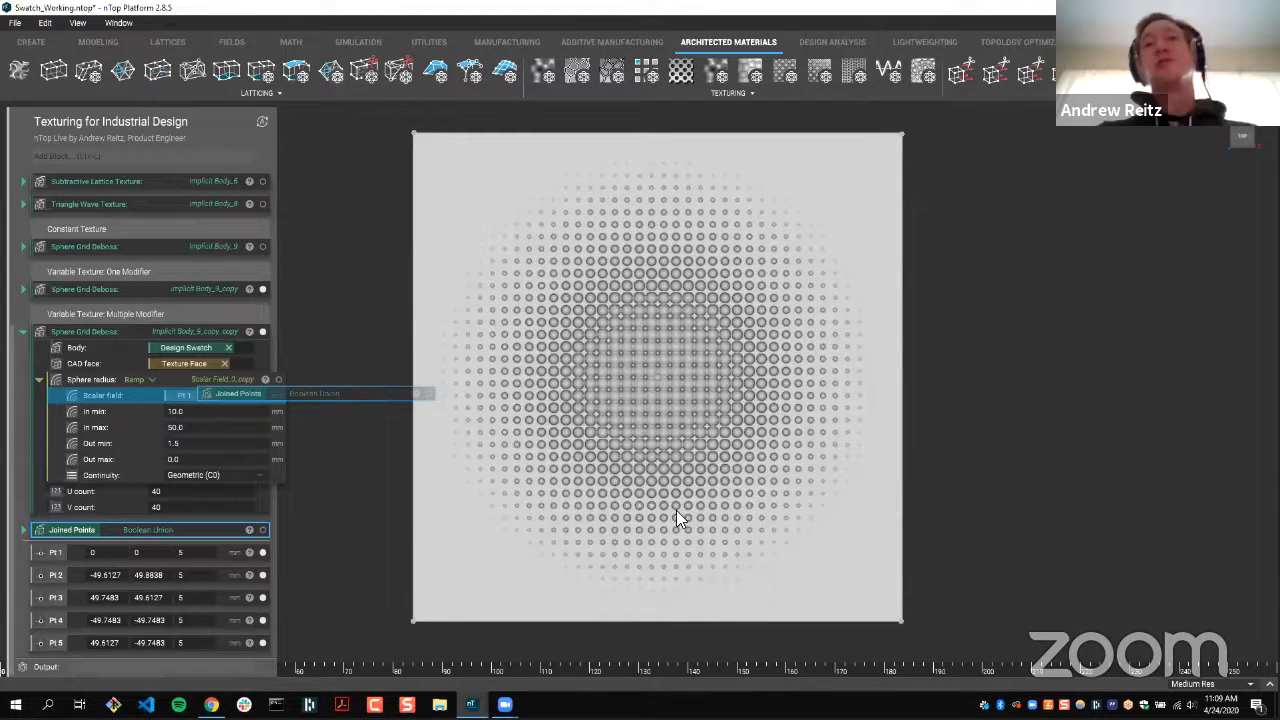
{"action": "left_click_drag", "start_coordinate": [676, 510], "coordinate": [482, 448]}
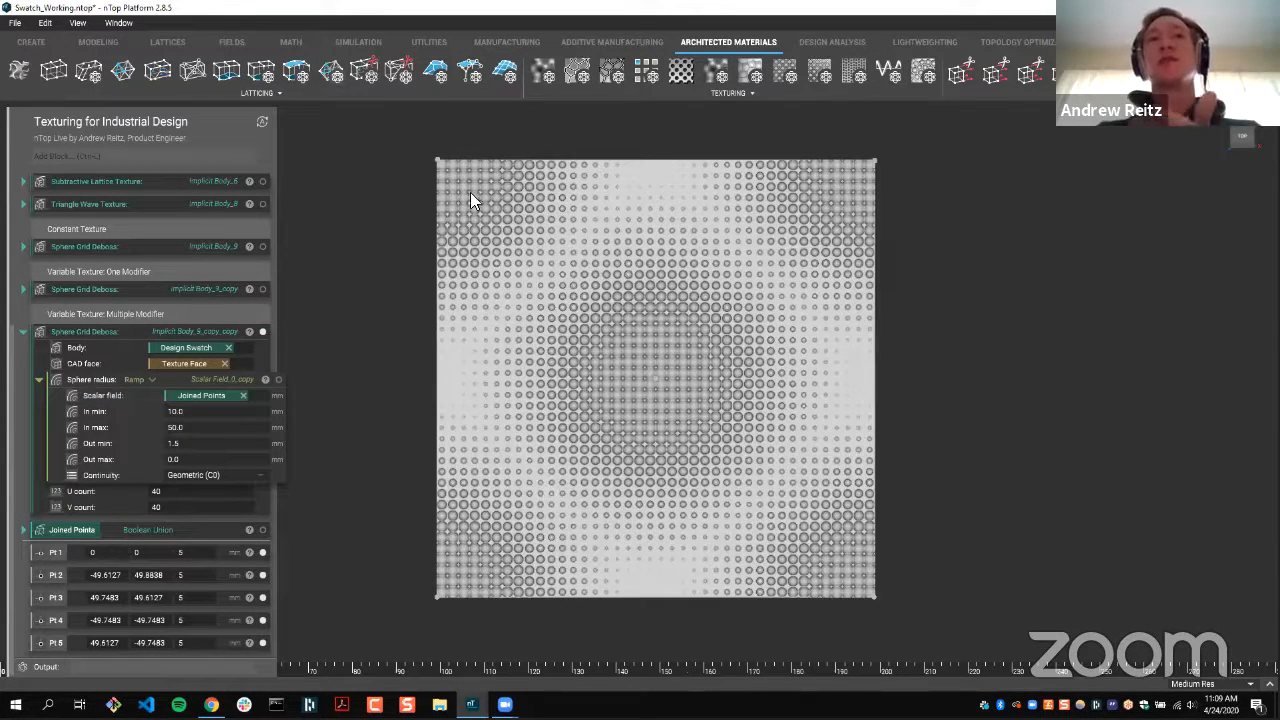
{"action": "scroll", "coordinate": [657, 377], "scroll_direction": "up", "scroll_amount": 2}
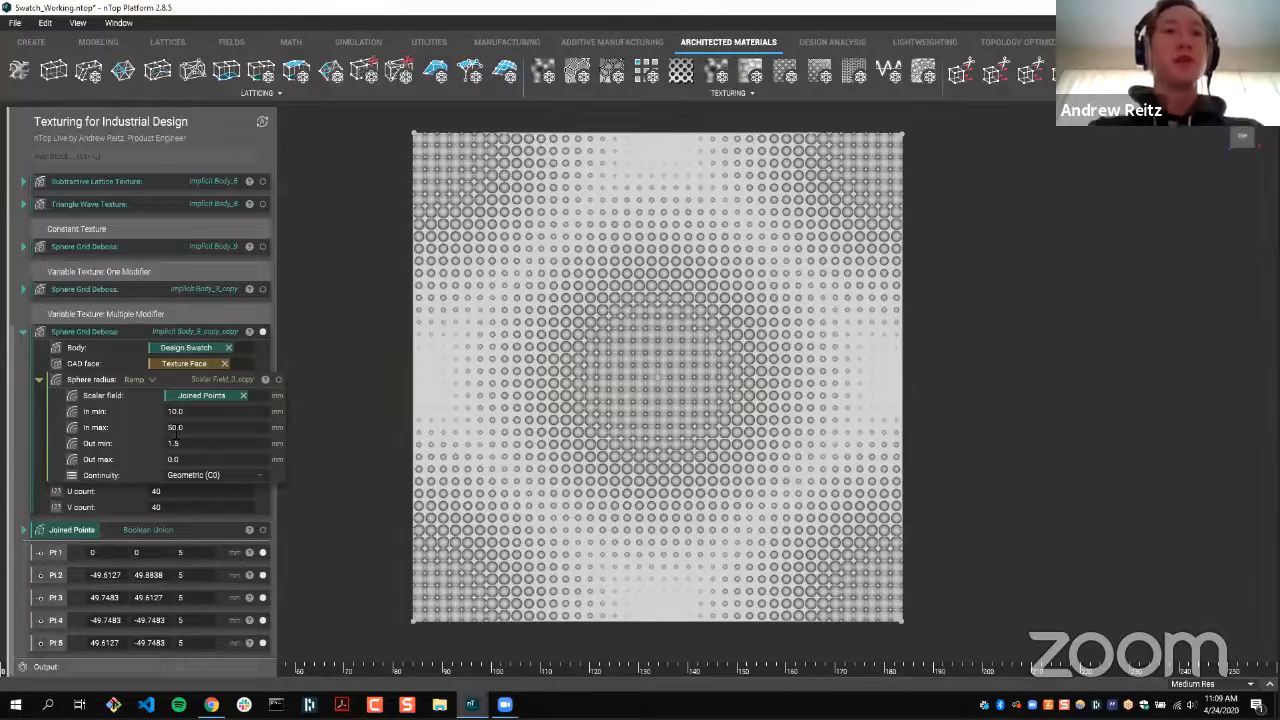
- Set the In max of the multiple-modifier Ramp to 40 mm
{"action": "left_click", "coordinate": [175, 427]}
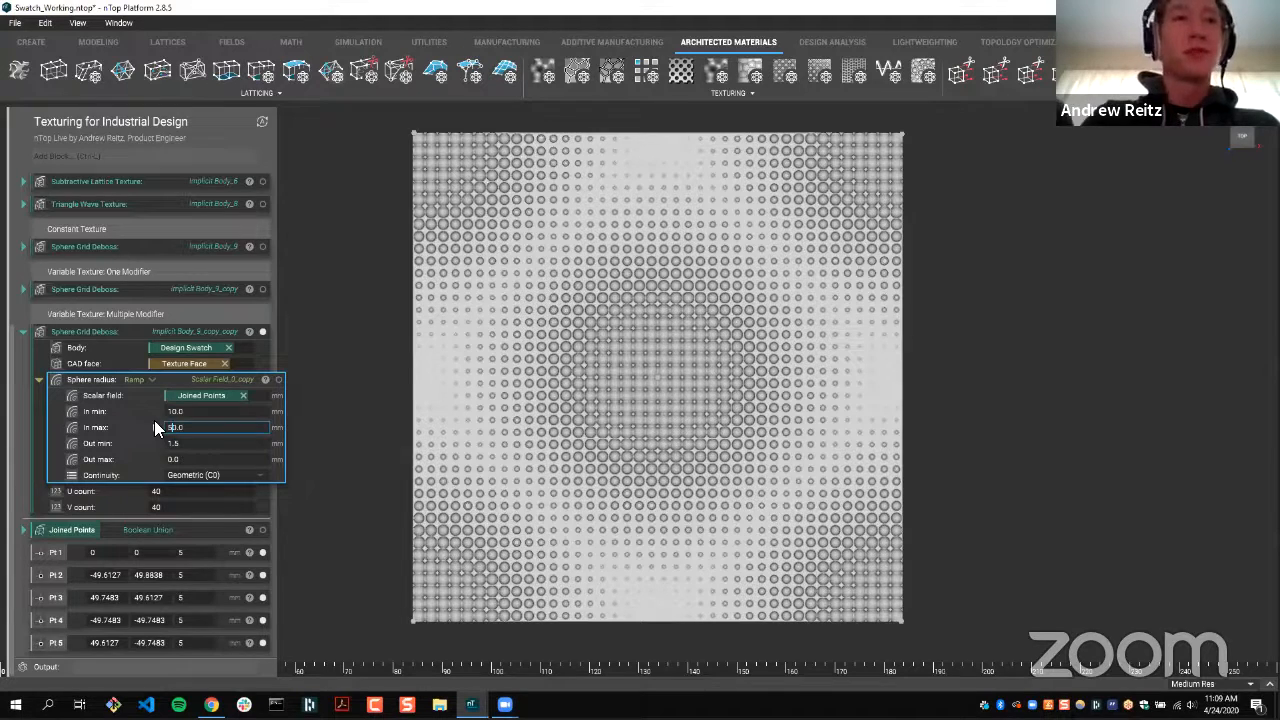
{"action": "type", "text": "40"}
{"action": "key", "text": "Return"}
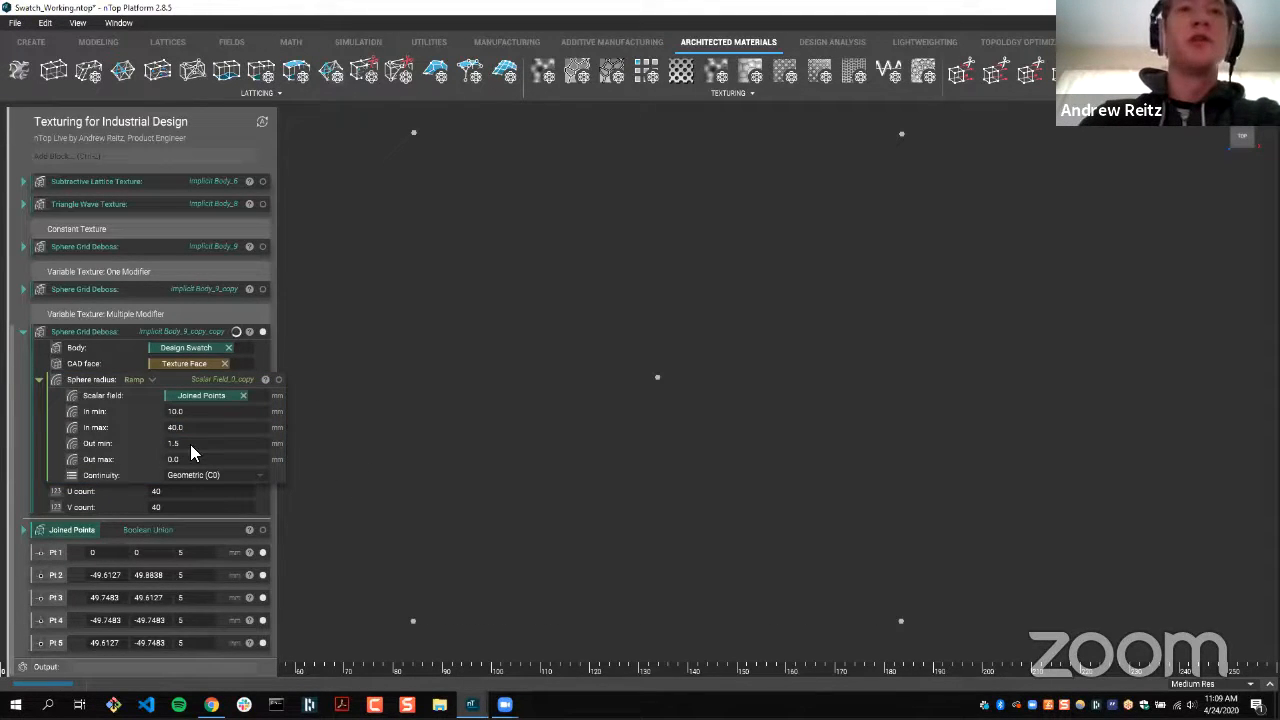
- Set the multiple-modifier Ramp's Out min to 0 and Out max to 1.5 mm
{"action": "left_click", "coordinate": [181, 446]}
{"action": "type", "text": "0"}
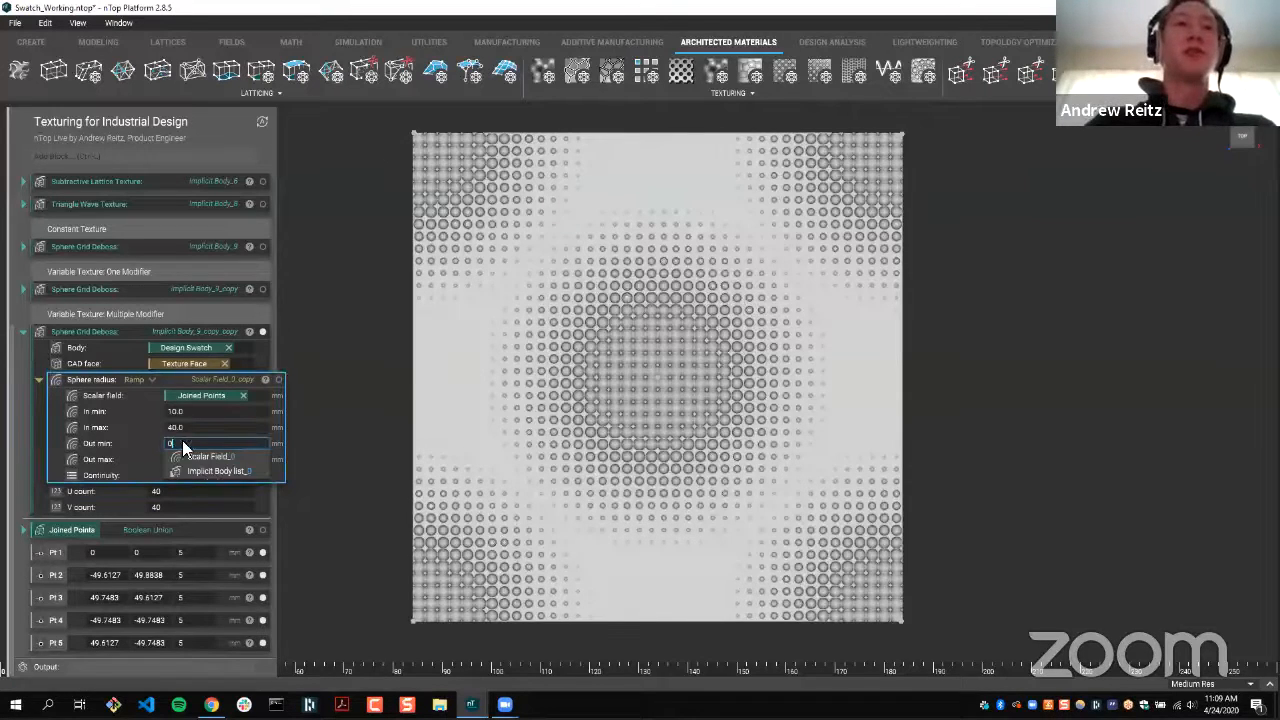
{"action": "key", "text": "Return"}
{"action": "left_click", "coordinate": [207, 461]}
{"action": "type", "text": "1.5"}
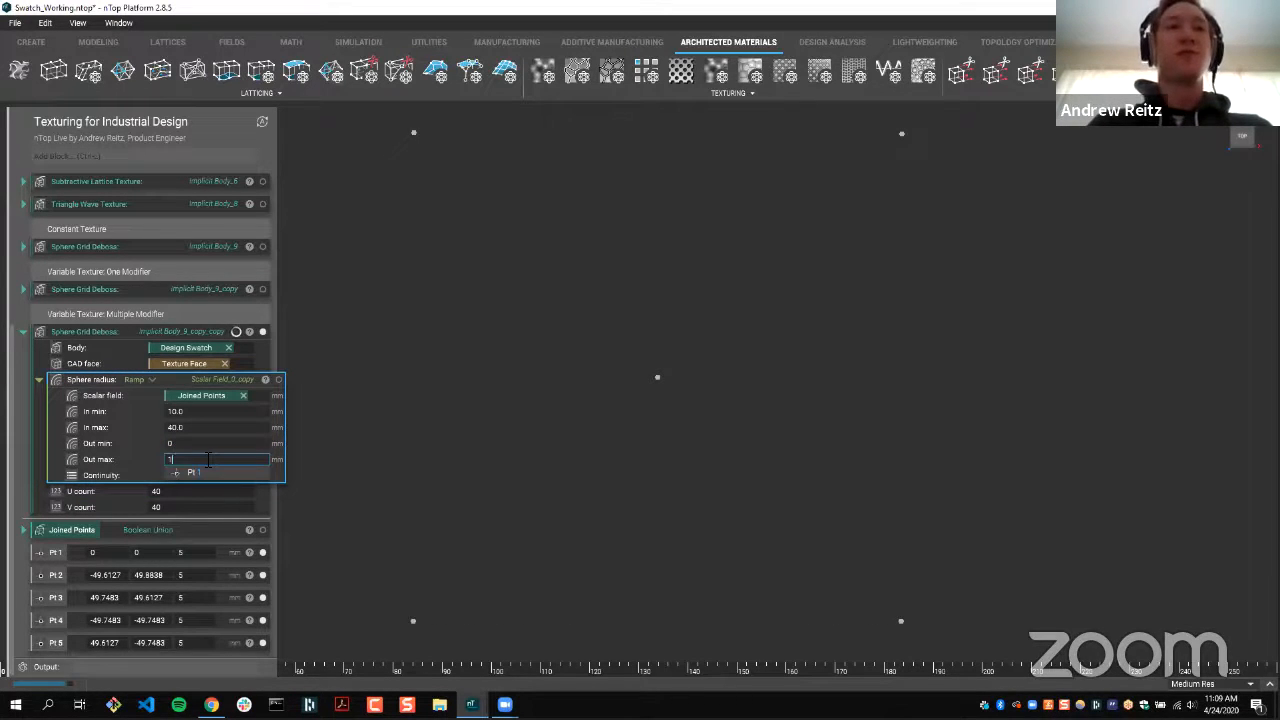
{"action": "key", "text": "Return"}
{"action": "left_click", "coordinate": [205, 460]}
{"action": "type", "text": "1.5"}
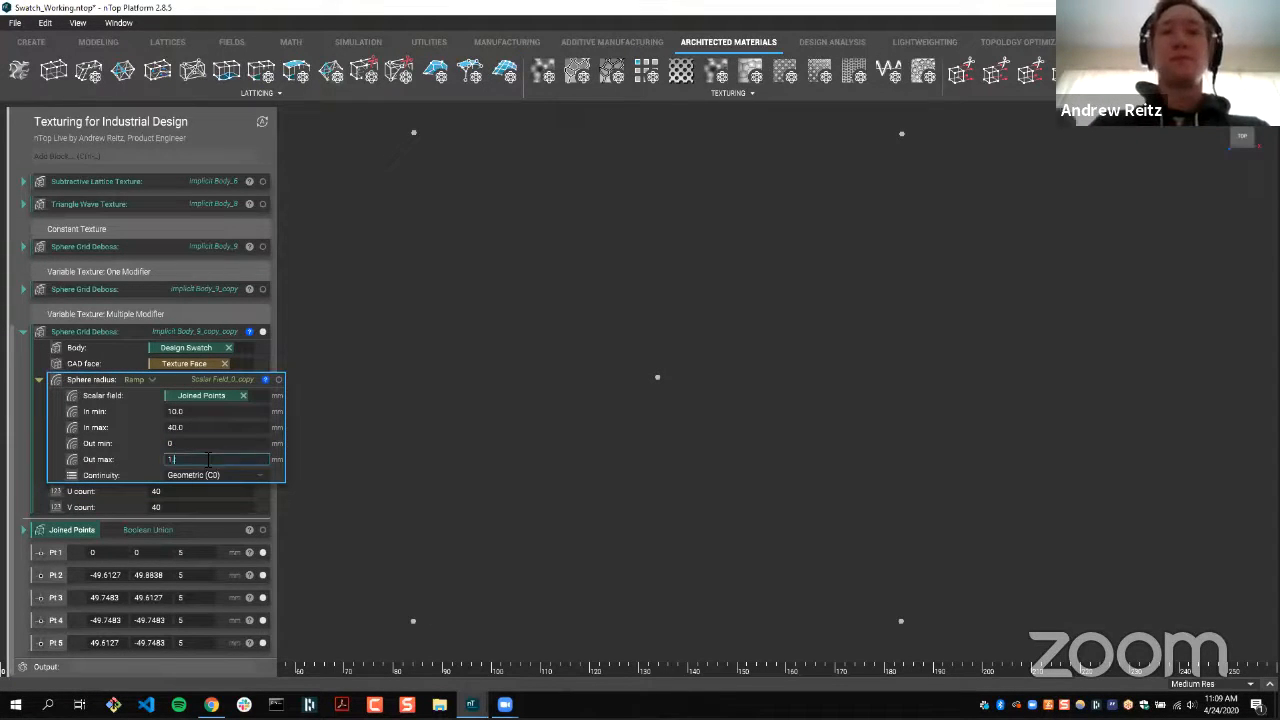
{"action": "key", "text": "Return"}
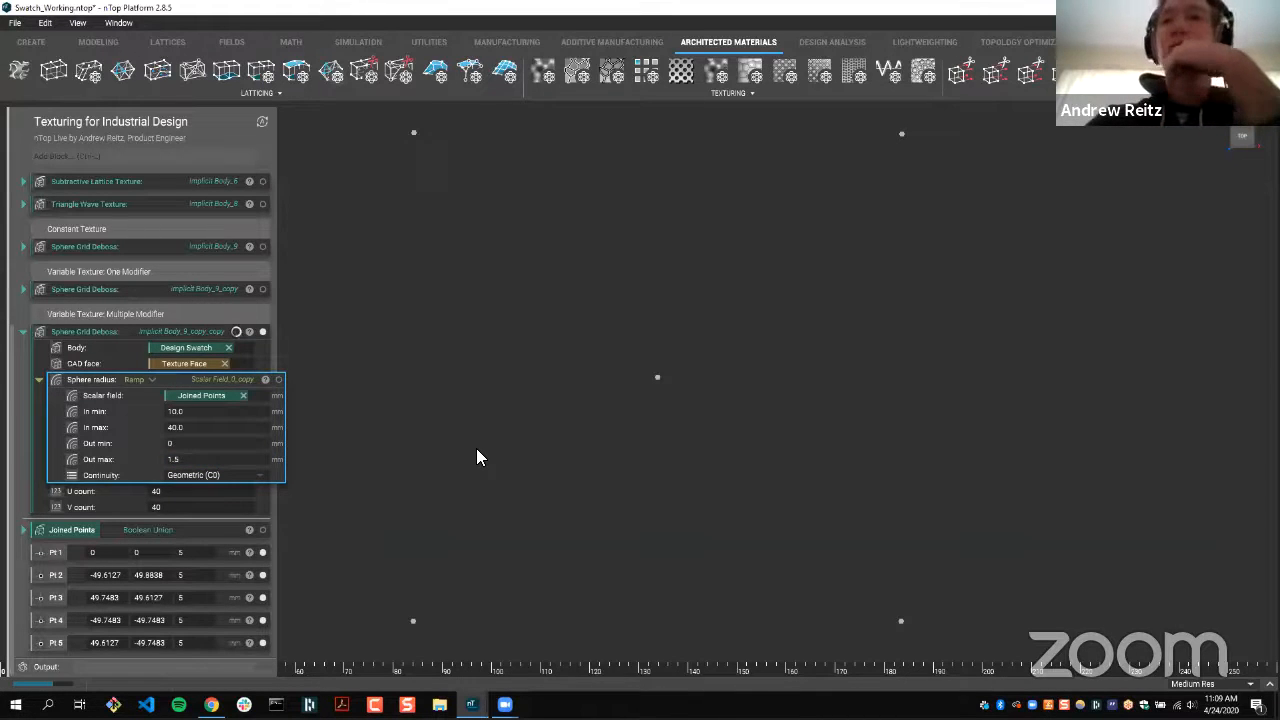
{"action": "left_click", "coordinate": [476, 449]}
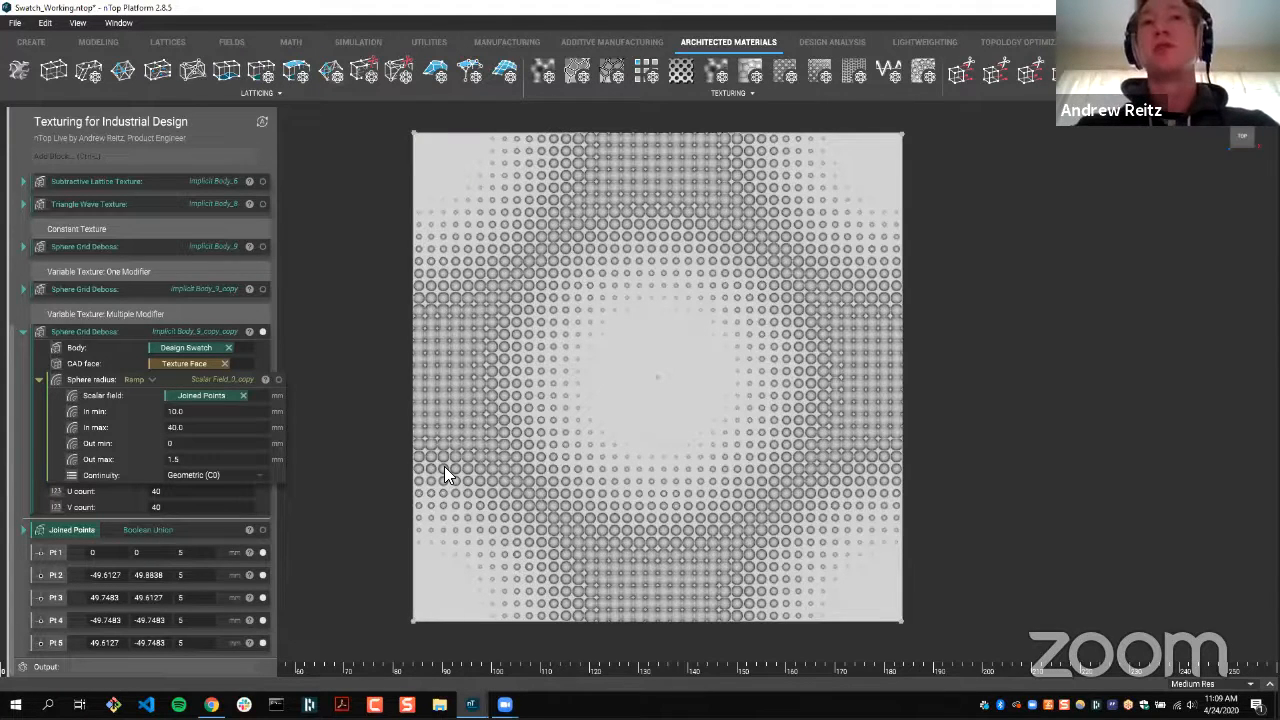
{"action": "left_click", "coordinate": [444, 466]}
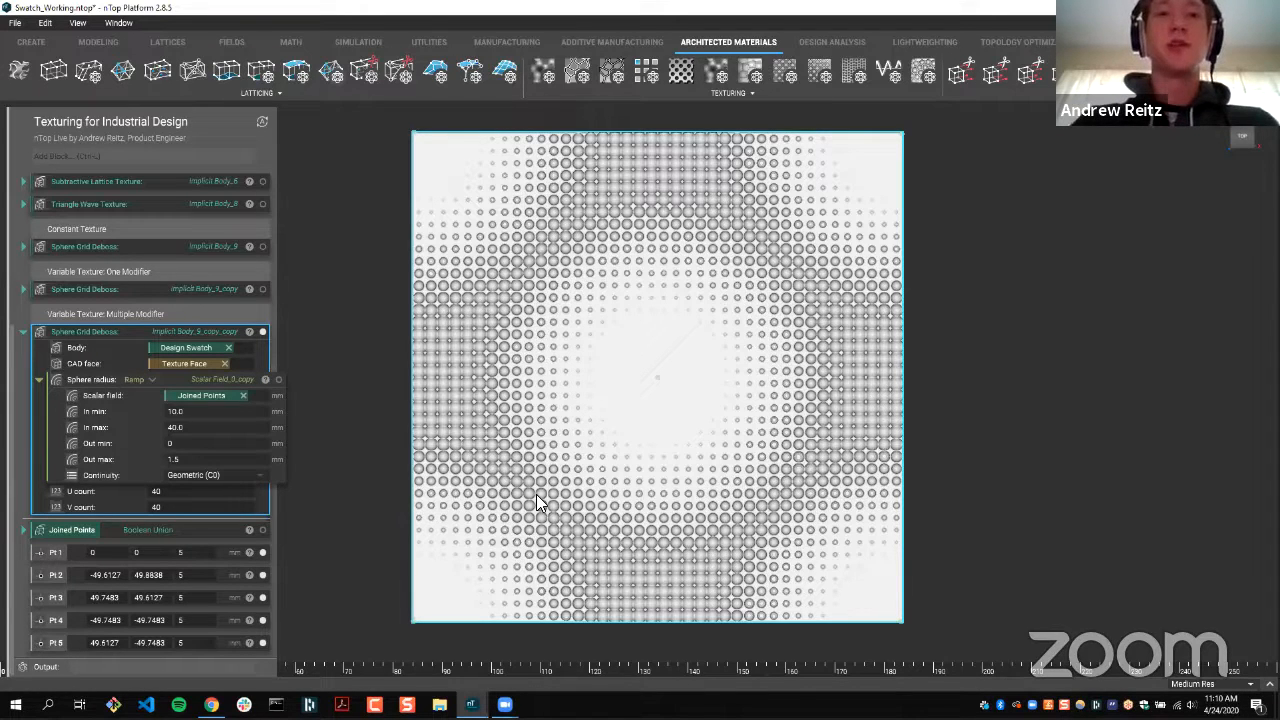
- Switch to the PhoneCase_Working.ntop window and display the Phone Case body from its back side
{"action": "mouse_move", "coordinate": [470, 704]}
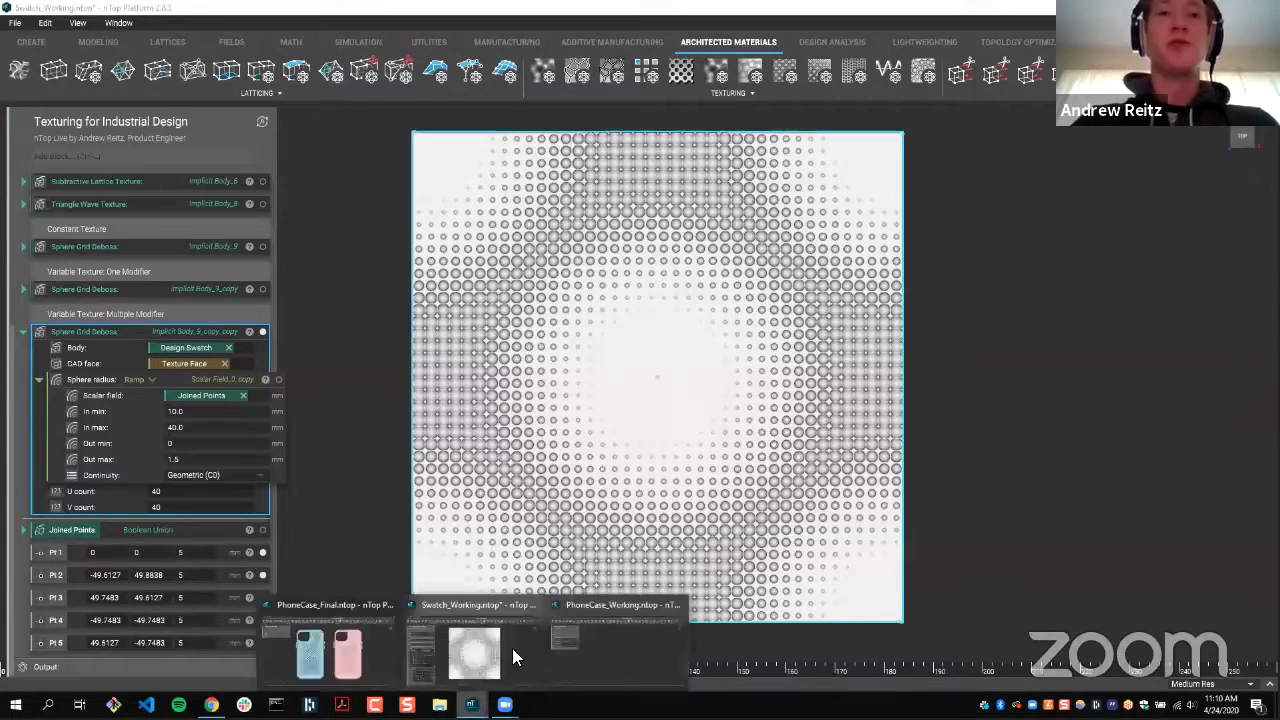
{"action": "left_click", "coordinate": [634, 644]}
{"action": "left_click", "coordinate": [262, 287]}
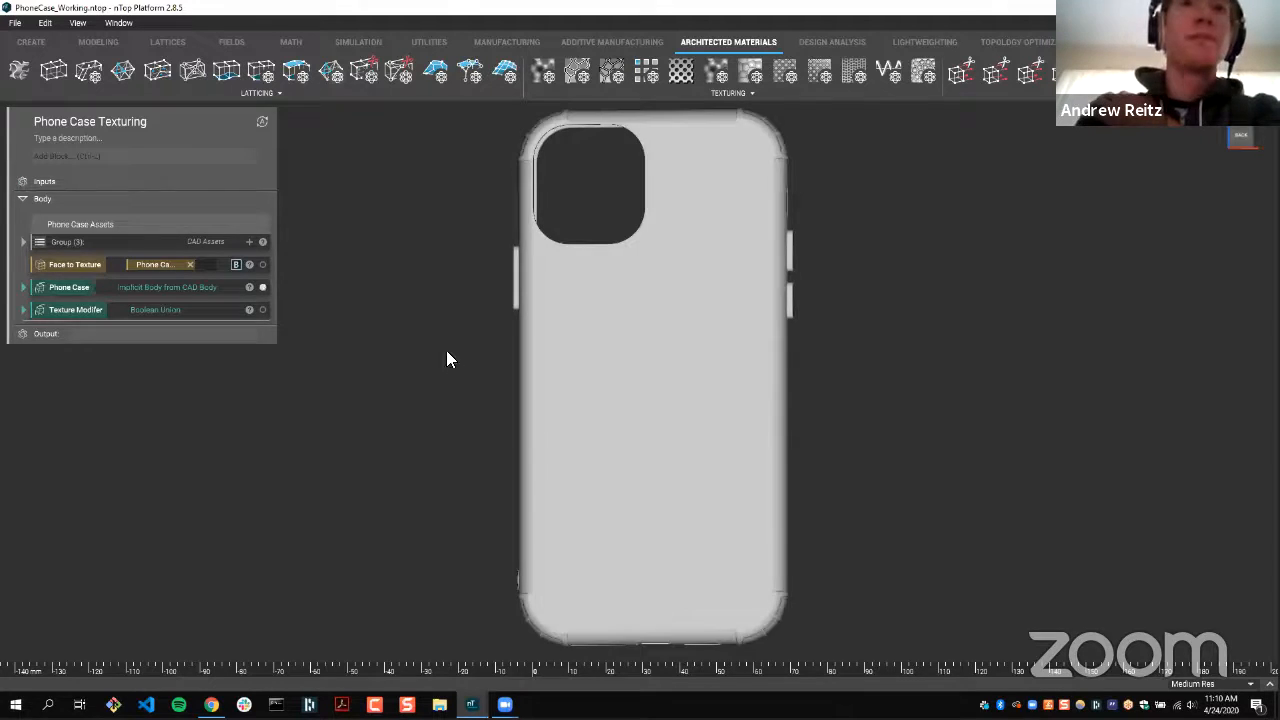
{"action": "mouse_move", "coordinate": [466, 358]}
{"action": "right_mouse_down"}
{"action": "mouse_move", "coordinate": [423, 349]}
{"action": "mouse_move", "coordinate": [457, 309]}
{"action": "mouse_move", "coordinate": [474, 329]}
{"action": "mouse_move", "coordinate": [444, 337]}
{"action": "mouse_move", "coordinate": [500, 351]}
{"action": "mouse_move", "coordinate": [460, 354]}
{"action": "mouse_move", "coordinate": [460, 335]}
{"action": "right_mouse_up"}
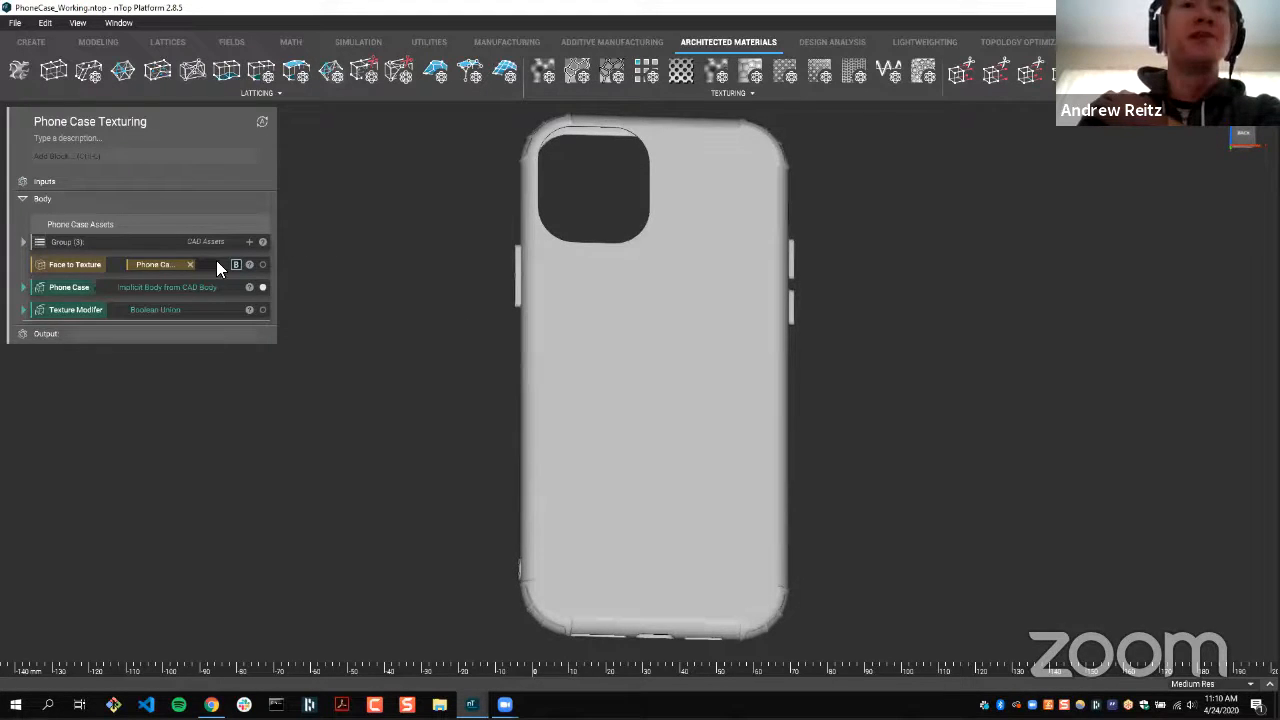
{"action": "mouse_move", "coordinate": [380, 316]}
{"action": "right_mouse_down"}
{"action": "mouse_move", "coordinate": [346, 332]}
{"action": "mouse_move", "coordinate": [400, 326]}
{"action": "right_mouse_up"}
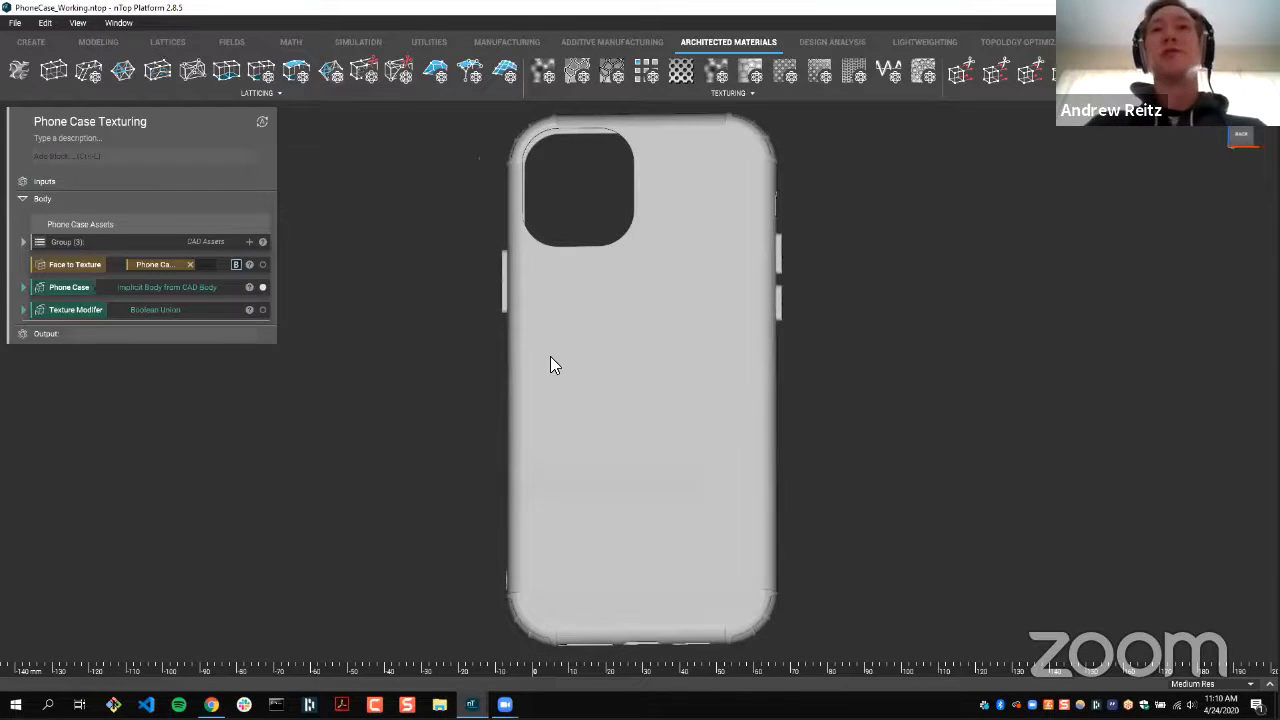
{"action": "left_click", "coordinate": [684, 274]}
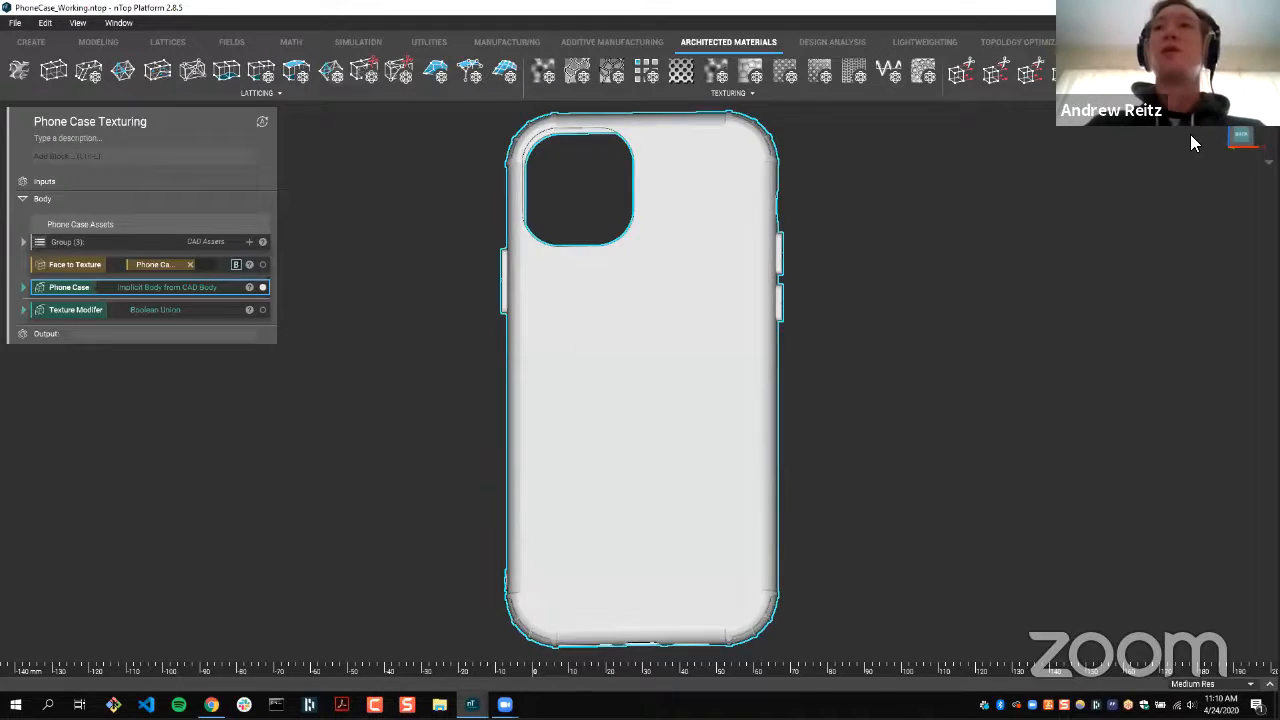
{"action": "left_click", "coordinate": [442, 286]}
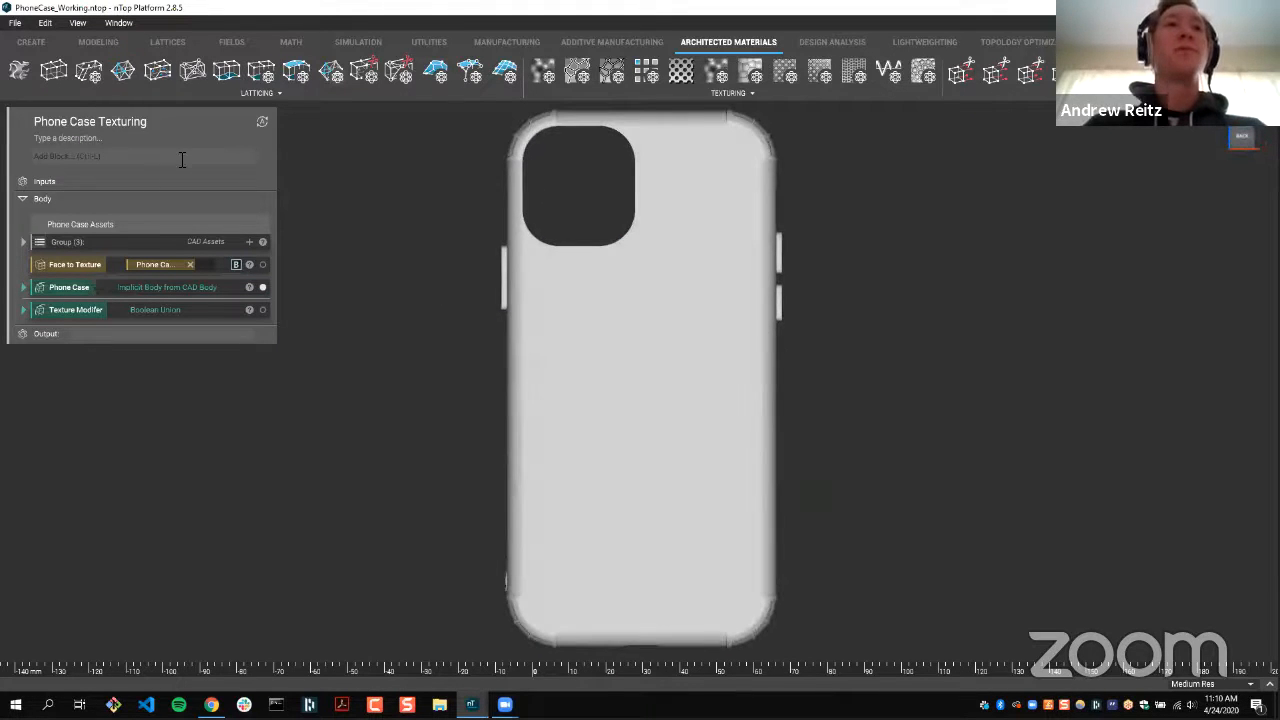
- Add a Subtractive Lattice Texture 2.0 block and move it below the Texture Modifier variable
{"action": "left_click", "coordinate": [176, 155]}
{"action": "type", "text": "sub"}
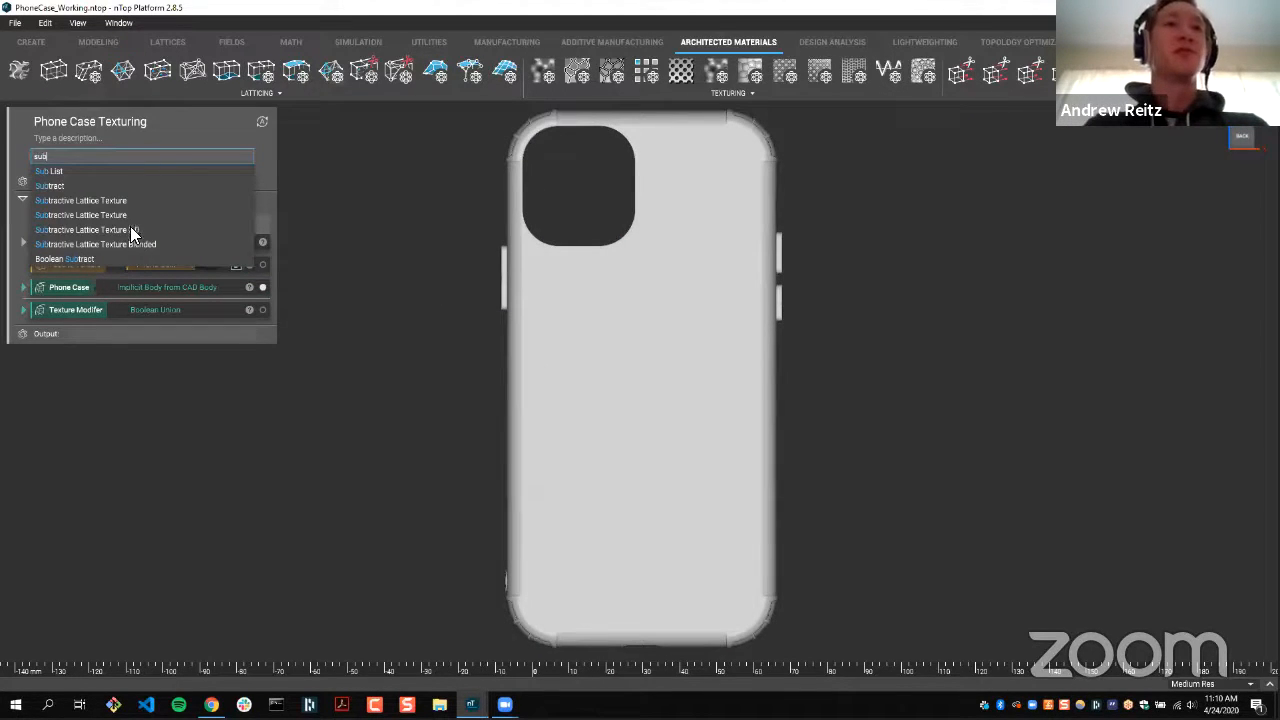
{"action": "left_click", "coordinate": [86, 229]}
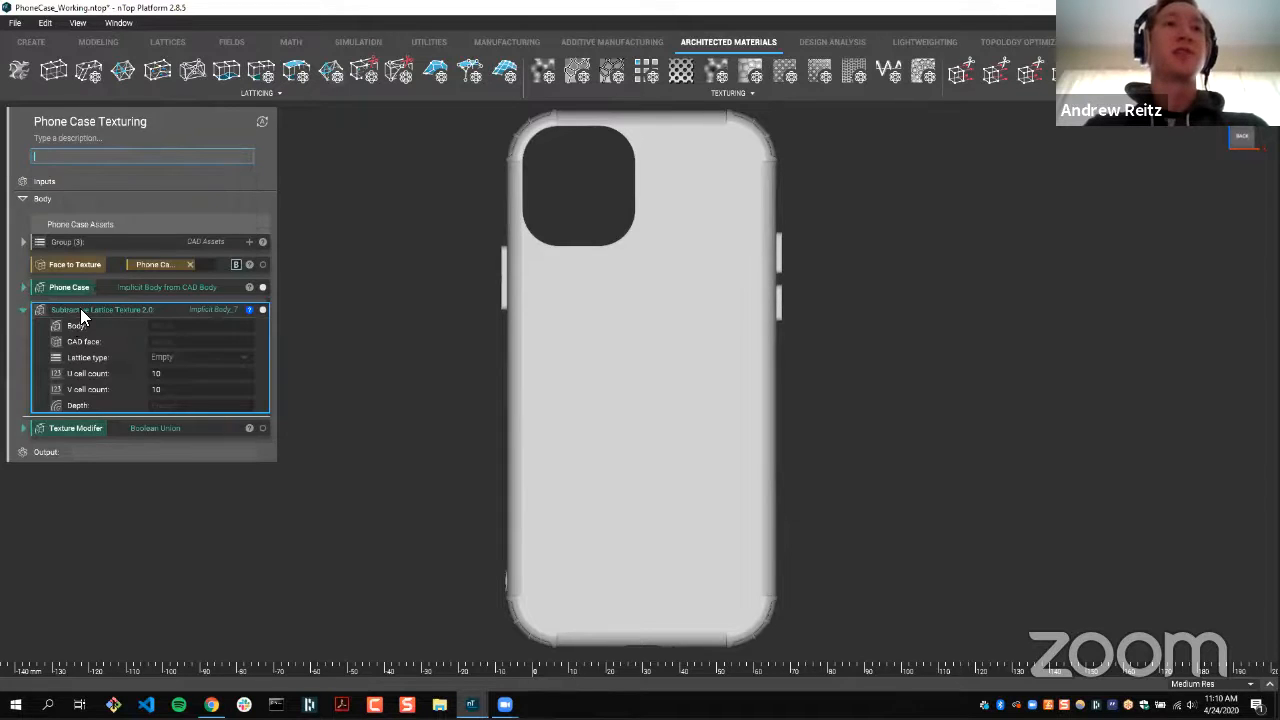
{"action": "left_click_drag", "start_coordinate": [94, 408], "coordinate": [63, 434]}
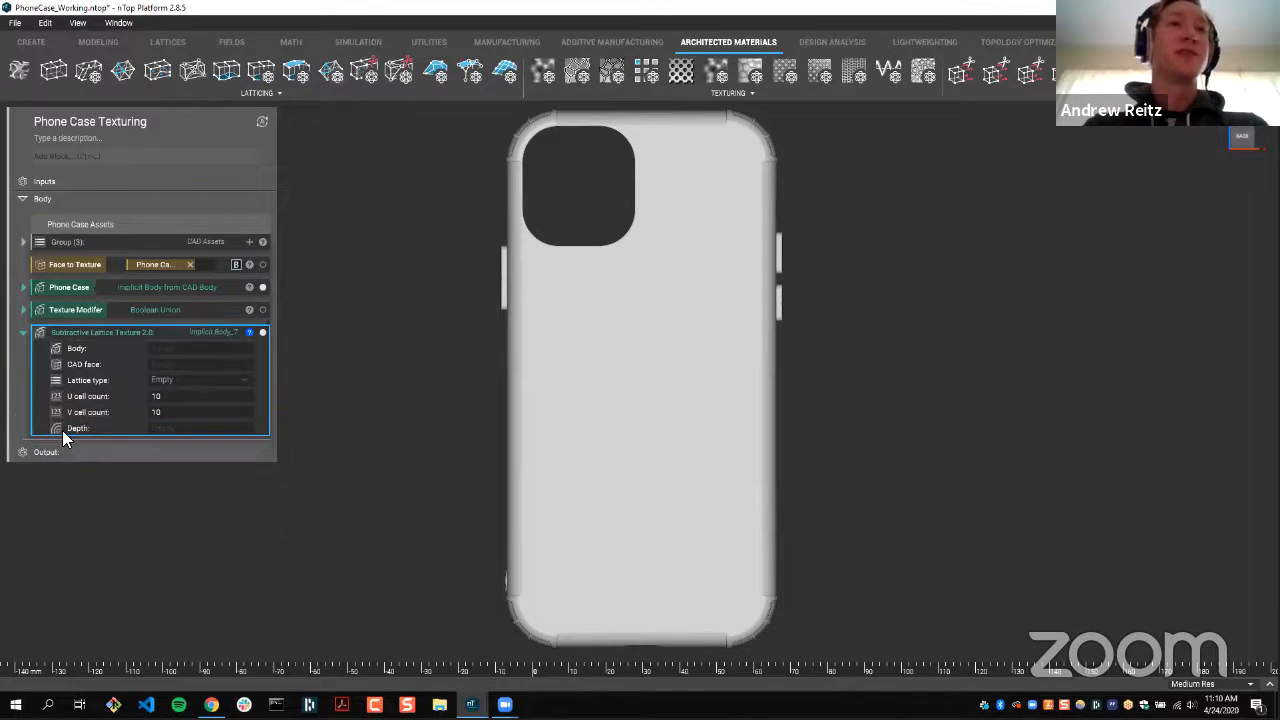
{"action": "left_click", "coordinate": [176, 428]}
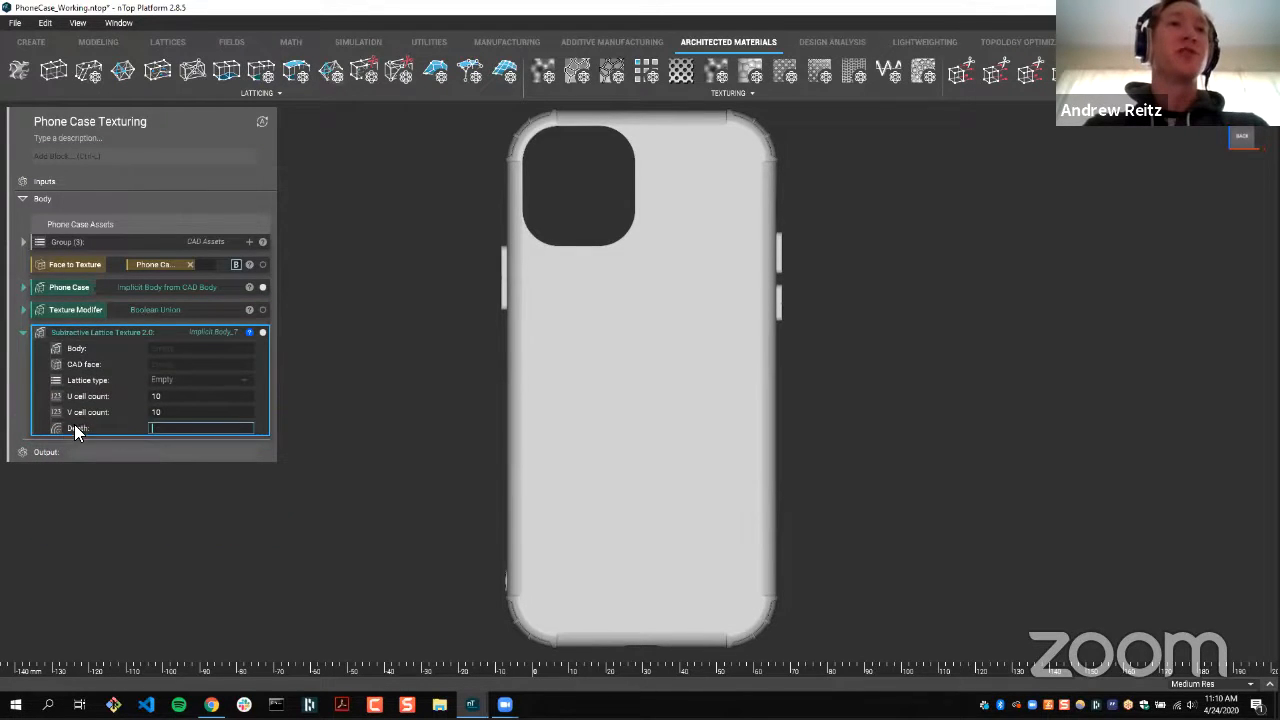
- Insert a section heading named "Constant Texture" above the Subtractive Lattice Texture block
{"action": "left_click", "coordinate": [22, 318]}
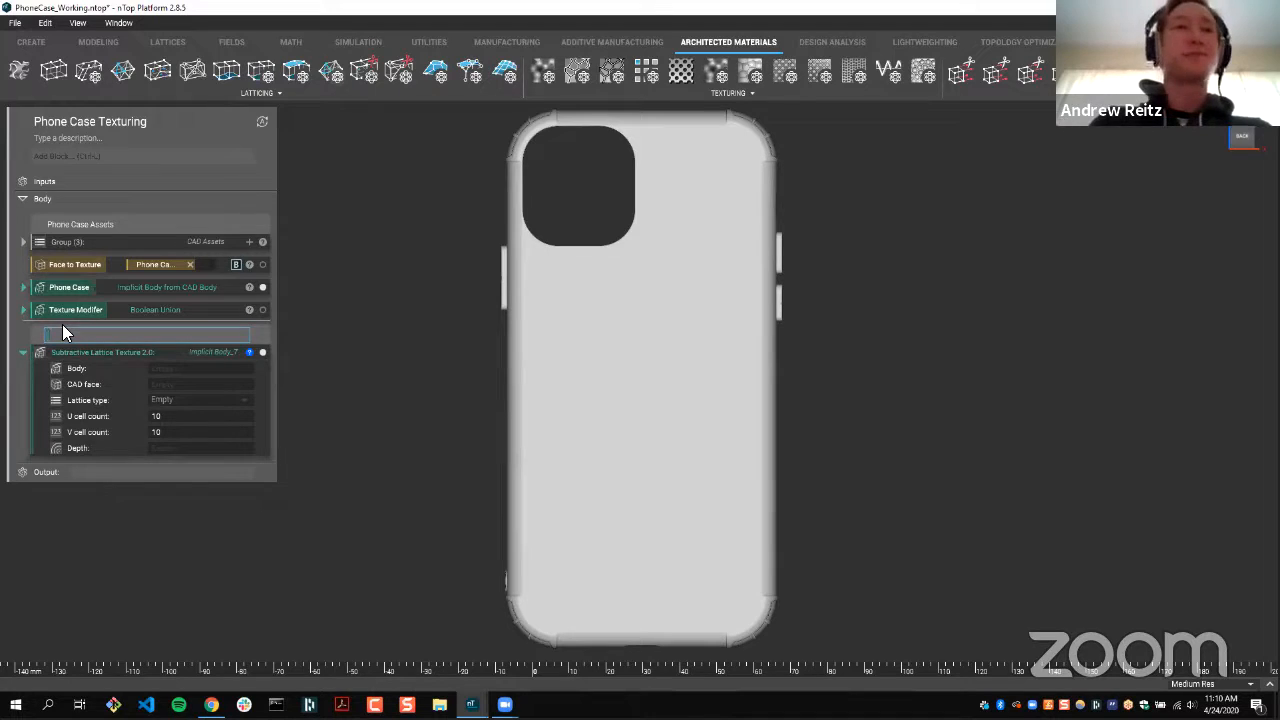
{"action": "type", "text": "Con"}
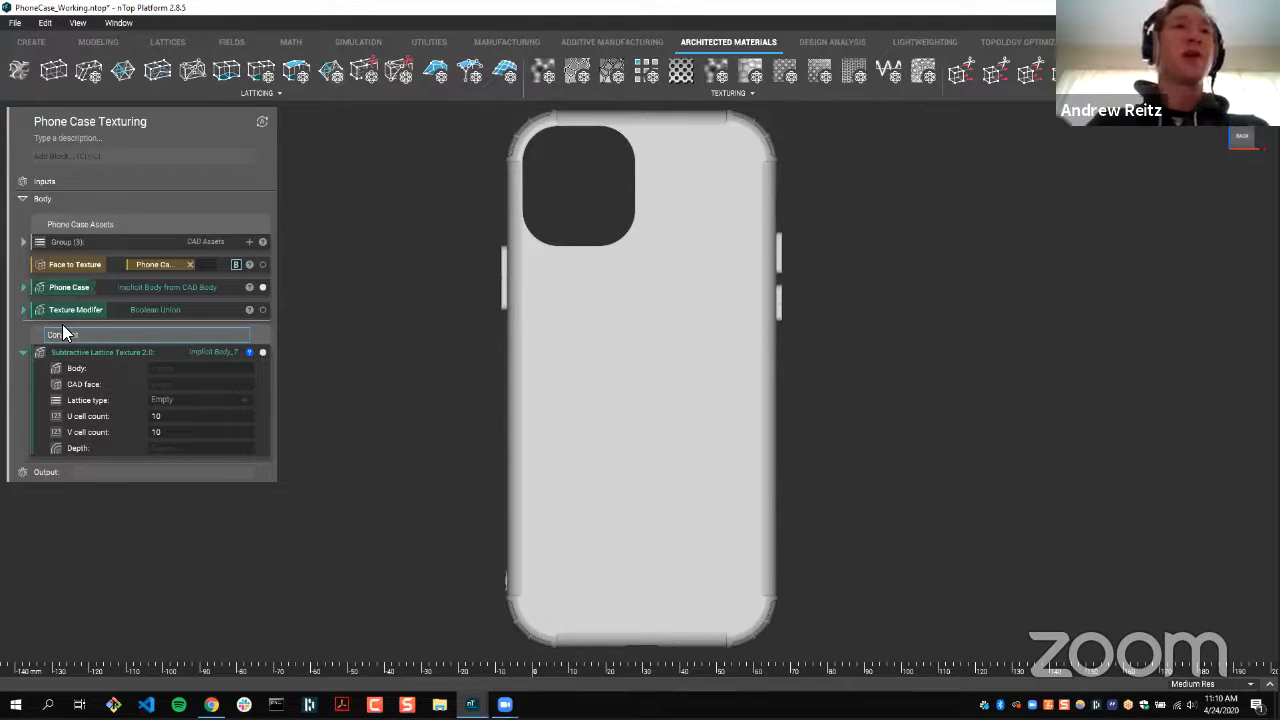
{"action": "type", "text": "stant Texture"}
{"action": "key", "text": "Return"}
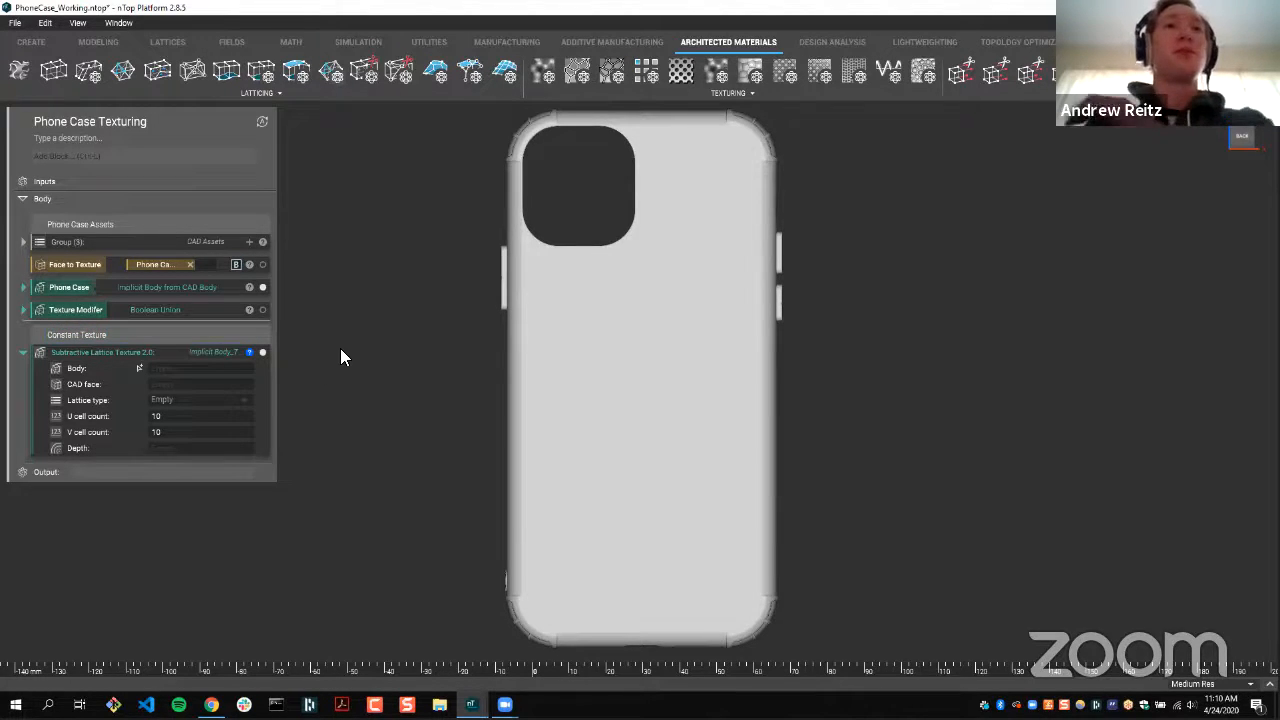
- Use Phone Case as the texture's Body and Face to Texture as its CAD face, with the Simple cubic lattice type
{"action": "scroll", "coordinate": [648, 336], "scroll_direction": "down", "scroll_amount": 2}
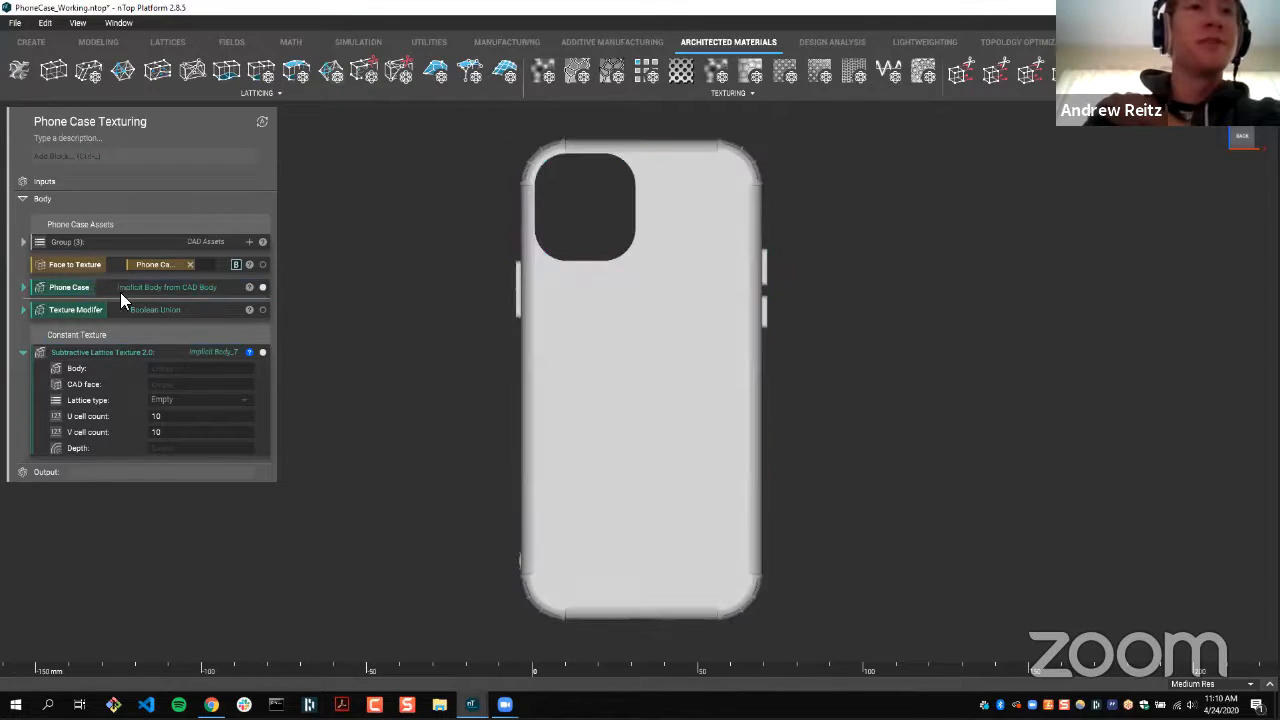
{"action": "left_click_drag", "start_coordinate": [120, 294], "coordinate": [205, 372]}
{"action": "left_click", "coordinate": [262, 264]}
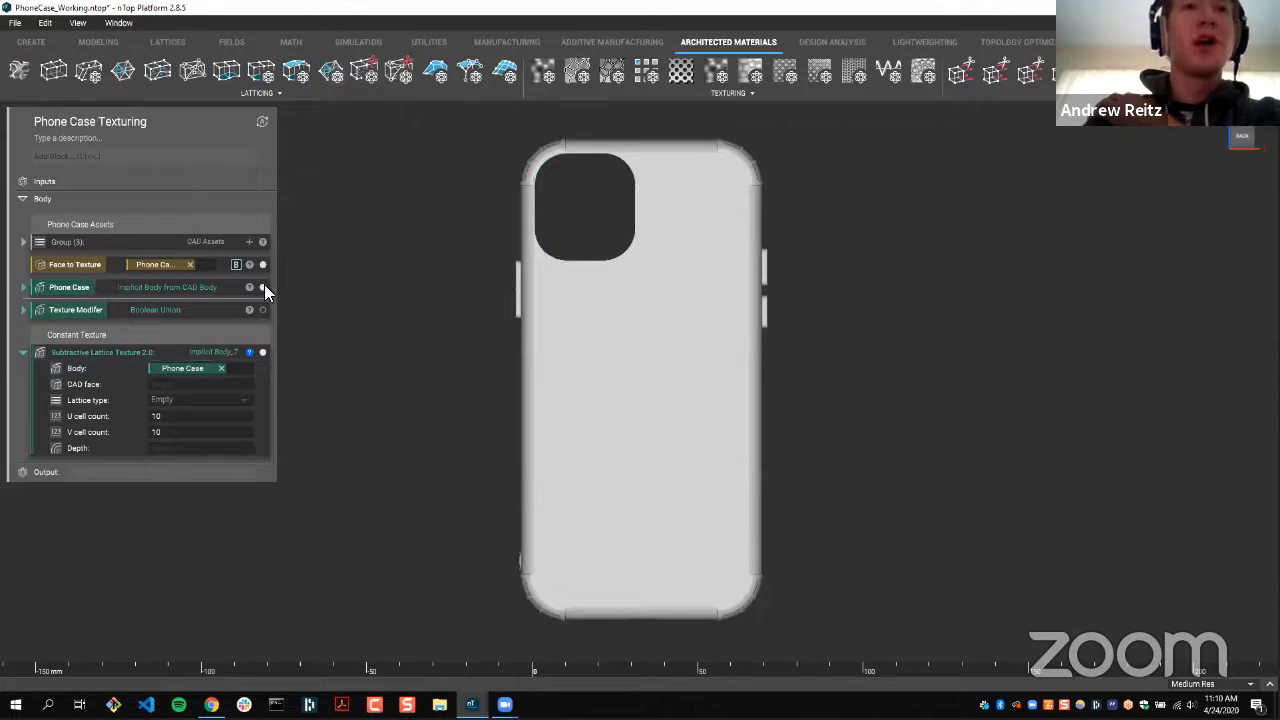
{"action": "left_click", "coordinate": [262, 287]}
{"action": "left_click", "coordinate": [262, 288]}
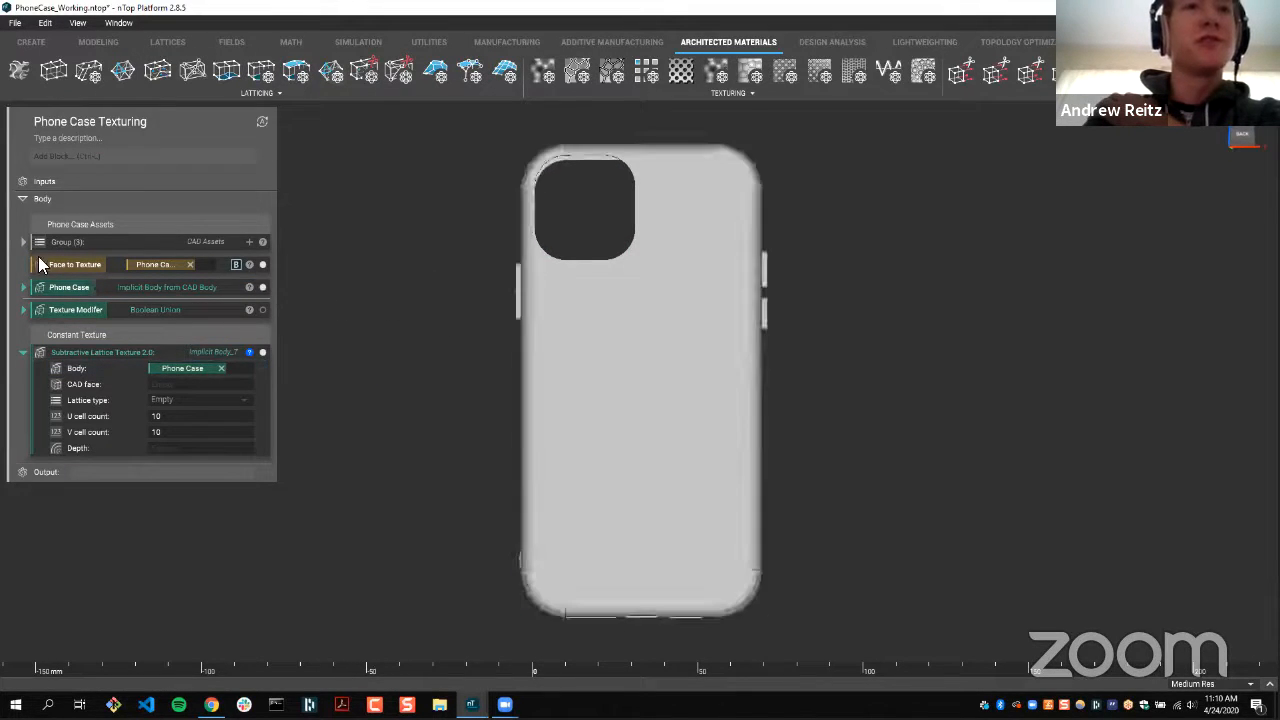
{"action": "left_click_drag", "start_coordinate": [52, 264], "coordinate": [181, 387]}
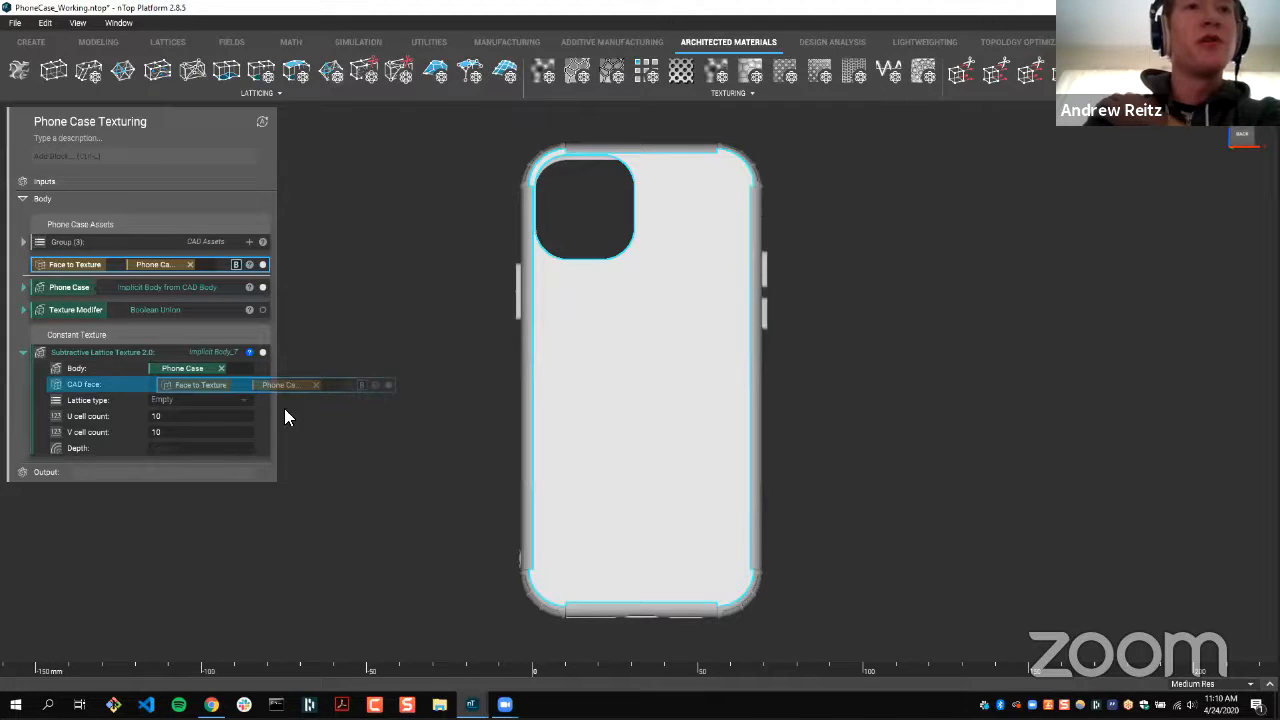
- Set the lattice texture's depth to .1 mm and inspect the phone case surface
{"action": "left_click", "coordinate": [214, 448]}
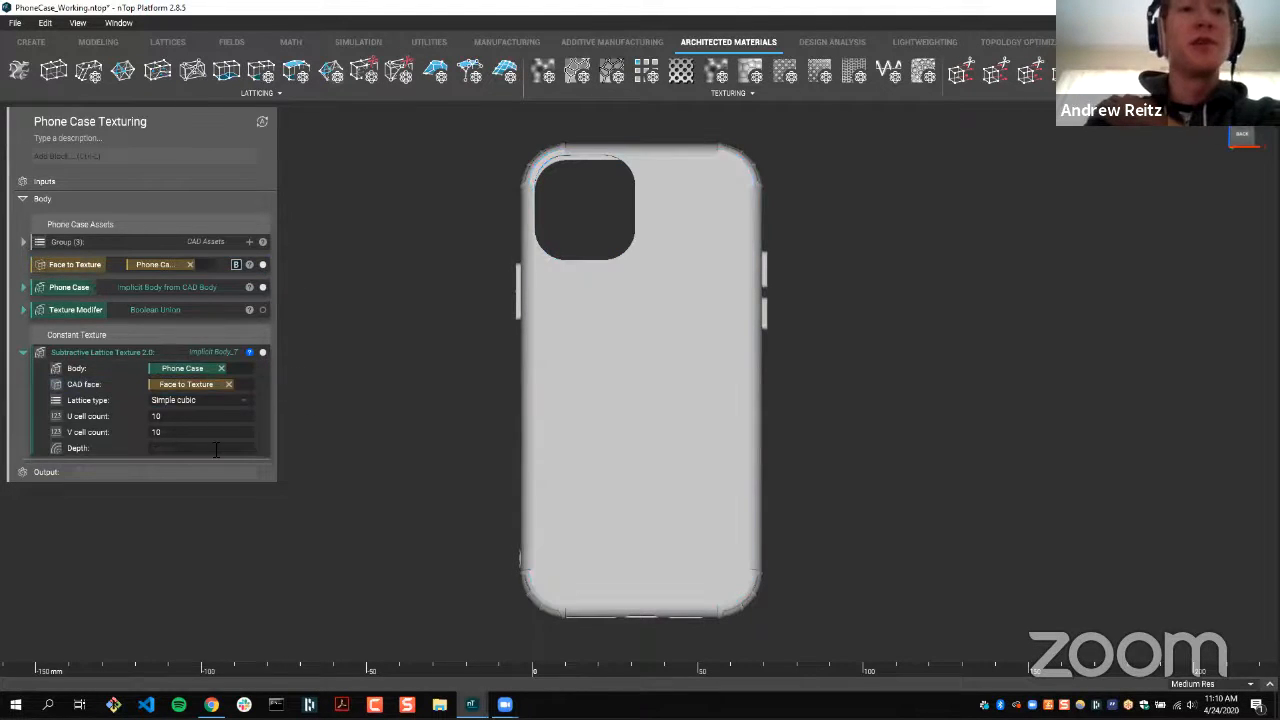
{"action": "type", "text": ".1mm"}
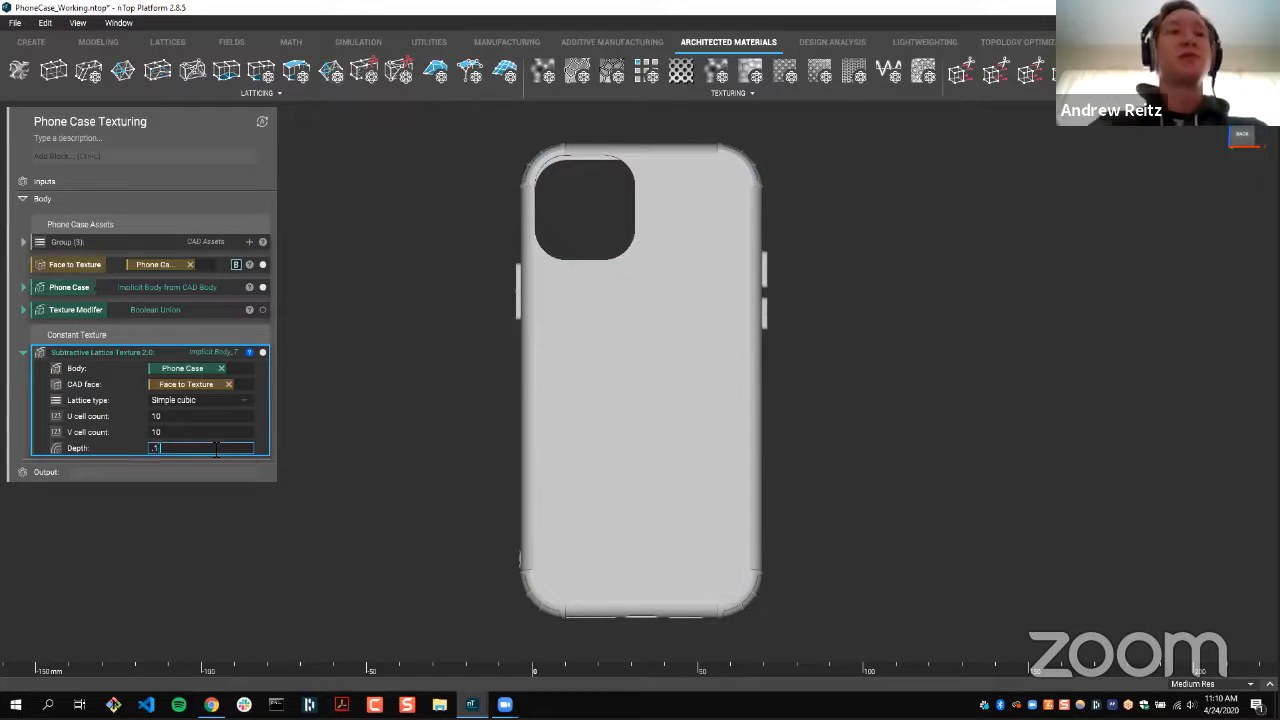
{"action": "key", "text": "Return"}
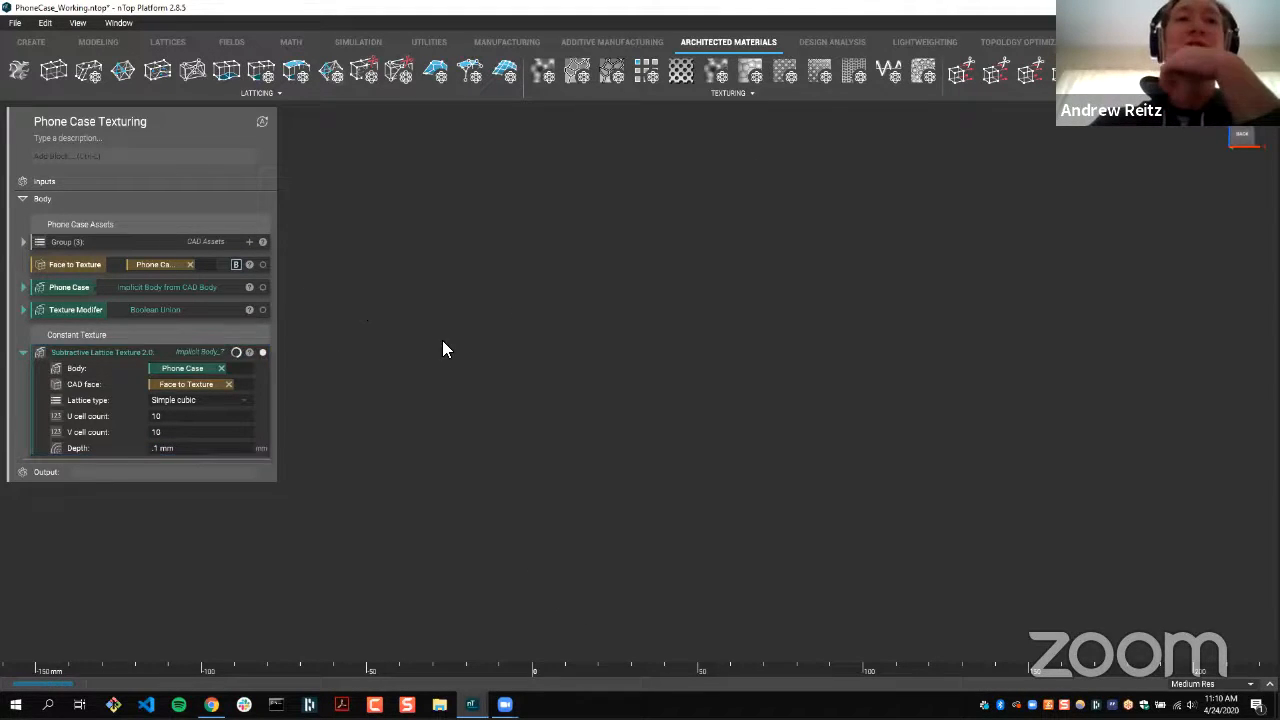
{"action": "scroll", "coordinate": [502, 342], "scroll_direction": "up", "scroll_amount": 2}
{"action": "right_click_drag", "start_coordinate": [502, 336], "coordinate": [572, 460]}
{"action": "scroll", "coordinate": [572, 460], "scroll_direction": "down", "scroll_amount": 2}
{"action": "key", "text": "v"}
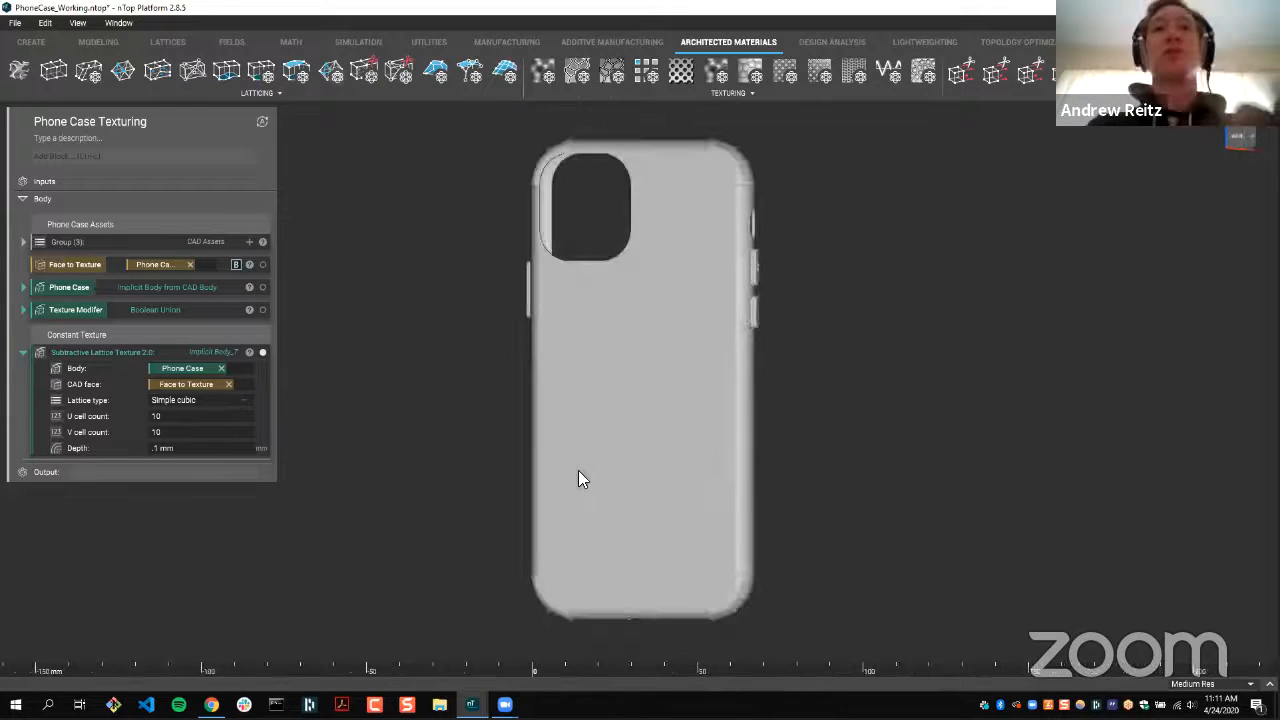
- Set the lattice texture's depth to .5 mm
{"action": "left_click", "coordinate": [160, 448]}
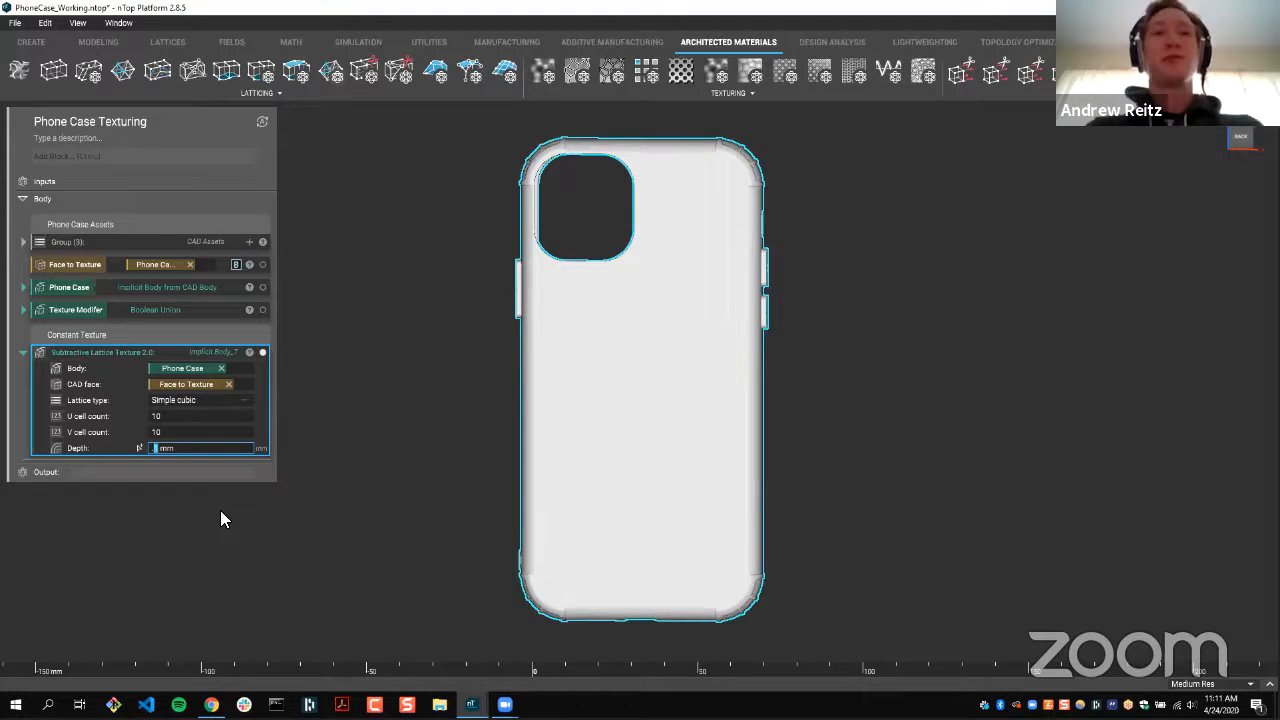
{"action": "type", "text": ".5"}
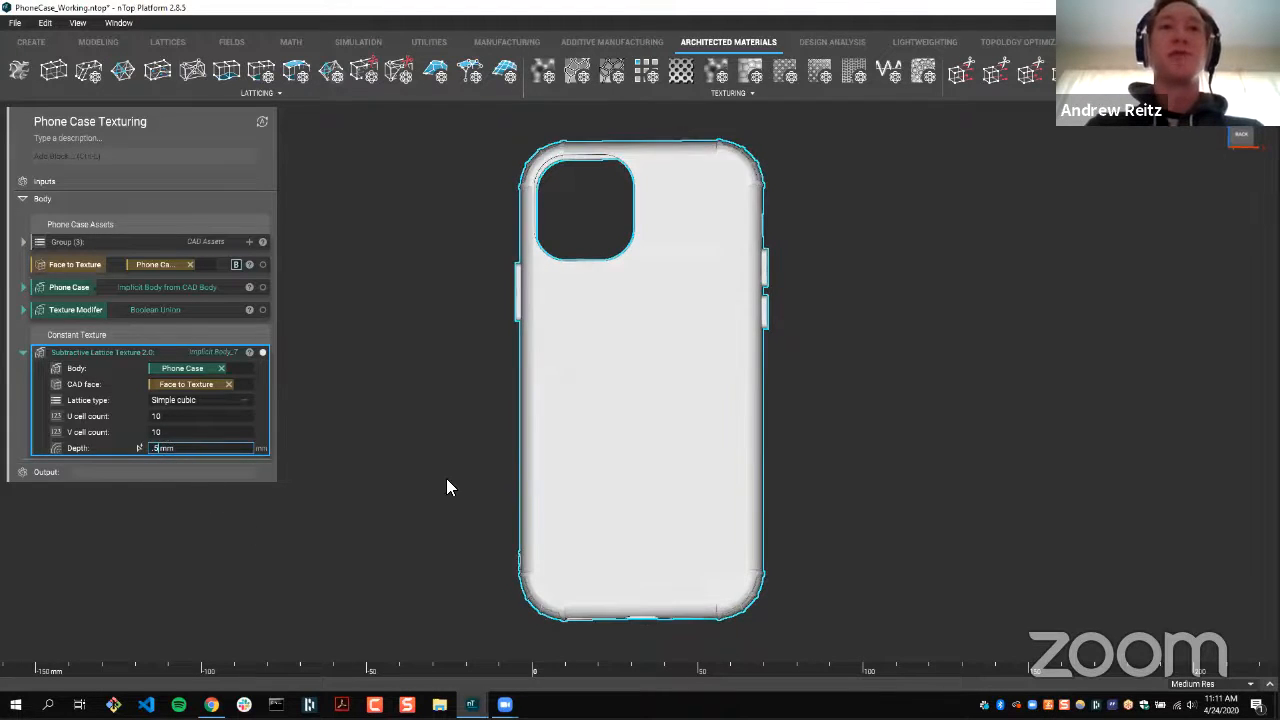
{"action": "left_click", "coordinate": [416, 442]}
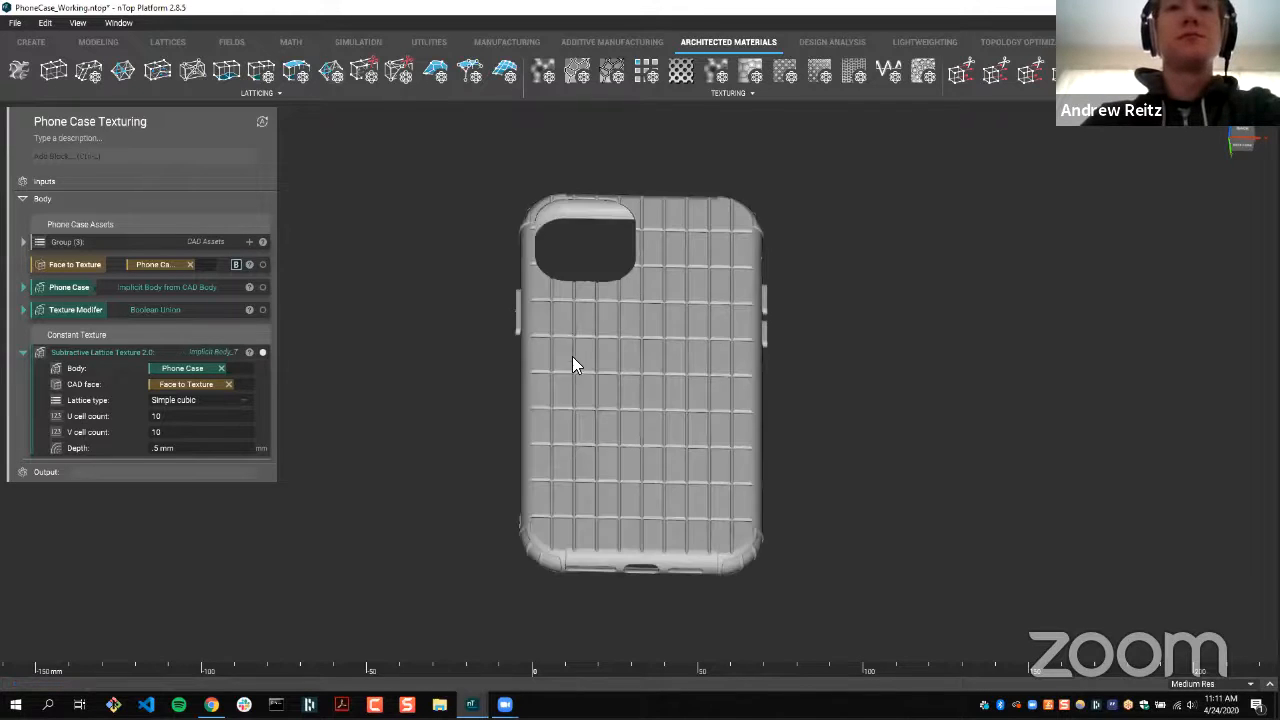
- Inspect the textured case back and raise the texture's U cell count to 20 and finally to 30
{"action": "right_click_drag", "start_coordinate": [572, 357], "coordinate": [596, 341]}
{"action": "scroll", "coordinate": [618, 380], "scroll_direction": "up", "scroll_amount": 5}
{"action": "key", "text": "x"}
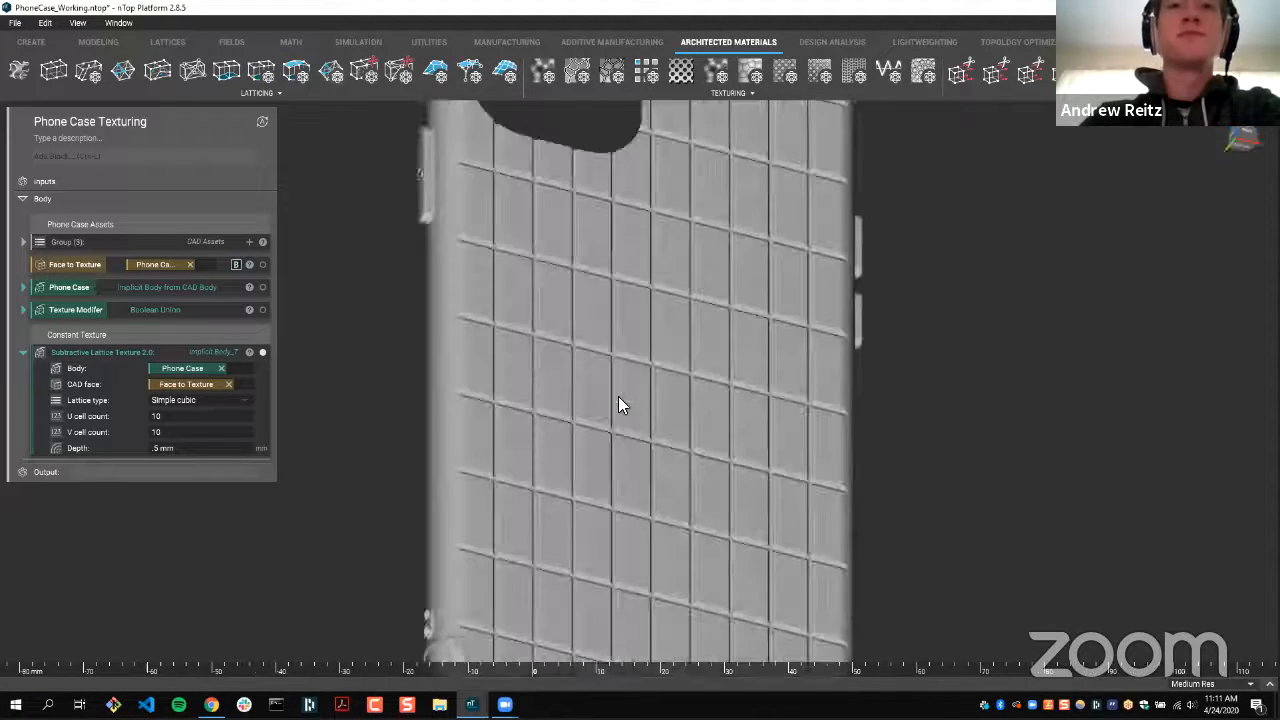
{"action": "key", "text": "y"}
{"action": "scroll", "coordinate": [590, 403], "scroll_direction": "down", "scroll_amount": 4}
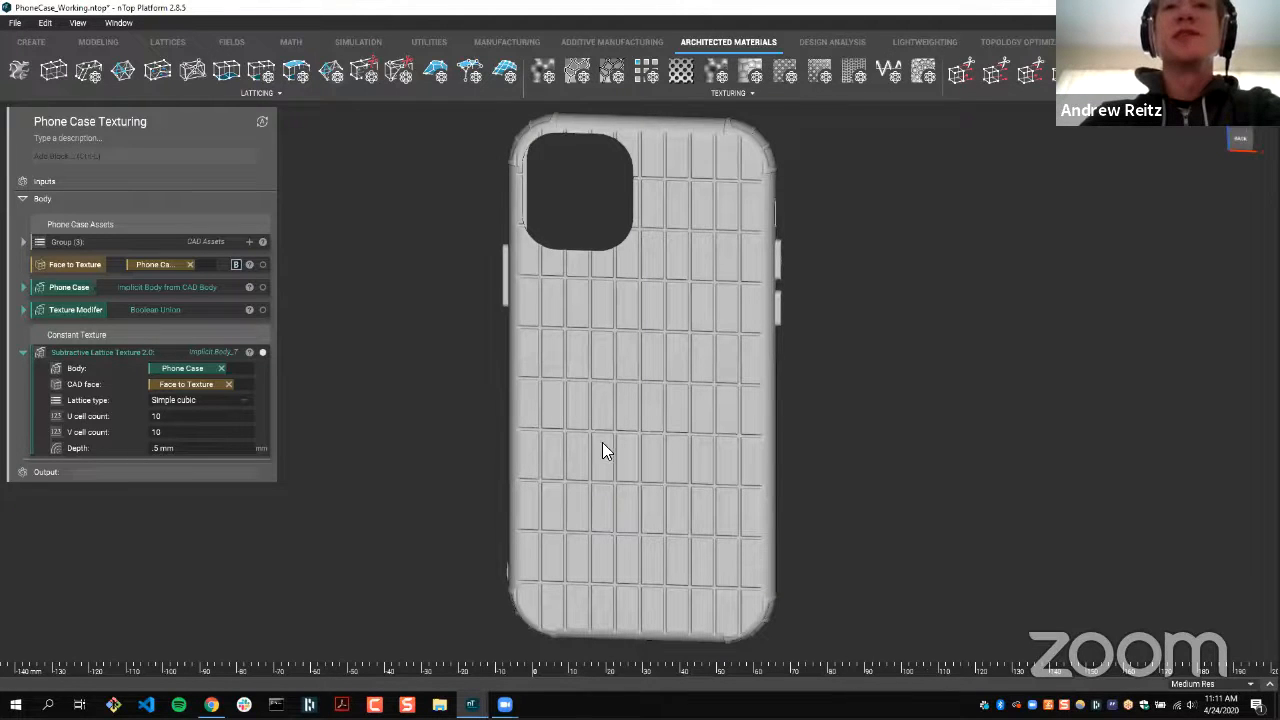
{"action": "scroll", "coordinate": [572, 302], "scroll_direction": "down", "scroll_amount": 1}
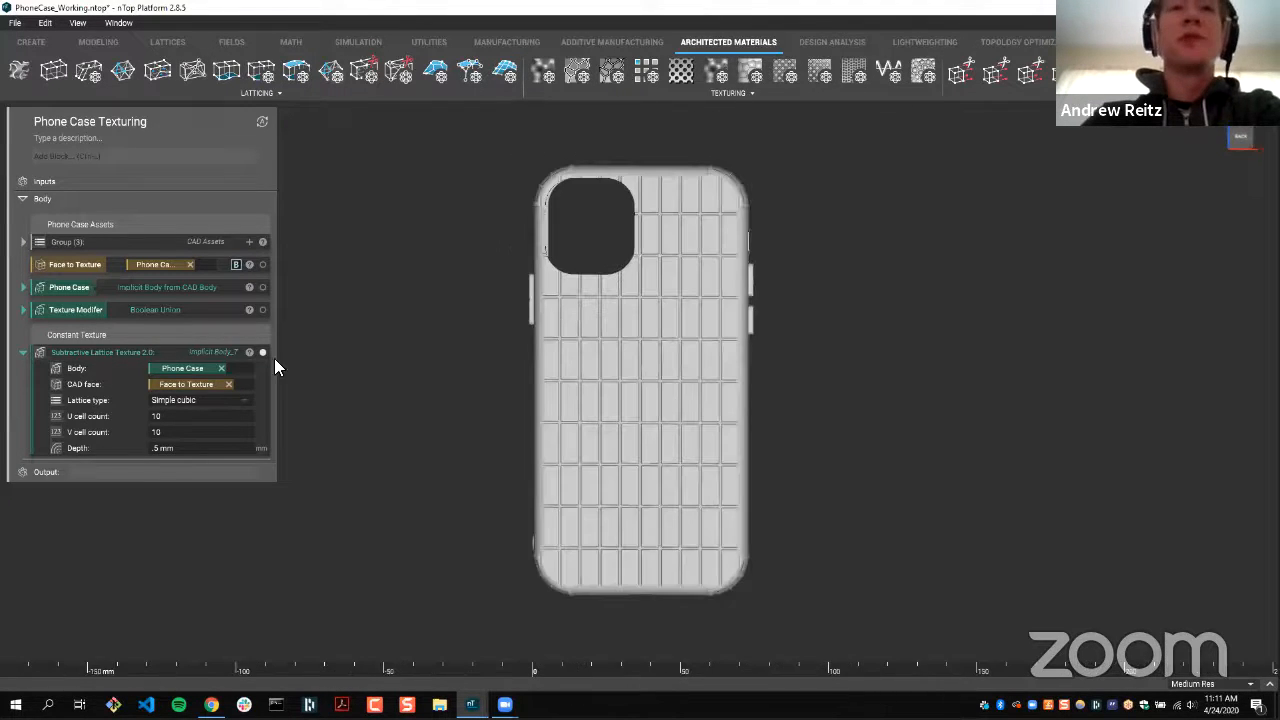
{"action": "double_click", "coordinate": [196, 418]}
{"action": "type", "text": "20"}
{"action": "key", "text": "Return"}
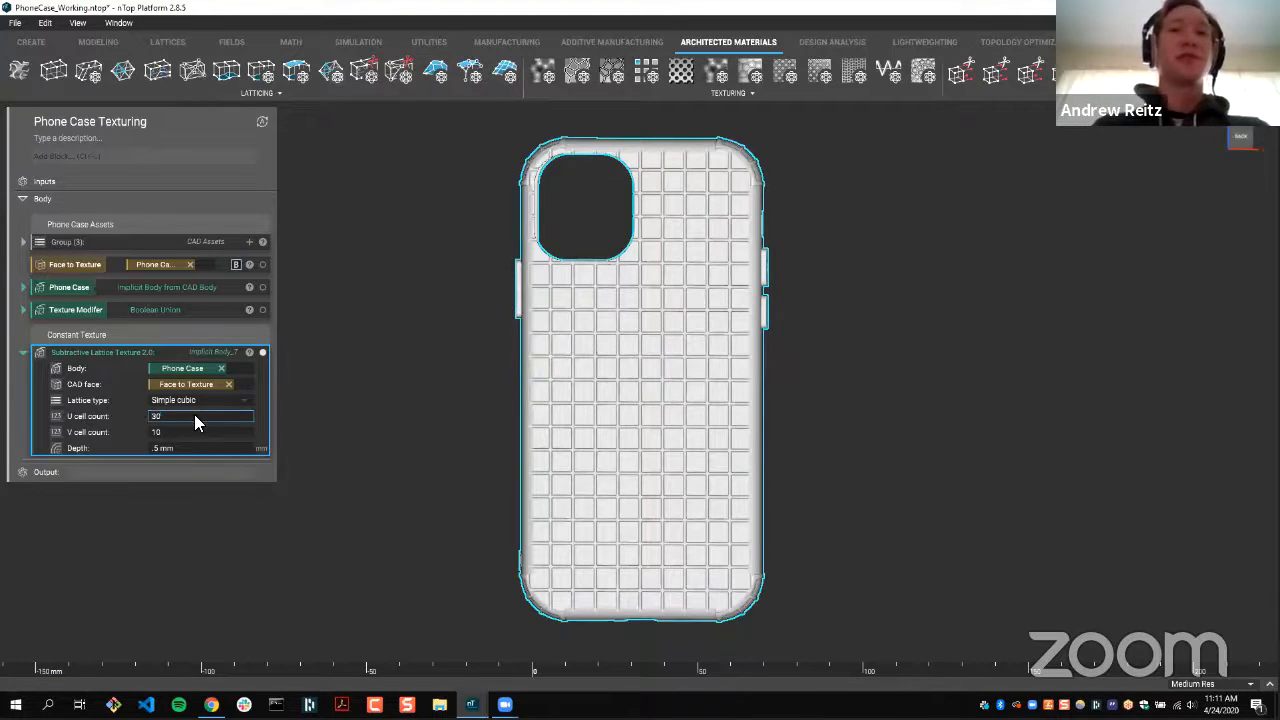
{"action": "key", "text": "Return"}
- Set the constant lattice texture's V cell count to 15
{"action": "left_click", "coordinate": [204, 432]}
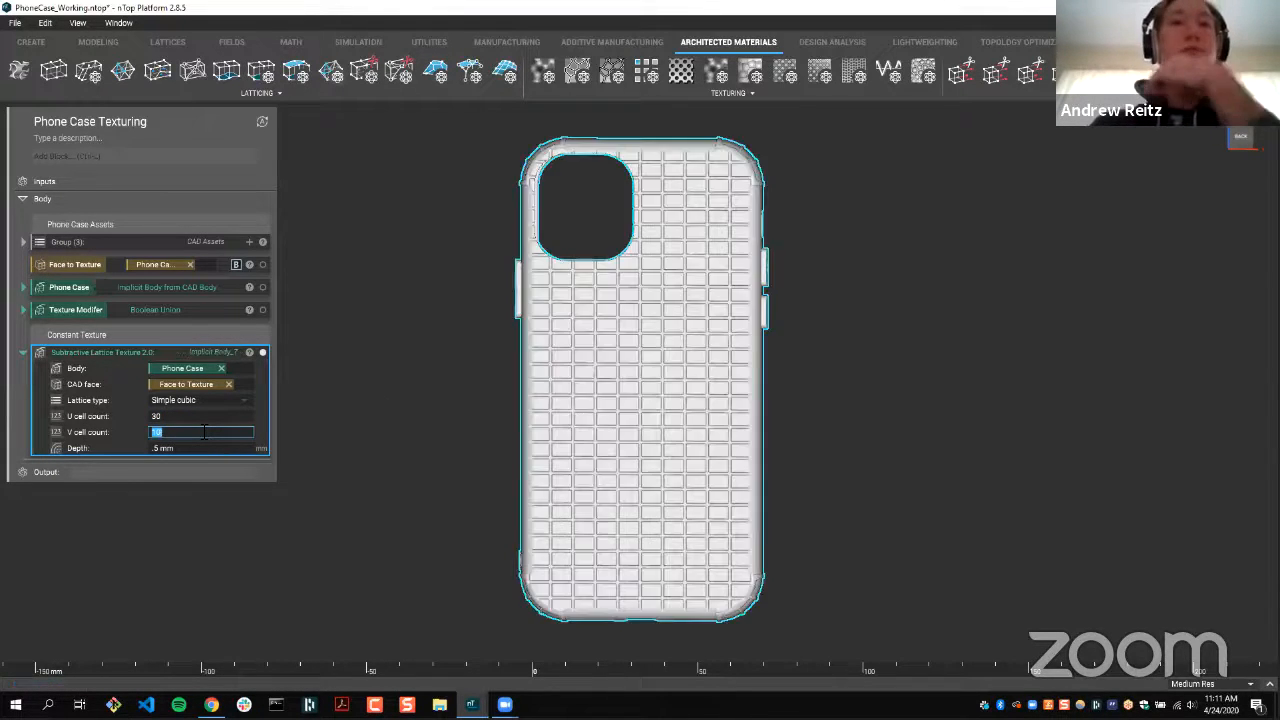
{"action": "type", "text": "15"}
{"action": "key", "text": "Return"}
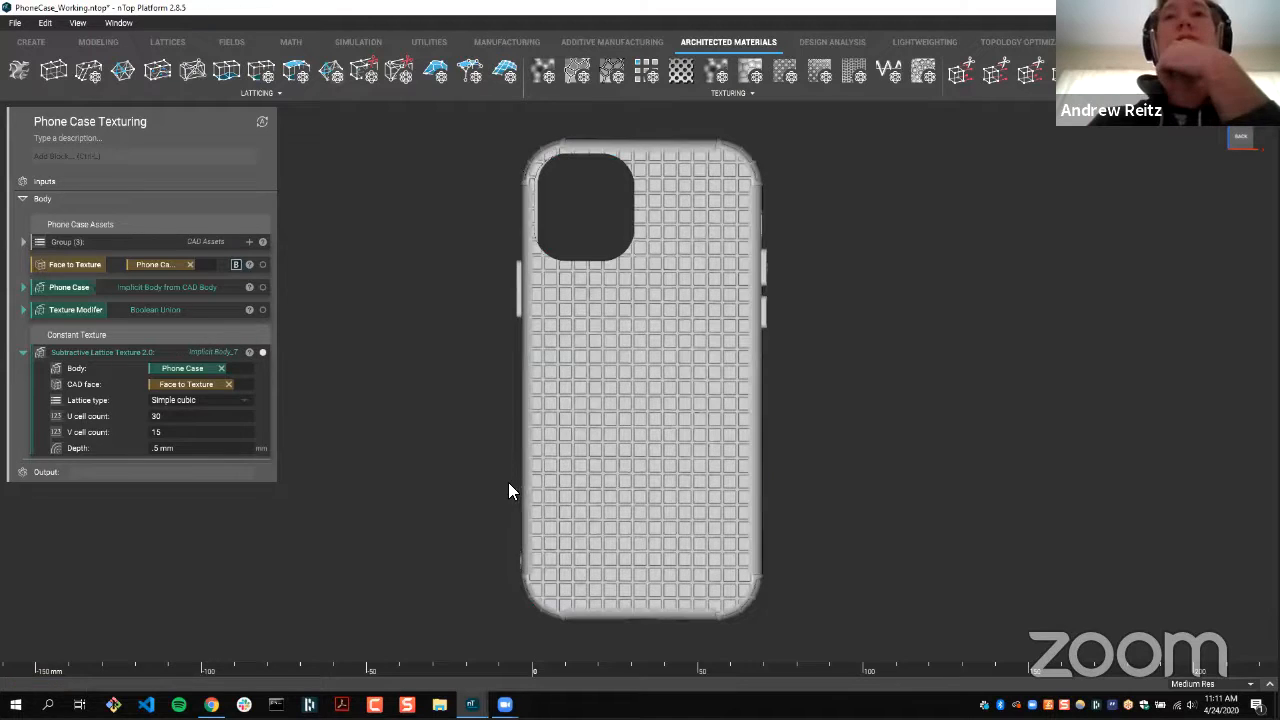
- Examine the cubic lattice texture across the phone case back, its bottom edge, rounded corners and camera cutout
{"action": "right_click_drag", "start_coordinate": [537, 477], "coordinate": [540, 416]}
{"action": "key", "text": "f"}
{"action": "scroll", "coordinate": [592, 436], "scroll_direction": "down", "scroll_amount": 2}
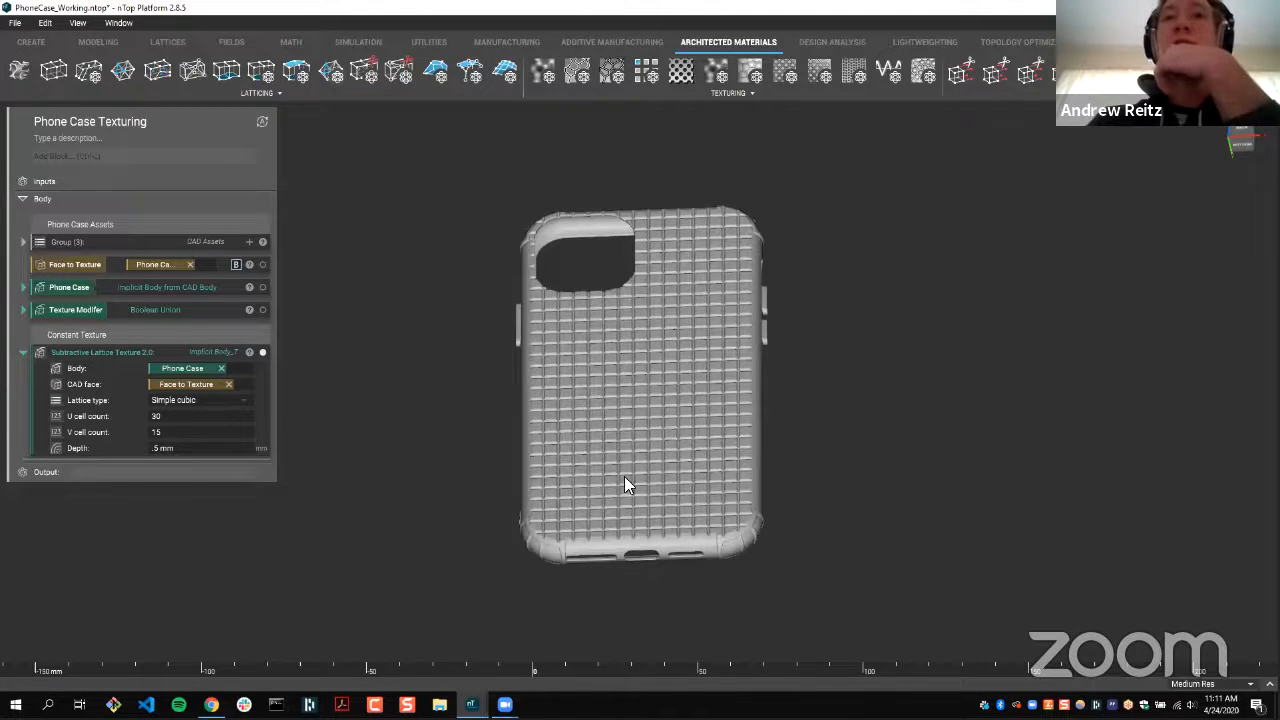
{"action": "scroll", "coordinate": [624, 476], "scroll_direction": "up", "scroll_amount": 2}
{"action": "right_click_drag", "start_coordinate": [612, 506], "coordinate": [648, 518]}
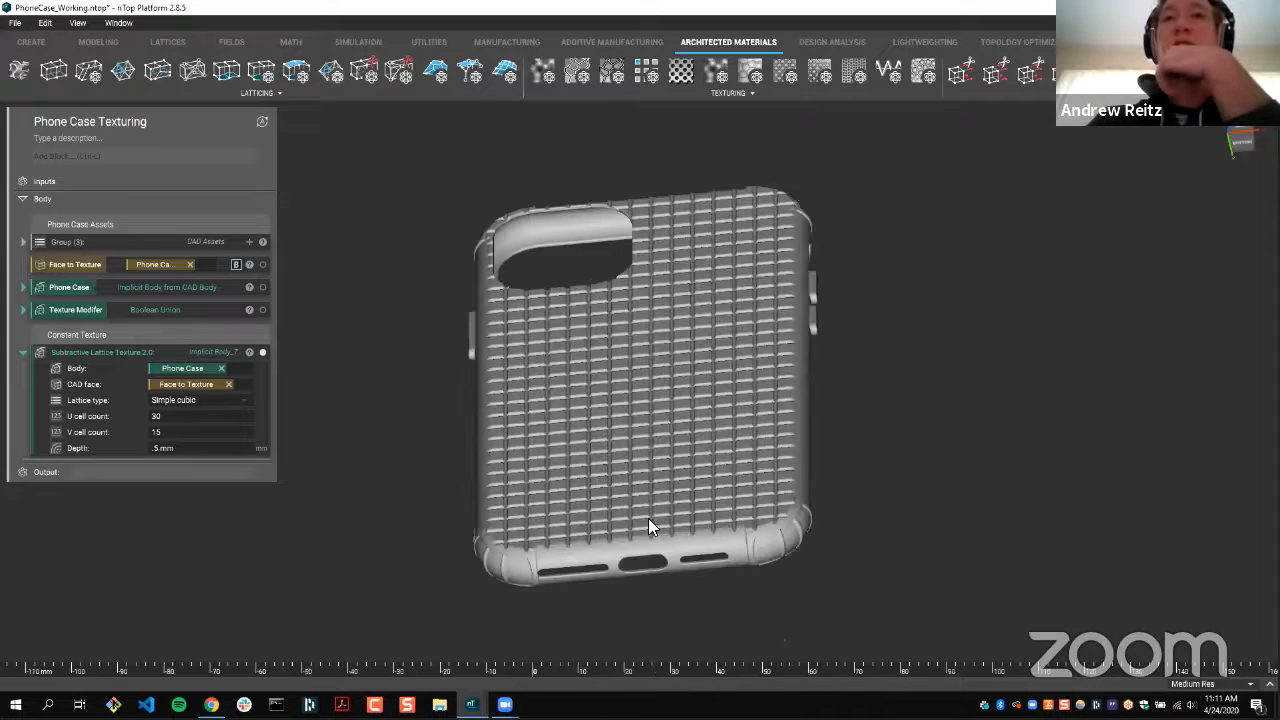
{"action": "key", "text": "f"}
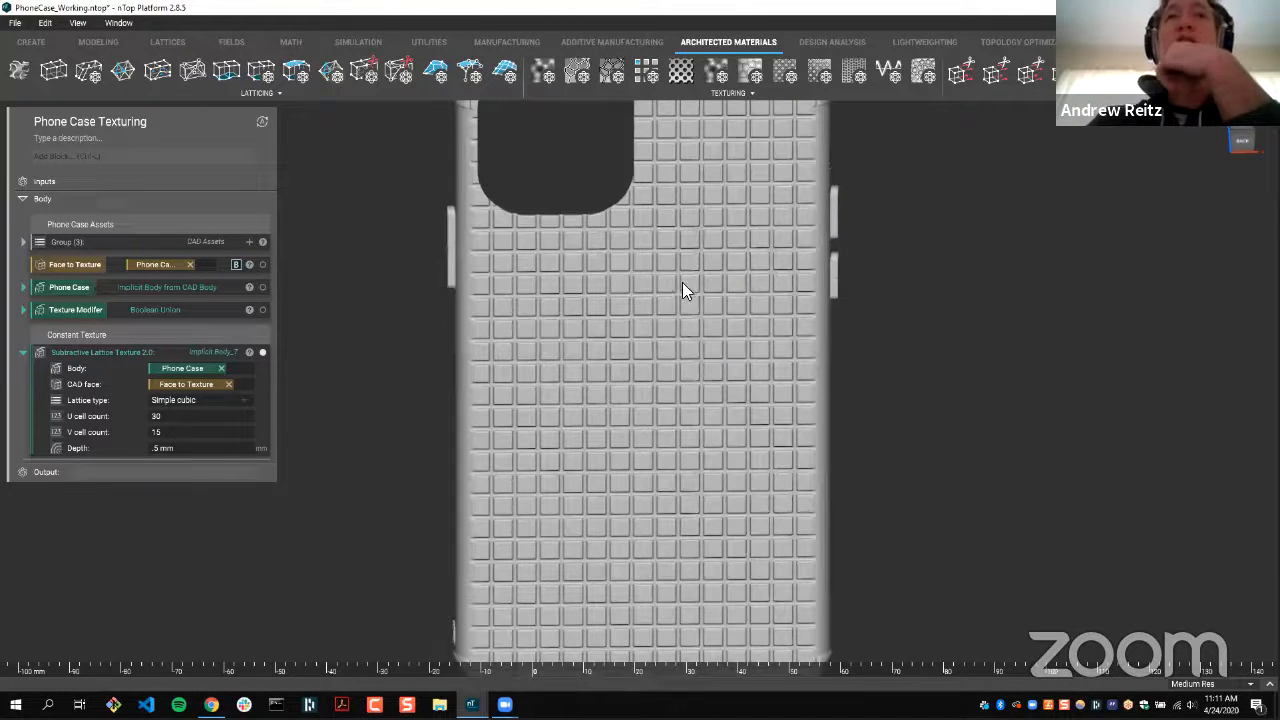
{"action": "scroll", "coordinate": [682, 282], "scroll_direction": "down", "scroll_amount": 2}
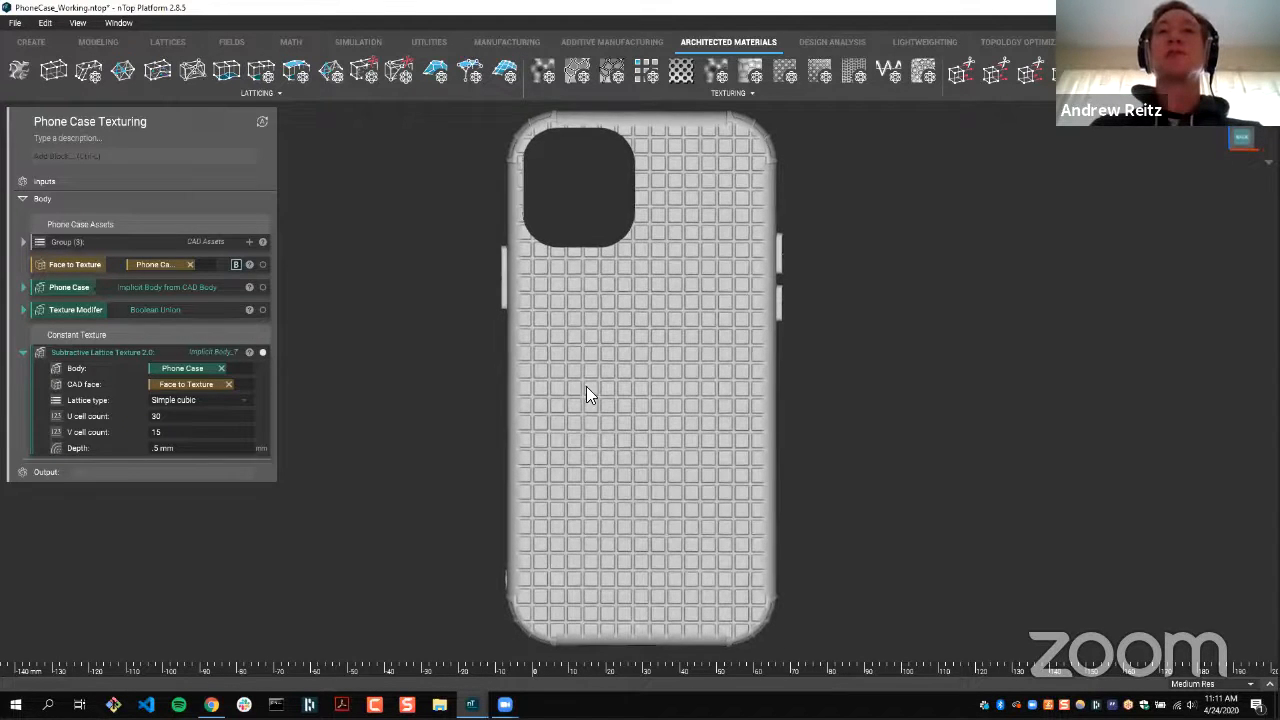
{"action": "scroll", "coordinate": [591, 191], "scroll_direction": "up", "scroll_amount": 5}
{"action": "right_click_drag", "start_coordinate": [740, 543], "coordinate": [651, 206]}
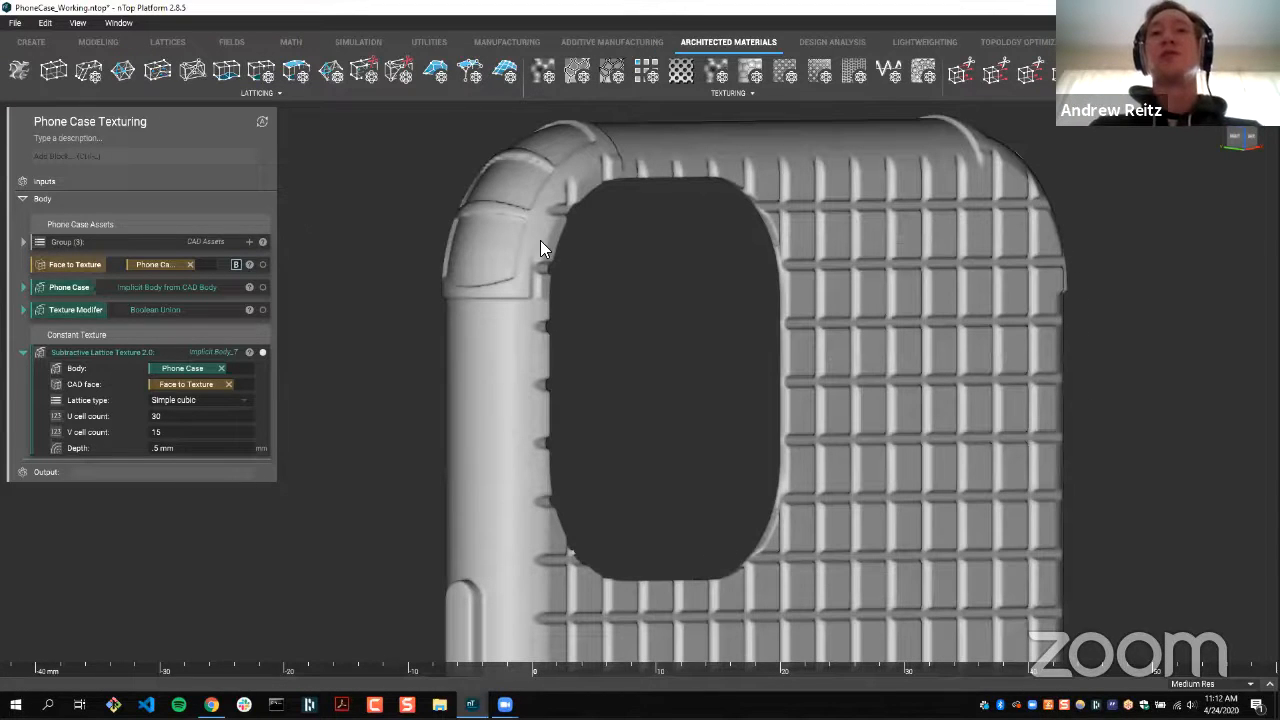
{"action": "scroll", "coordinate": [608, 480], "scroll_direction": "down", "scroll_amount": 3}
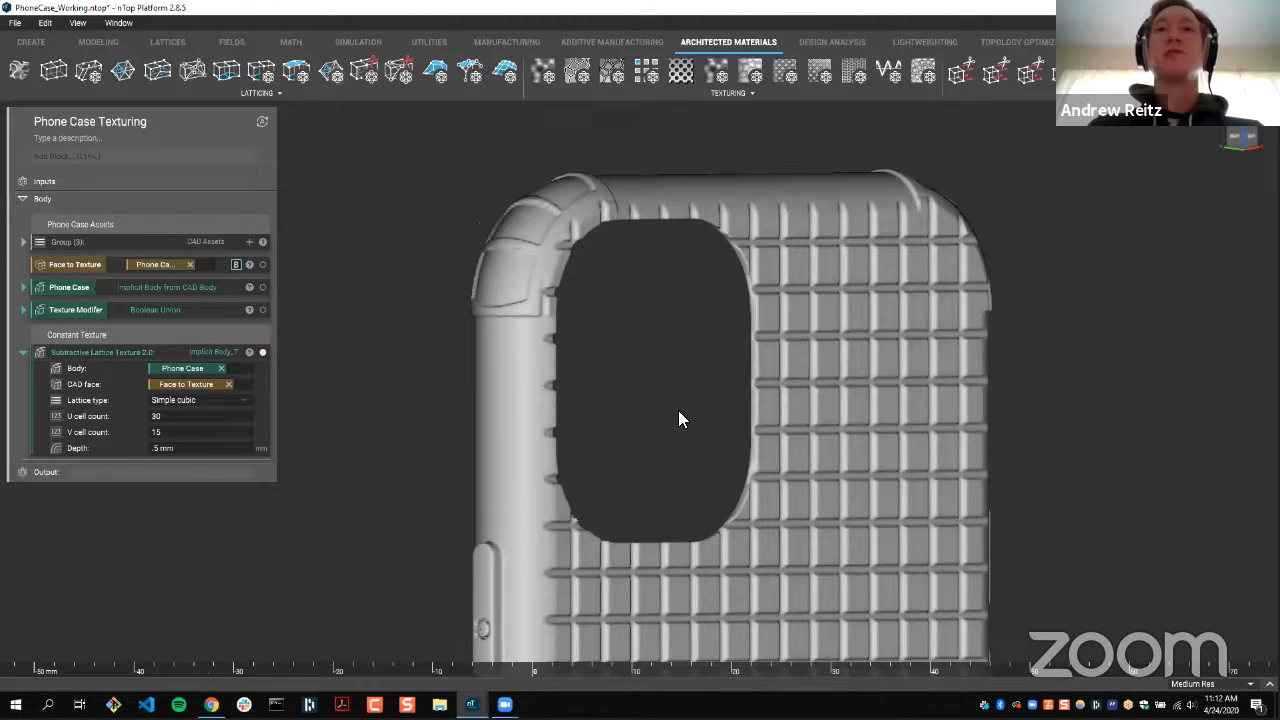
{"action": "scroll", "coordinate": [815, 344], "scroll_direction": "up", "scroll_amount": 3}
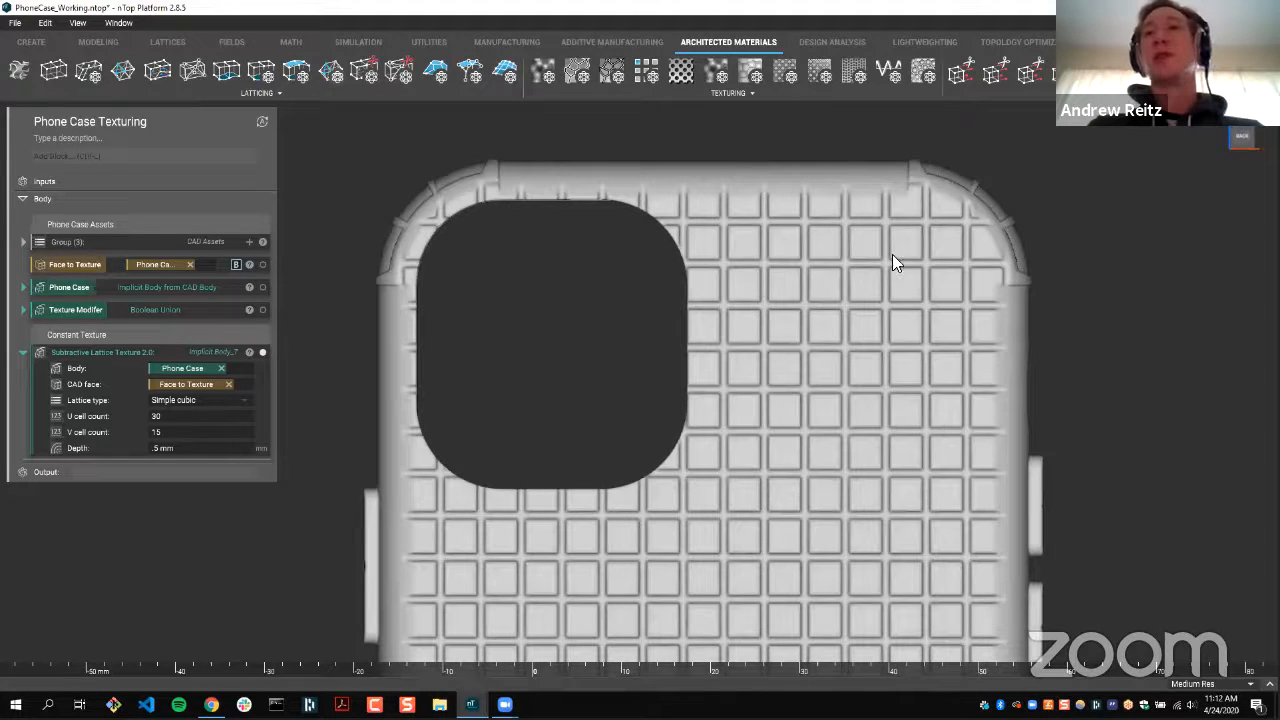
{"action": "scroll", "coordinate": [908, 330], "scroll_direction": "down", "scroll_amount": 2}
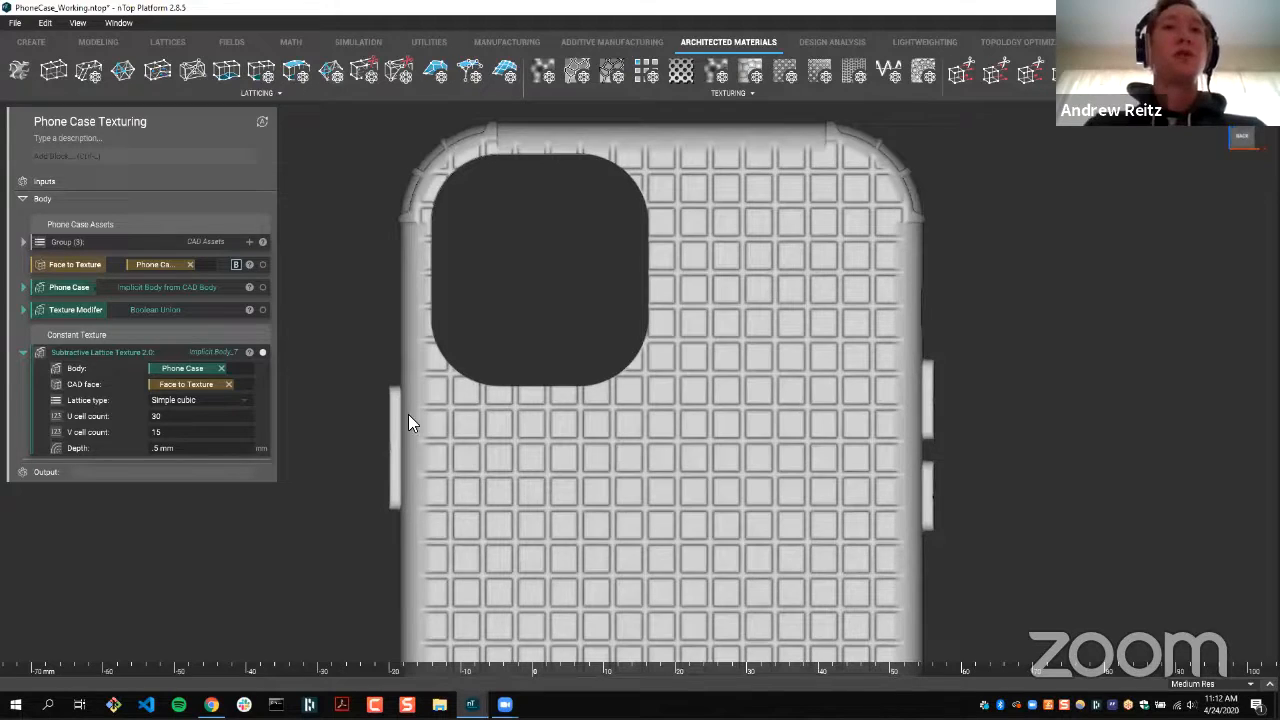
{"action": "scroll", "coordinate": [408, 420], "scroll_direction": "down", "scroll_amount": 2}
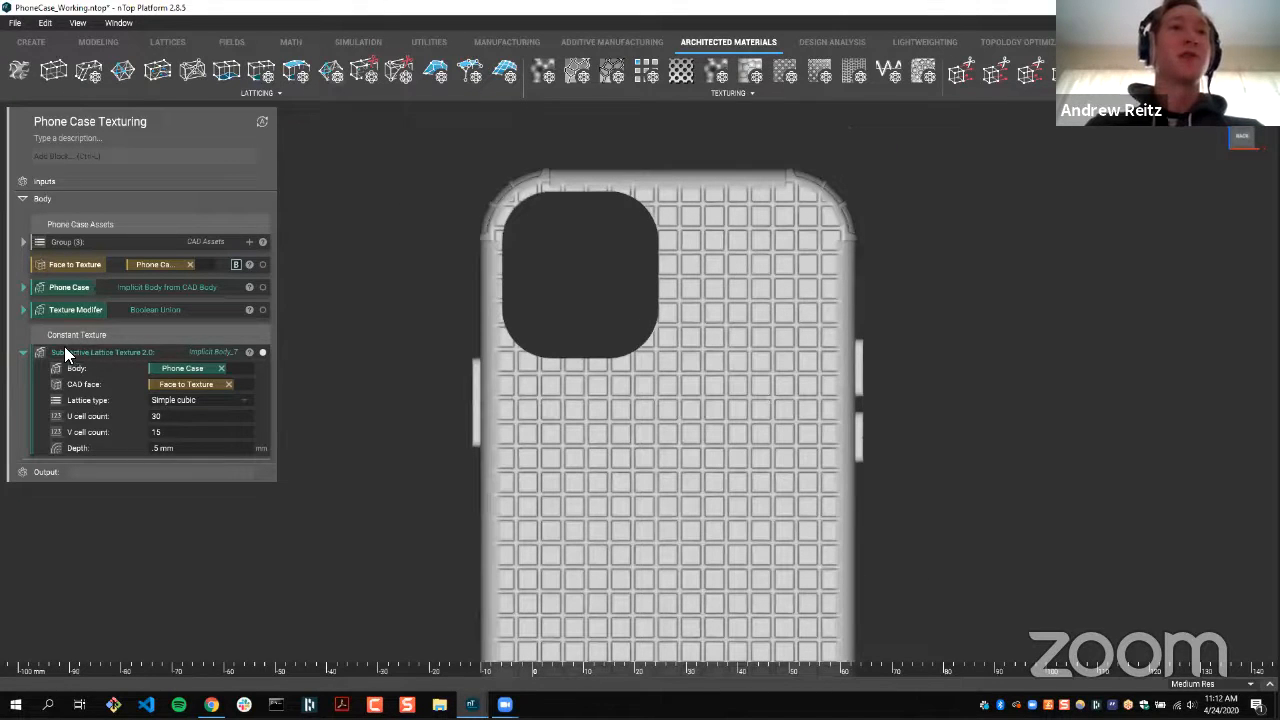
- Duplicate the Constant Texture heading with its Subtractive Lattice Texture block and rename the copied heading as a Variable Texture section
{"action": "left_click", "coordinate": [74, 350]}
{"action": "right_click", "coordinate": [106, 350]}
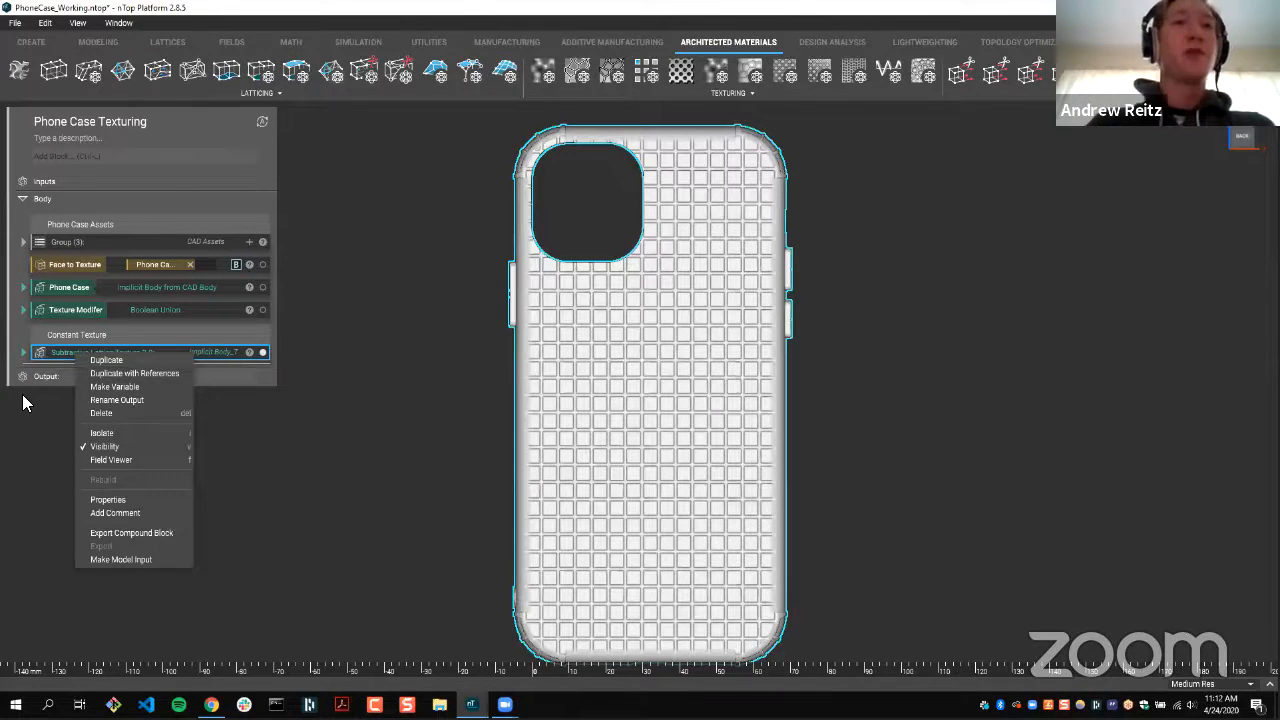
{"action": "left_click", "coordinate": [106, 360]}
{"action": "double_click", "coordinate": [62, 377]}
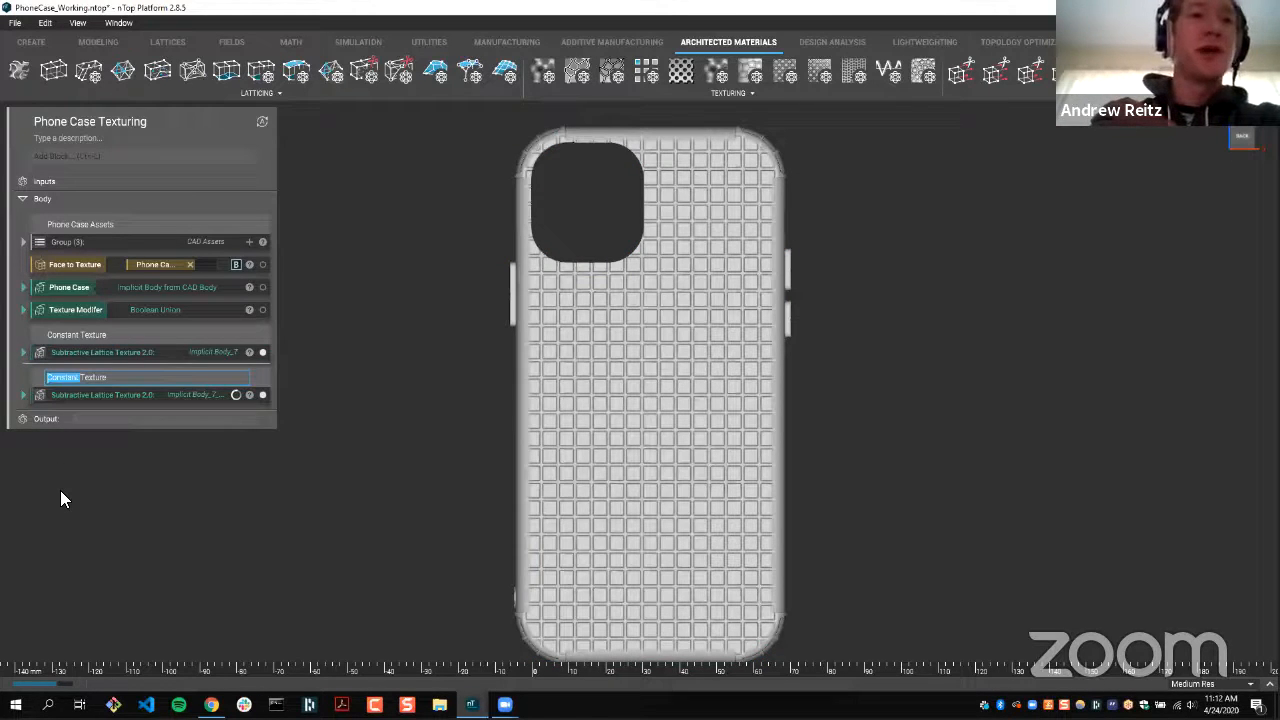
{"action": "type", "text": "Variable"}
{"action": "key", "text": "Return"}
{"action": "left_click", "coordinate": [456, 398]}
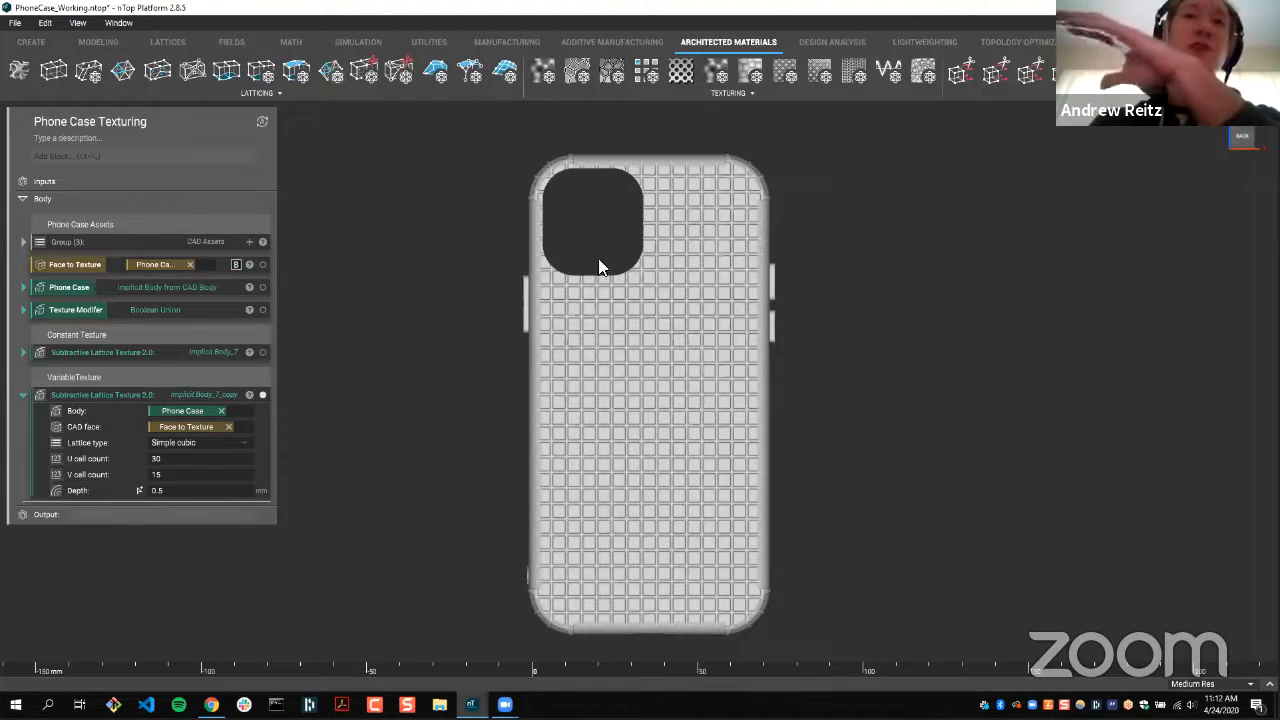
- Show the Texture Modifer body, examine how it surrounds the textured phone case from several angles, and hide it again
{"action": "left_click", "coordinate": [218, 308]}
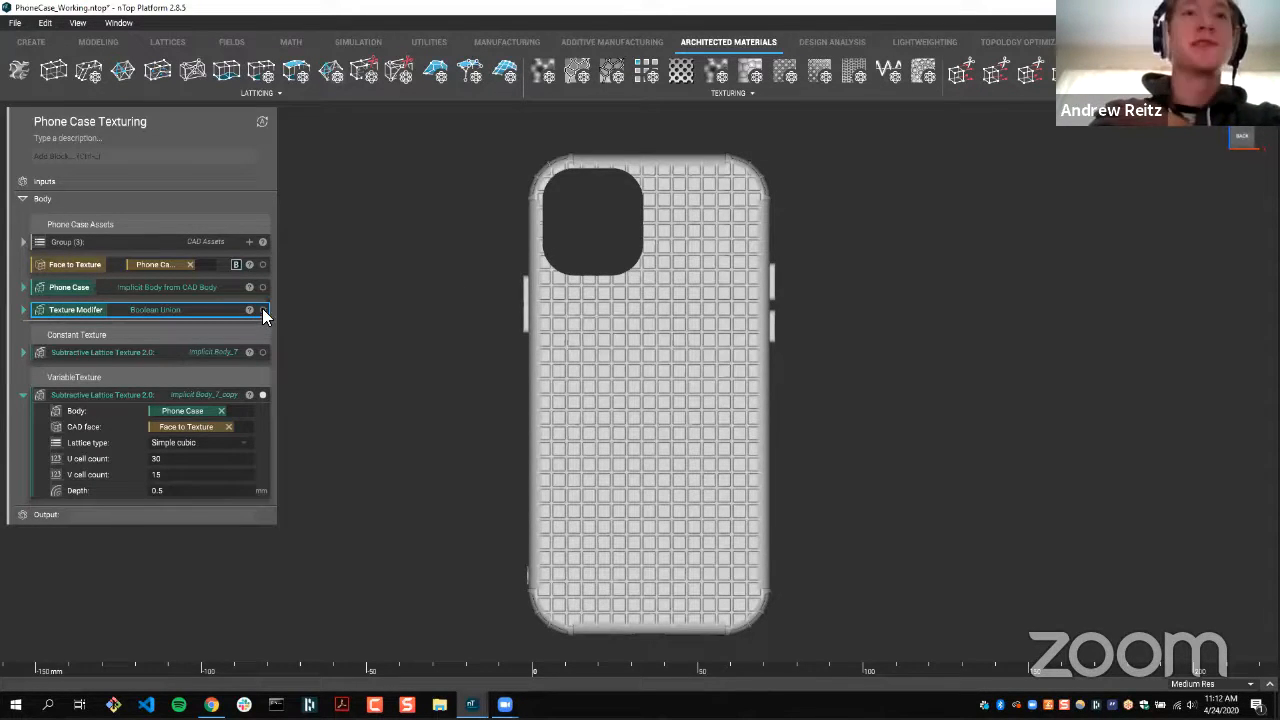
{"action": "left_click", "coordinate": [262, 310]}
{"action": "right_click_drag", "start_coordinate": [626, 408], "coordinate": [600, 300]}
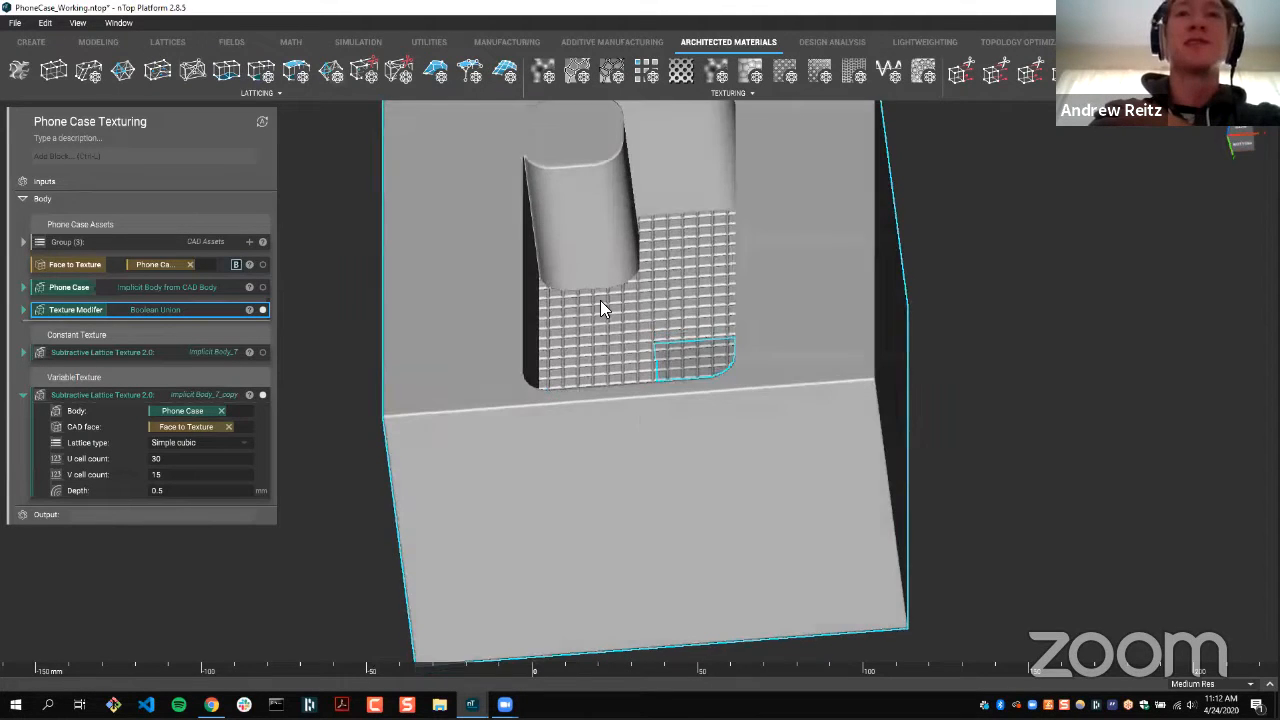
{"action": "right_click_drag", "start_coordinate": [948, 358], "coordinate": [812, 352]}
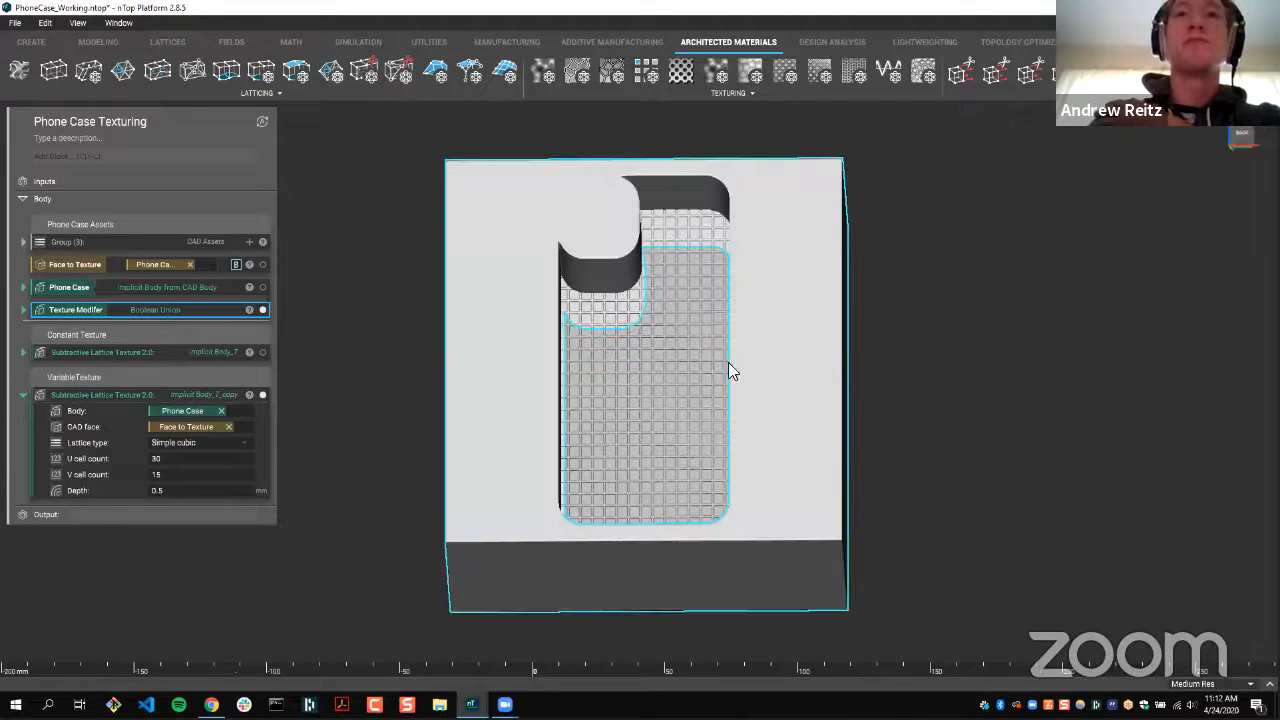
{"action": "scroll", "coordinate": [670, 328], "scroll_direction": "up", "scroll_amount": 2}
{"action": "right_click_drag", "start_coordinate": [580, 222], "coordinate": [750, 632]}
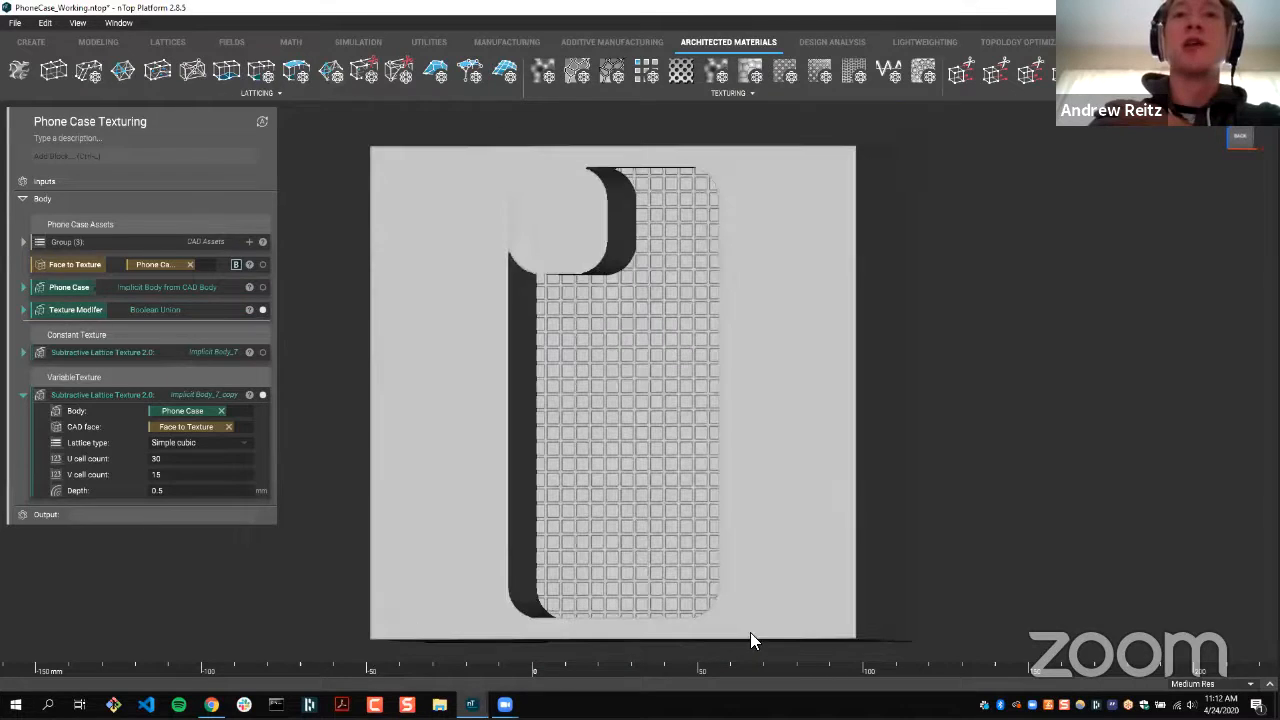
{"action": "right_click_drag", "start_coordinate": [728, 360], "coordinate": [711, 354]}
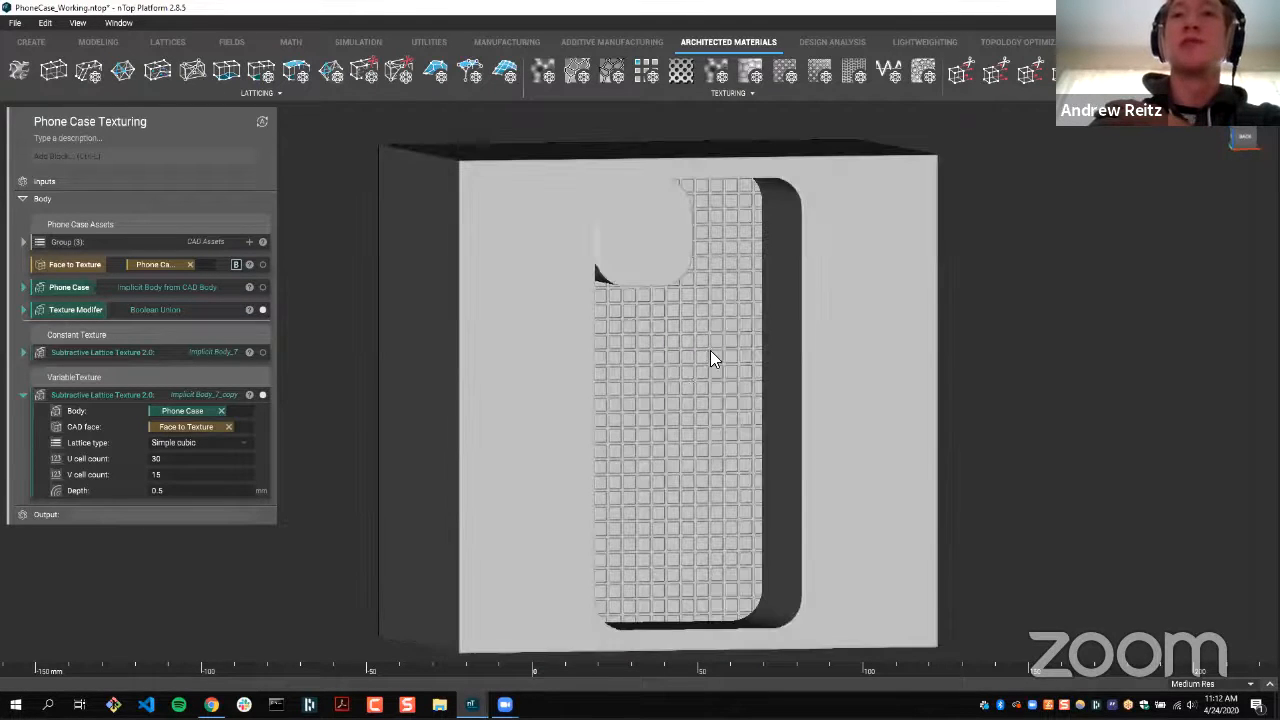
{"action": "right_click_drag", "start_coordinate": [612, 274], "coordinate": [618, 260]}
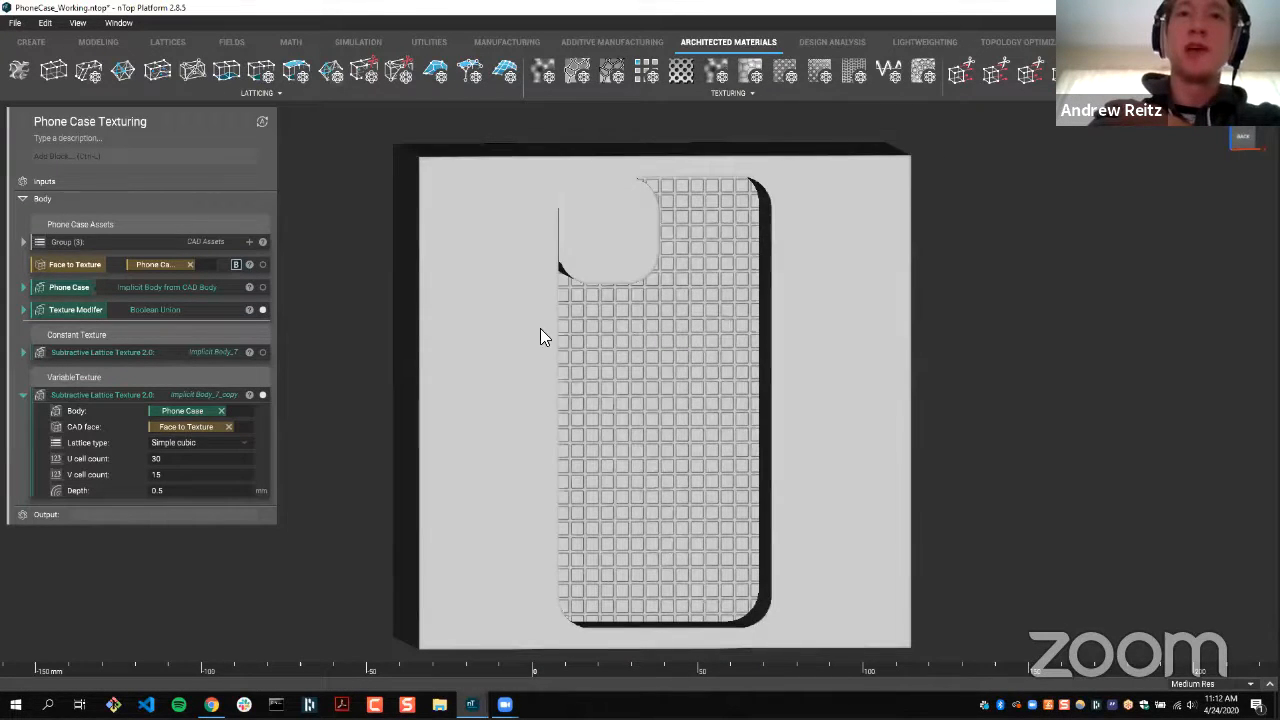
{"action": "right_click_drag", "start_coordinate": [540, 328], "coordinate": [520, 330]}
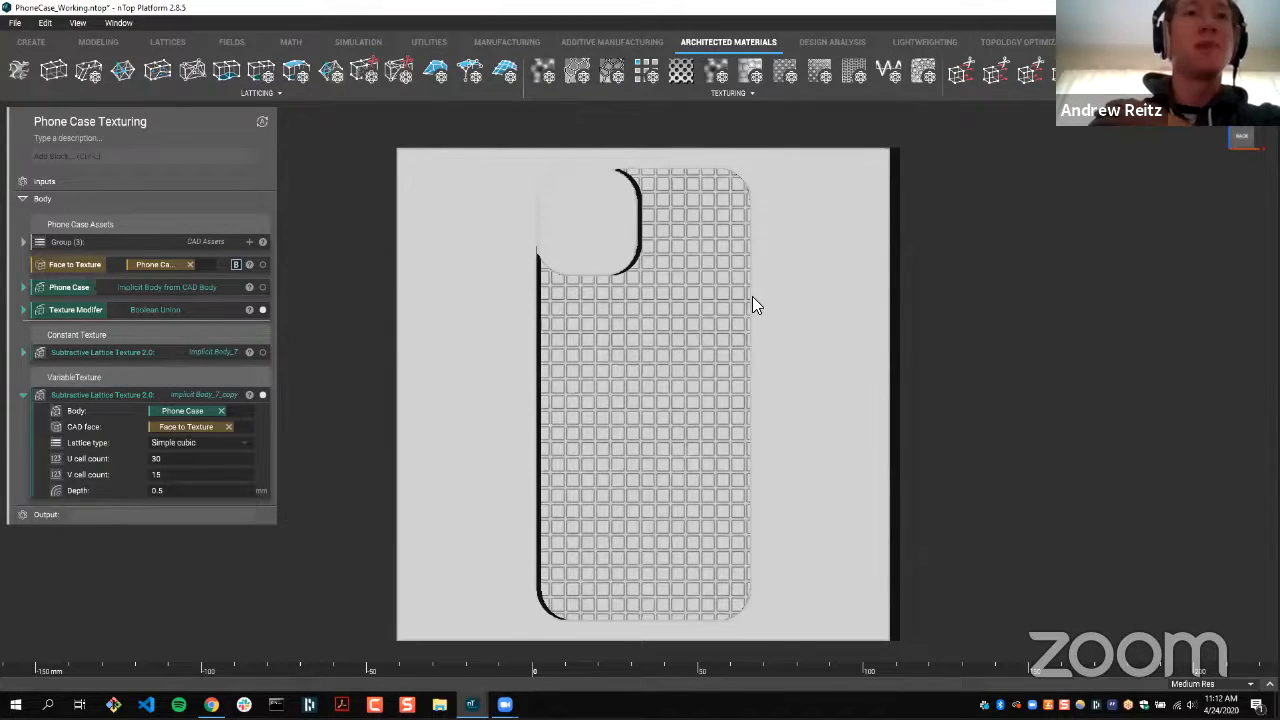
{"action": "right_click_drag", "start_coordinate": [752, 296], "coordinate": [806, 276]}
{"action": "left_click", "coordinate": [70, 310]}
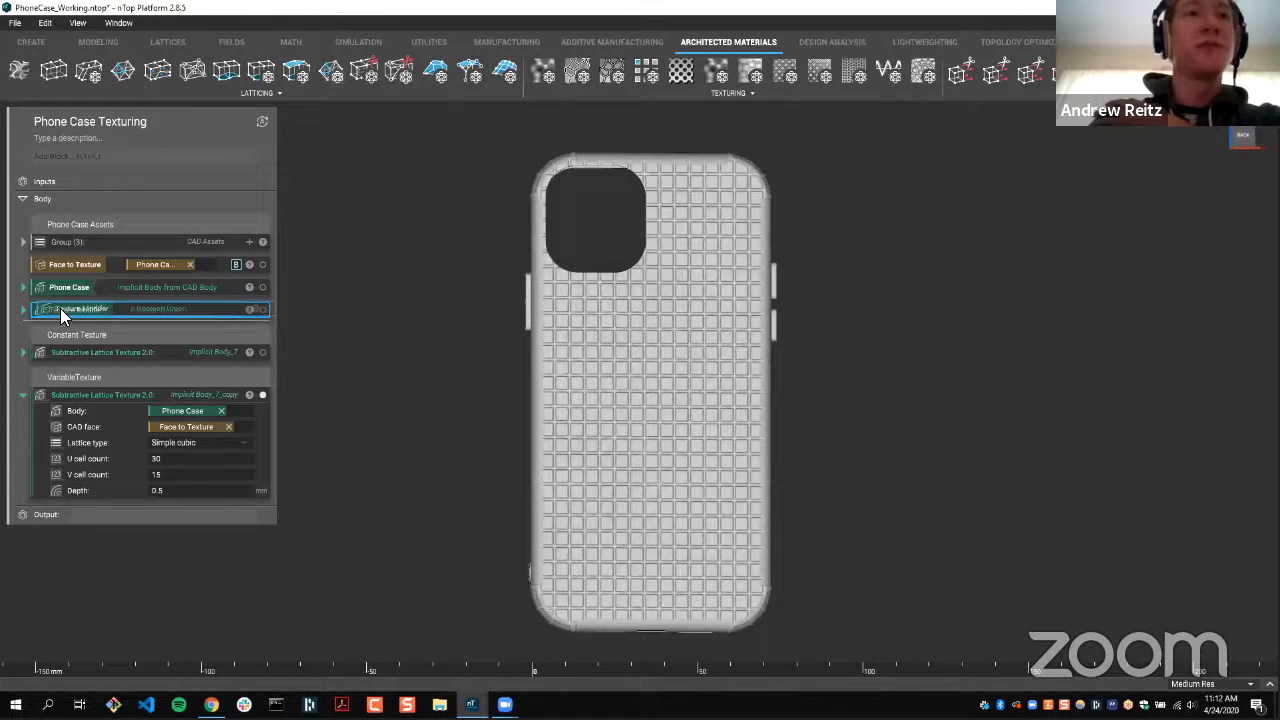
- Add a Ramp block and place it below the lattice texture in the Variable Texture section
{"action": "left_click", "coordinate": [118, 159]}
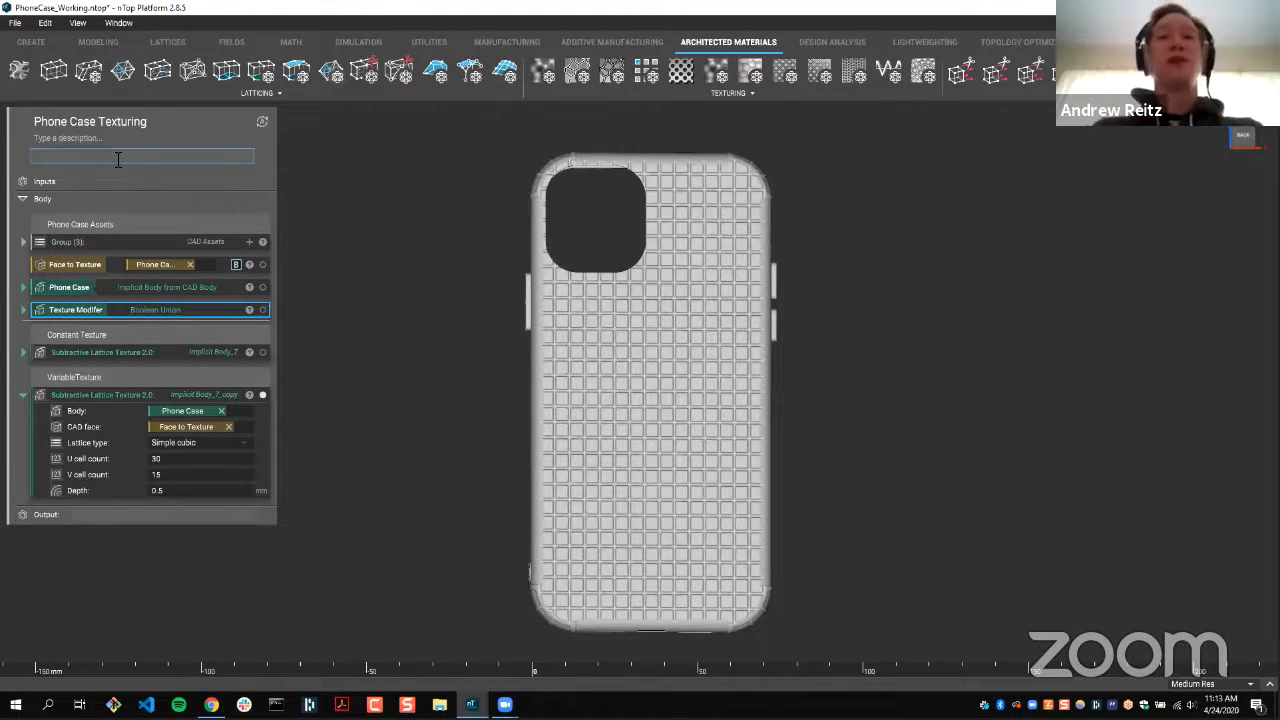
{"action": "type", "text": "ramp"}
{"action": "key", "text": "Return"}
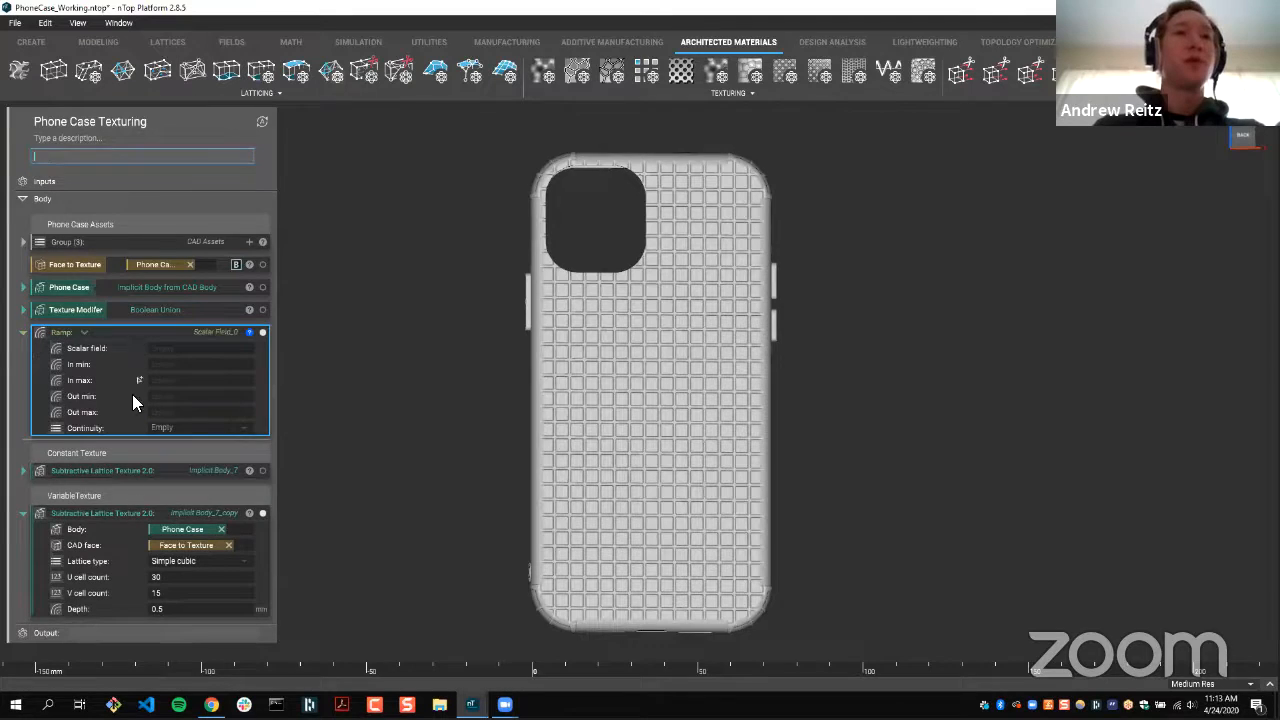
{"action": "left_click_drag", "start_coordinate": [133, 402], "coordinate": [136, 618]}
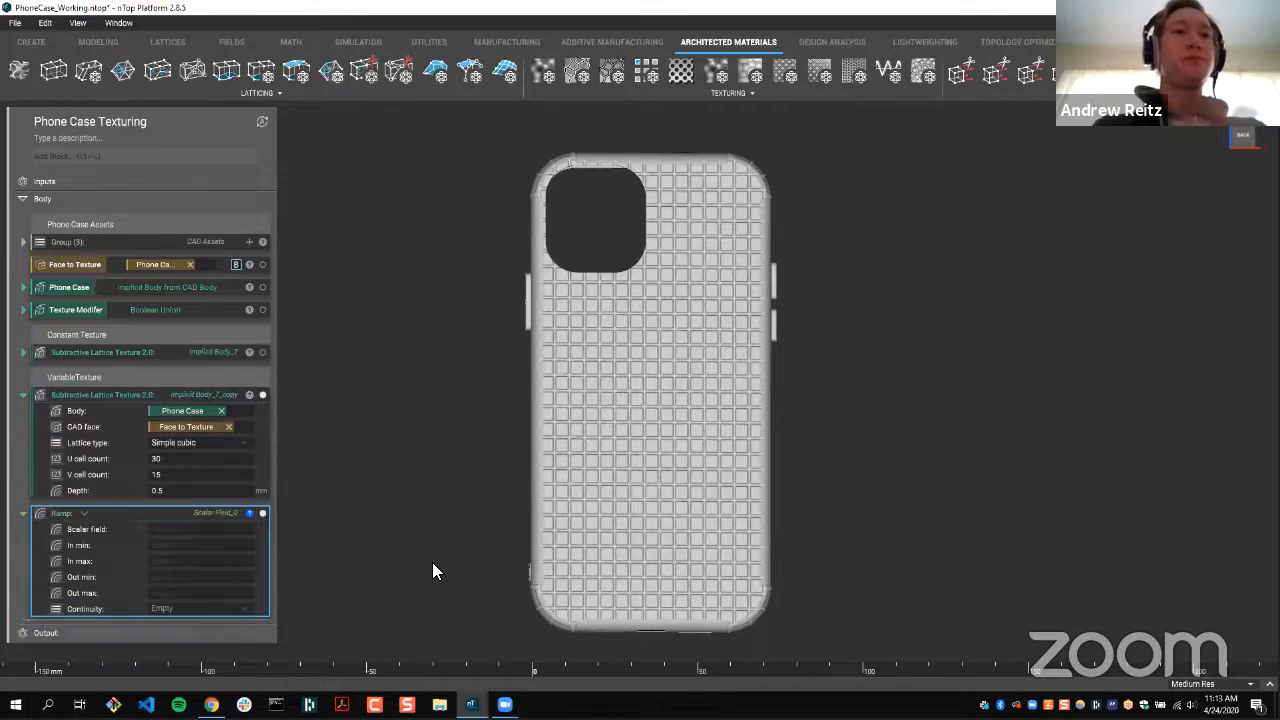
- Use the Texture Modifer body as the Ramp block's scalar field
{"action": "left_click", "coordinate": [70, 309]}
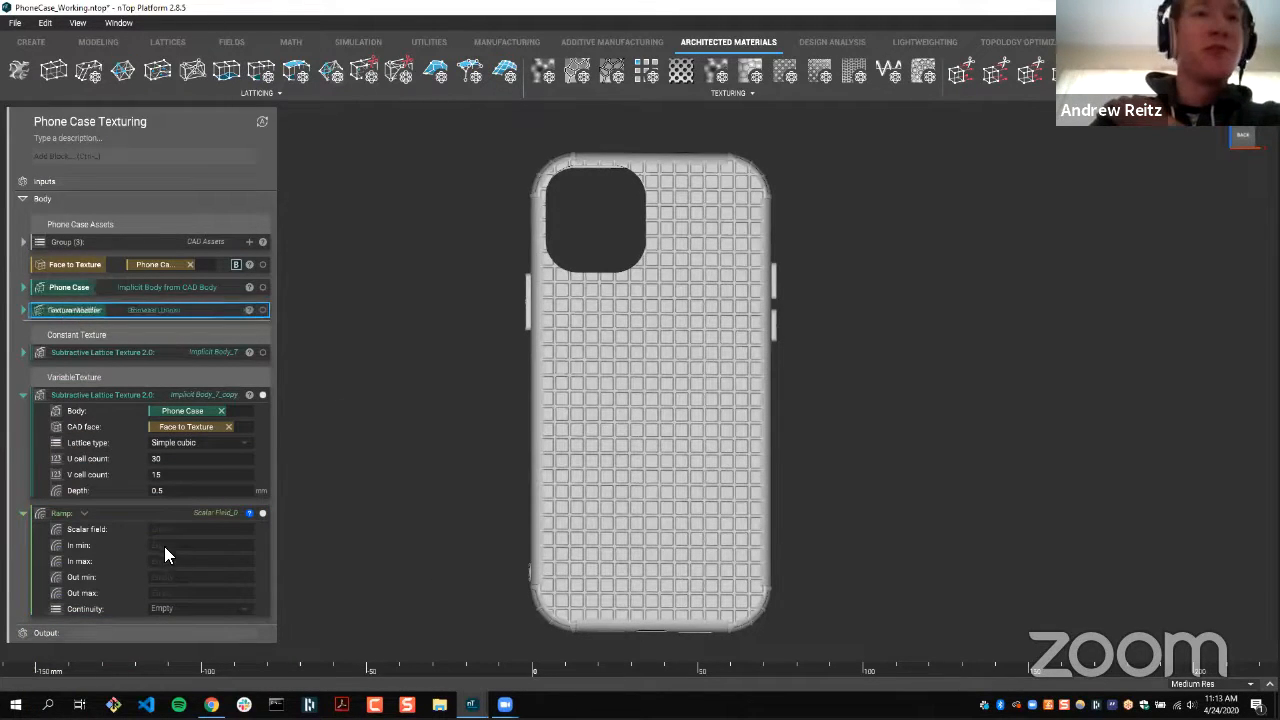
{"action": "left_click_drag", "start_coordinate": [164, 546], "coordinate": [174, 528]}
{"action": "left_click", "coordinate": [216, 545]}
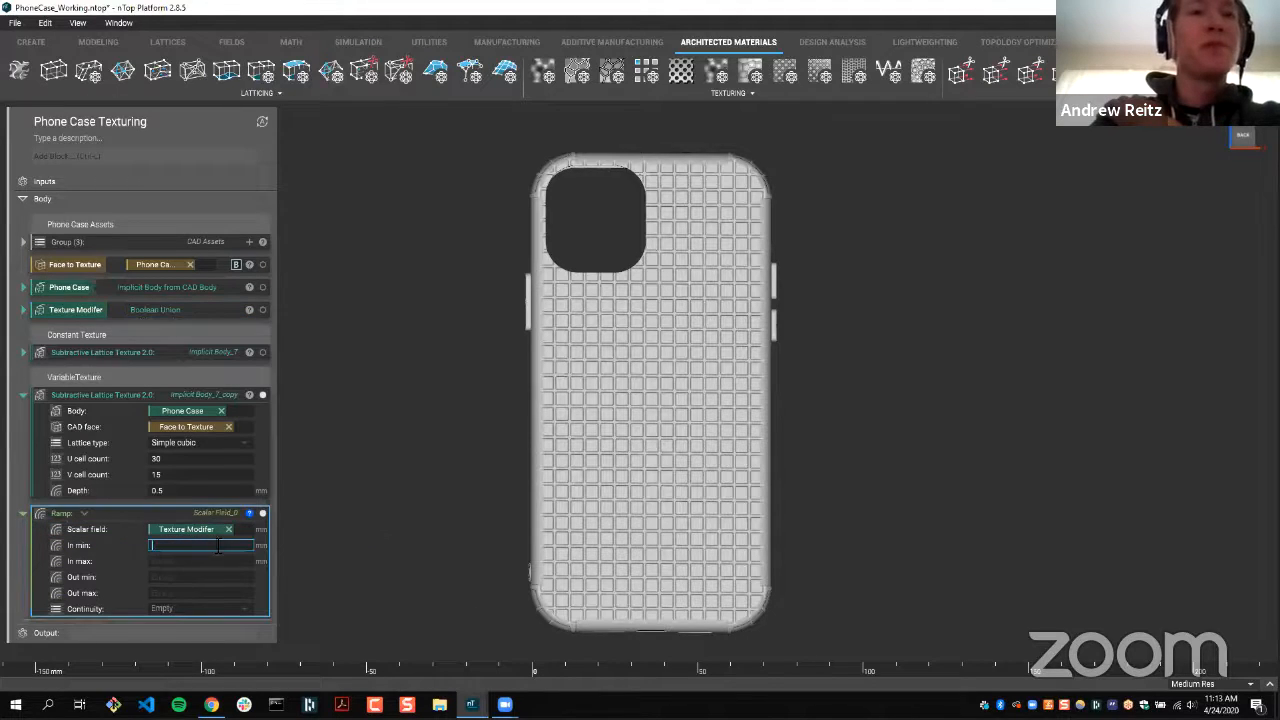
{"action": "left_click", "coordinate": [297, 535]}
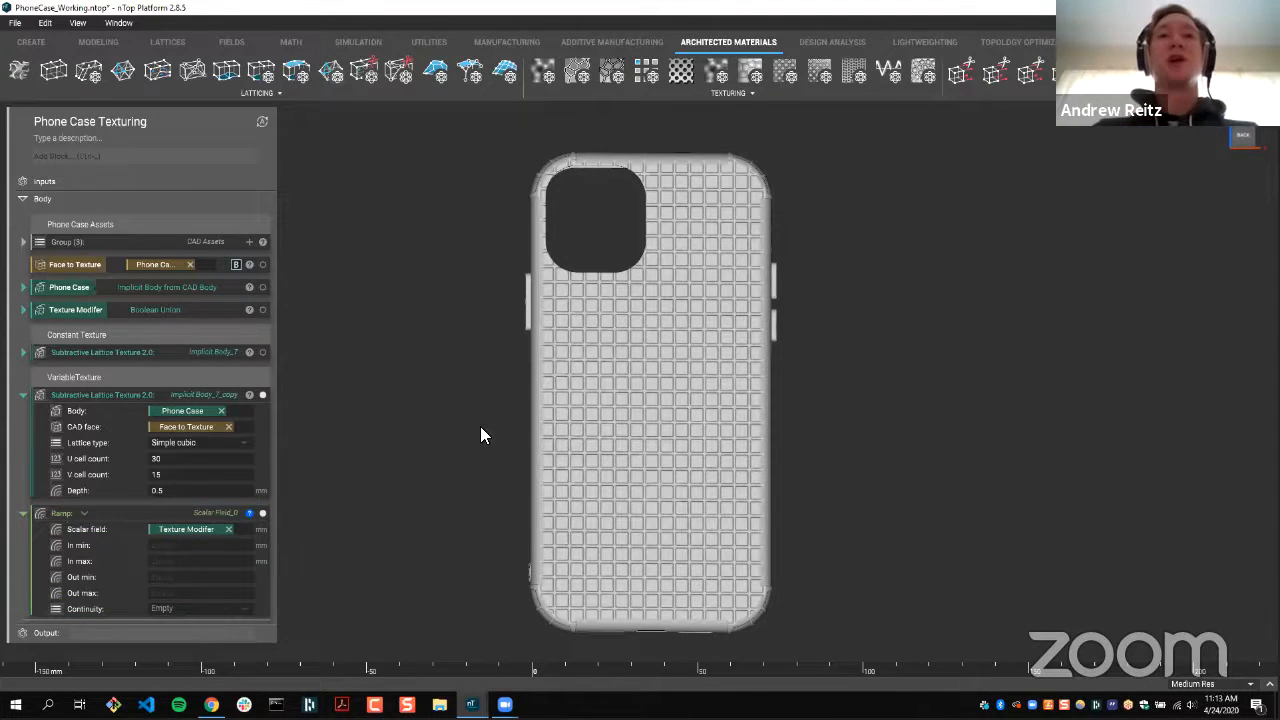
- Check the texture around the camera cutout and set the ramp's In min to 0 and Out min to 0 mm
{"action": "scroll", "coordinate": [547, 381], "scroll_direction": "up", "scroll_amount": 2}
{"action": "scroll", "coordinate": [602, 592], "scroll_direction": "up", "scroll_amount": 1}
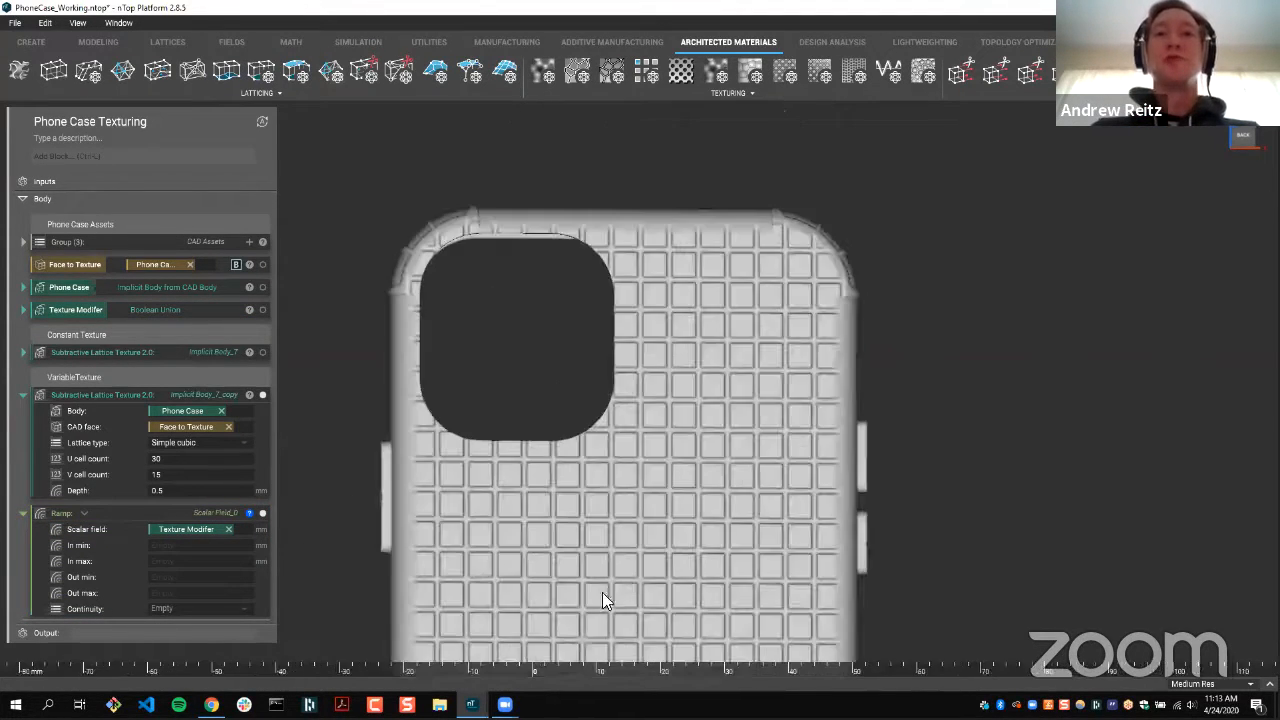
{"action": "scroll", "coordinate": [542, 665], "scroll_direction": "up", "scroll_amount": 3}
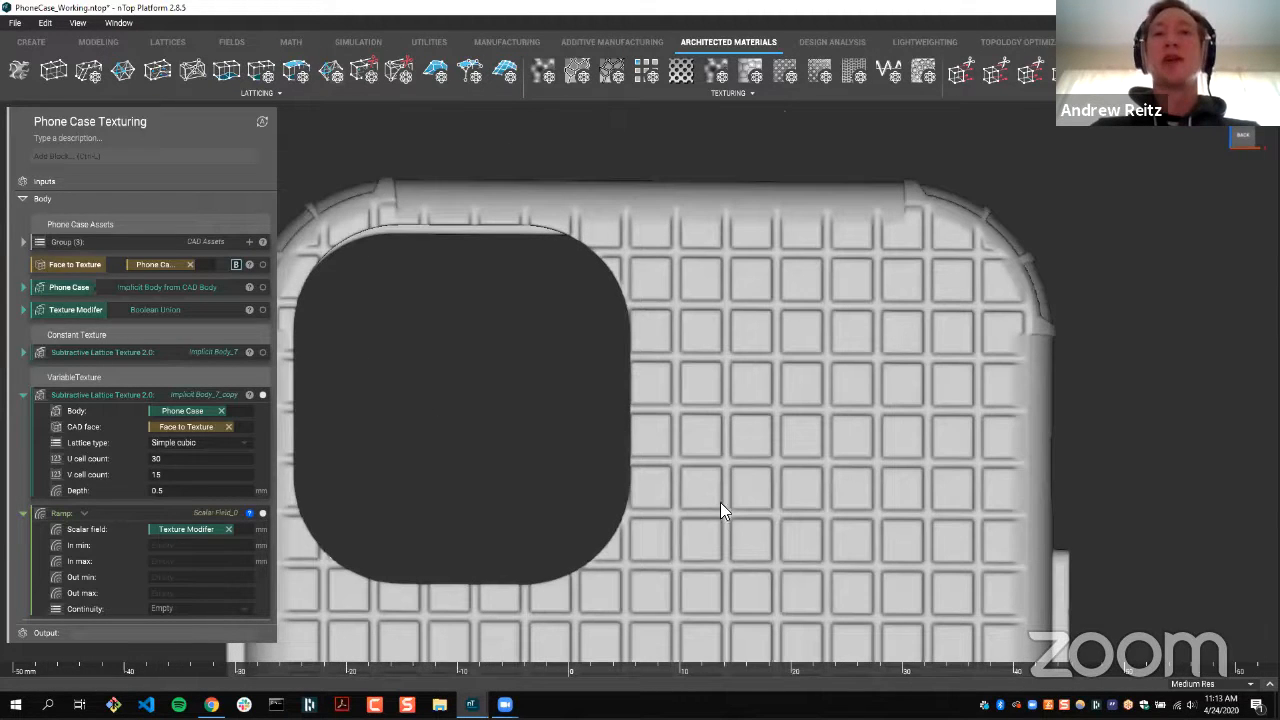
{"action": "middle_click_drag", "start_coordinate": [630, 521], "coordinate": [598, 666]}
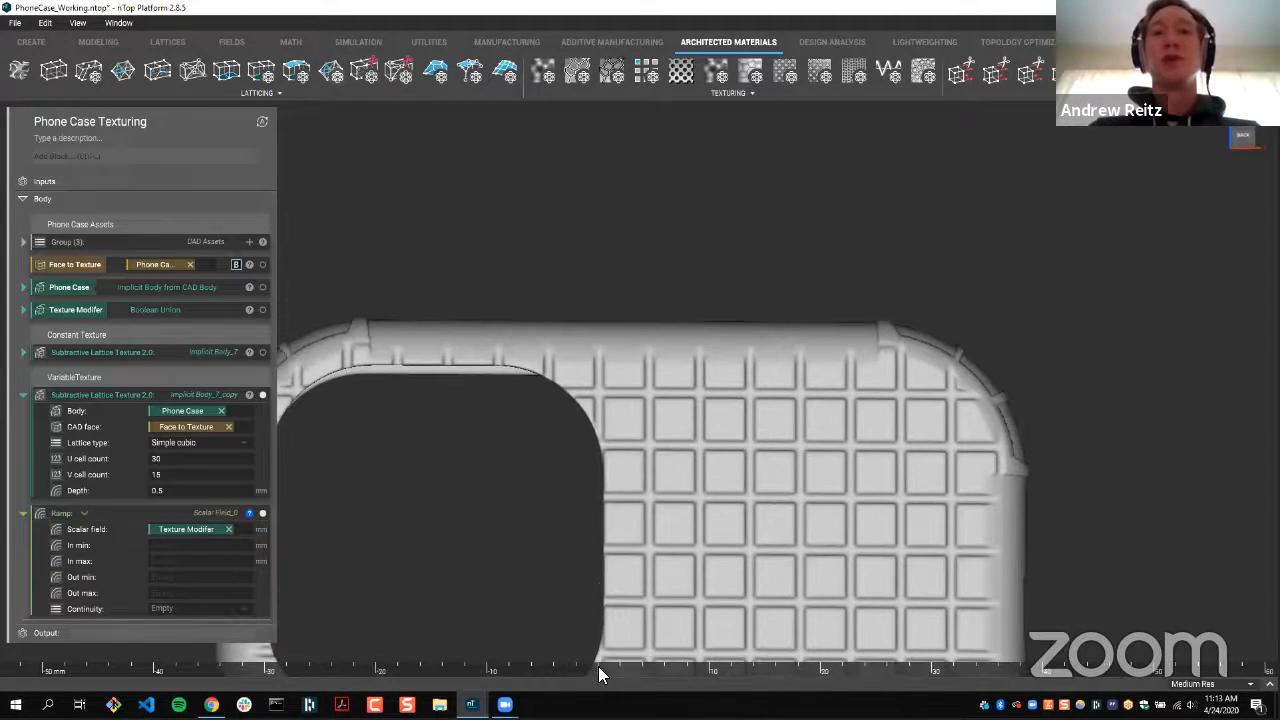
{"action": "middle_click_drag", "start_coordinate": [646, 474], "coordinate": [640, 512]}
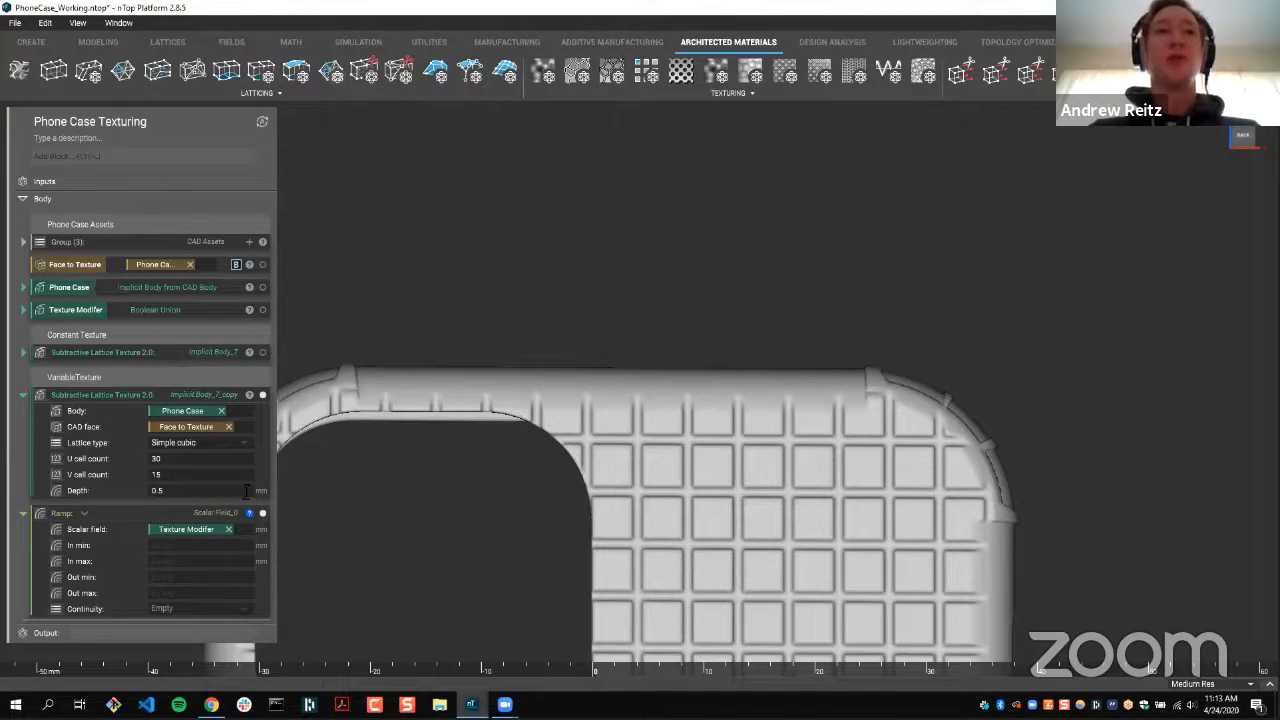
{"action": "double_click", "coordinate": [621, 370]}
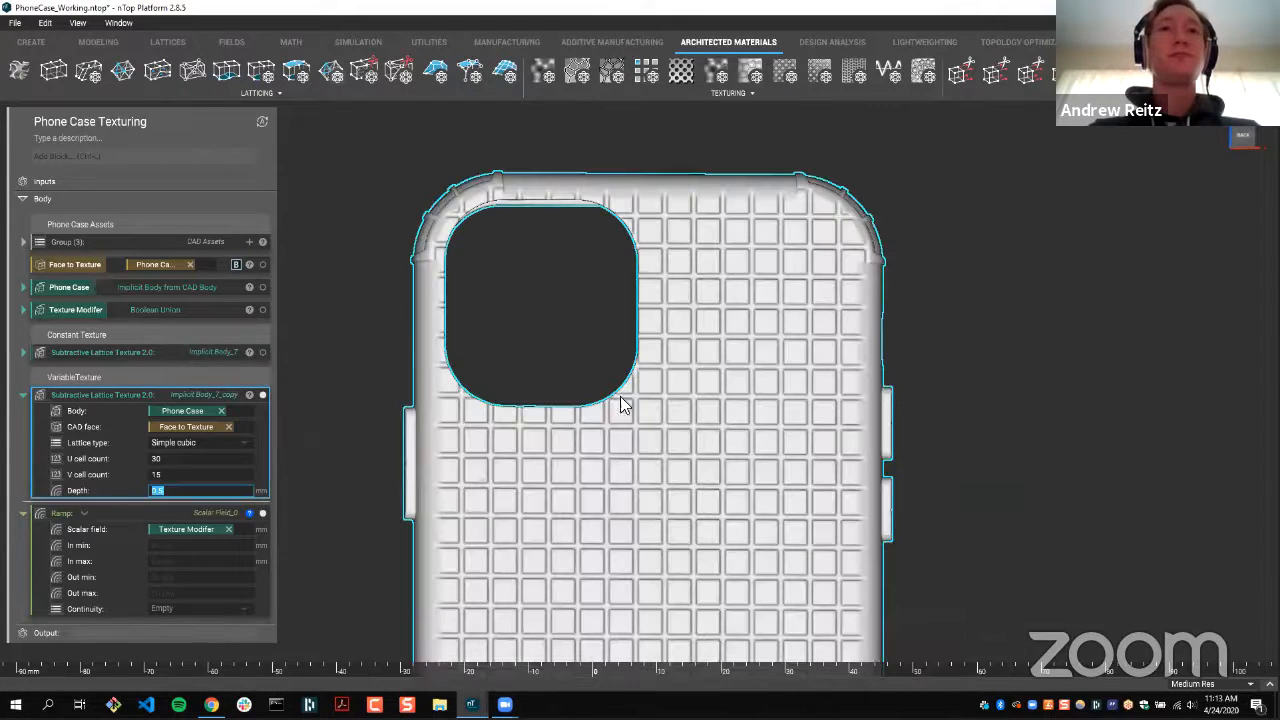
{"action": "left_click", "coordinate": [170, 545]}
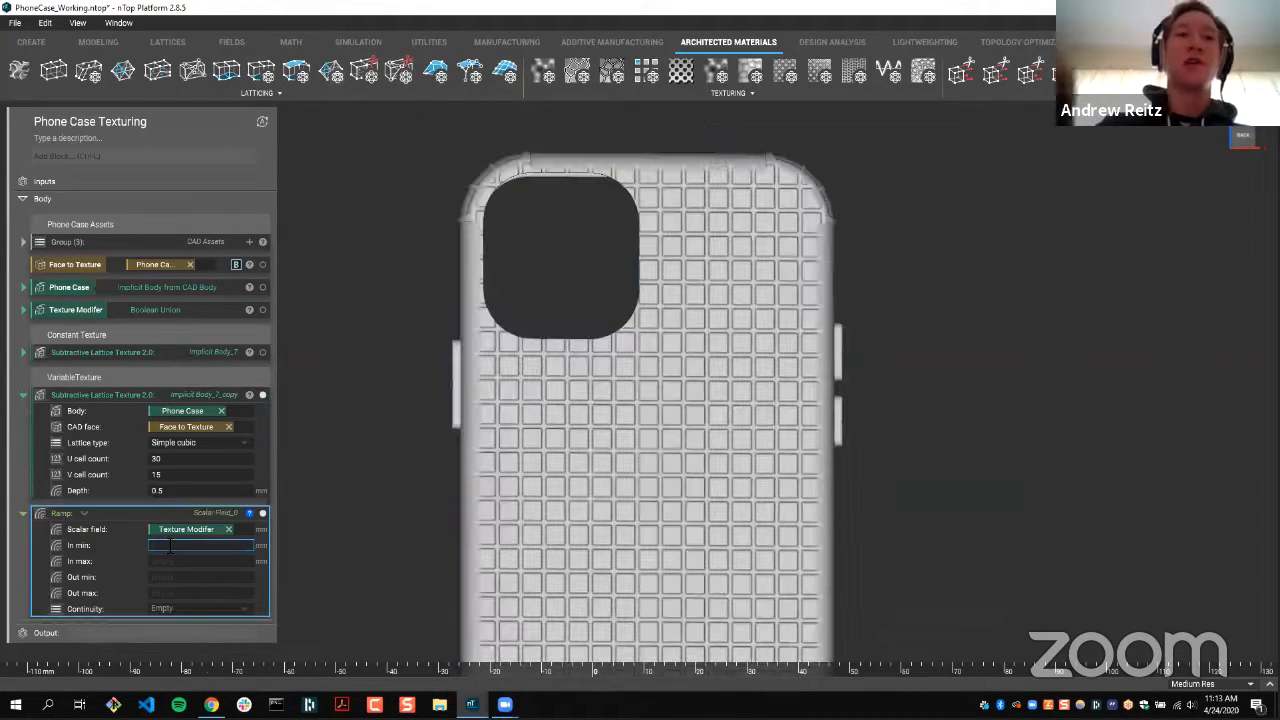
{"action": "type", "text": "0"}
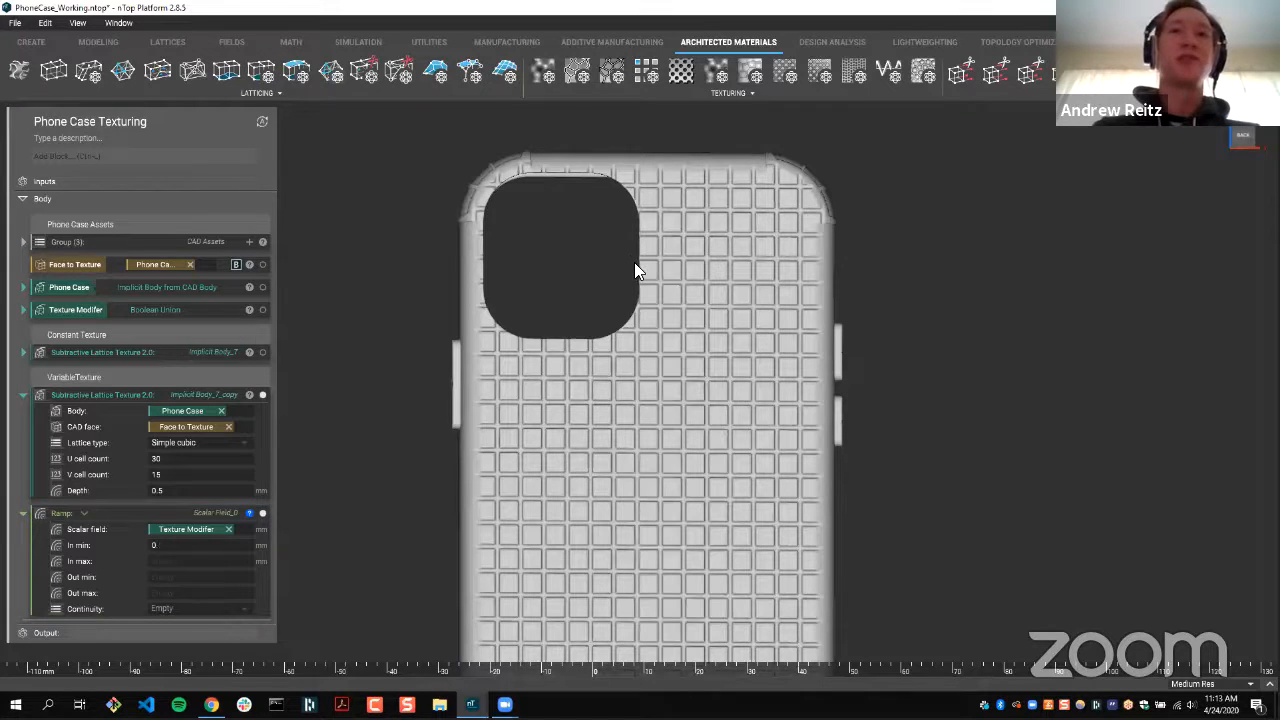
{"action": "left_click", "coordinate": [205, 577]}
{"action": "type", "text": "0"}
{"action": "key", "text": "Return"}
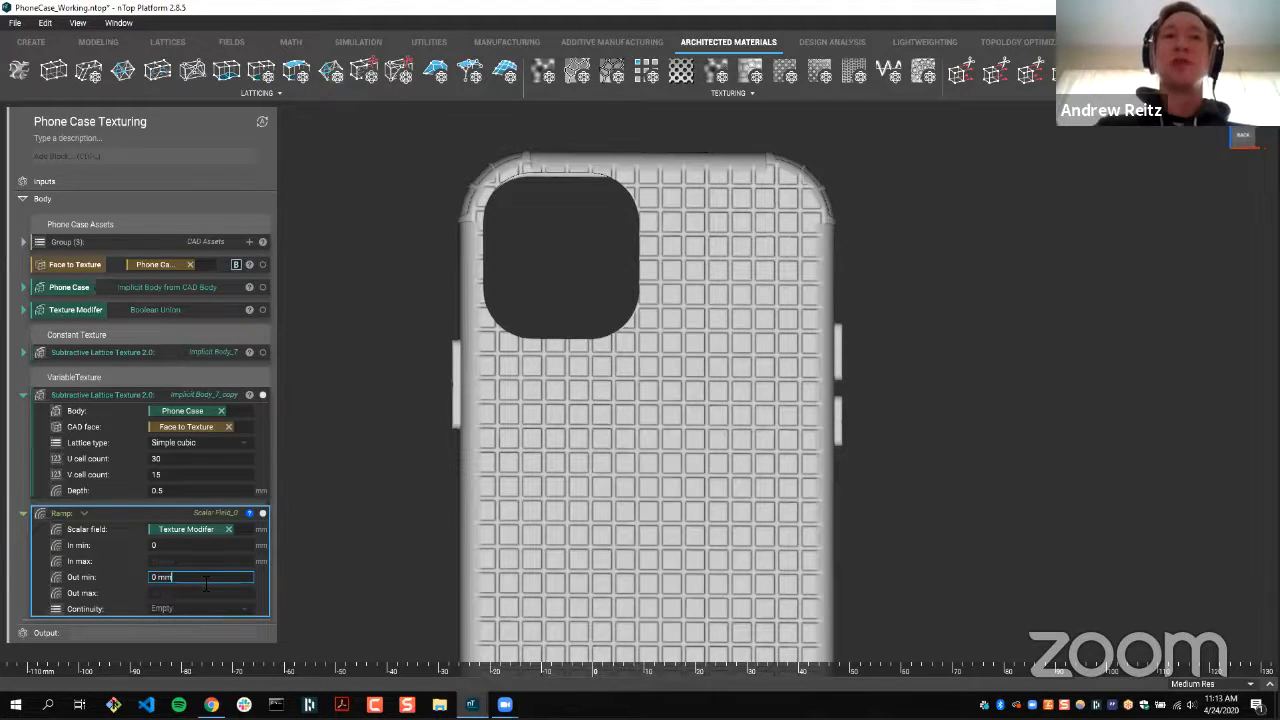
- Set the ramp's In max to 10, Out max to .5 mm and its continuity to Geometric (C0)
{"action": "left_click", "coordinate": [202, 562]}
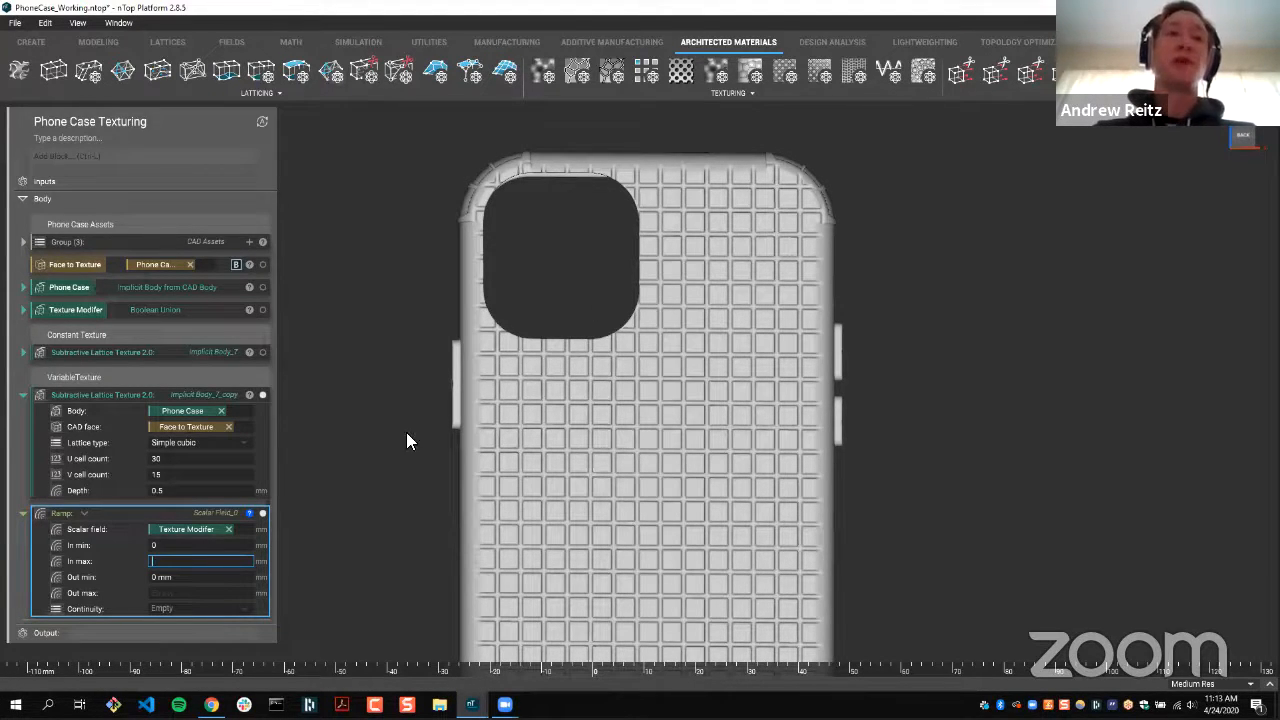
{"action": "type", "text": "10"}
{"action": "key", "text": "Return"}
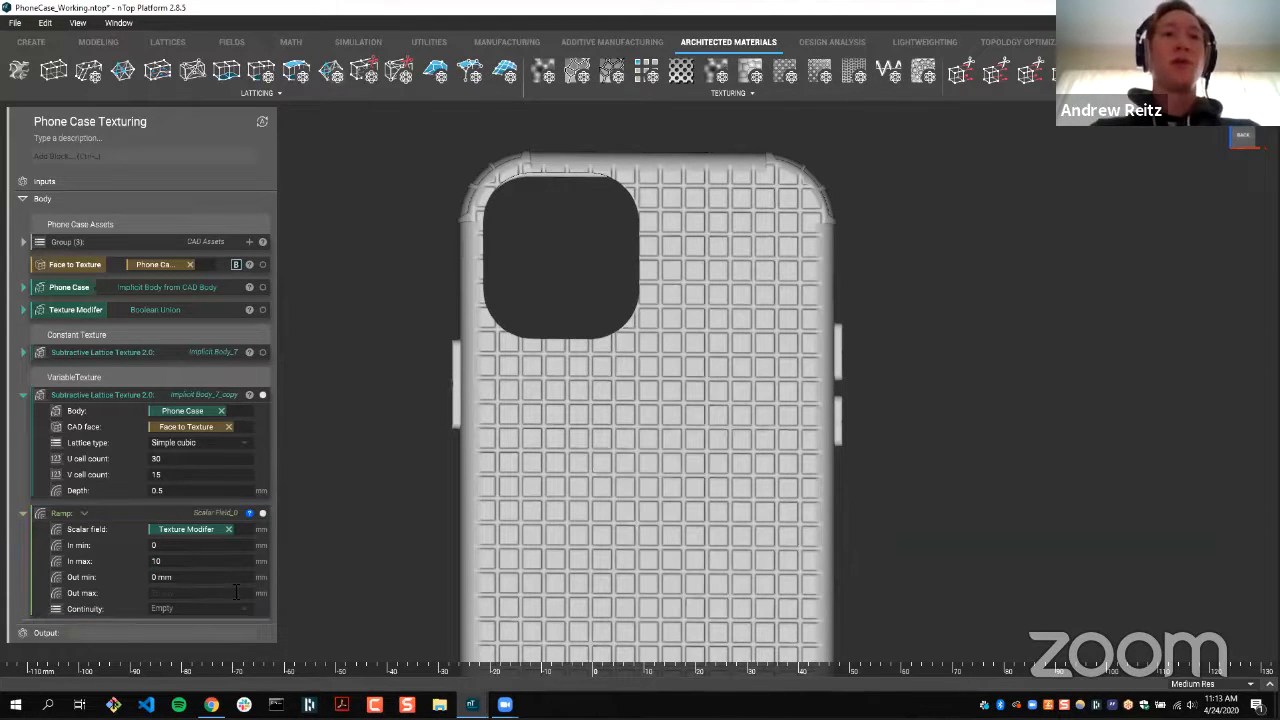
{"action": "left_click", "coordinate": [236, 592]}
{"action": "type", "text": ".5 mm"}
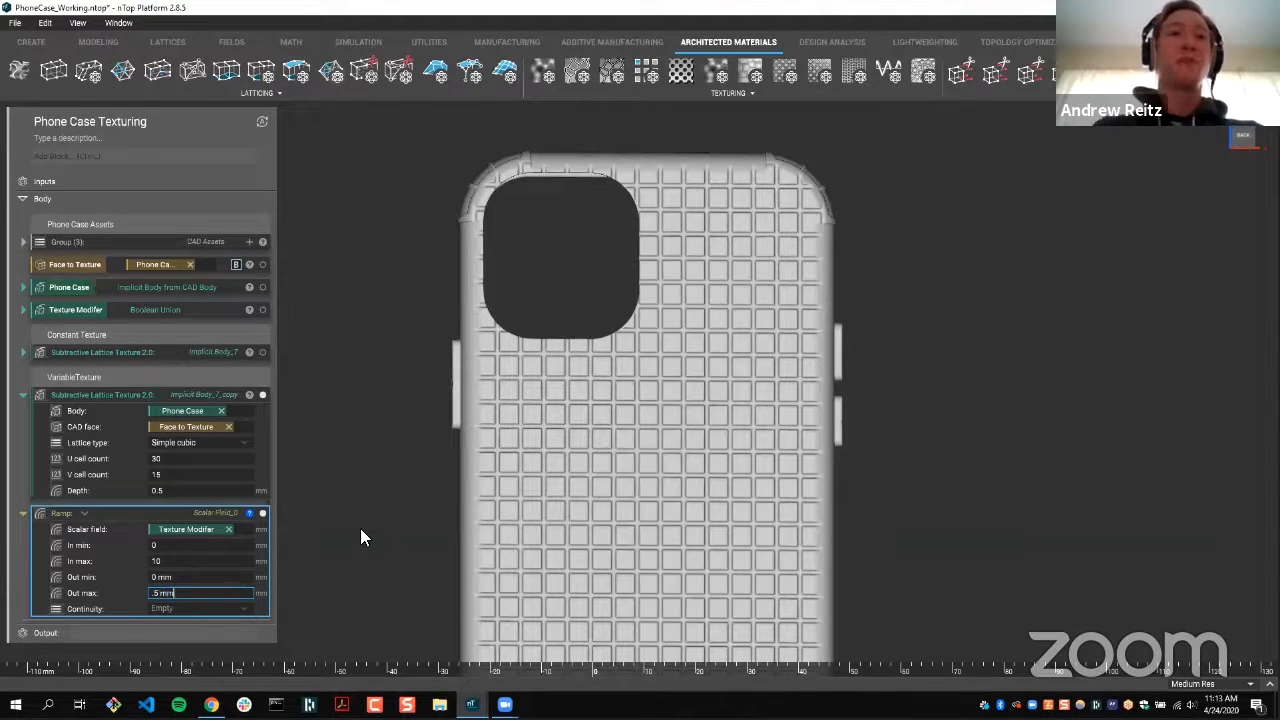
{"action": "key", "text": "Return"}
{"action": "left_click", "coordinate": [200, 608]}
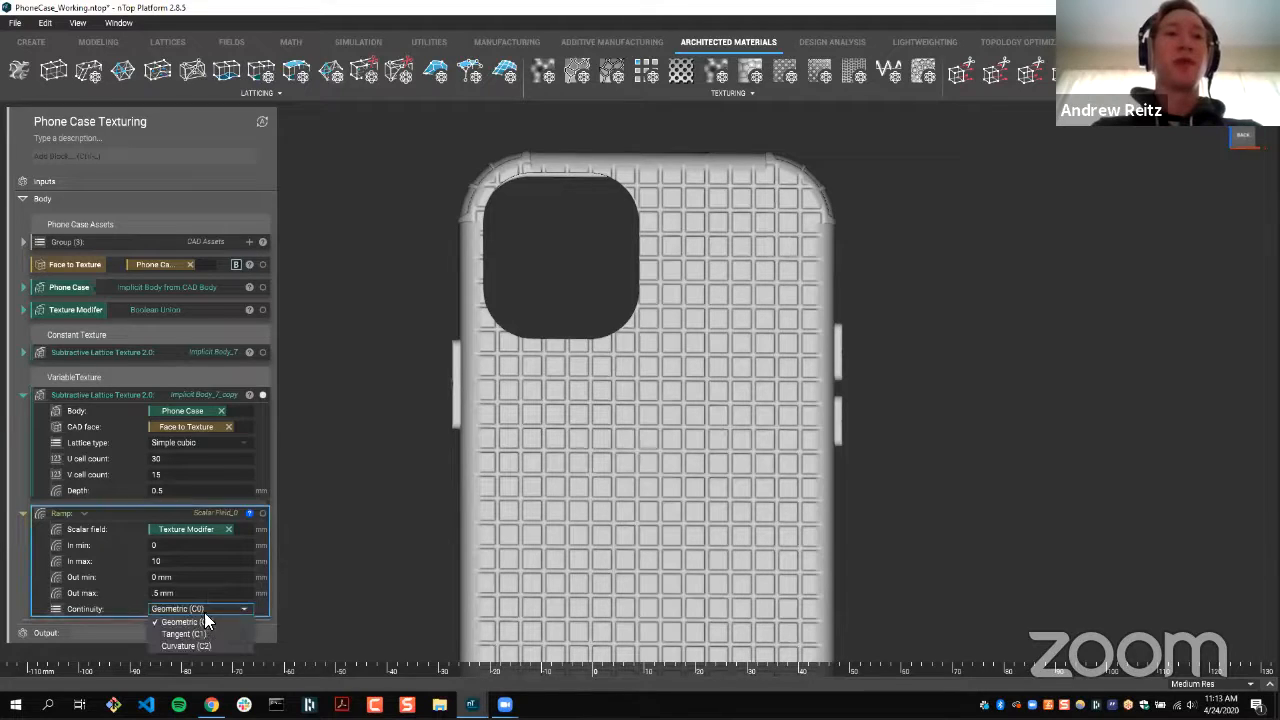
{"action": "left_click", "coordinate": [382, 614]}
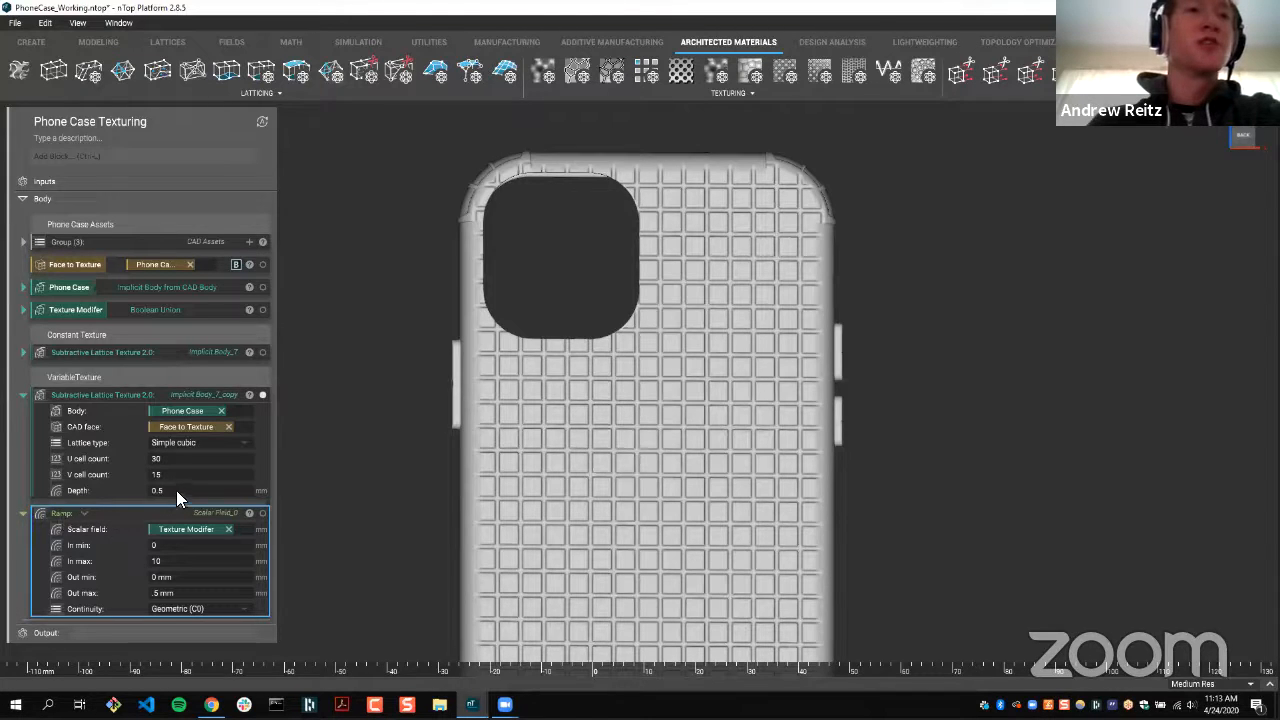
- Use the ramp block as the depth of the variable Subtractive Lattice Texture
{"action": "left_click_drag", "start_coordinate": [178, 513], "coordinate": [366, 496]}
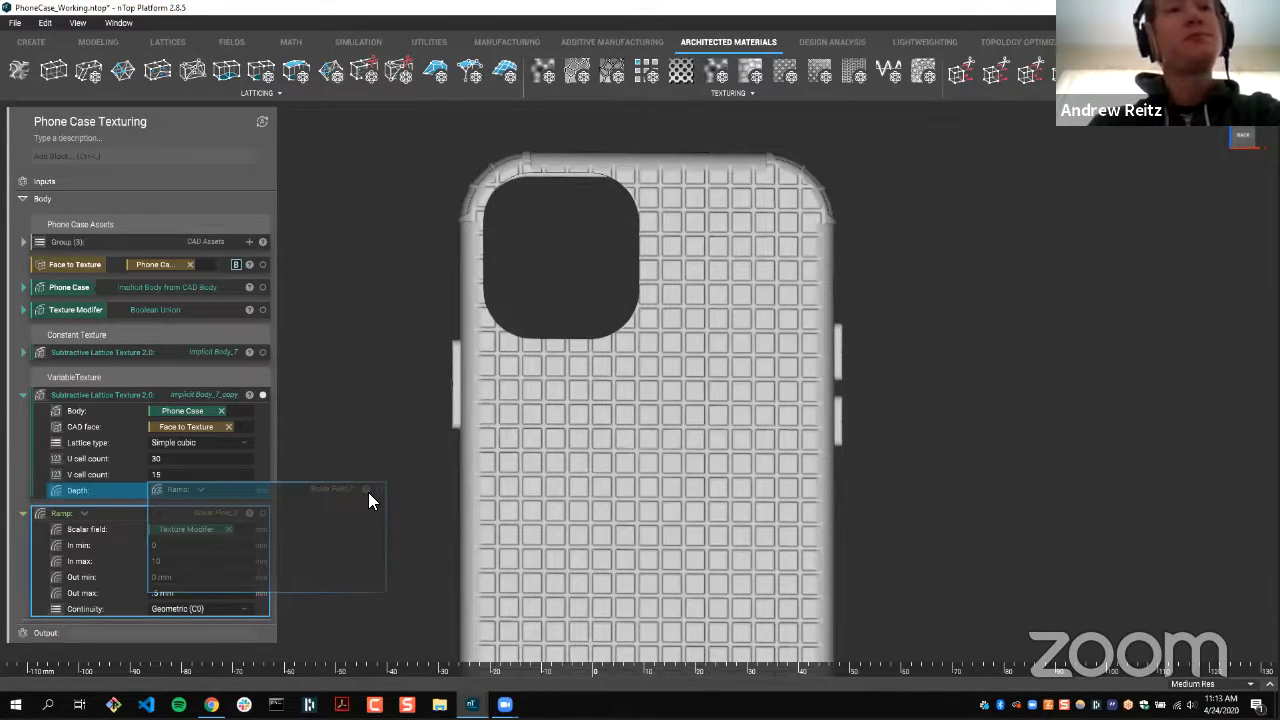
{"action": "left_click_drag", "start_coordinate": [368, 492], "coordinate": [368, 492]}
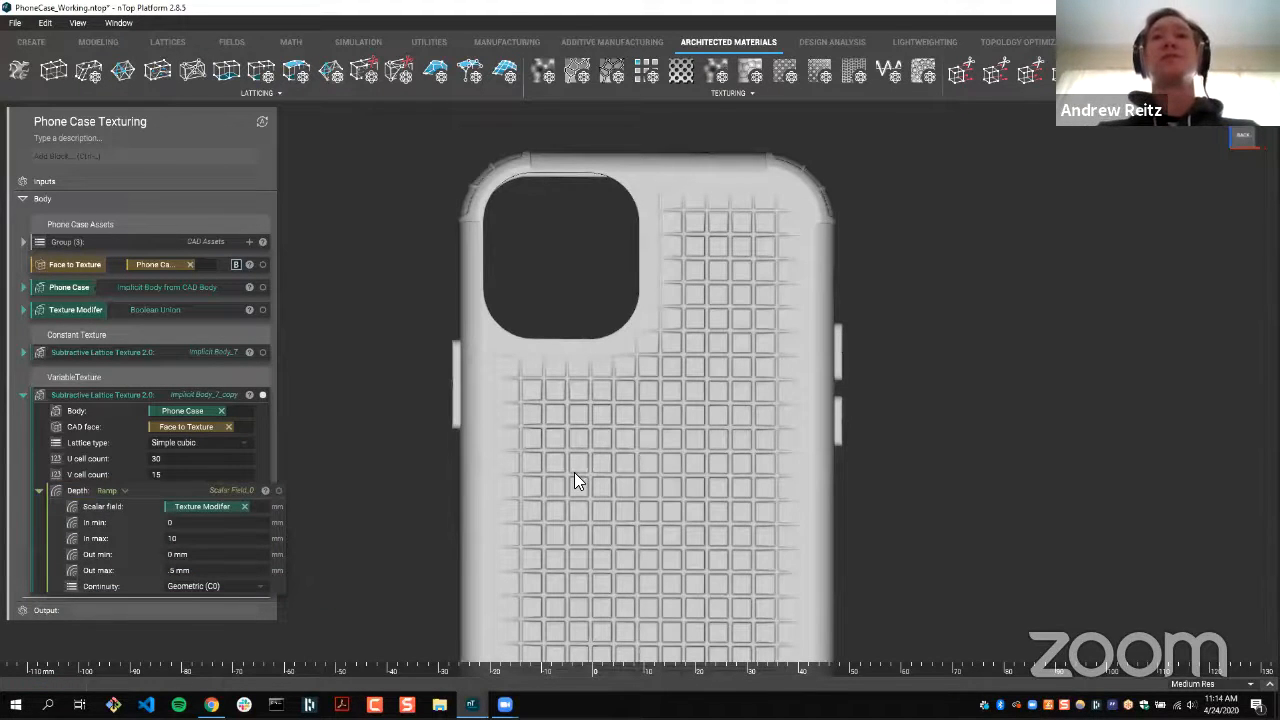
- Examine how the lattice texture fades near the case edges and around the camera cutout
{"action": "scroll", "coordinate": [568, 398], "scroll_direction": "down", "scroll_amount": 2}
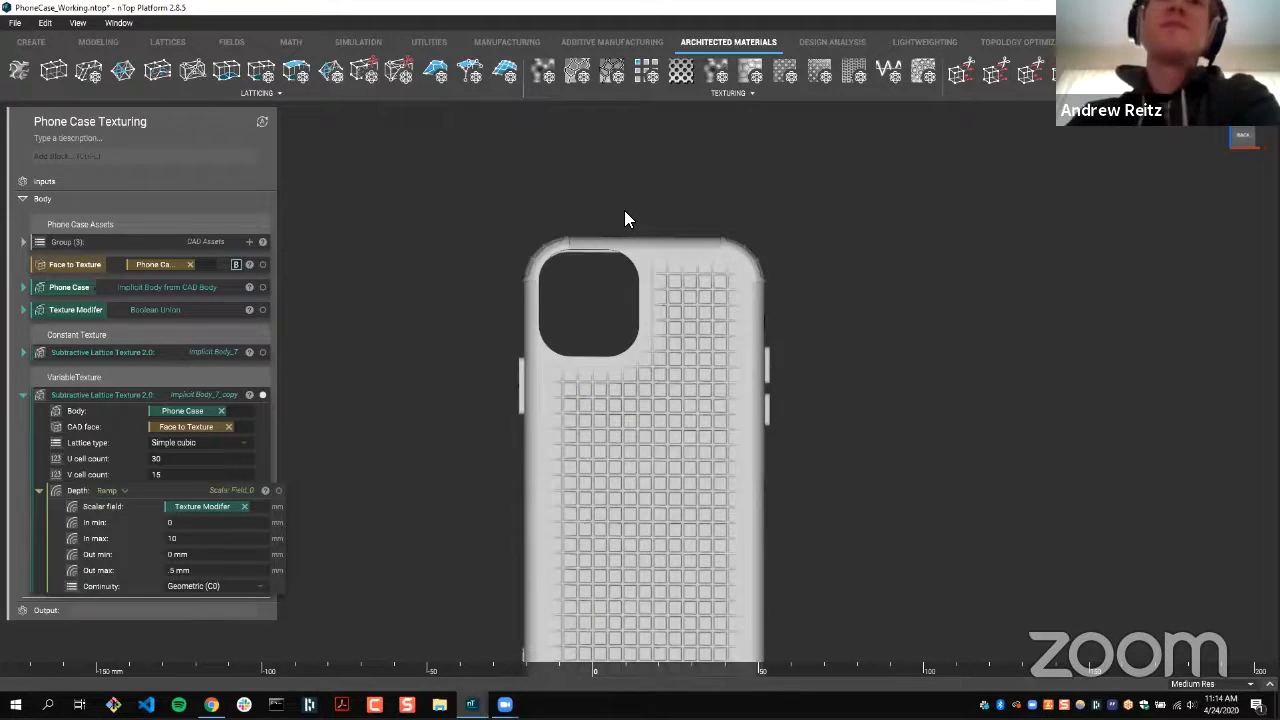
{"action": "scroll", "coordinate": [624, 210], "scroll_direction": "down", "scroll_amount": 2}
{"action": "scroll", "coordinate": [615, 240], "scroll_direction": "down", "scroll_amount": 1}
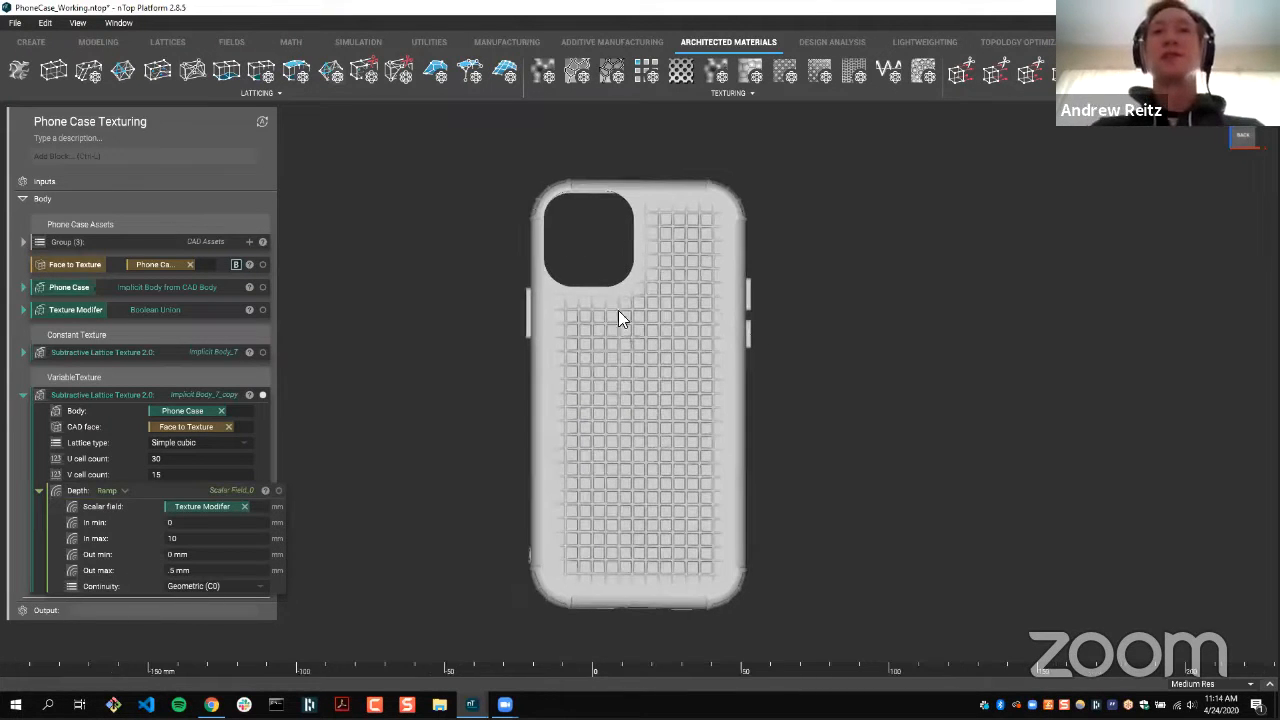
{"action": "scroll", "coordinate": [848, 432], "scroll_direction": "up", "scroll_amount": 1}
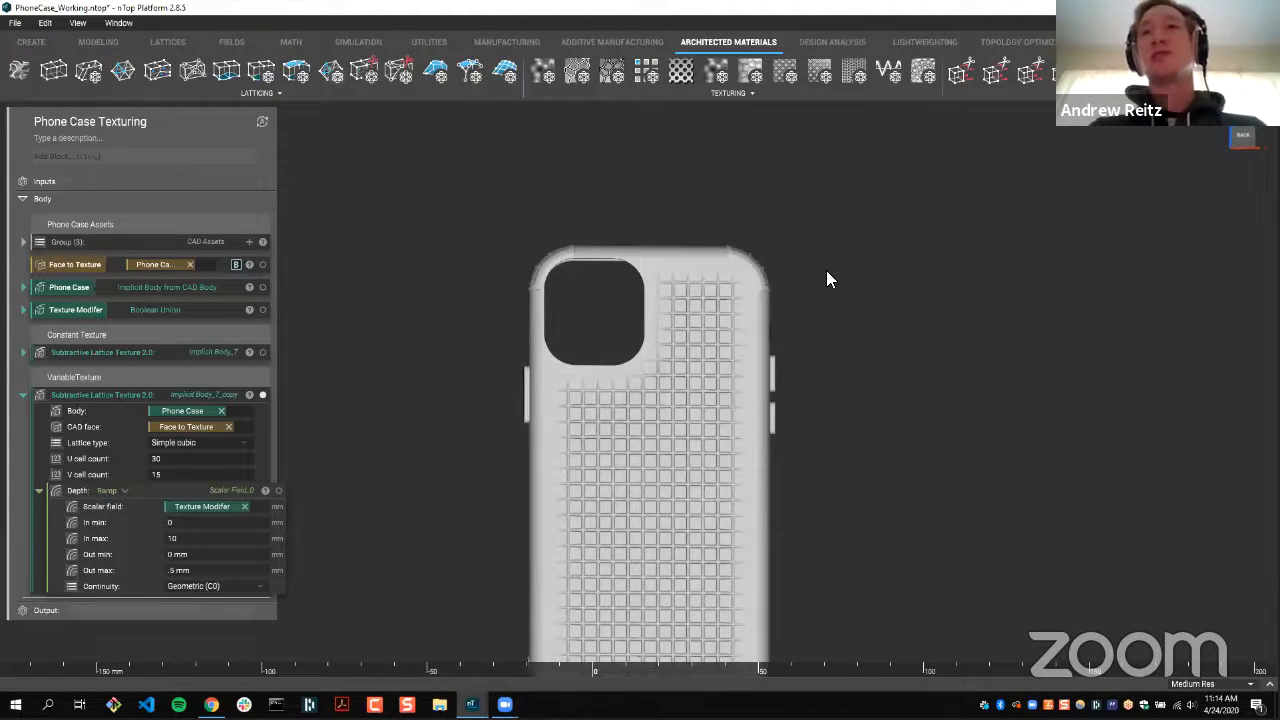
{"action": "scroll", "coordinate": [830, 276], "scroll_direction": "up", "scroll_amount": 3}
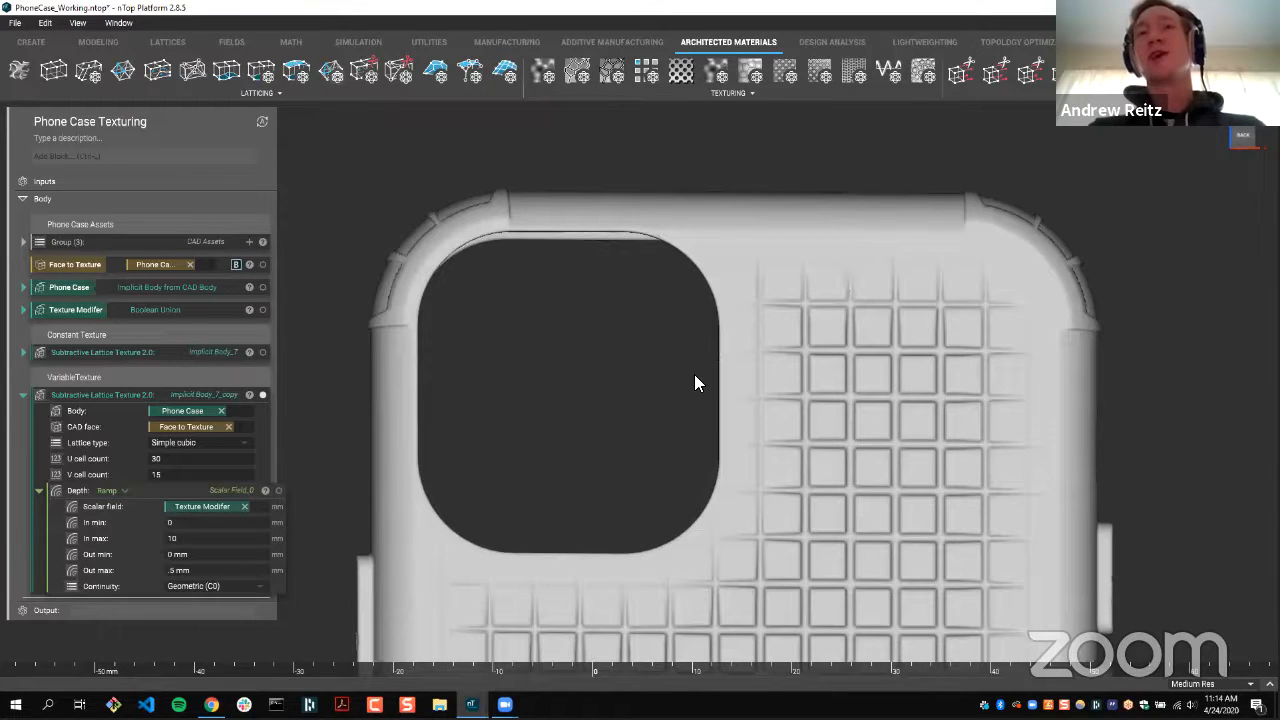
{"action": "scroll", "coordinate": [742, 364], "scroll_direction": "up", "scroll_amount": 1}
{"action": "scroll", "coordinate": [592, 530], "scroll_direction": "up", "scroll_amount": 1}
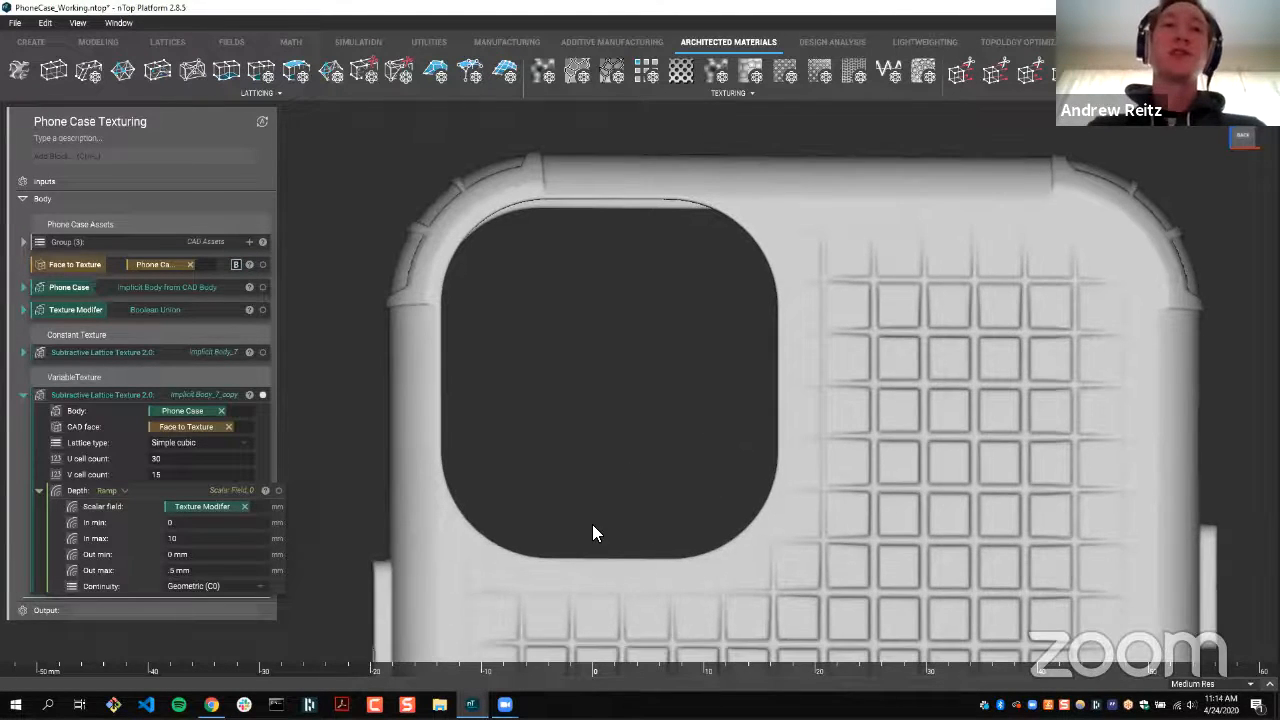
{"action": "middle_click_drag", "start_coordinate": [752, 448], "coordinate": [763, 430]}
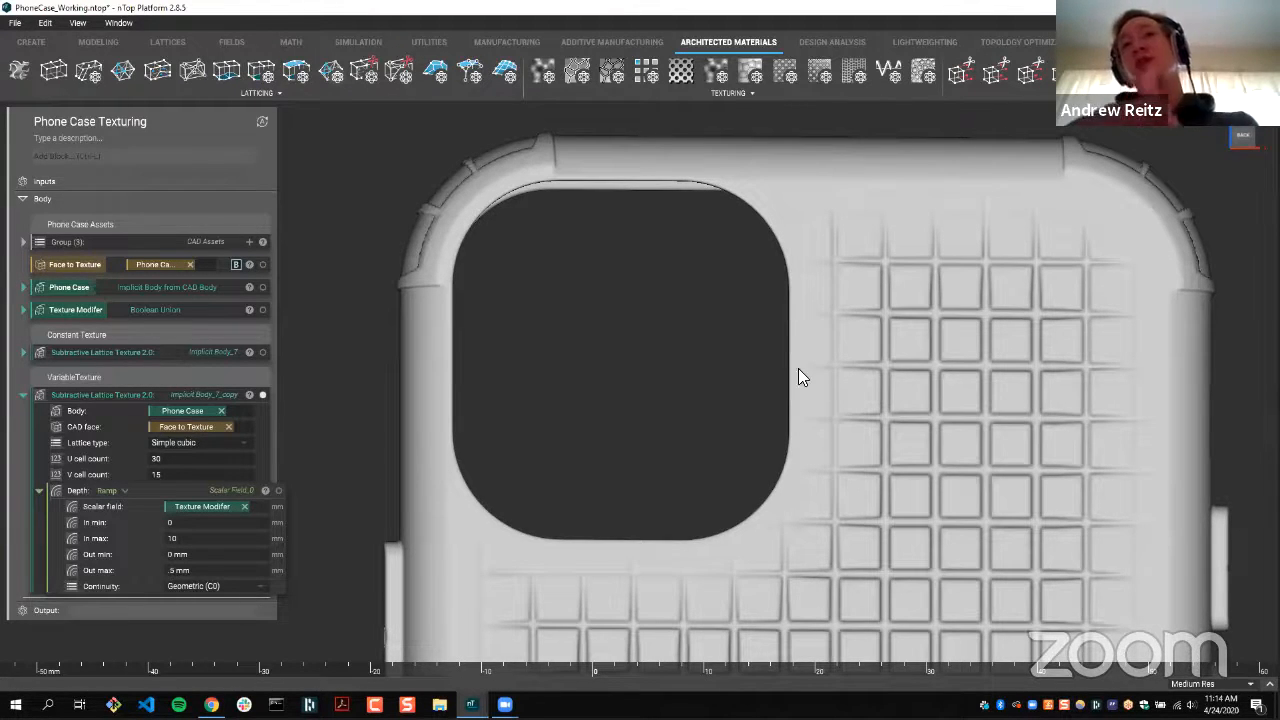
- Set the depth ramp's In min to 2 mm
{"action": "type", "text": "2"}
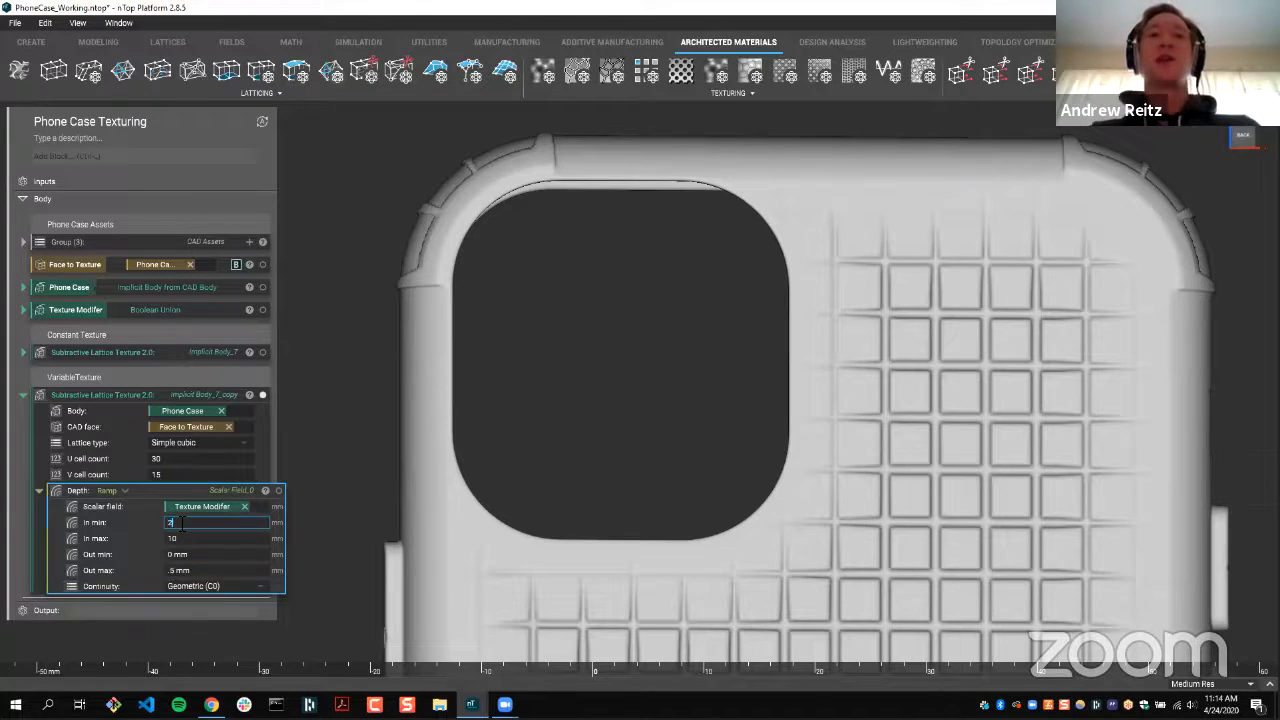
{"action": "key", "text": "Return"}
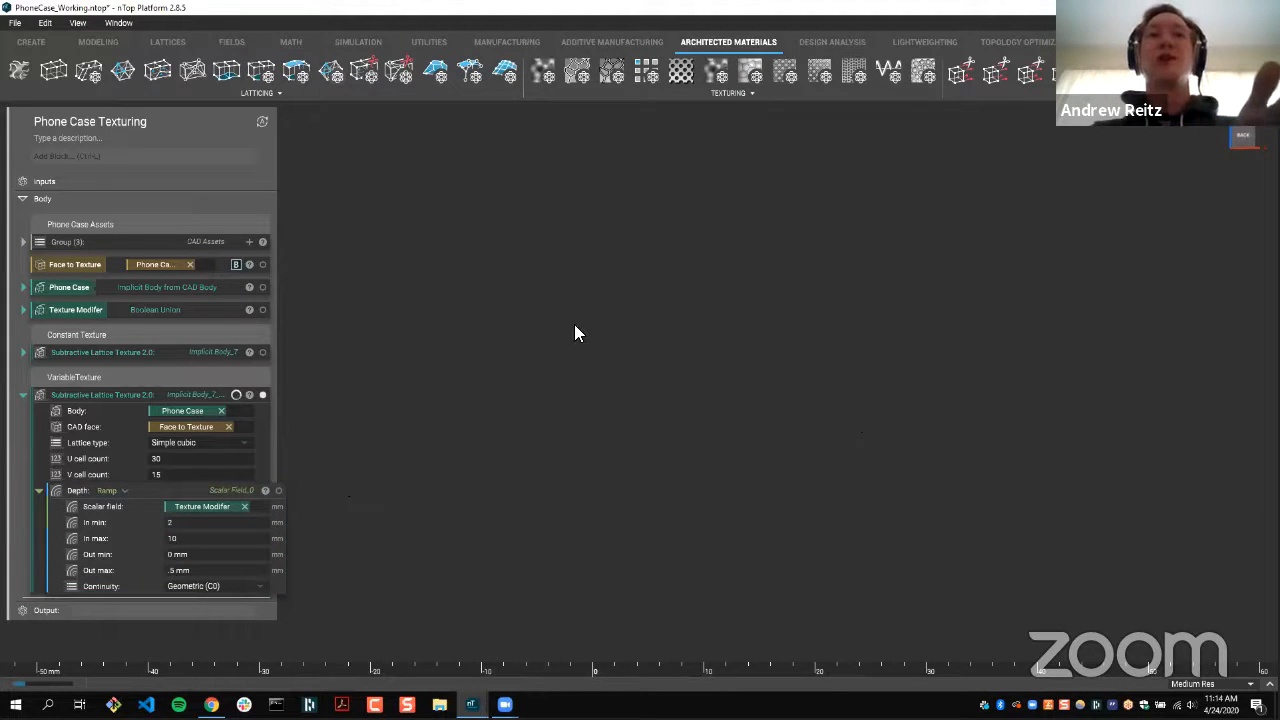
{"action": "left_click", "coordinate": [178, 554]}
{"action": "left_click", "coordinate": [432, 520]}
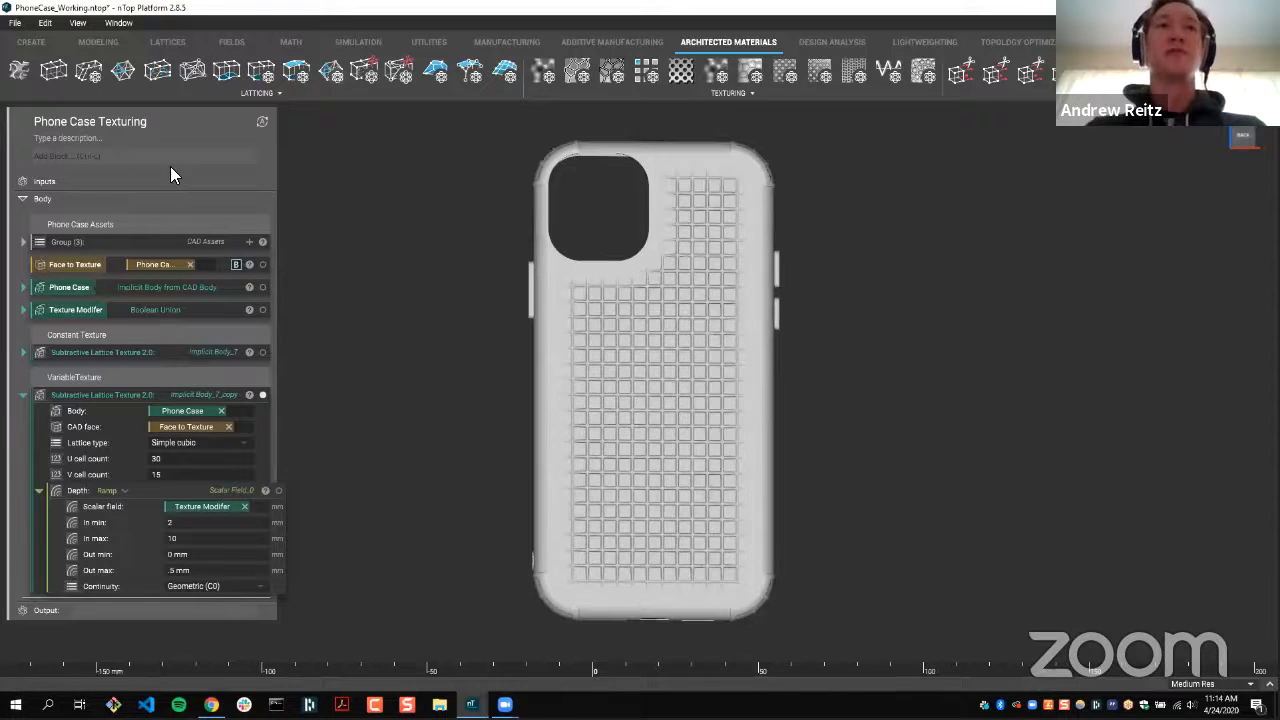
- Try the Body centered cubic, Face centered cubic and Weaire-Phelan lattice types on the variable texture, and return it to Simple cubic
{"action": "left_click", "coordinate": [232, 442]}
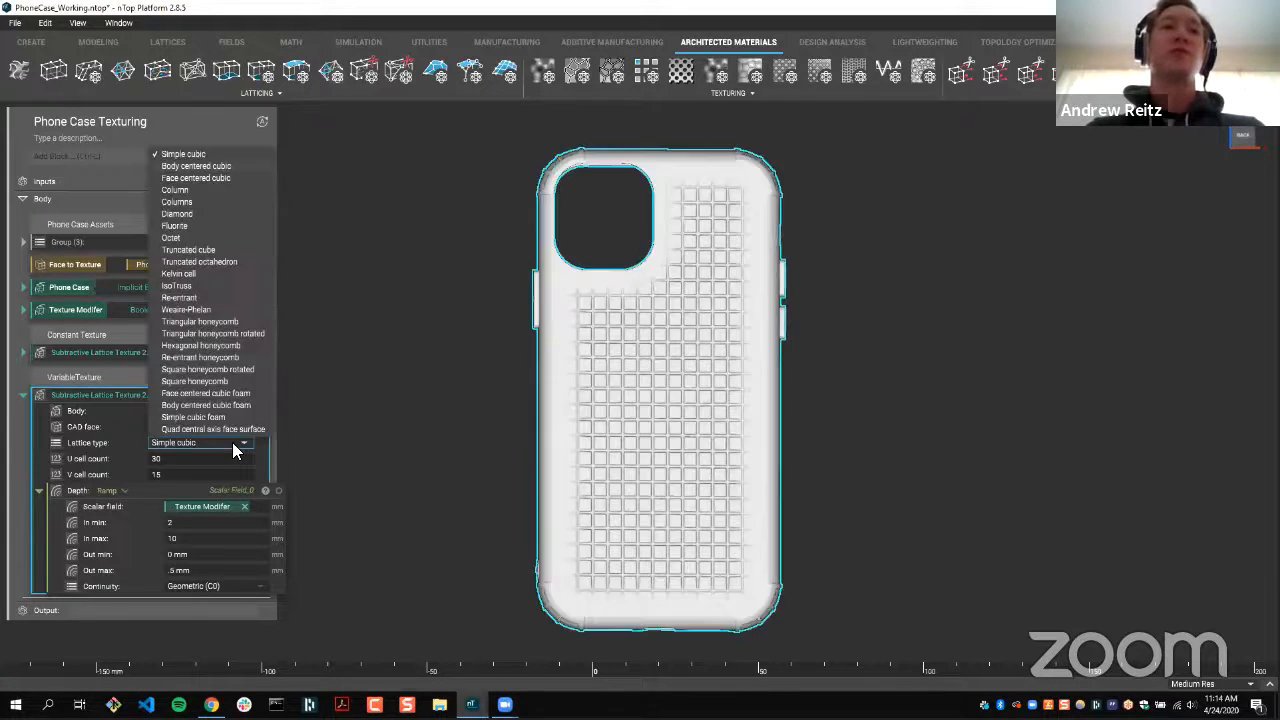
{"action": "left_click", "coordinate": [232, 442]}
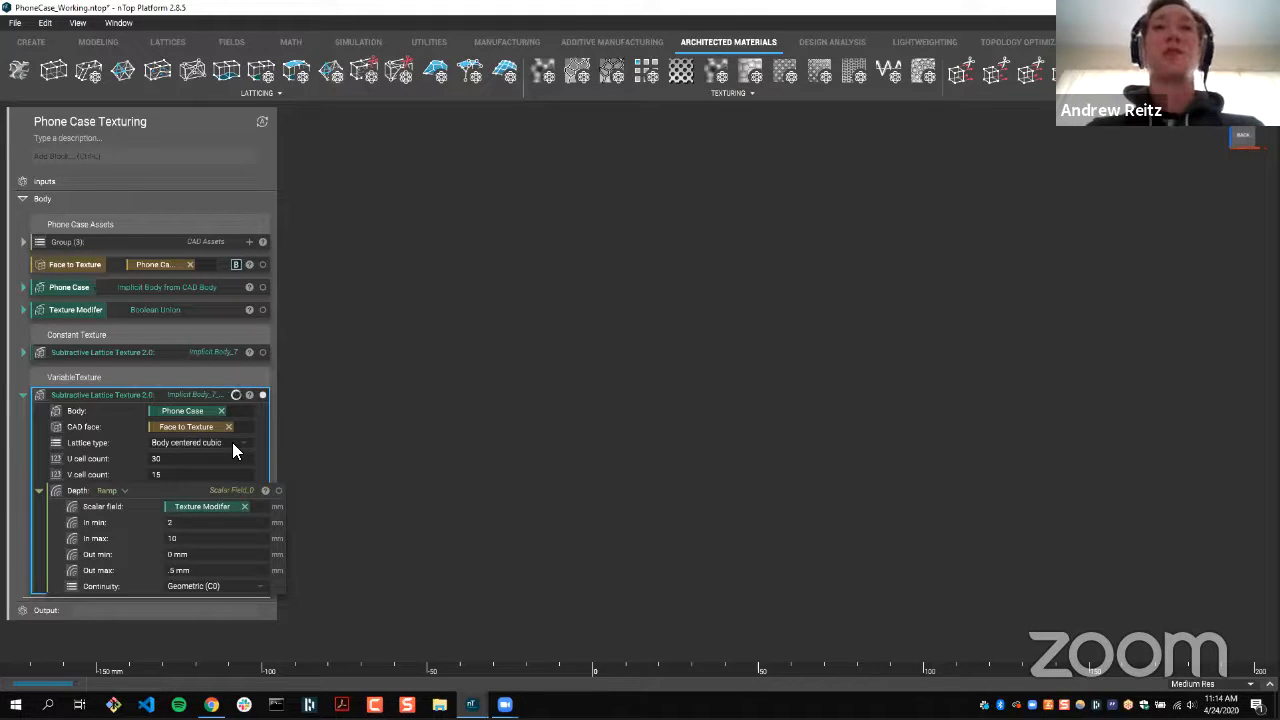
{"action": "left_click", "coordinate": [254, 442]}
{"action": "left_click", "coordinate": [242, 464]}
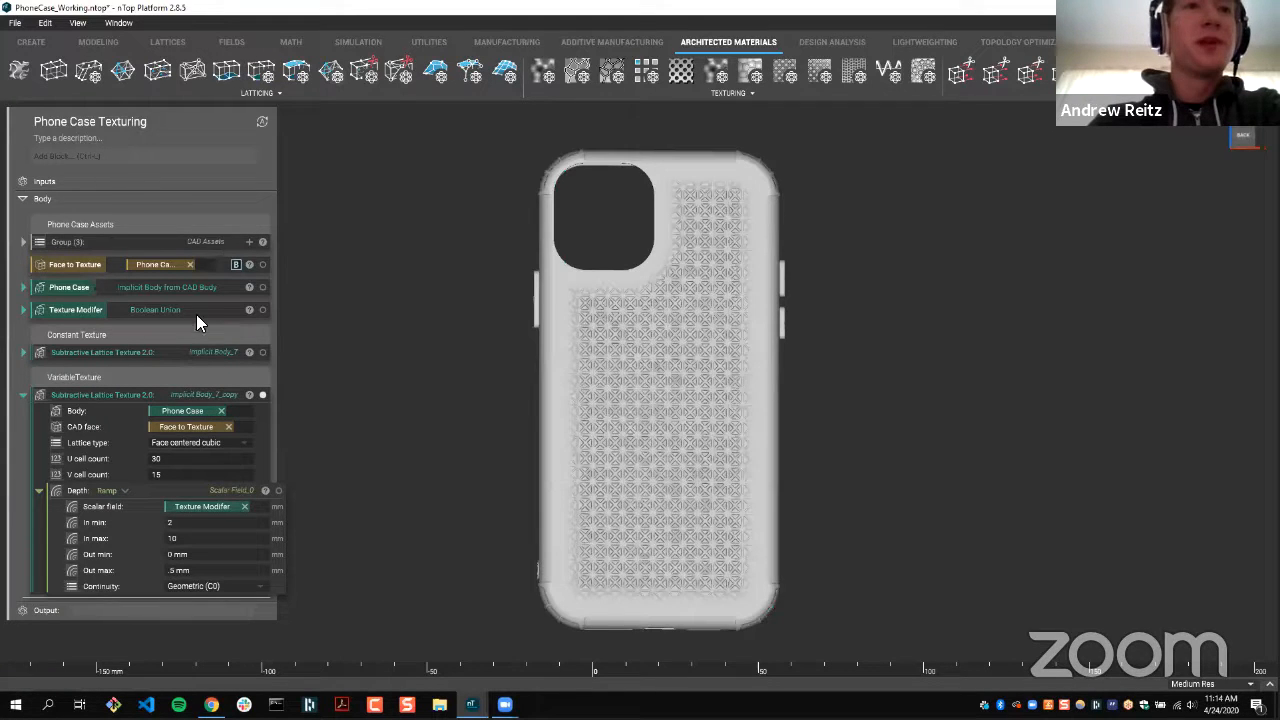
{"action": "left_click", "coordinate": [216, 442]}
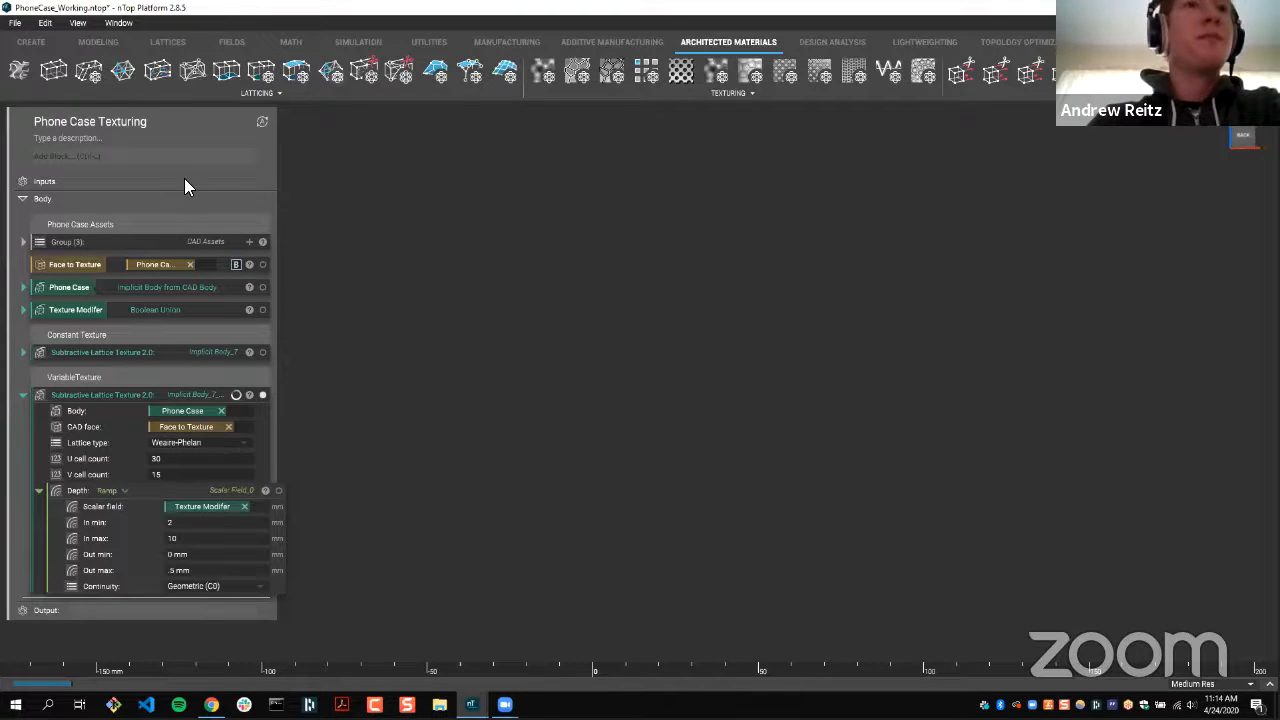
{"action": "left_click", "coordinate": [190, 428]}
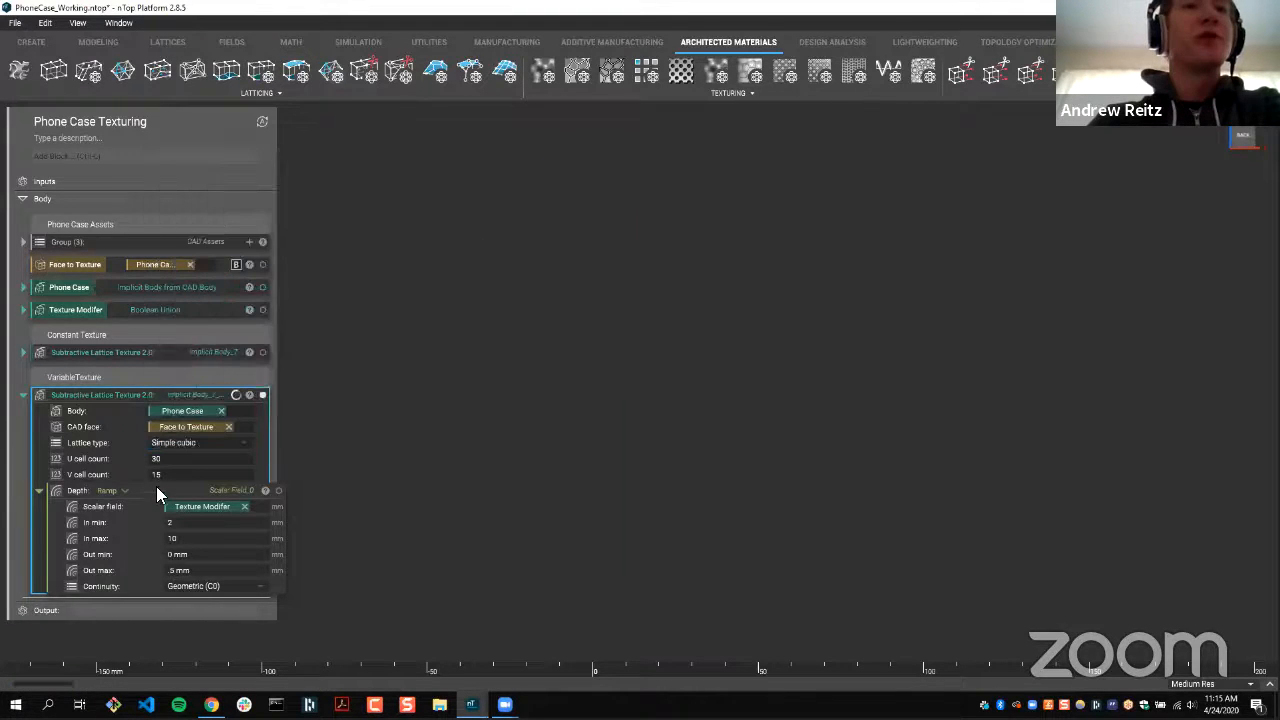
- Collapse the variable Subtractive Lattice Texture block and duplicate it below the original
{"action": "left_click", "coordinate": [156, 494]}
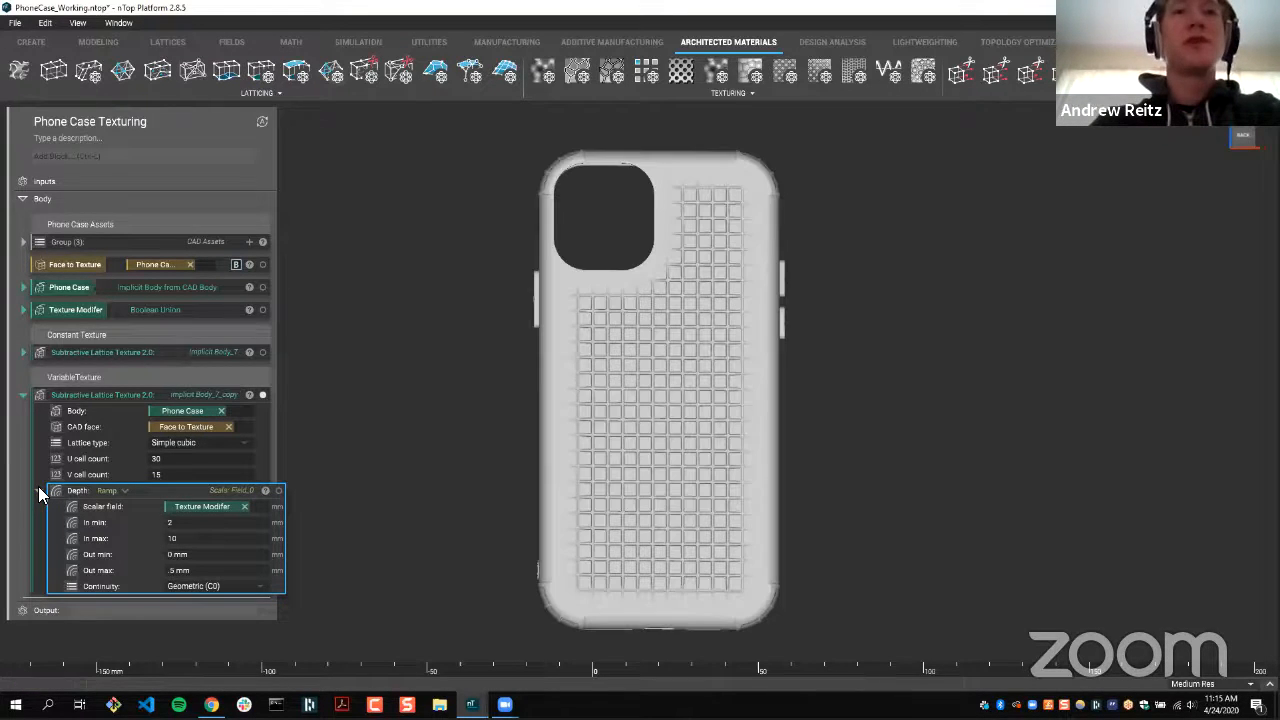
{"action": "left_click", "coordinate": [24, 394]}
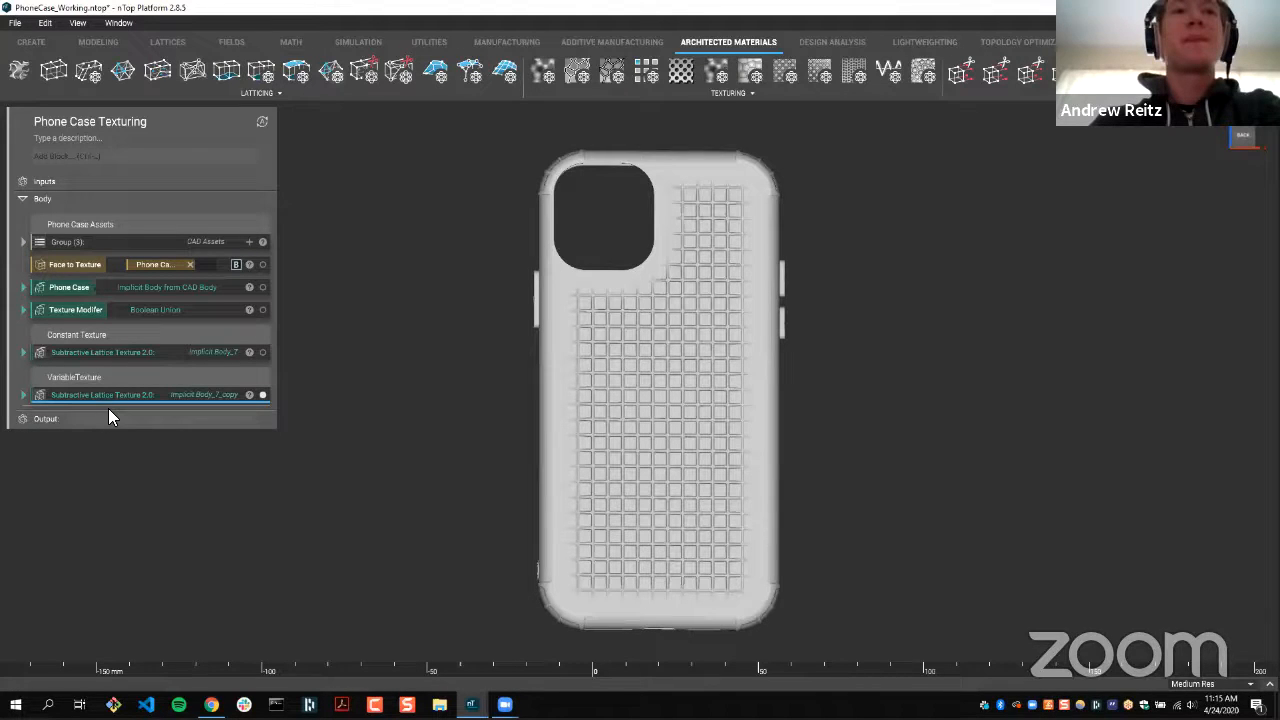
{"action": "right_click", "coordinate": [116, 396]}
{"action": "left_click", "coordinate": [140, 380]}
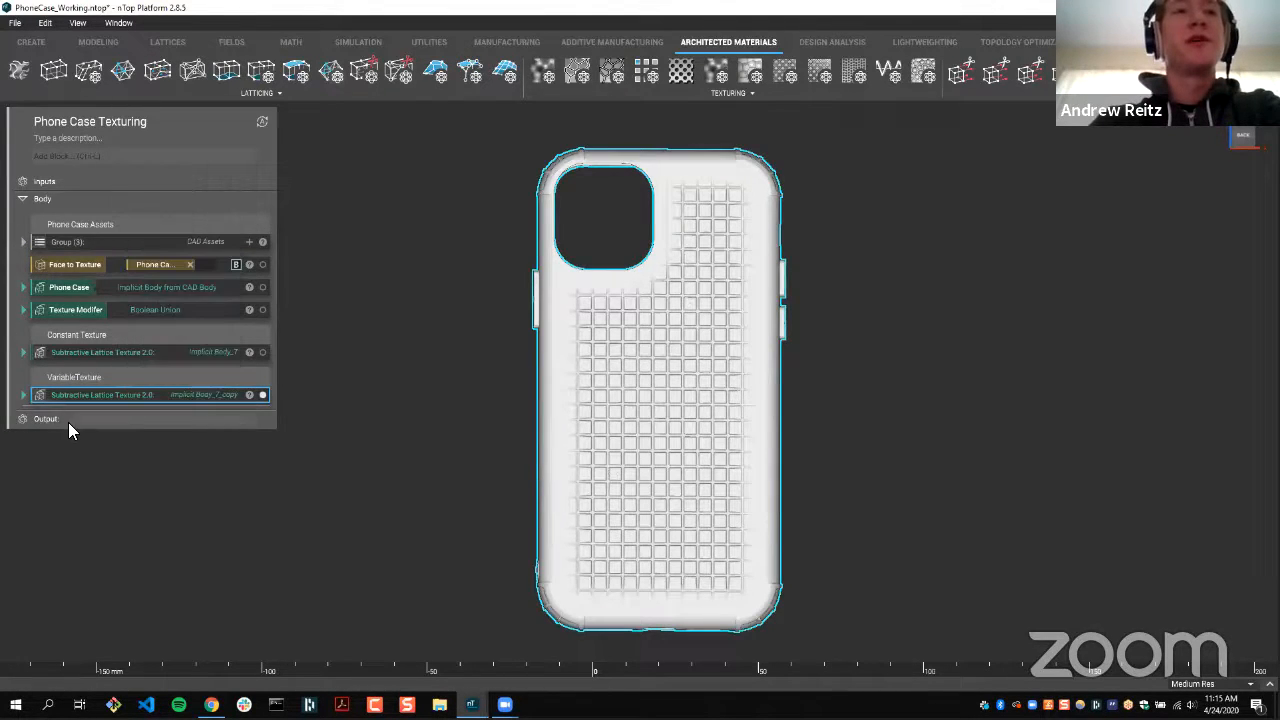
{"action": "double_click", "coordinate": [70, 420]}
{"action": "key", "text": "BackSpace"}
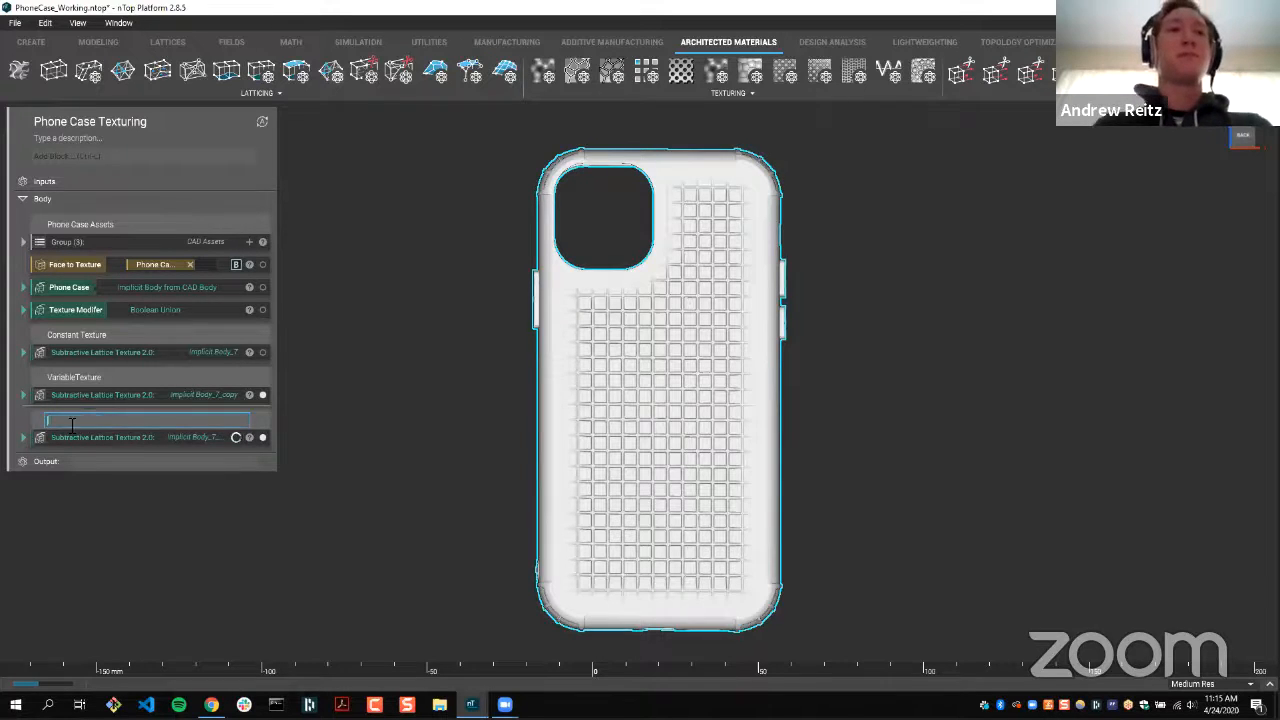
{"action": "key", "text": "Return"}
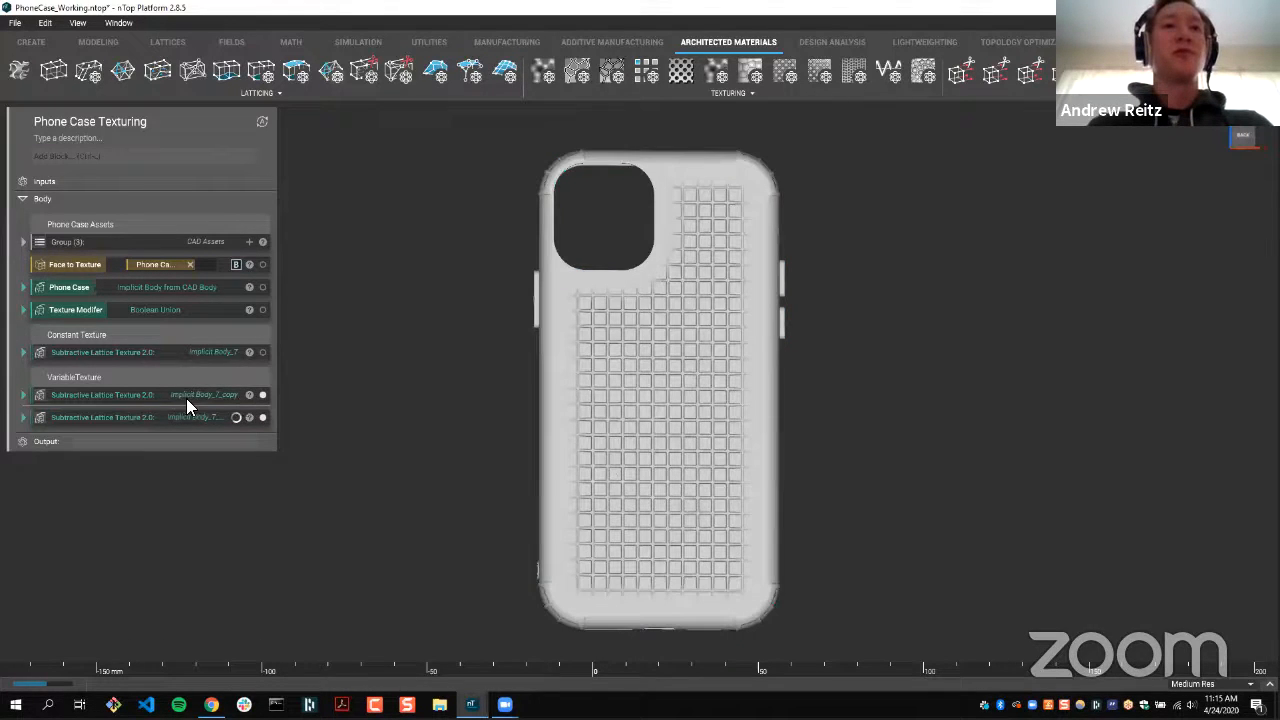
- Make the original variable lattice texture block a variable named "Texture A"
{"action": "right_click", "coordinate": [266, 185]}
{"action": "left_click", "coordinate": [102, 392]}
{"action": "double_click", "coordinate": [102, 392]}
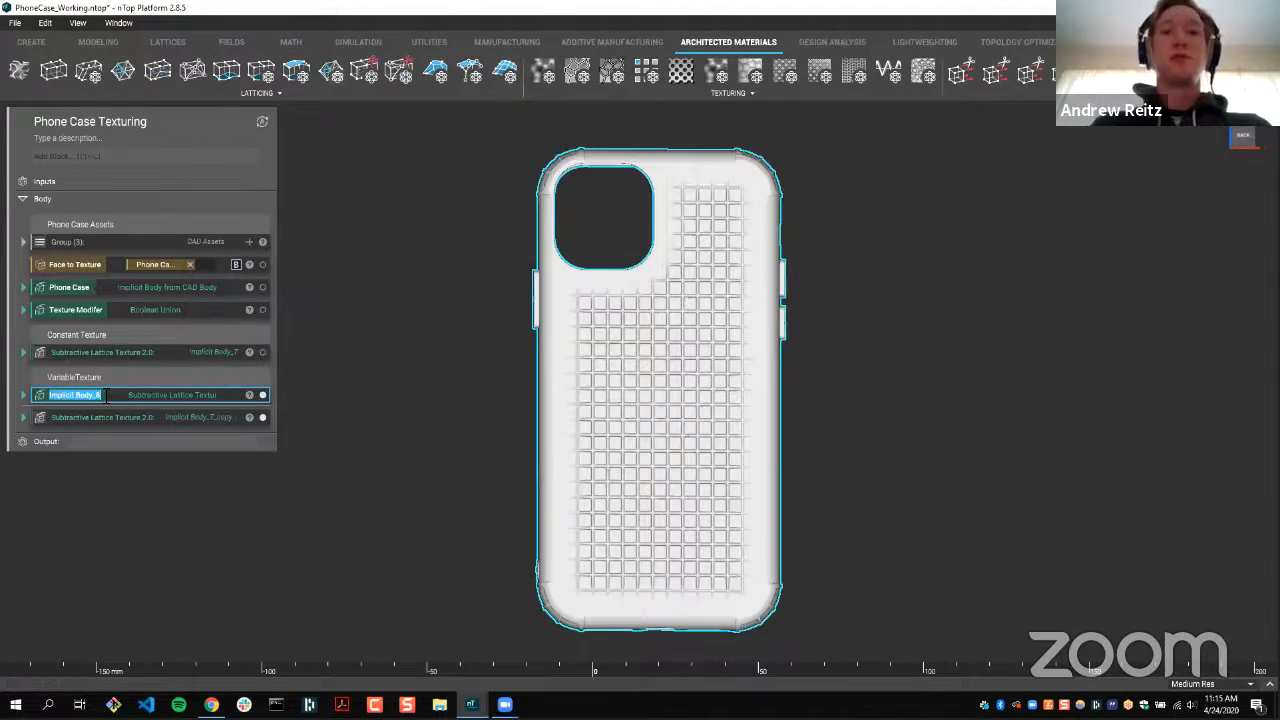
{"action": "type", "text": "Texture"}
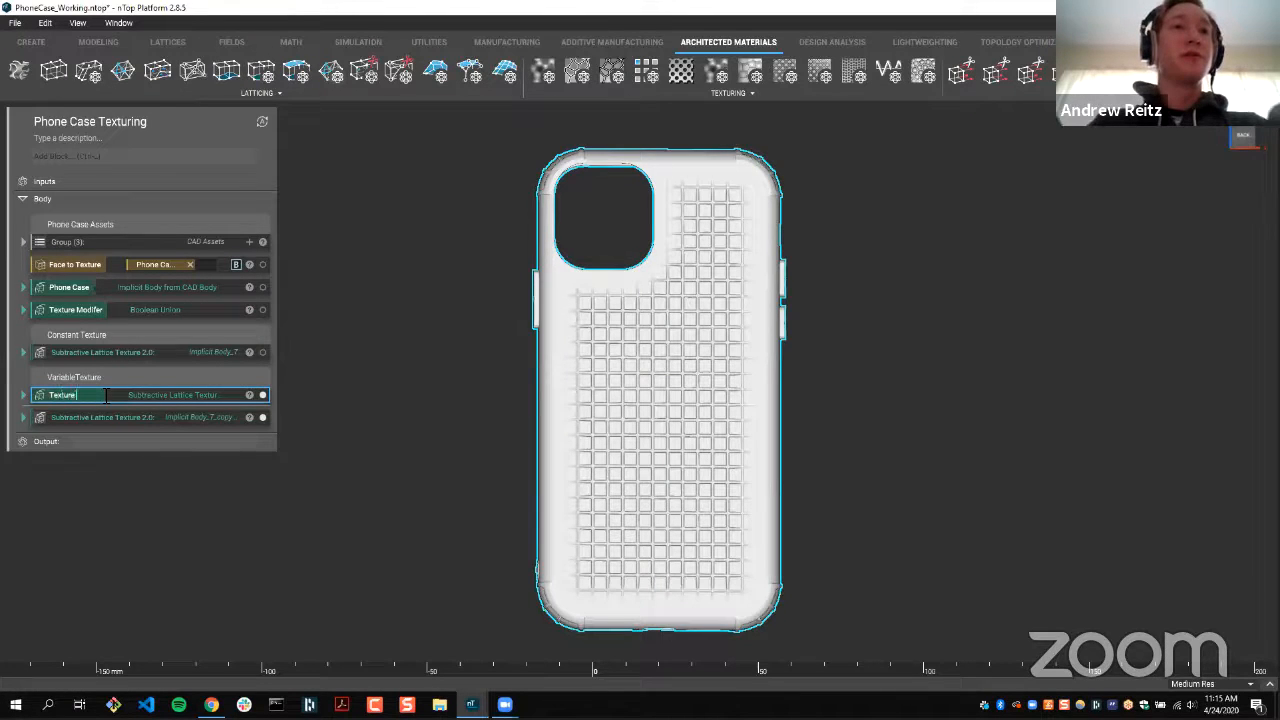
{"action": "type", "text": " A"}
- Make the duplicated lattice texture block a variable named "Texture B"
{"action": "right_click", "coordinate": [132, 420]}
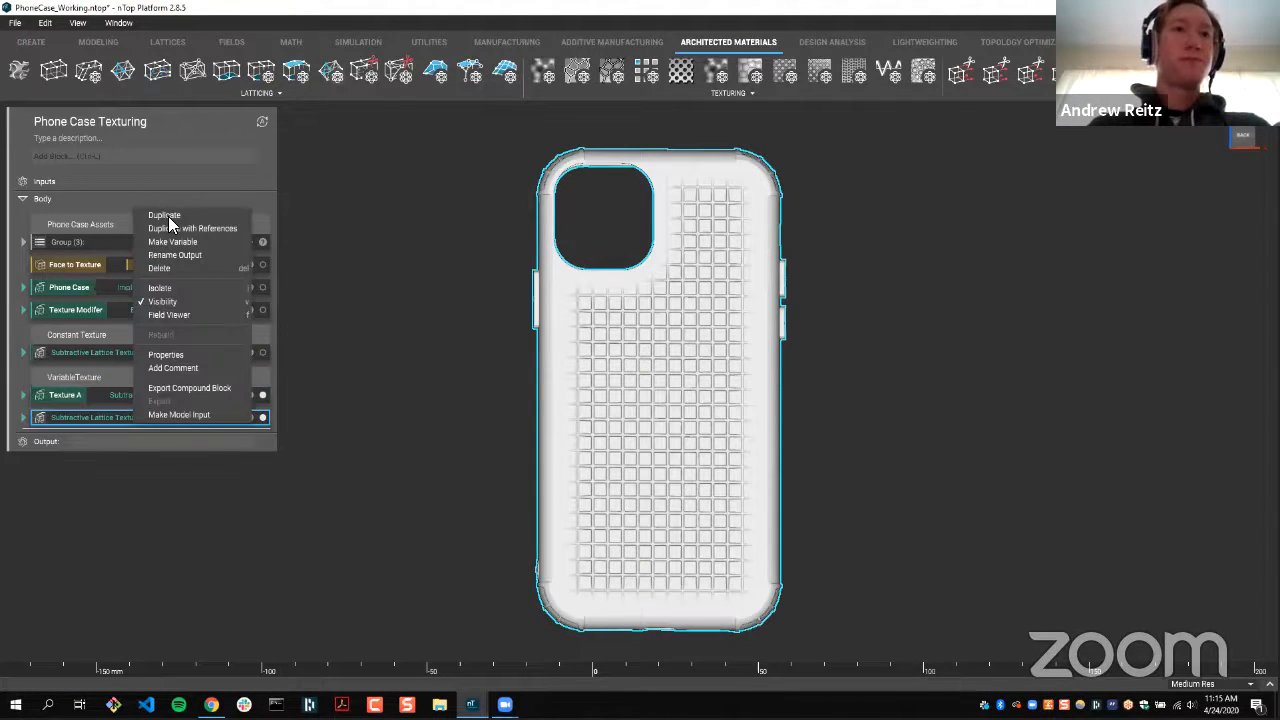
{"action": "left_click", "coordinate": [20, 345]}
{"action": "double_click", "coordinate": [86, 417]}
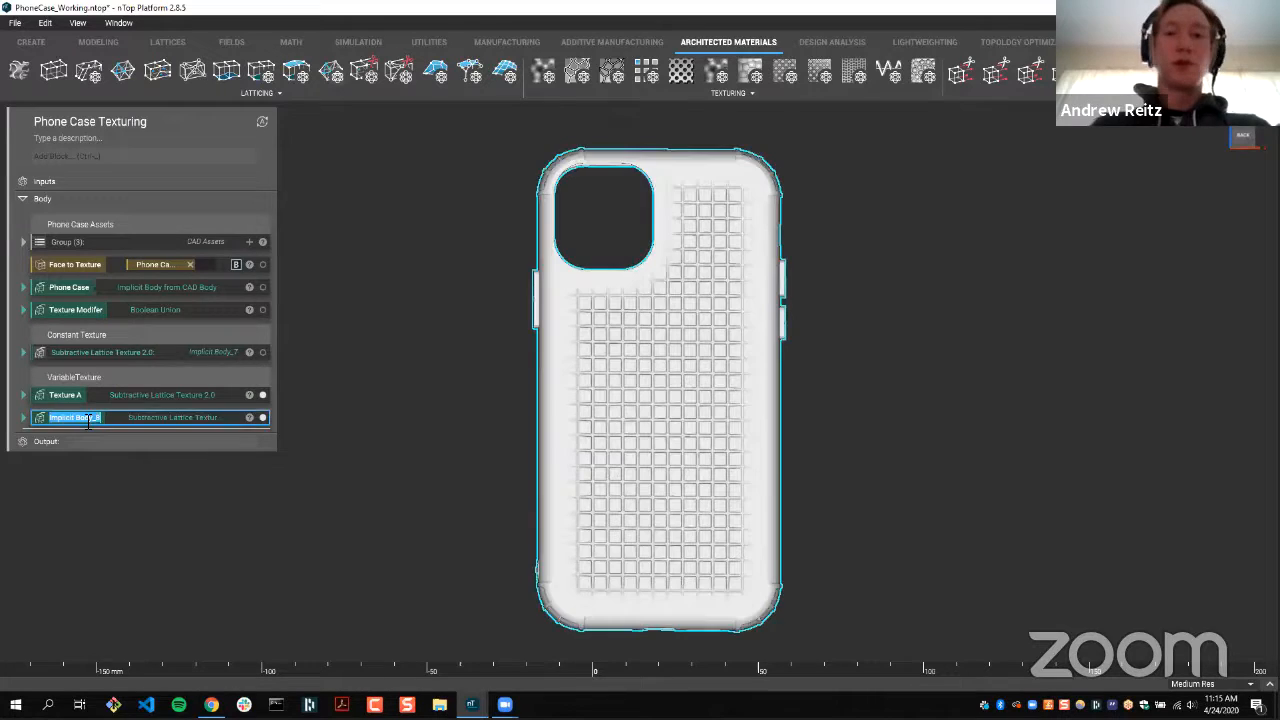
{"action": "type", "text": "TExt"}
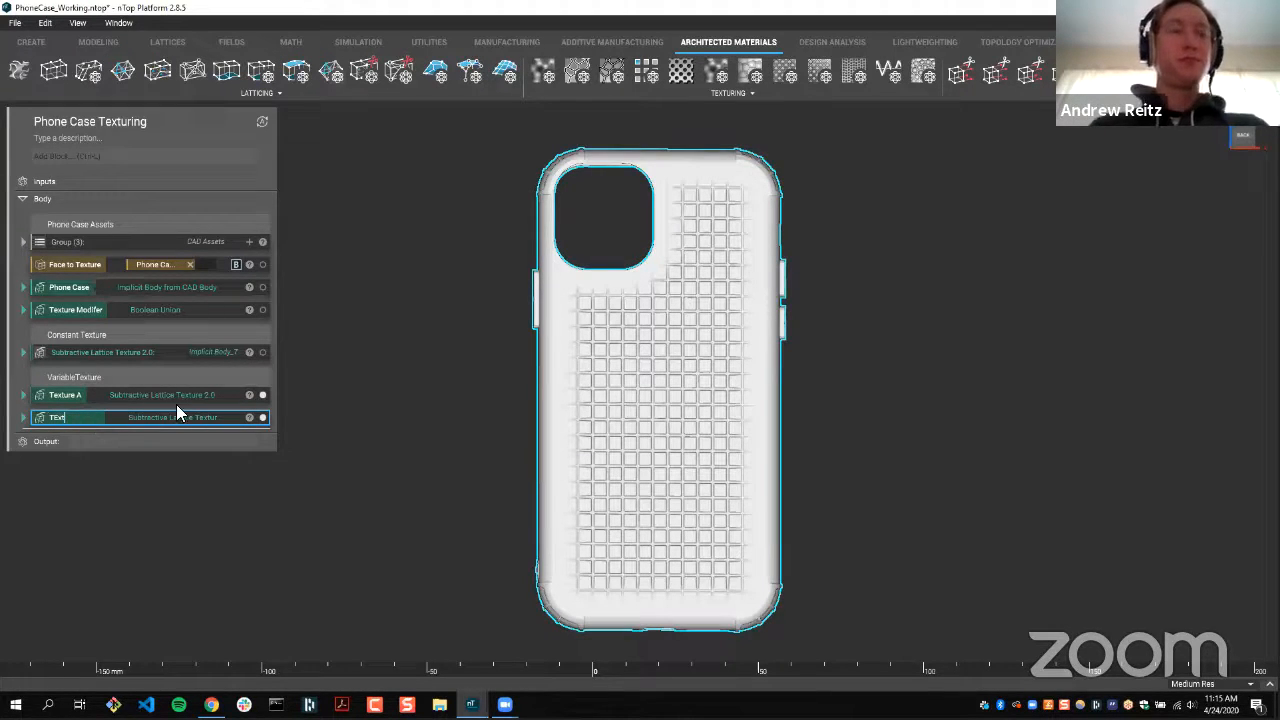
{"action": "key", "text": "BackSpace"}
{"action": "key", "text": "BackSpace"}
{"action": "key", "text": "BackSpace"}
{"action": "type", "text": "exture B"}
{"action": "key", "text": "Return"}
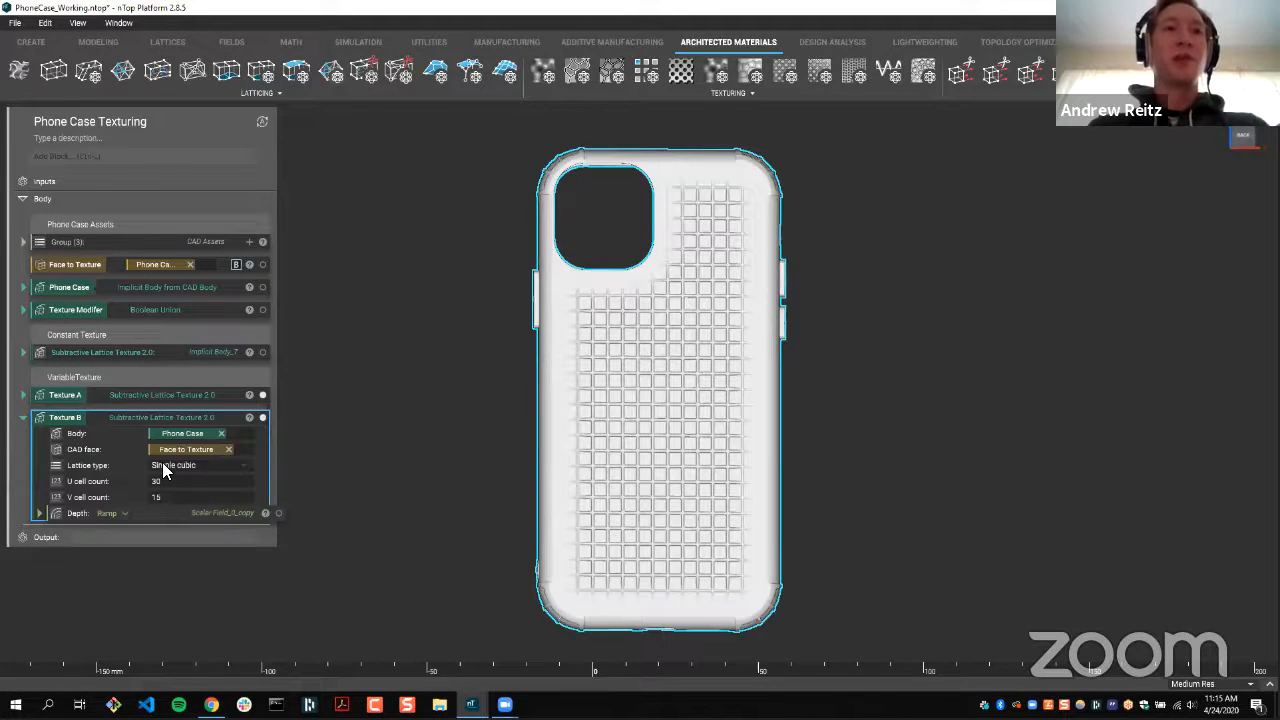
- Set Texture B's lattice type to Face centered cubic and hide Texture A
{"action": "left_click", "coordinate": [170, 465]}
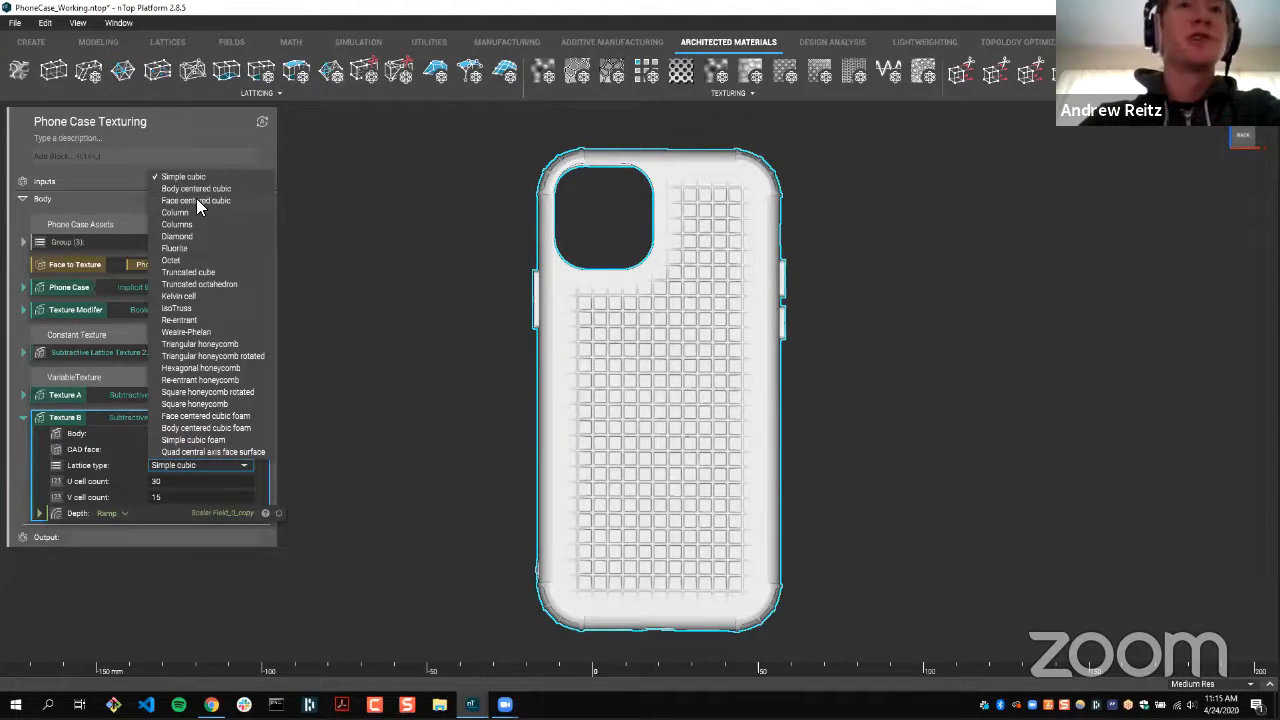
{"action": "left_click", "coordinate": [224, 468]}
{"action": "scroll", "coordinate": [198, 466], "scroll_direction": "down", "scroll_amount": 1}
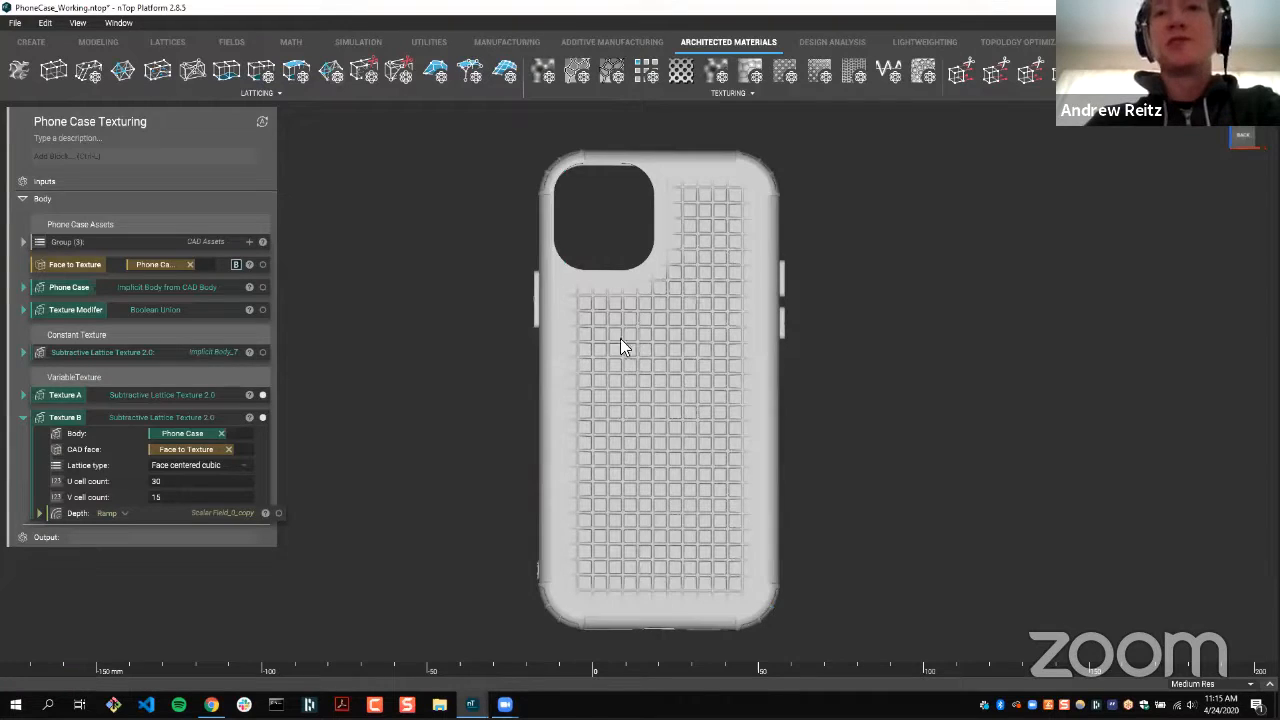
{"action": "left_click", "coordinate": [262, 394]}
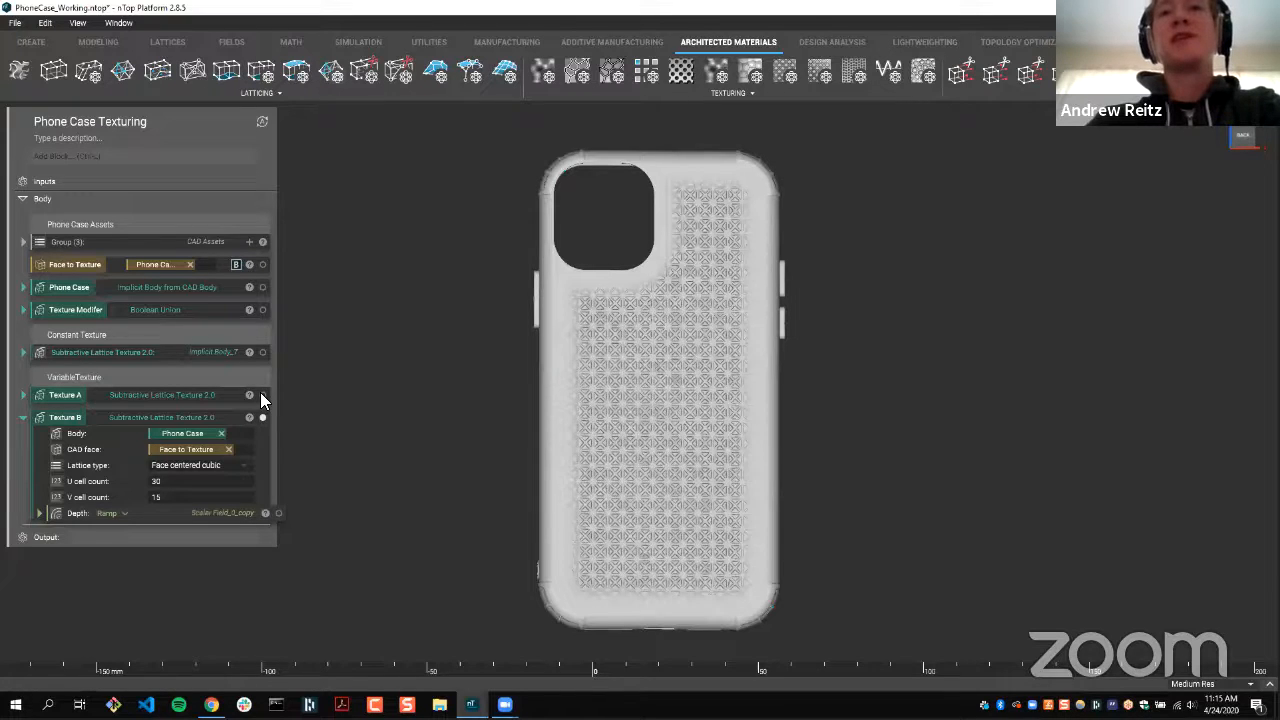
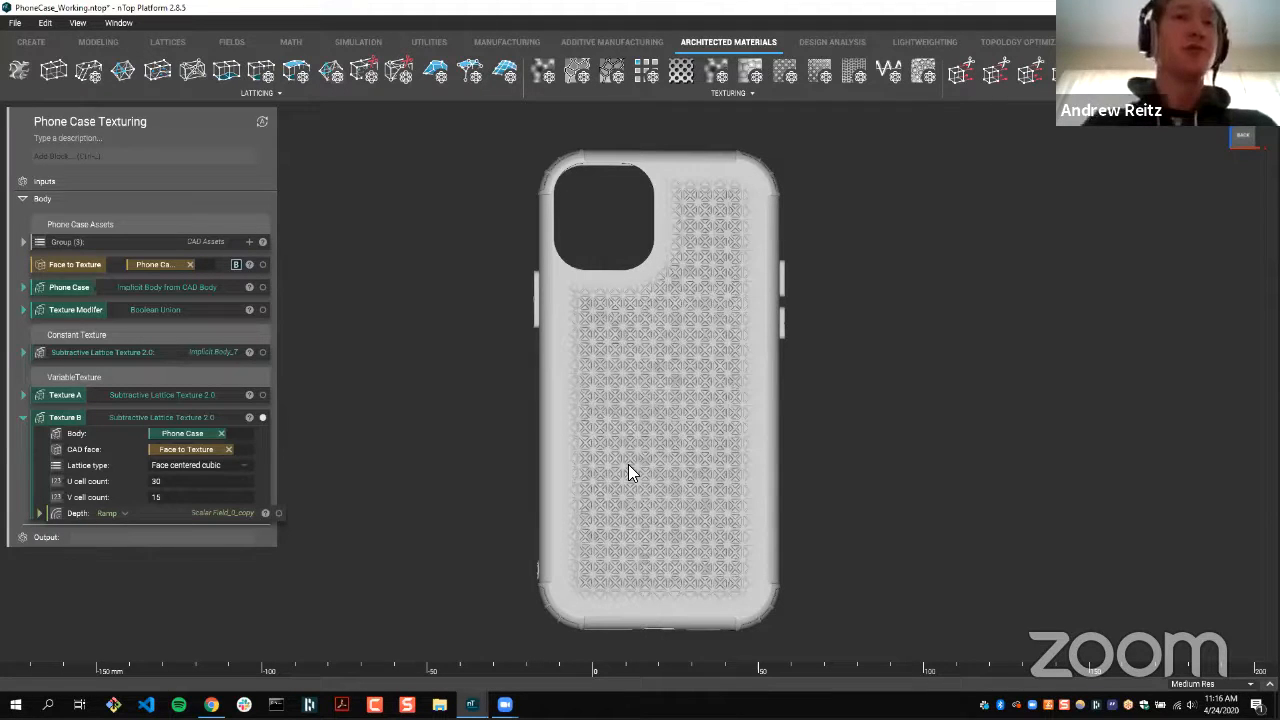
- Collapse the Texture B block and add a Mix block below it
{"action": "double_click", "coordinate": [166, 418]}
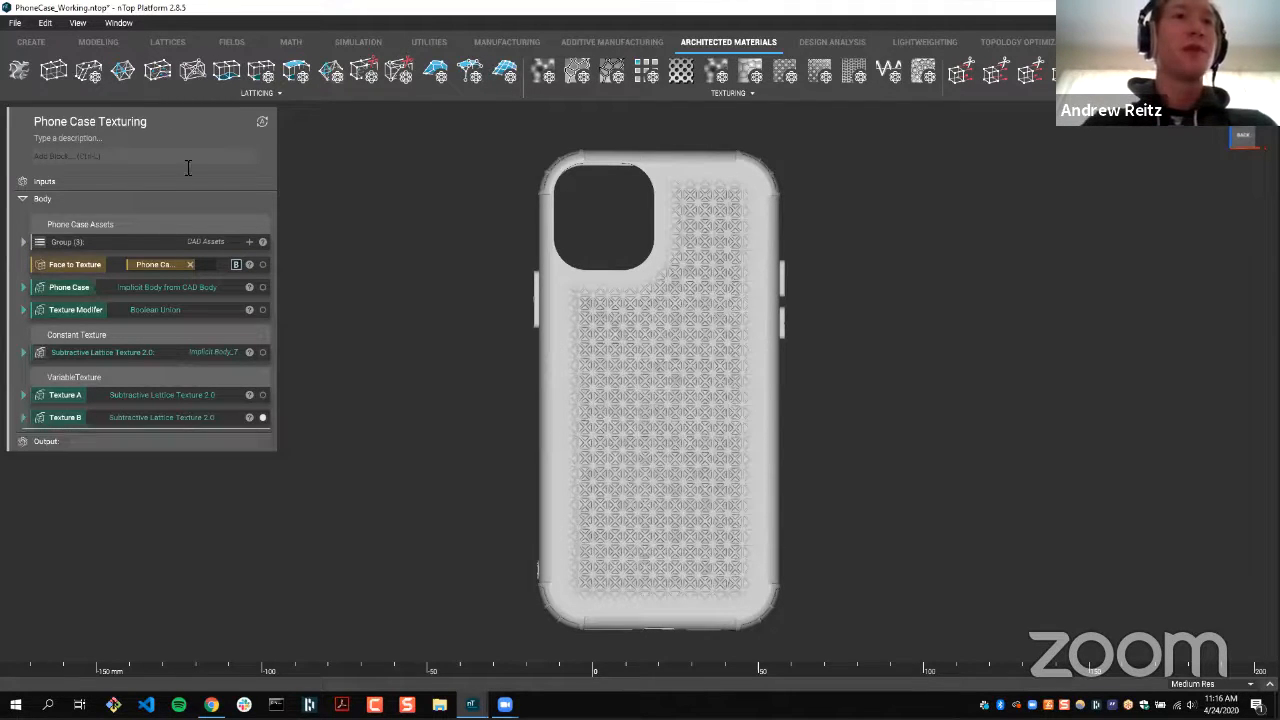
{"action": "left_click", "coordinate": [188, 164]}
{"action": "type", "text": "mix"}
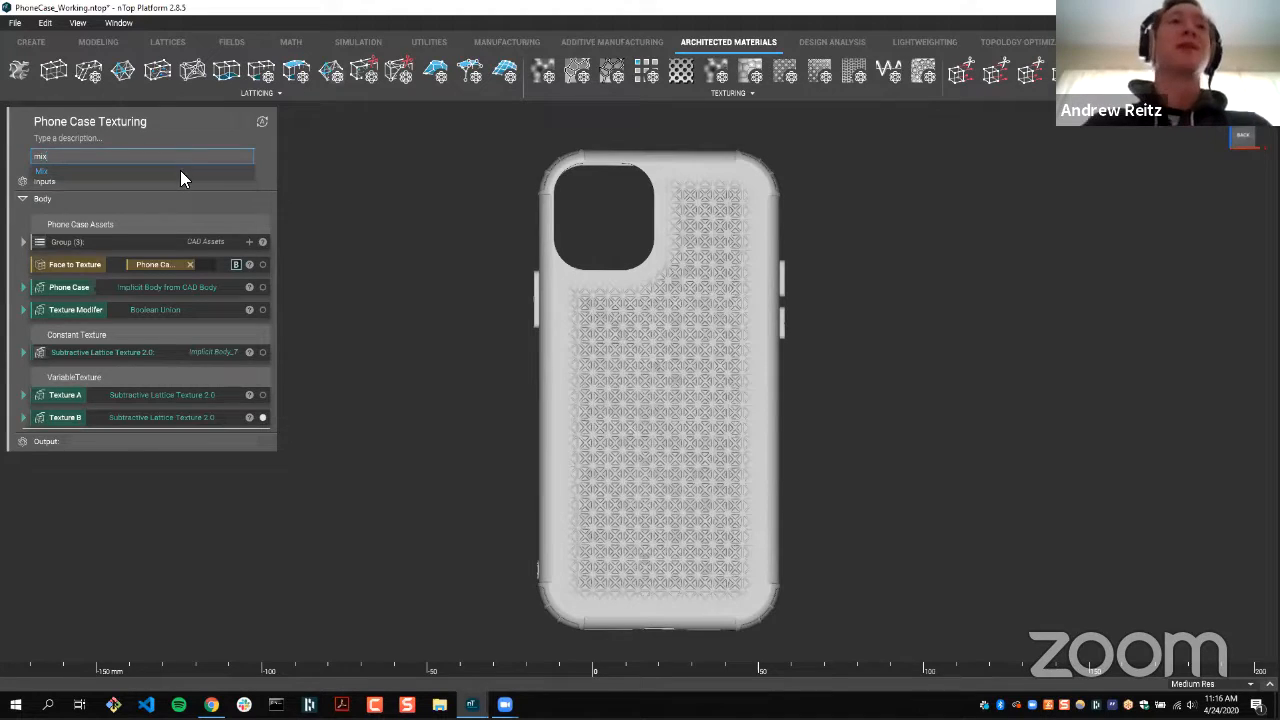
{"action": "left_click", "coordinate": [181, 172]}
{"action": "left_click", "coordinate": [116, 452]}
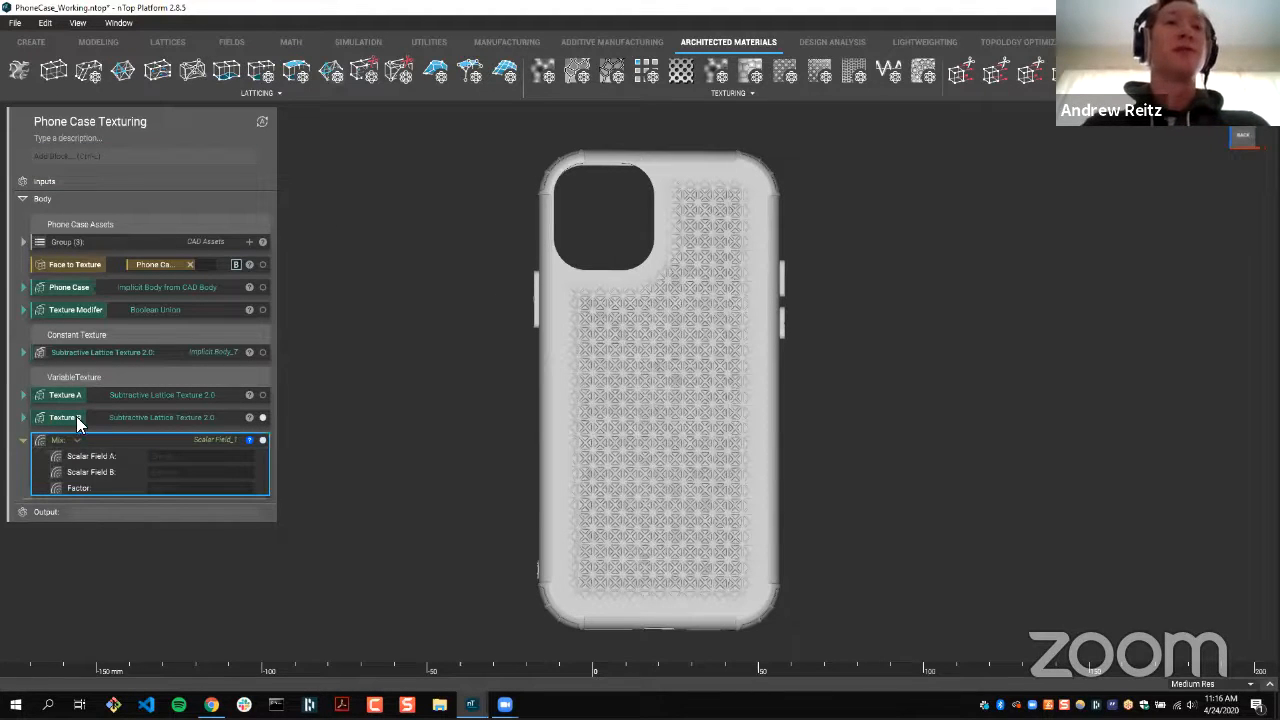
- Assign Texture A and Texture B as the Mix block's Scalar Fields A and B, and hide Texture B
{"action": "left_click_drag", "start_coordinate": [68, 403], "coordinate": [190, 458]}
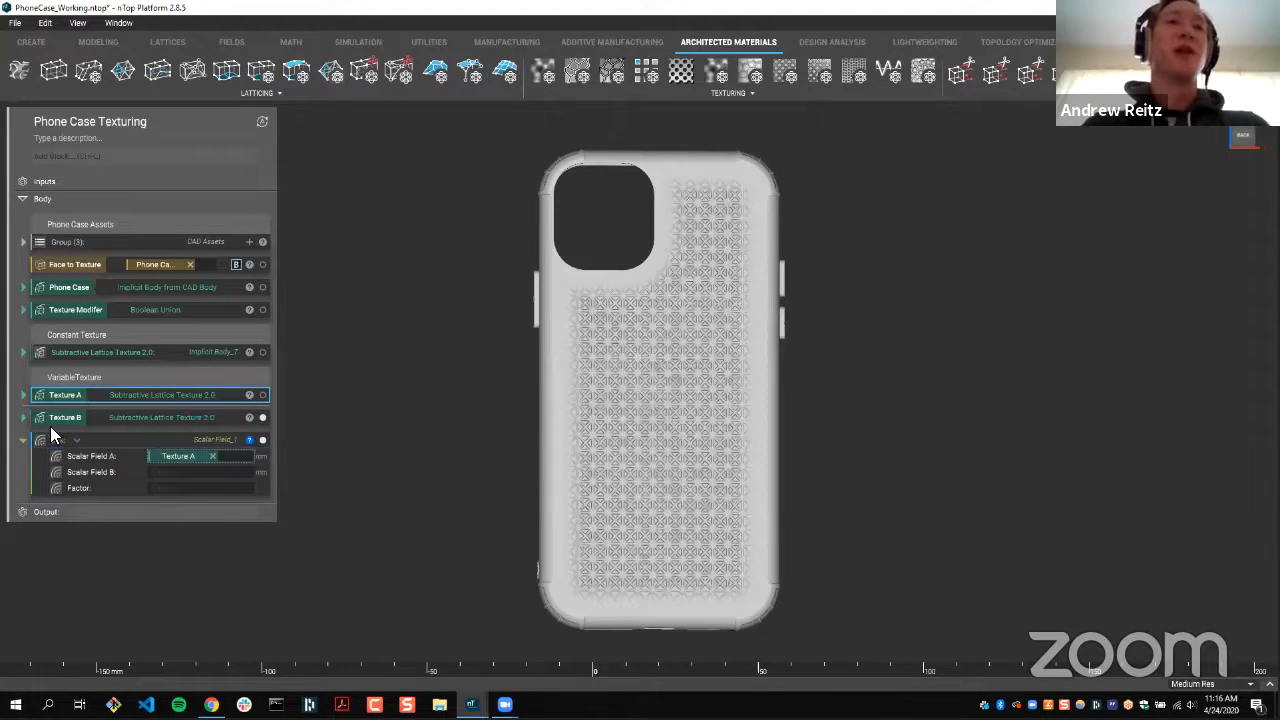
{"action": "left_click", "coordinate": [93, 419]}
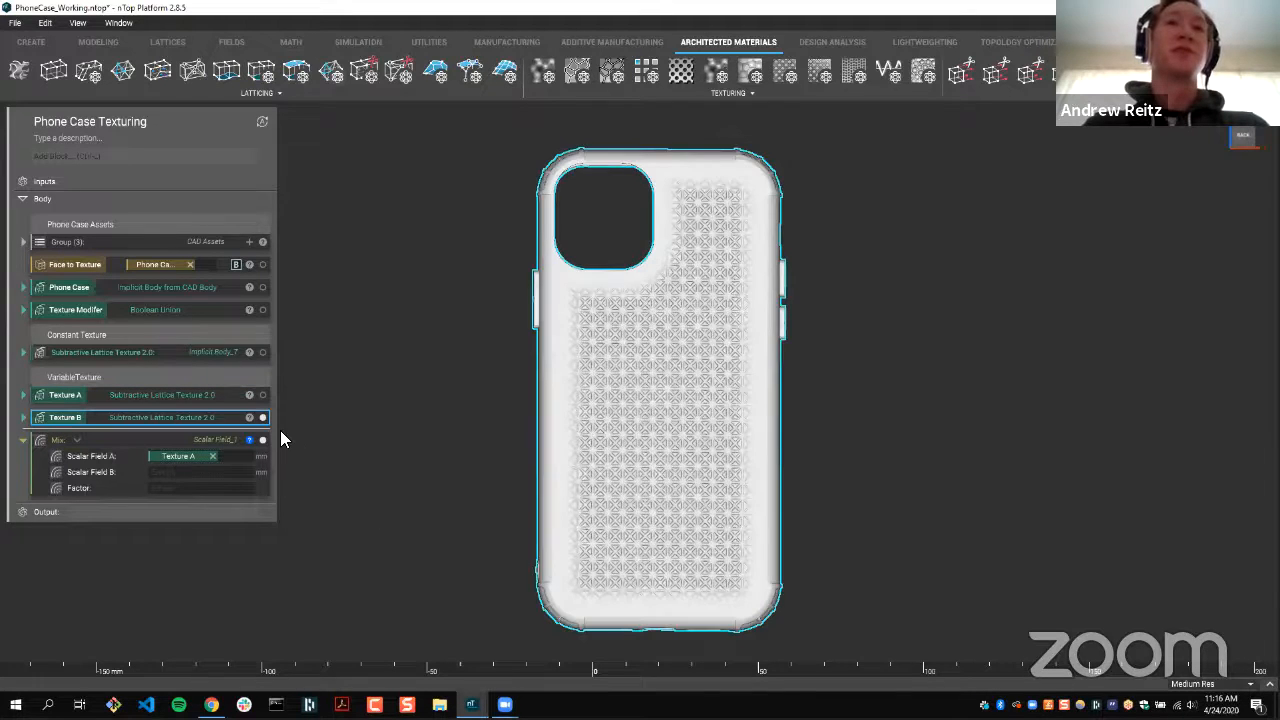
{"action": "left_click_drag", "start_coordinate": [311, 433], "coordinate": [351, 442]}
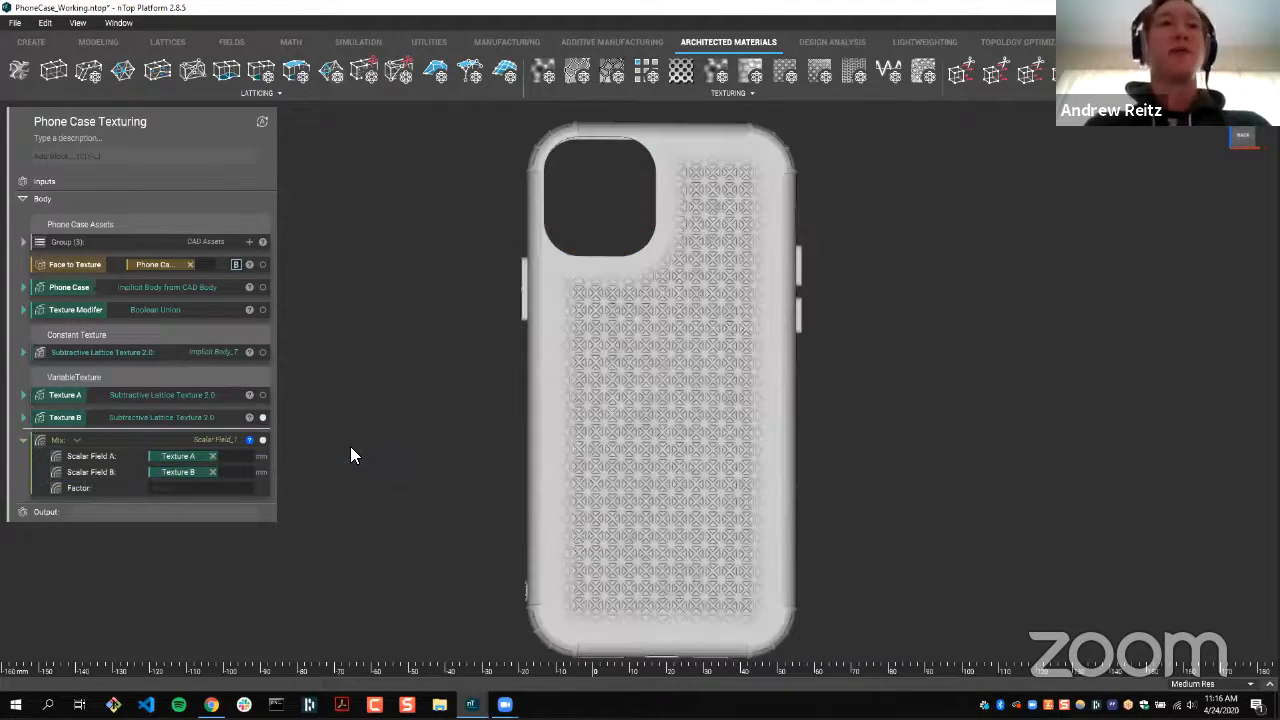
{"action": "scroll", "coordinate": [378, 414], "scroll_direction": "down", "scroll_amount": 1}
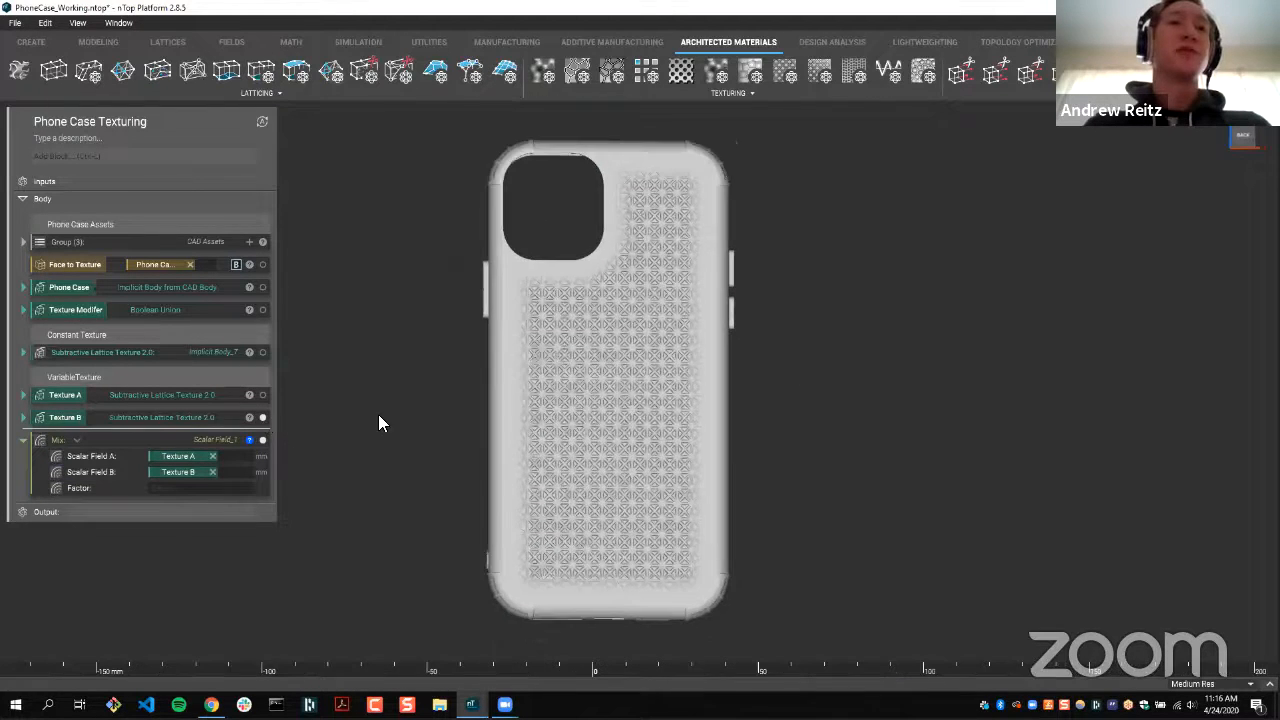
{"action": "left_click", "coordinate": [263, 418]}
- Try the Mix factor at 0 and at 1 to preview each texture on its own
{"action": "left_click", "coordinate": [214, 492]}
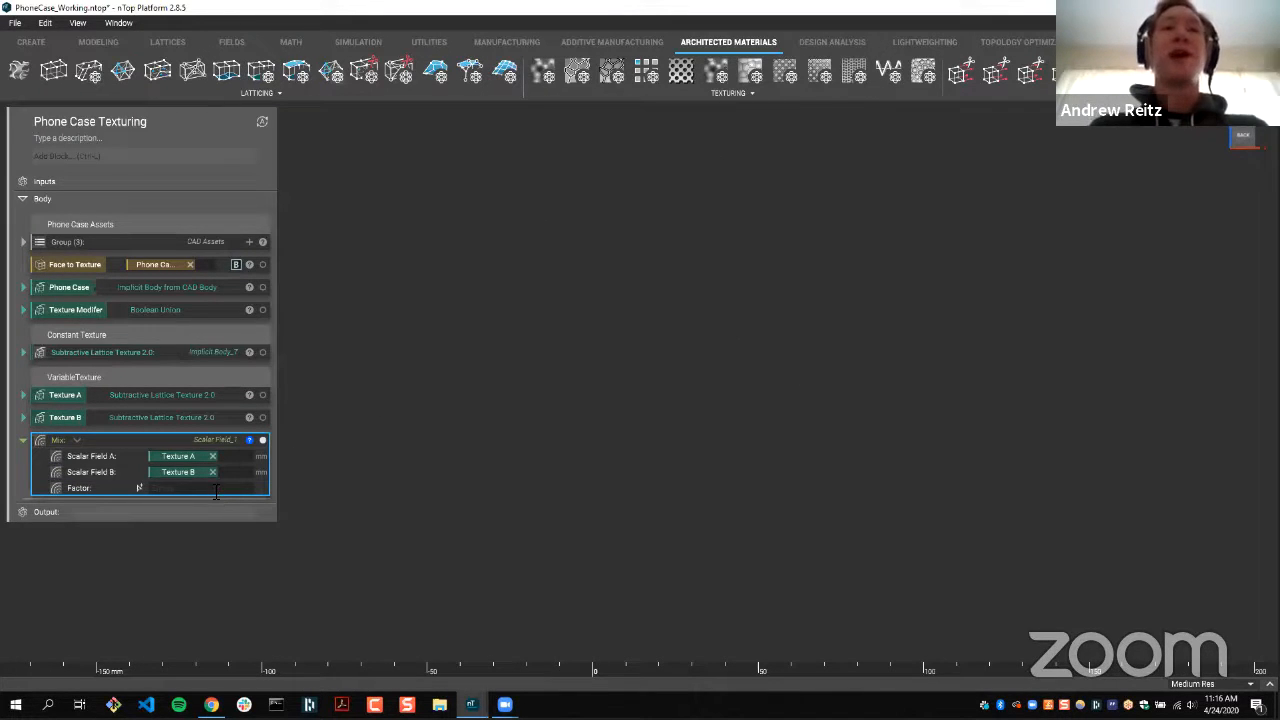
{"action": "type", "text": "0"}
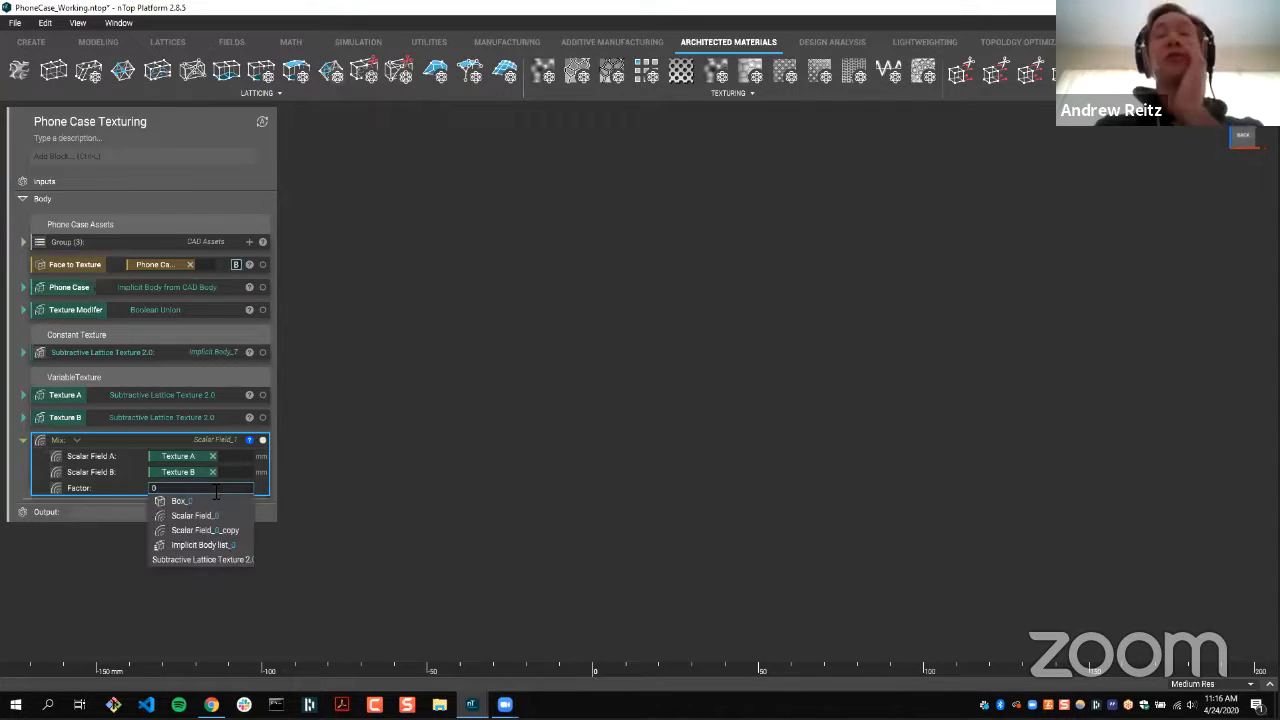
{"action": "key", "text": "Return"}
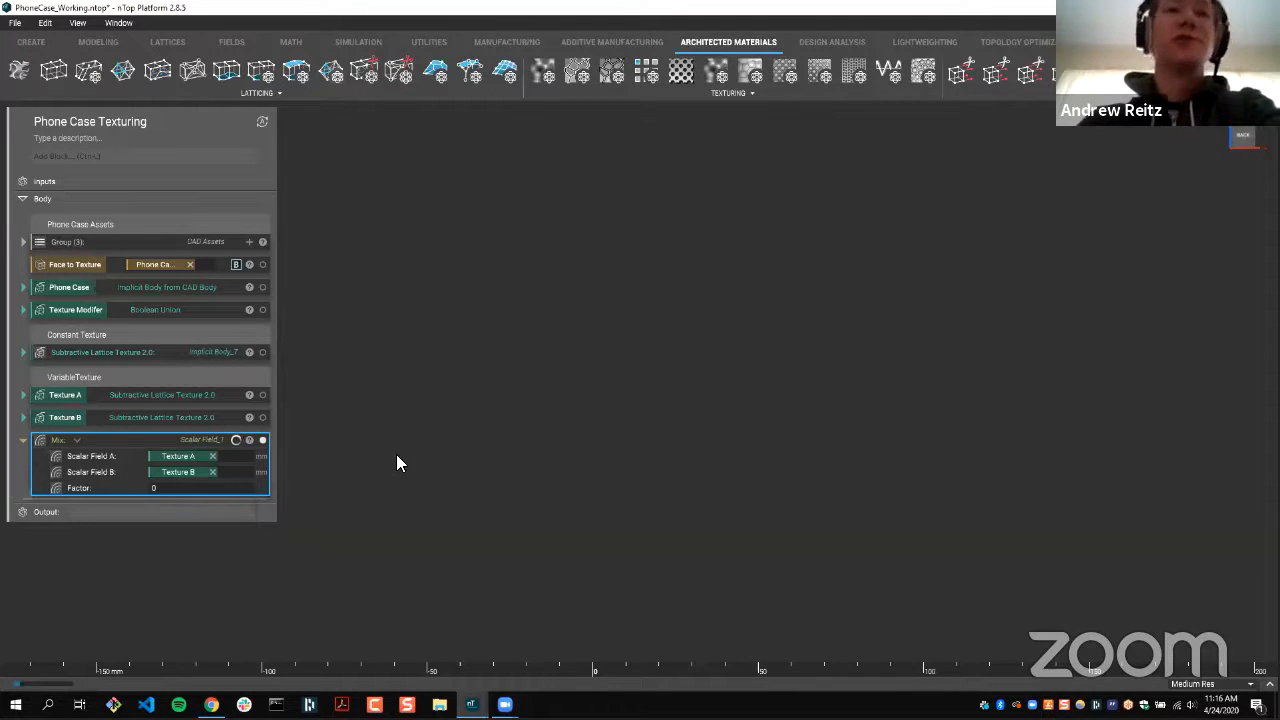
{"action": "left_click", "coordinate": [396, 454]}
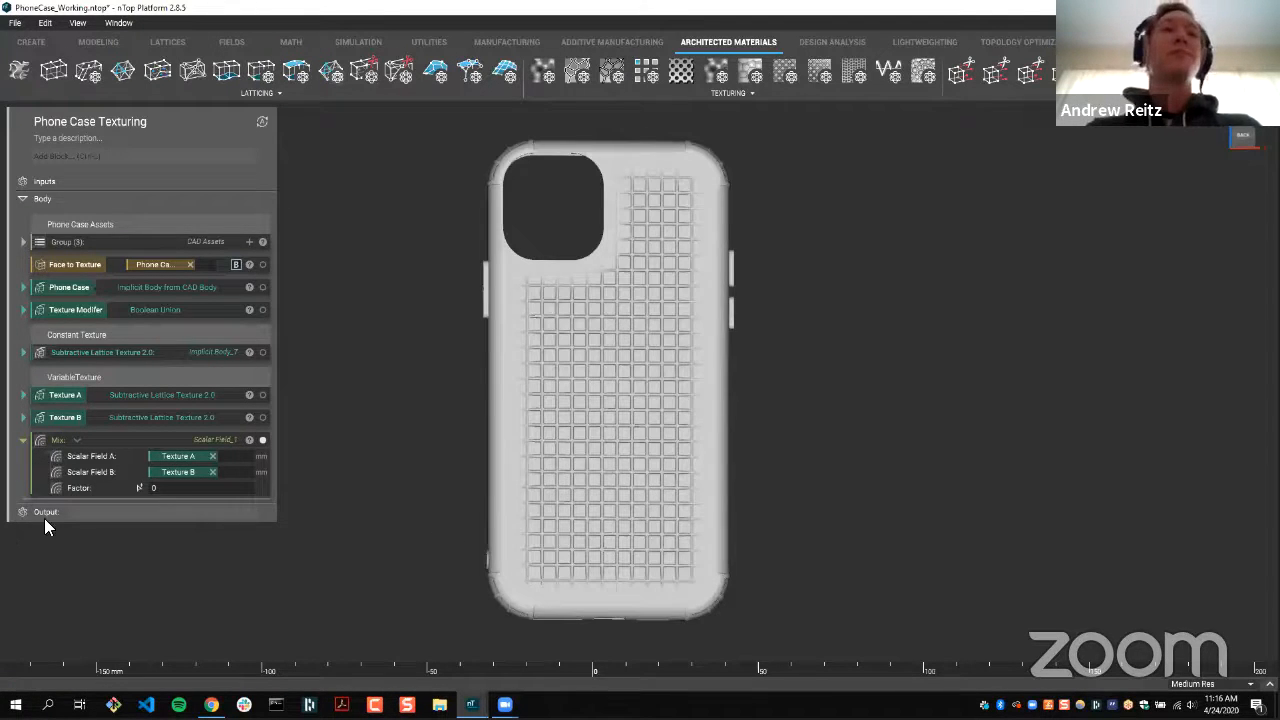
{"action": "type", "text": "1"}
{"action": "key", "text": "Return"}
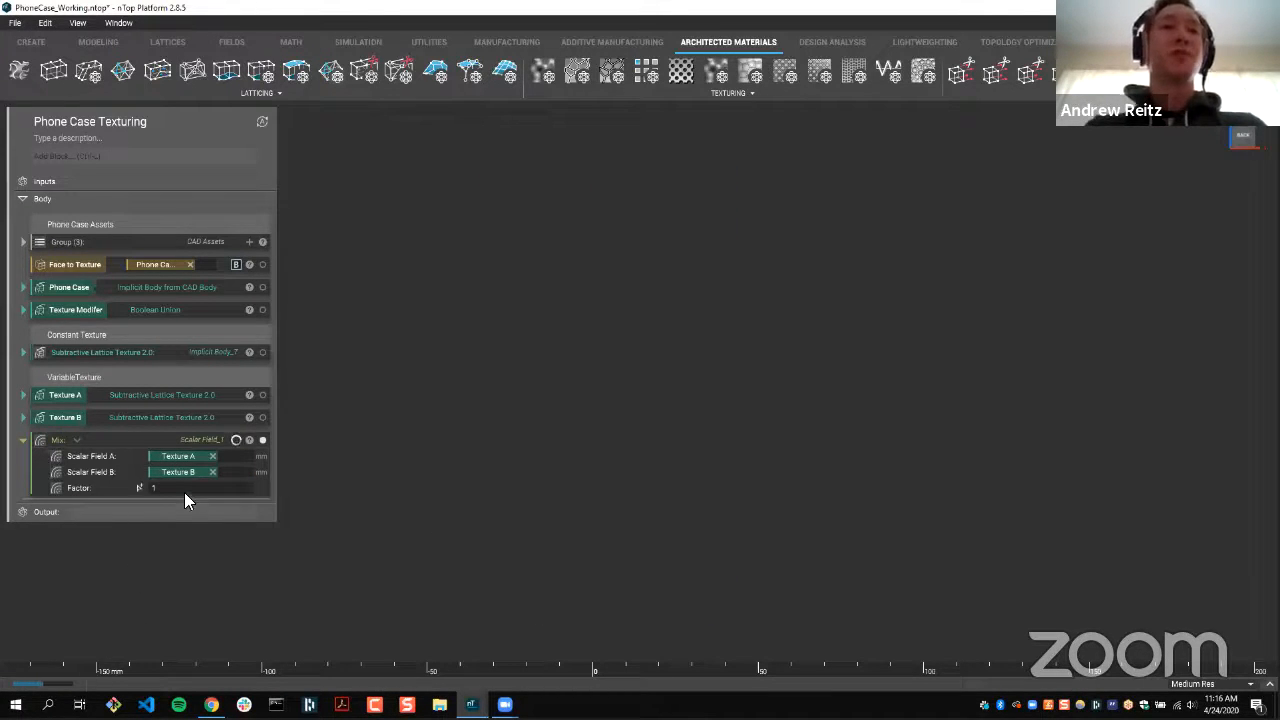
- Set the Mix factor to .5 to blend both textures equally across the case
{"action": "left_click", "coordinate": [184, 492]}
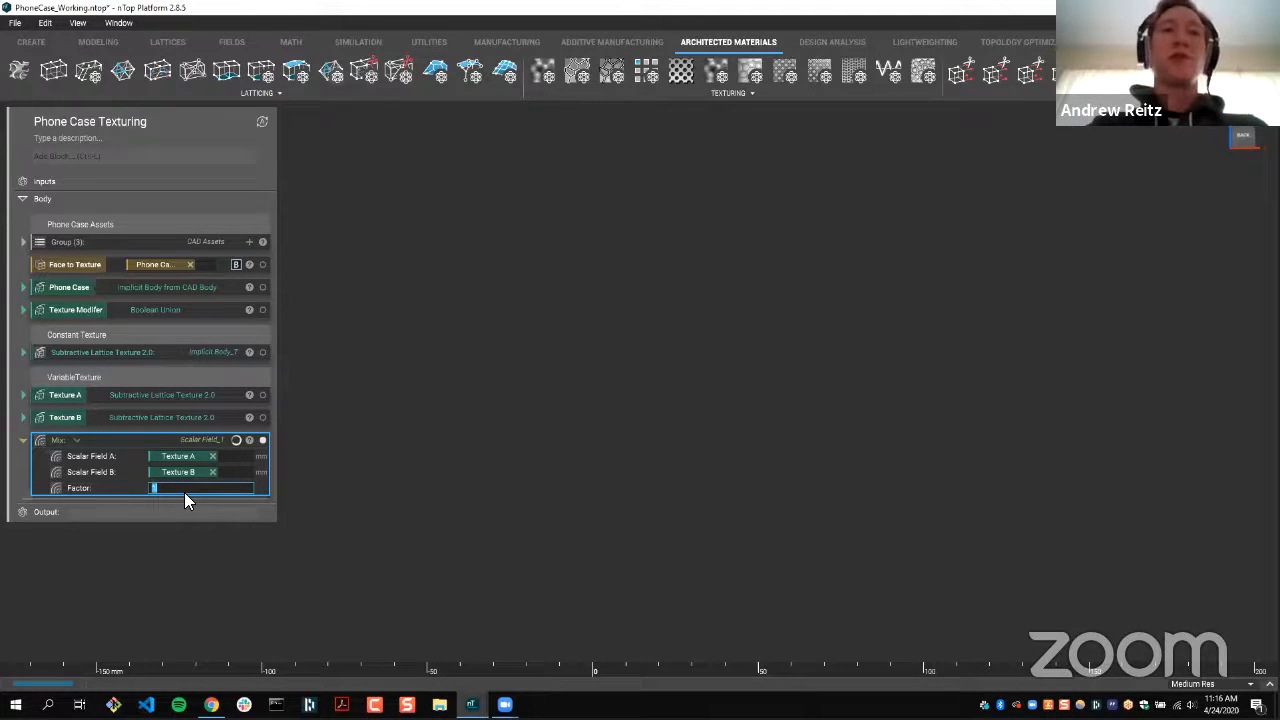
{"action": "type", "text": ".5"}
{"action": "key", "text": "Return"}
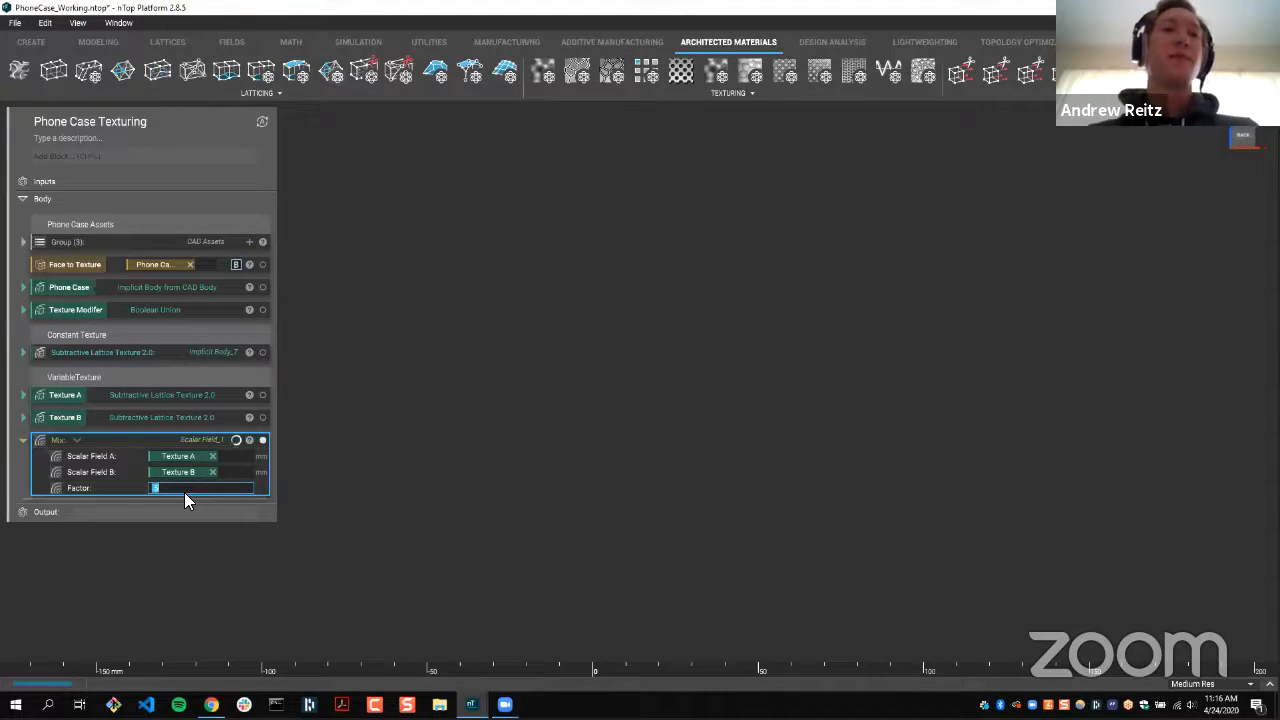
{"action": "left_click", "coordinate": [290, 580]}
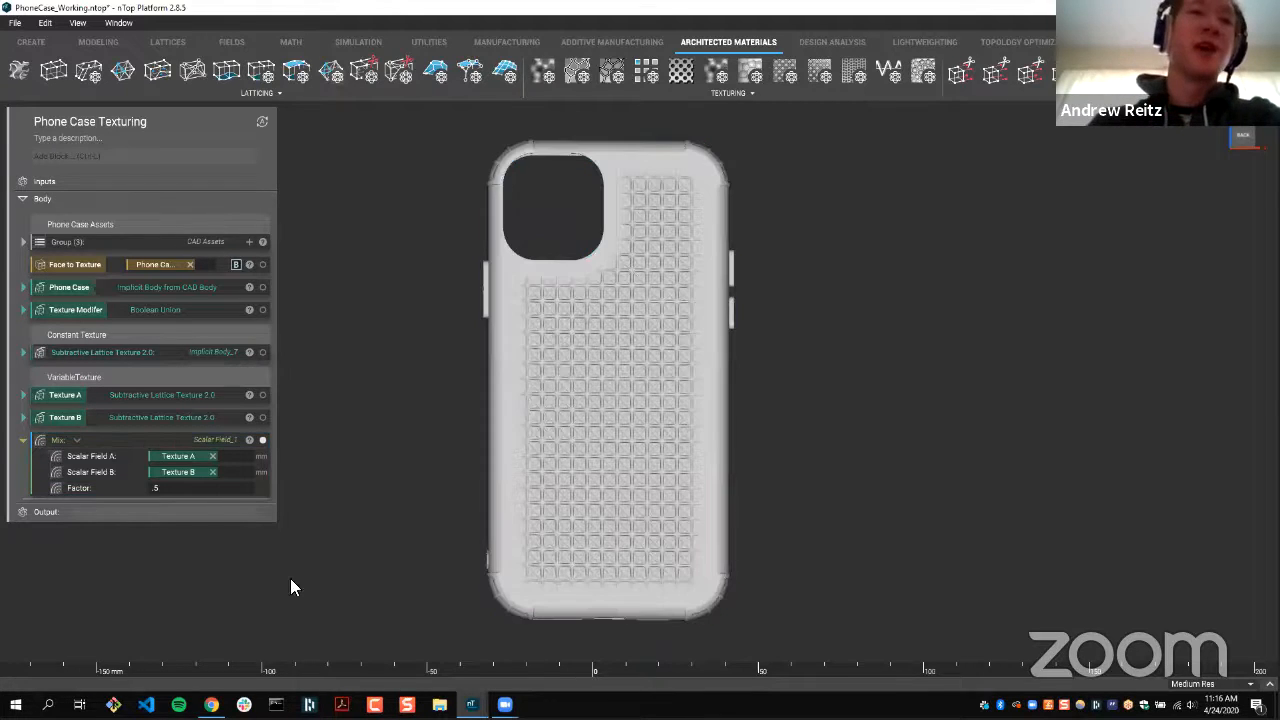
{"action": "scroll", "coordinate": [534, 492], "scroll_direction": "down", "scroll_amount": 1}
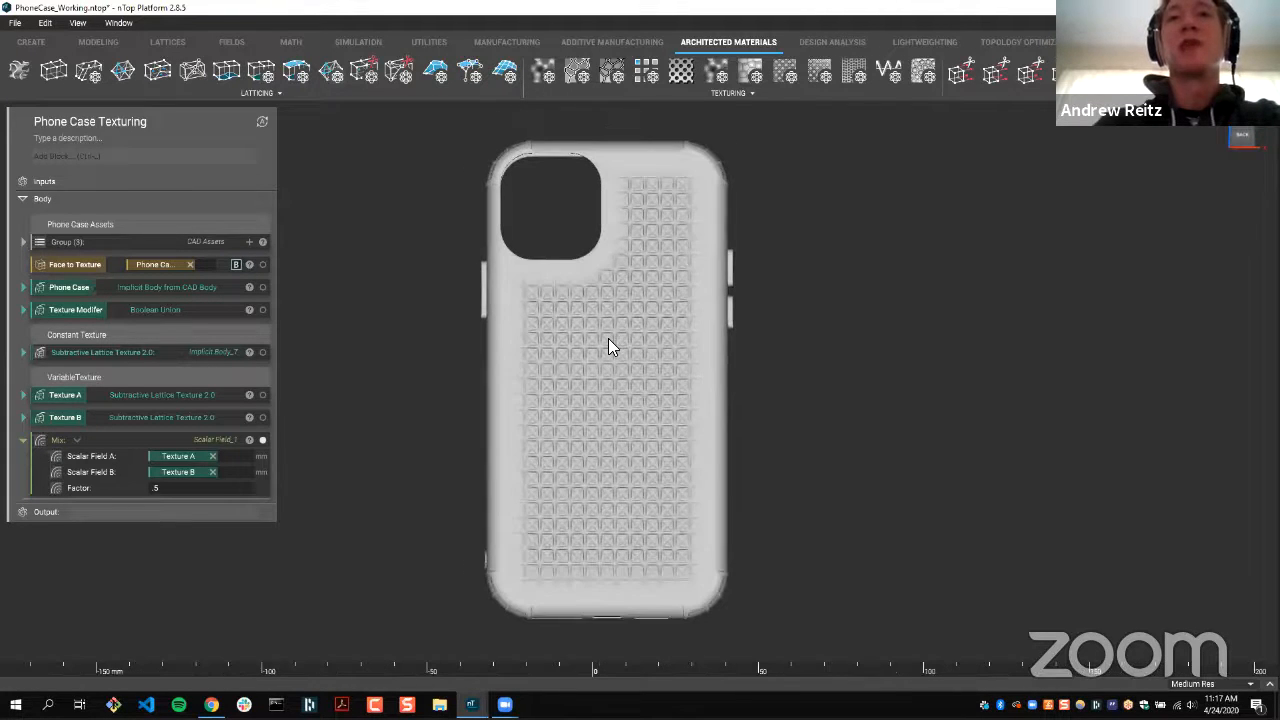
{"action": "scroll", "coordinate": [608, 355], "scroll_direction": "down", "scroll_amount": 1}
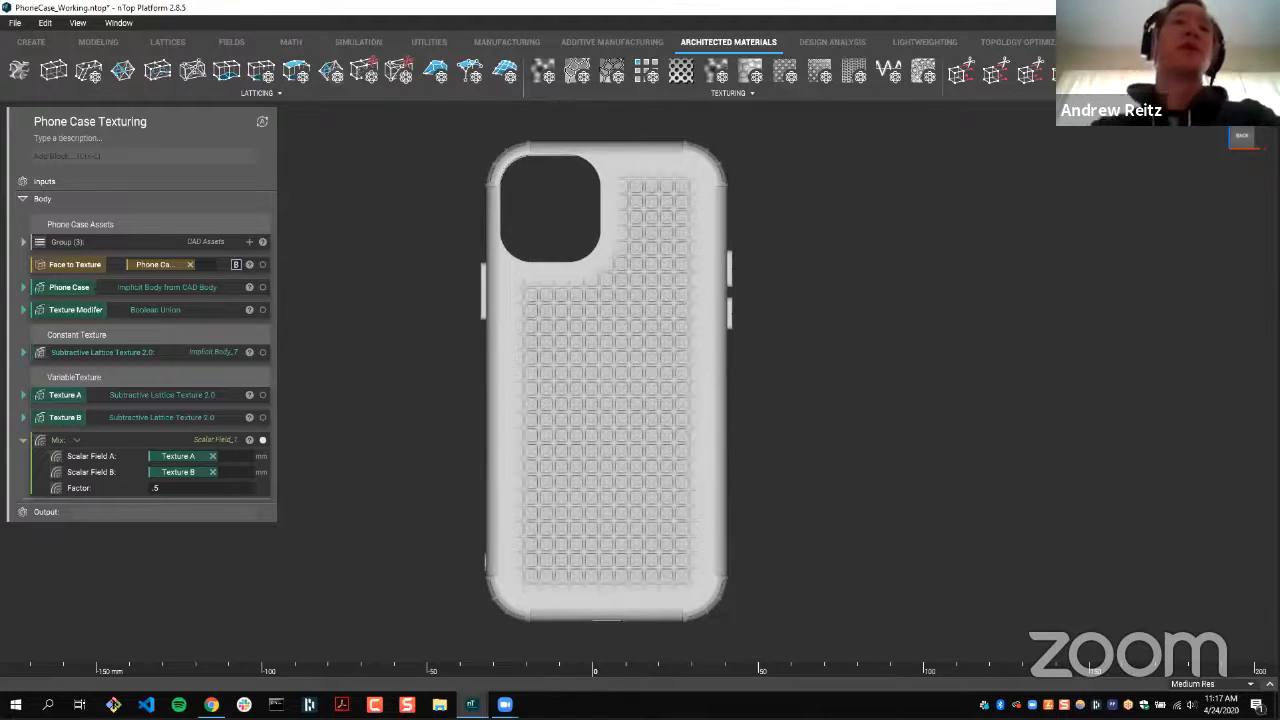
{"action": "left_click", "coordinate": [176, 490]}
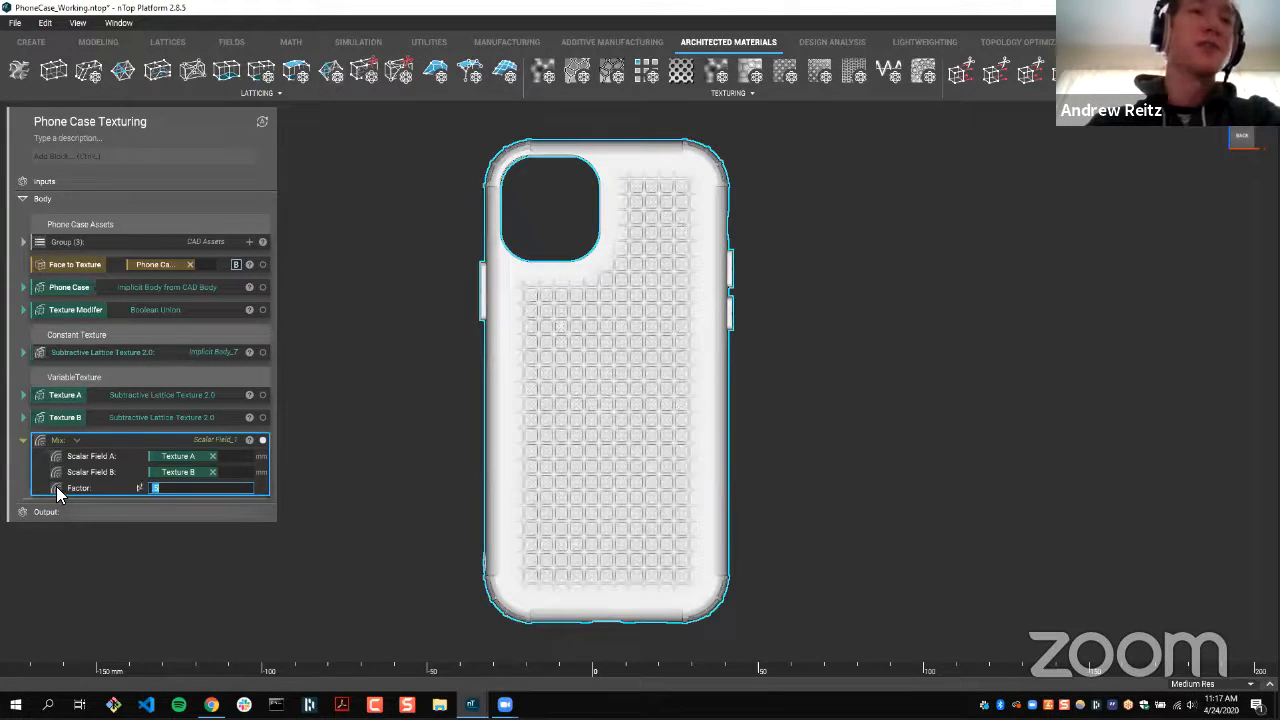
{"action": "key", "text": "Return"}
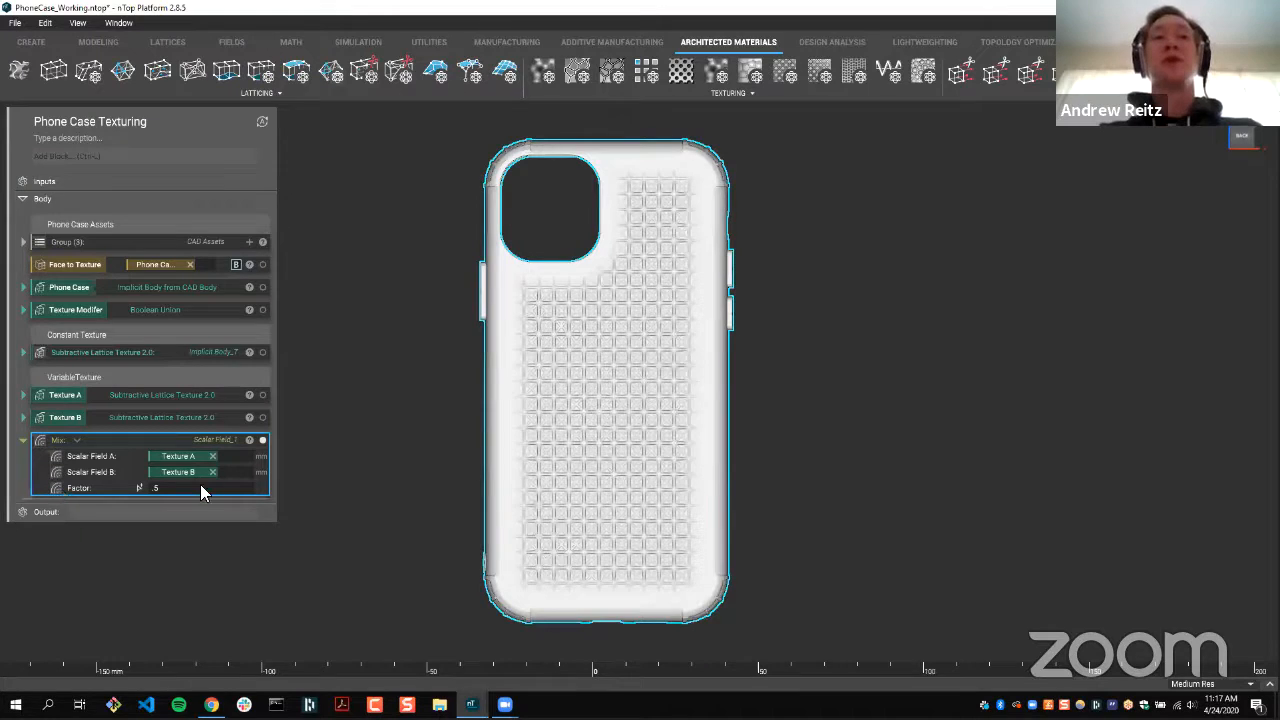
{"action": "left_click", "coordinate": [342, 436]}
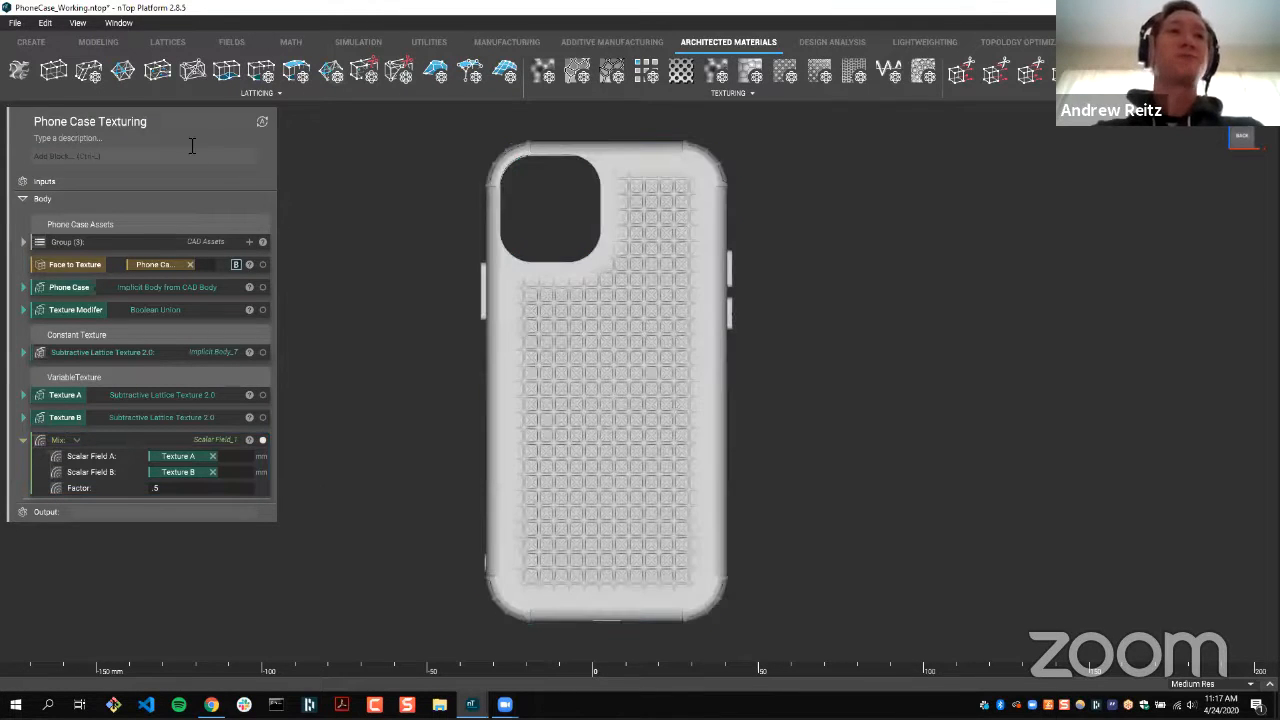
- Add a Ramp block below the Mix block and use a Plane from Normal as its scalar field
{"action": "left_click", "coordinate": [192, 148]}
{"action": "type", "text": "ramp"}
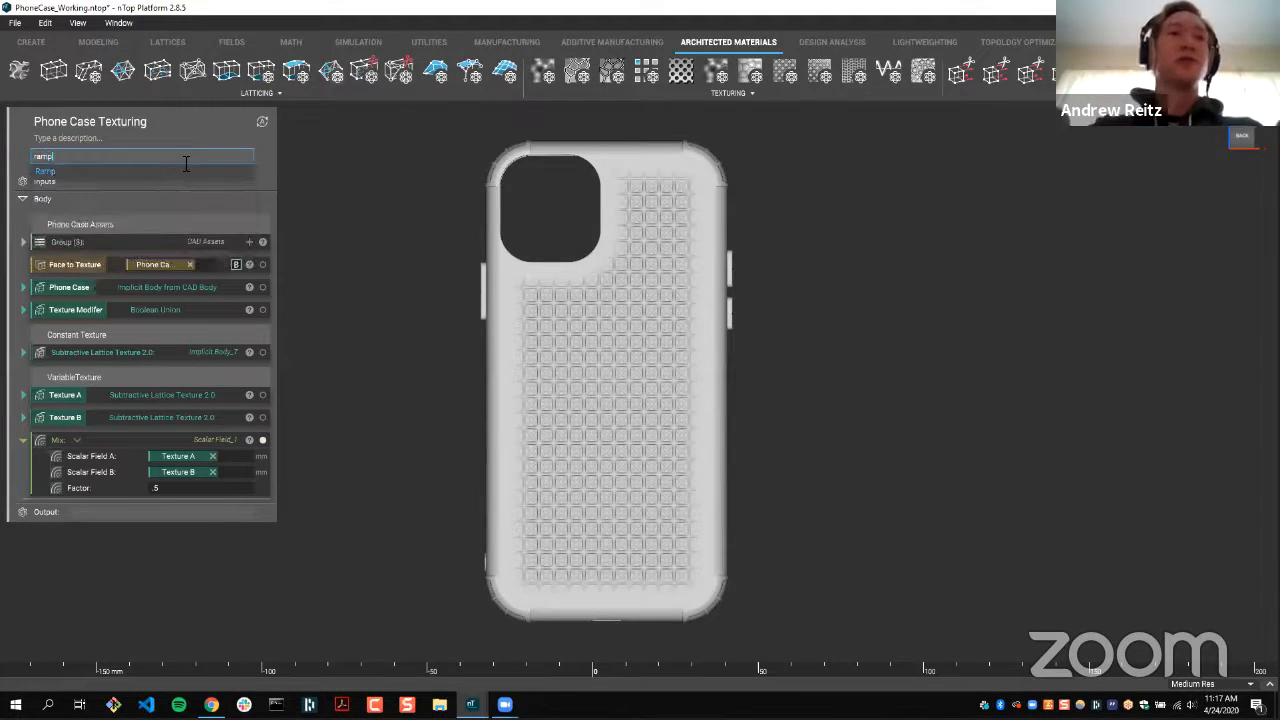
{"action": "key", "text": "Return"}
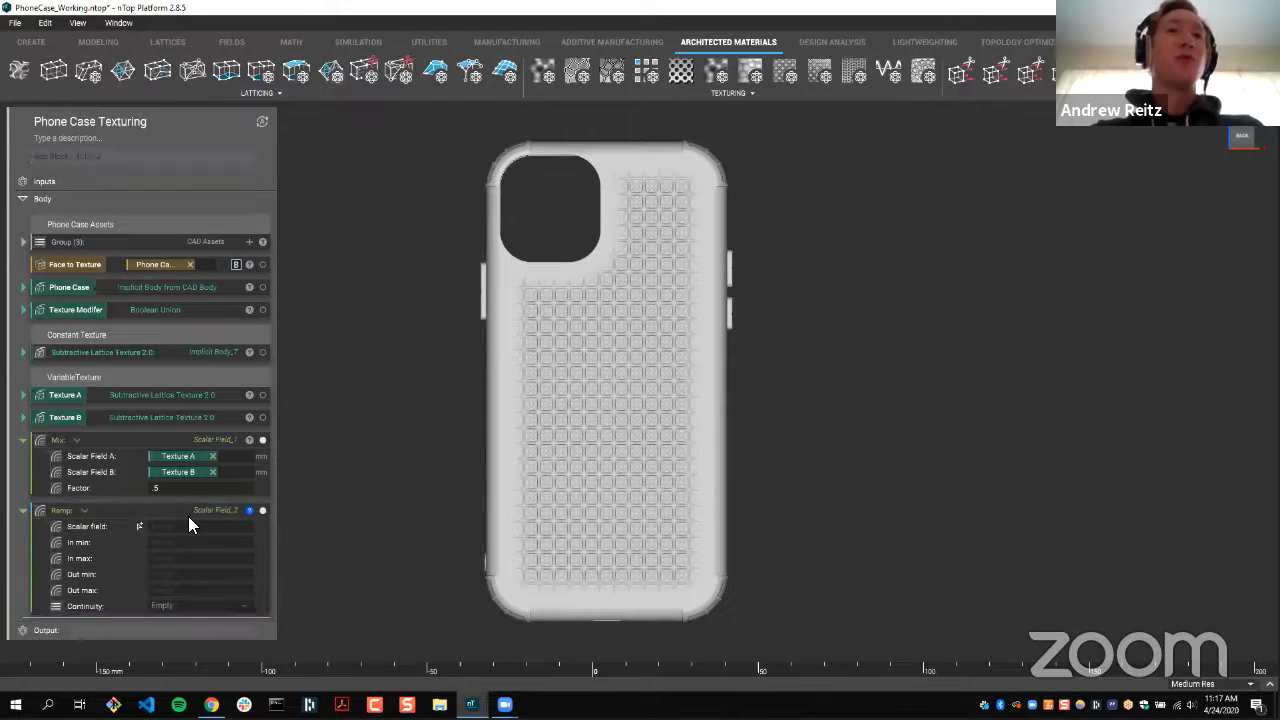
{"action": "left_click", "coordinate": [193, 525]}
{"action": "type", "text": "plane"}
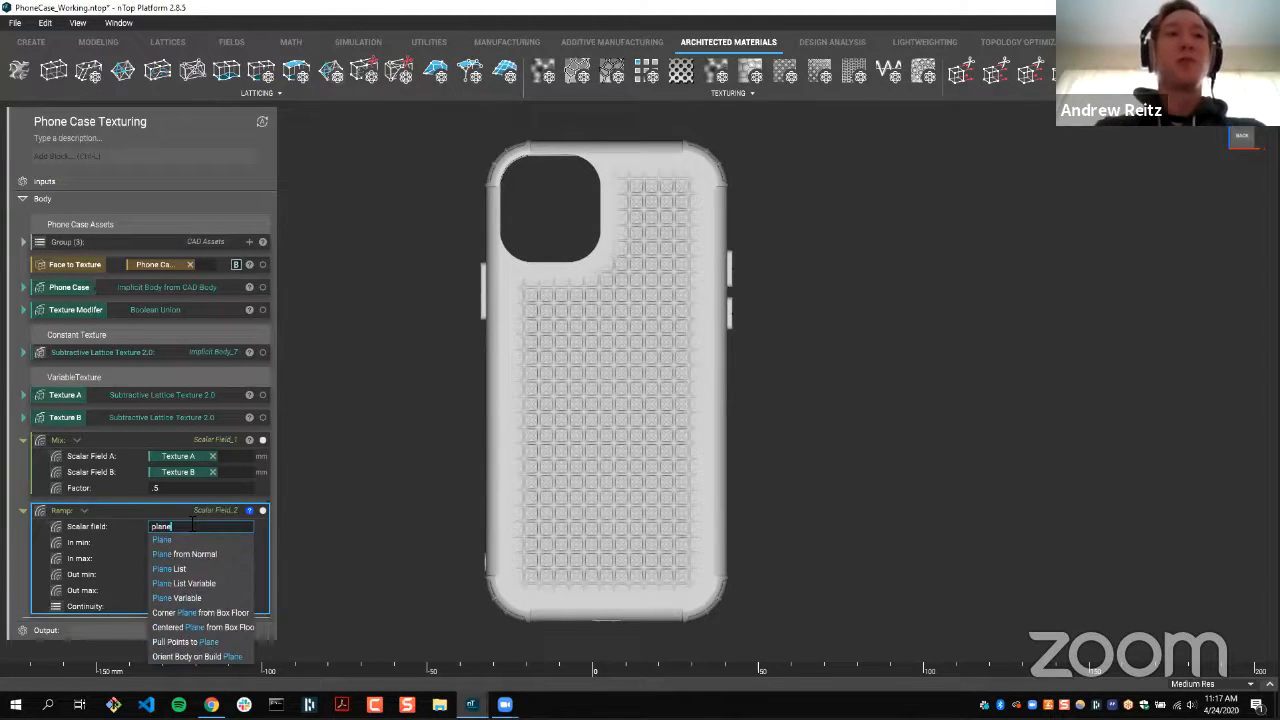
{"action": "left_click", "coordinate": [192, 553]}
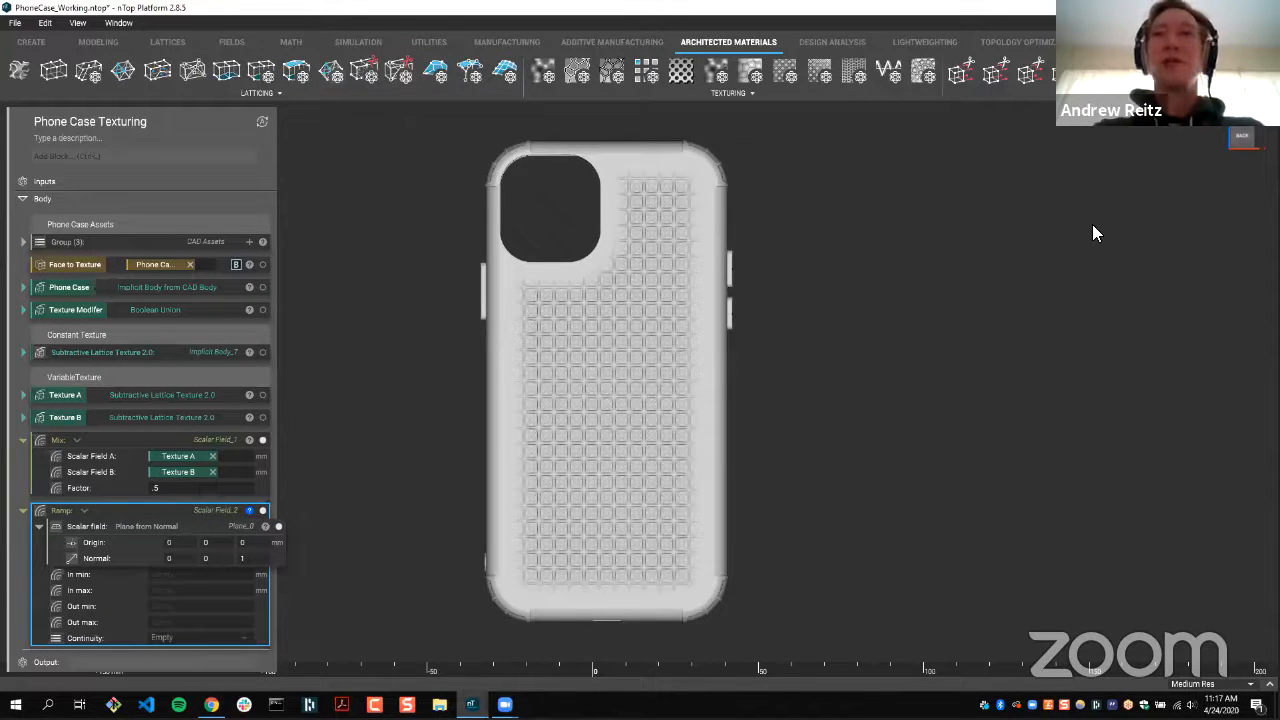
- Move the ramp plane's origin down to the bottom edge of the phone case, at Z about -68.8 mm
{"action": "right_click_drag", "start_coordinate": [610, 340], "coordinate": [608, 398]}
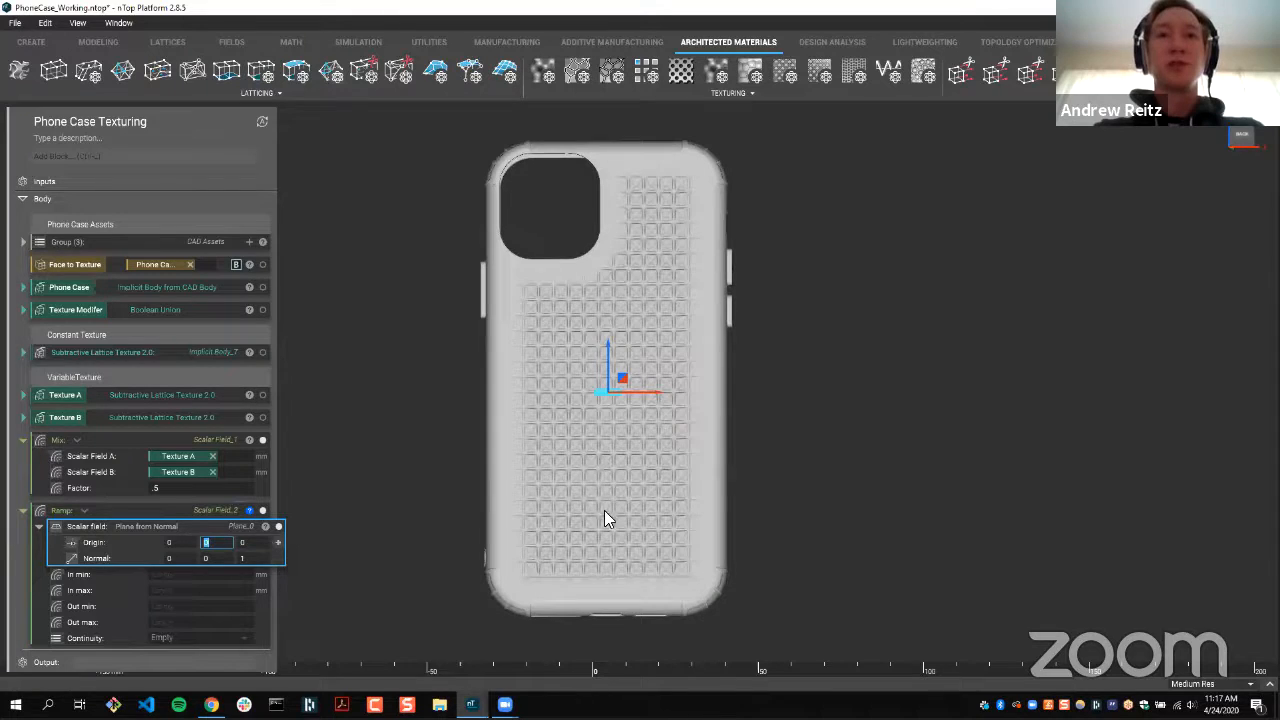
{"action": "left_click", "coordinate": [605, 553]}
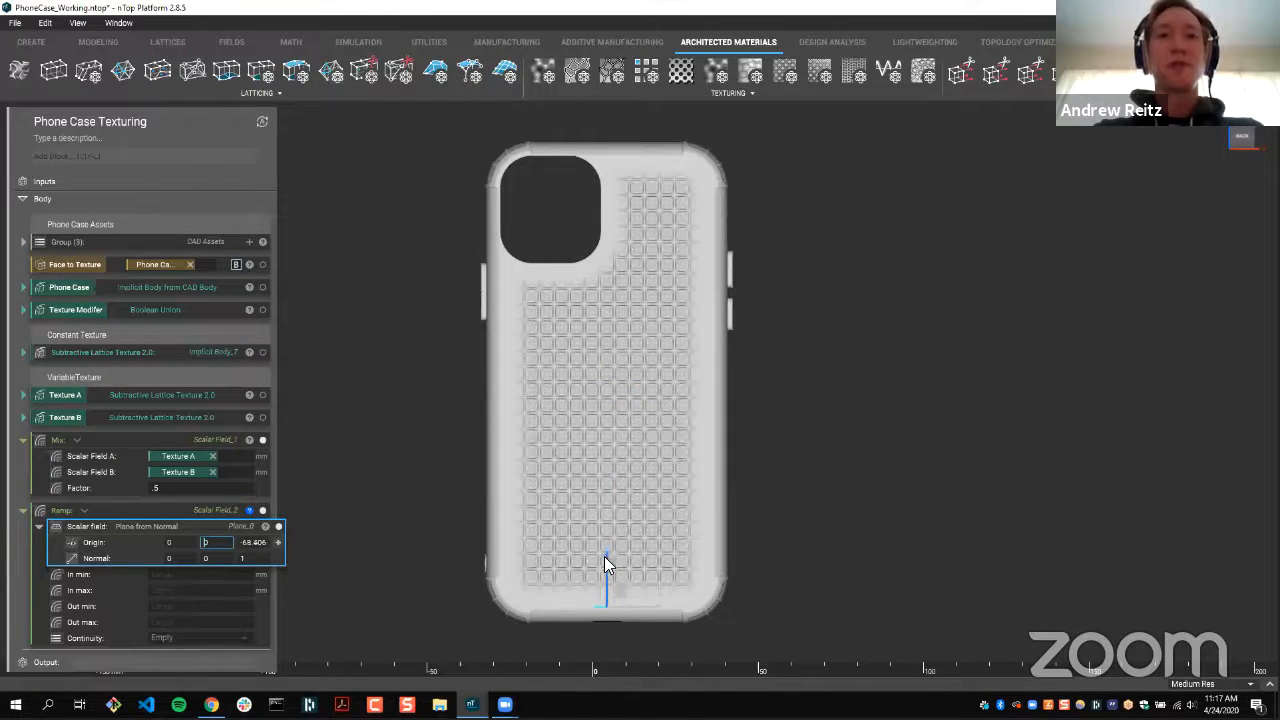
{"action": "left_click", "coordinate": [232, 576]}
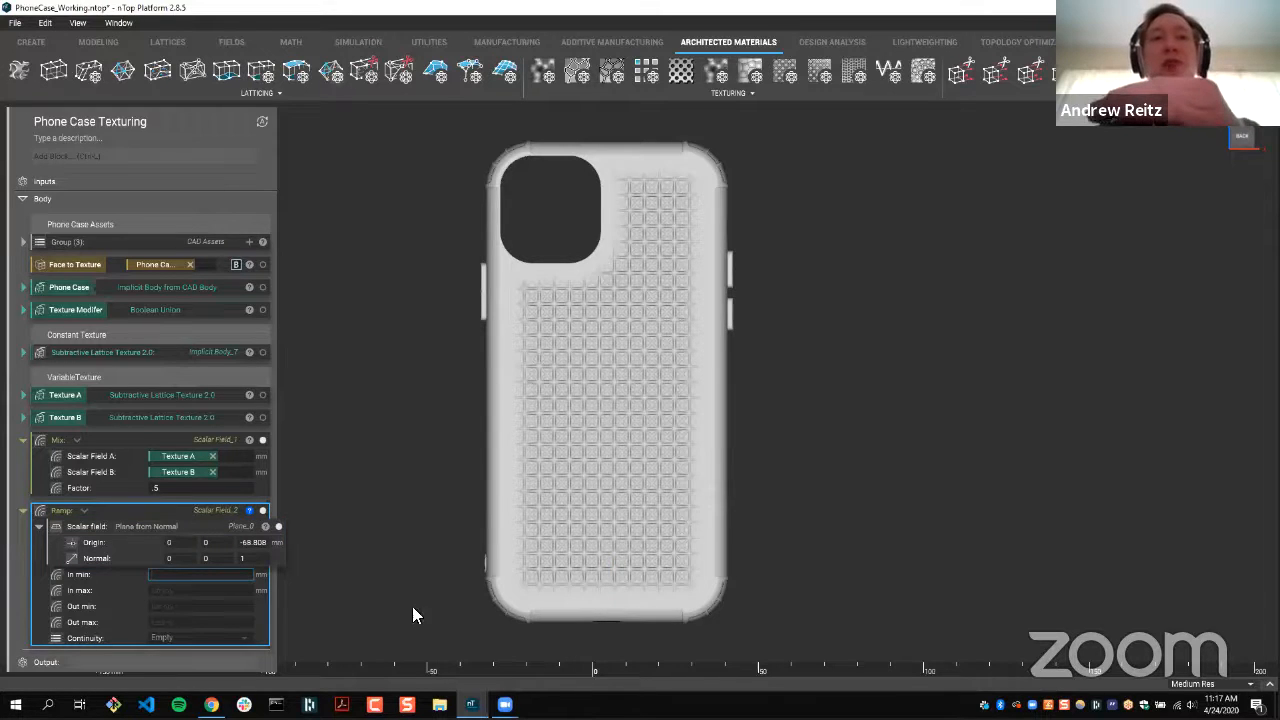
{"action": "left_click", "coordinate": [253, 542]}
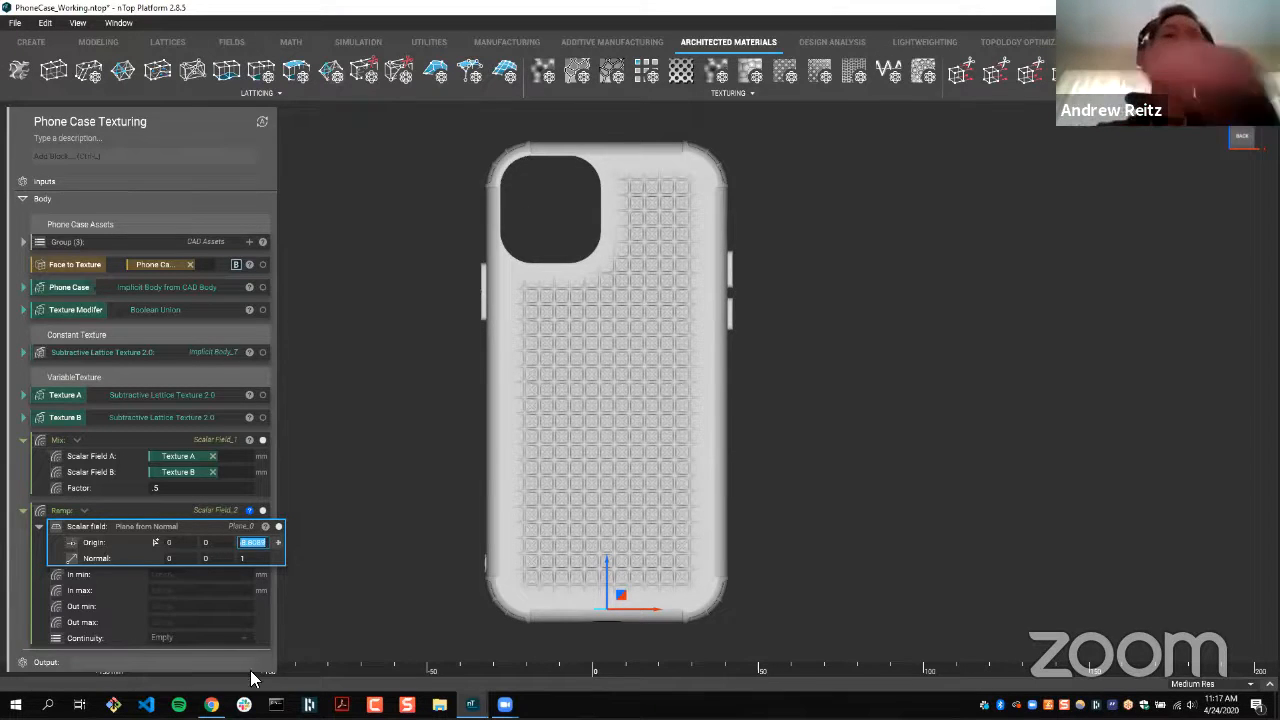
- Set the Ramp's In min to 0 and In max to 150 mm
{"action": "left_click", "coordinate": [185, 575]}
{"action": "type", "text": "0"}
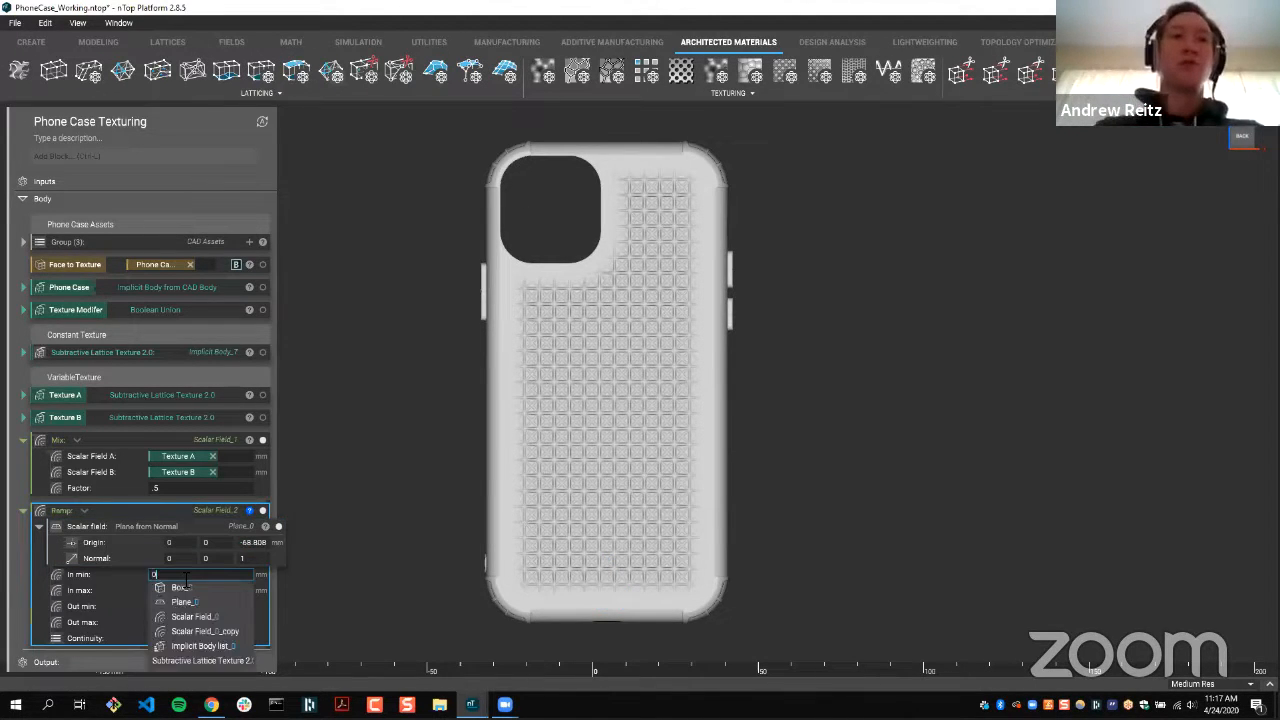
{"action": "key", "text": "Return"}
{"action": "left_click", "coordinate": [205, 591]}
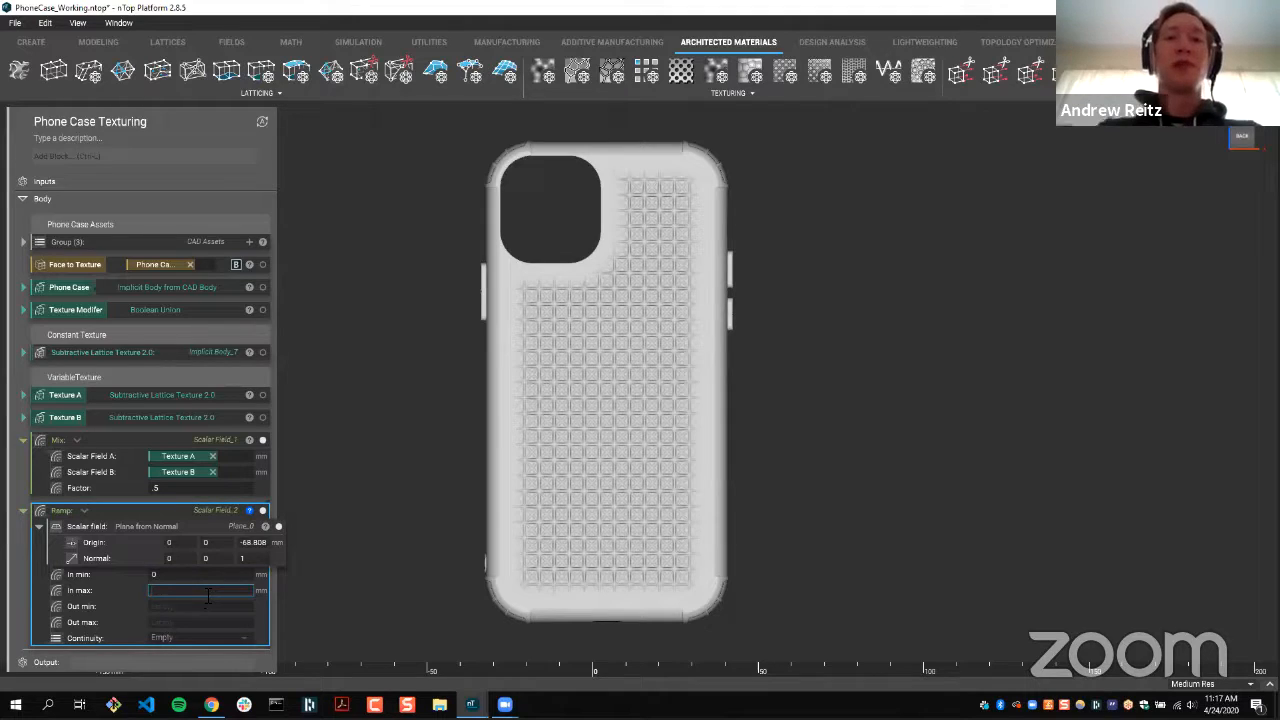
{"action": "type", "text": "150"}
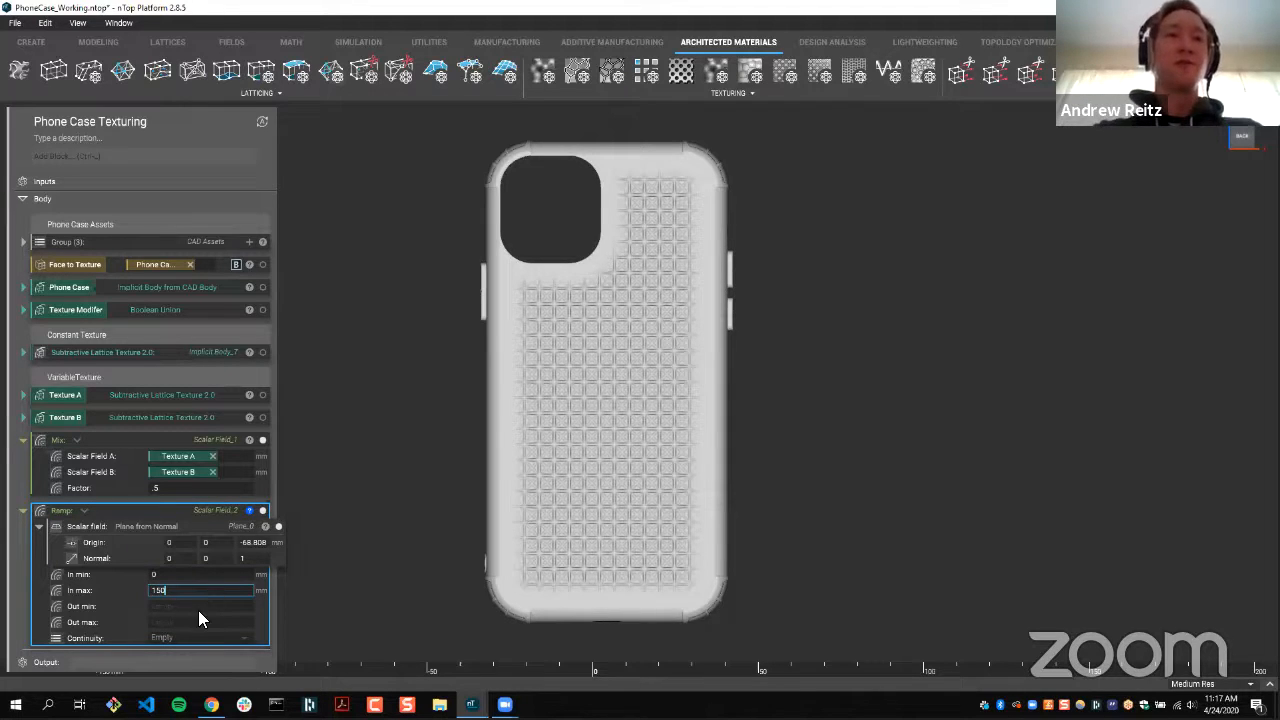
- Set the Ramp's Out min to 0 and its Out max to 1
{"action": "left_click", "coordinate": [213, 605]}
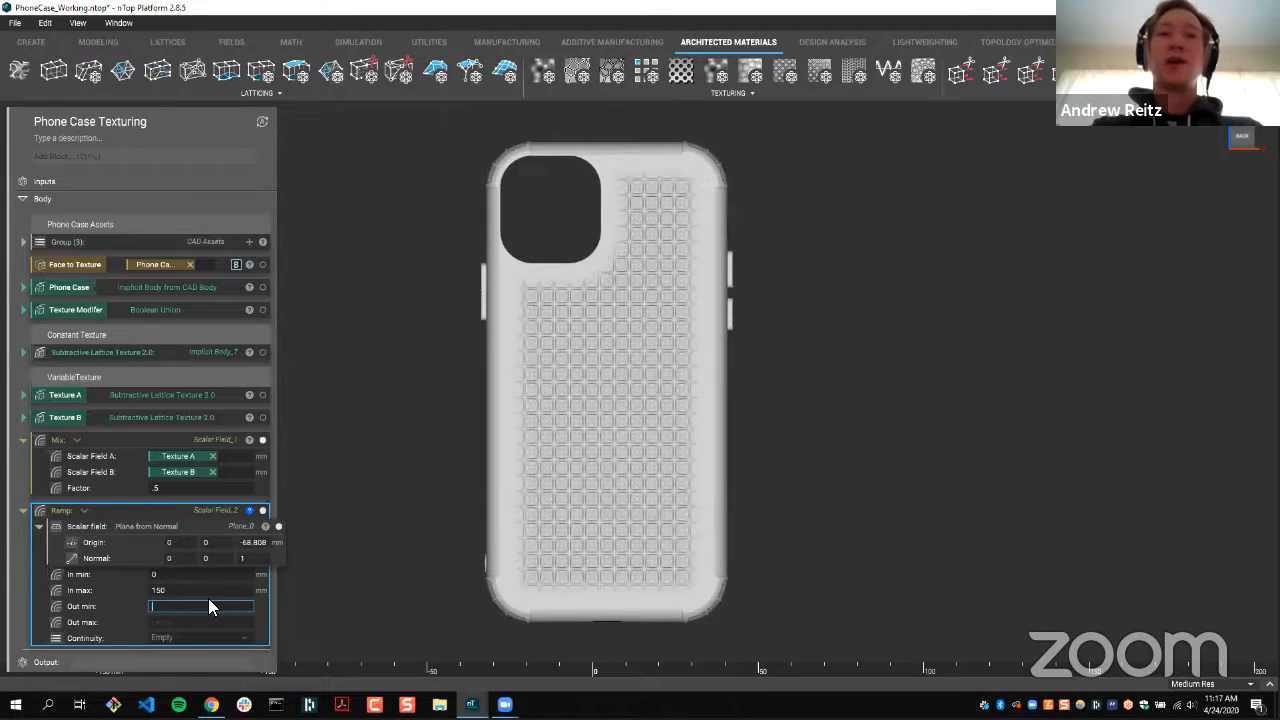
{"action": "type", "text": "0"}
{"action": "key", "text": "Return"}
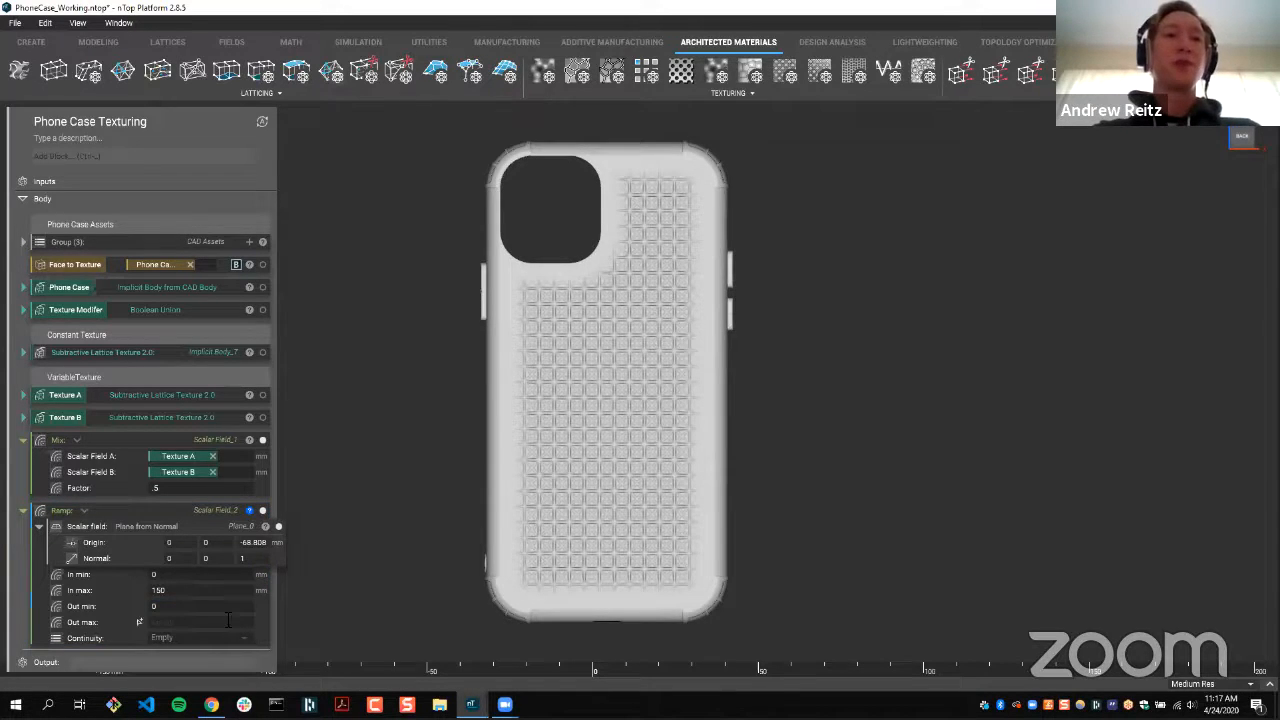
{"action": "left_click", "coordinate": [150, 622]}
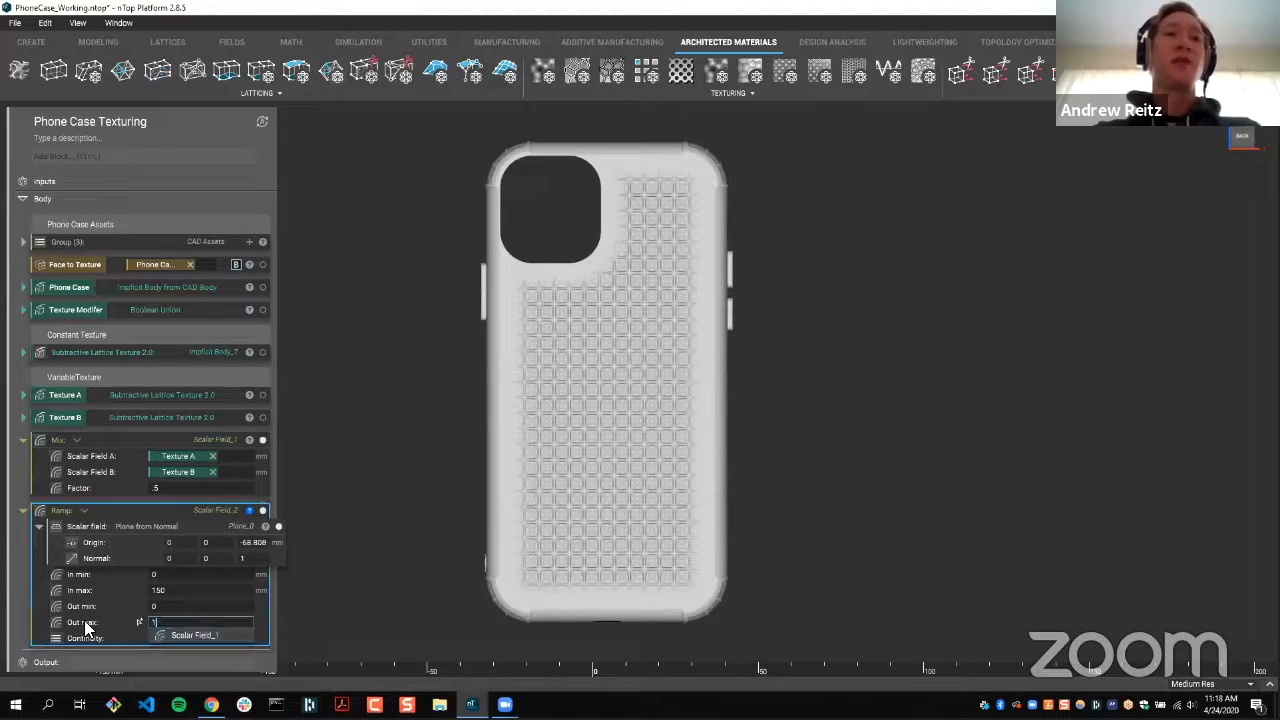
{"action": "type", "text": "1"}
{"action": "key", "text": "Return"}
- Set the Ramp's continuity to Geometric (C0) and use the Ramp as the Mix block's Factor
{"action": "left_click", "coordinate": [175, 638]}
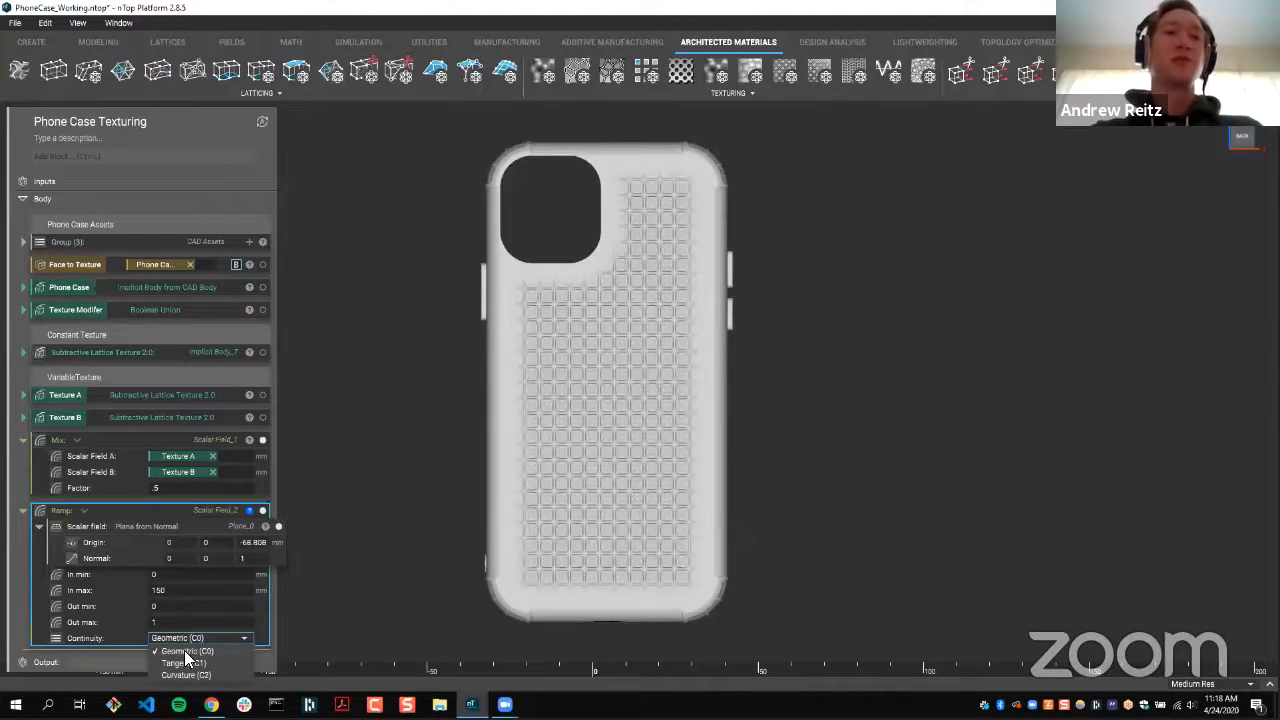
{"action": "left_click", "coordinate": [184, 650]}
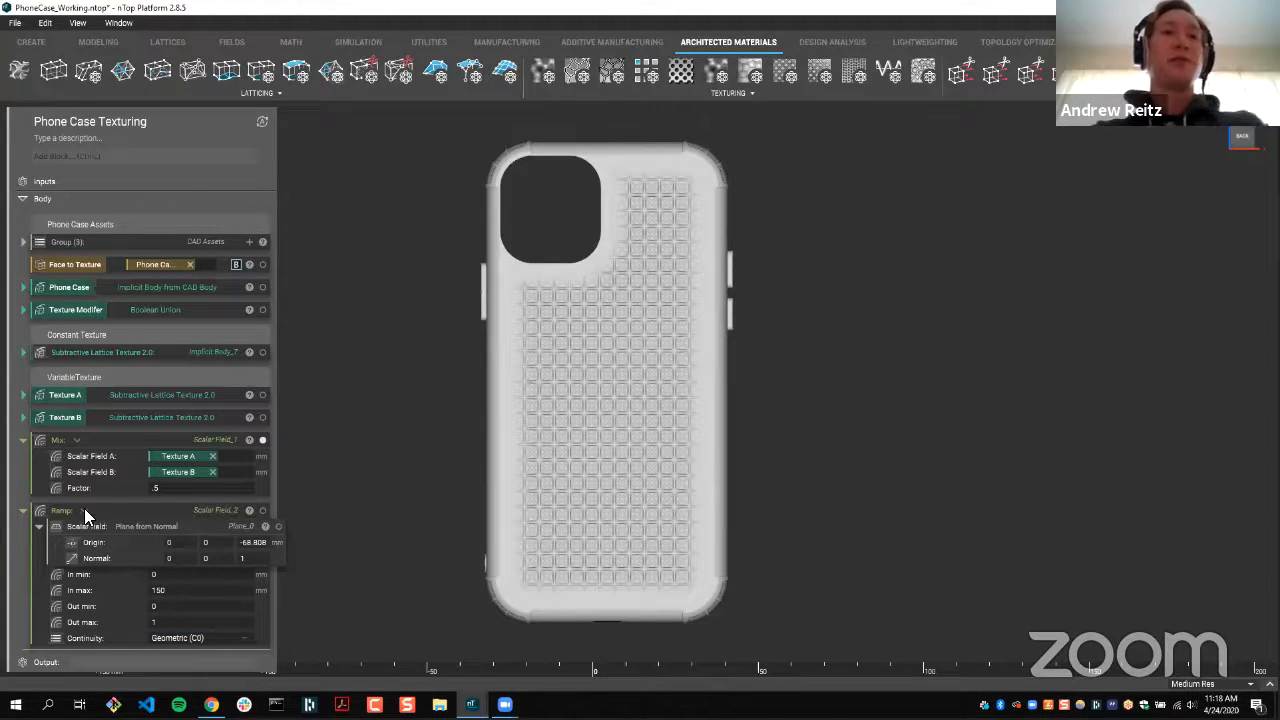
{"action": "left_click_drag", "start_coordinate": [55, 513], "coordinate": [168, 494]}
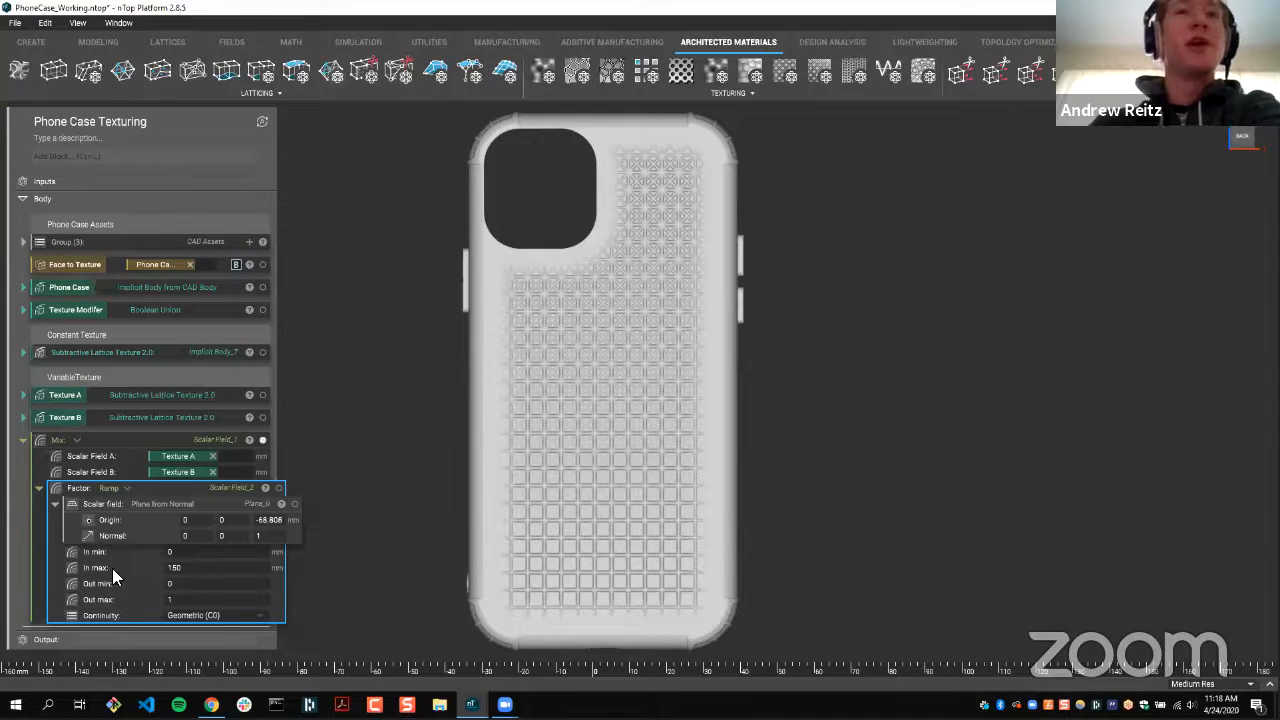
- Change the factor Ramp's In min to 20 mm and its In max to 130 mm
{"action": "left_click", "coordinate": [174, 553]}
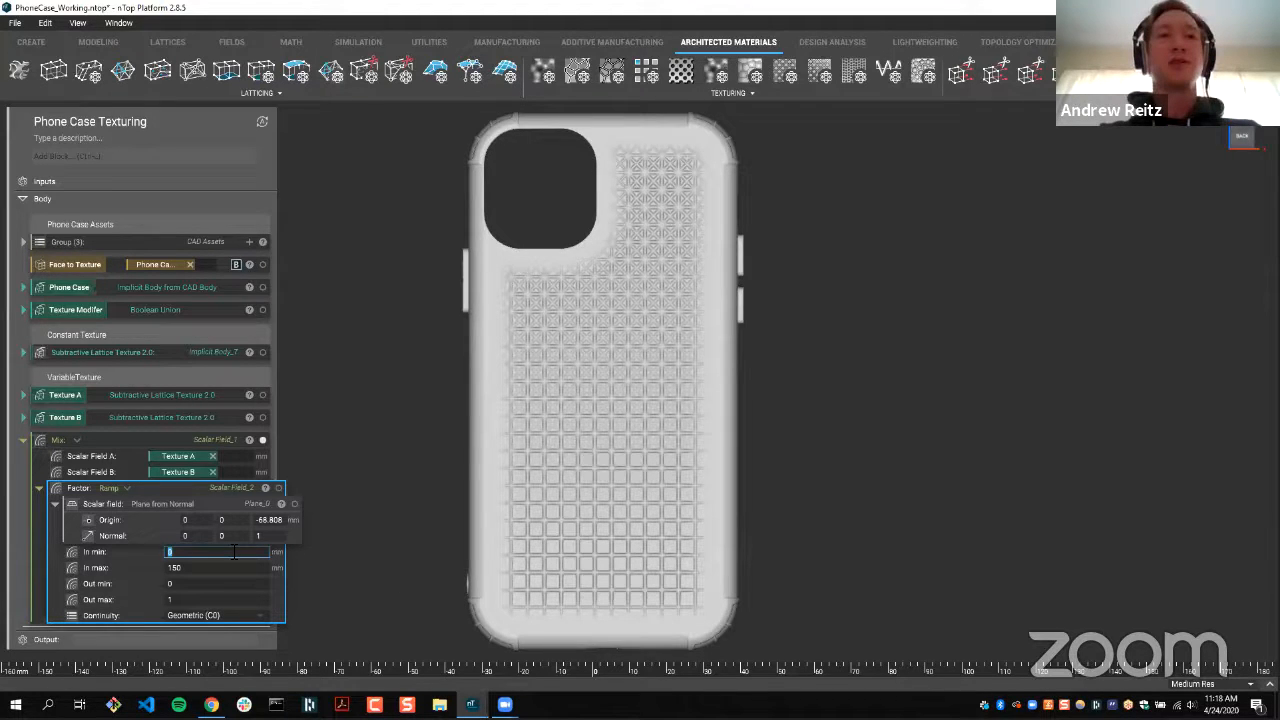
{"action": "type", "text": "20"}
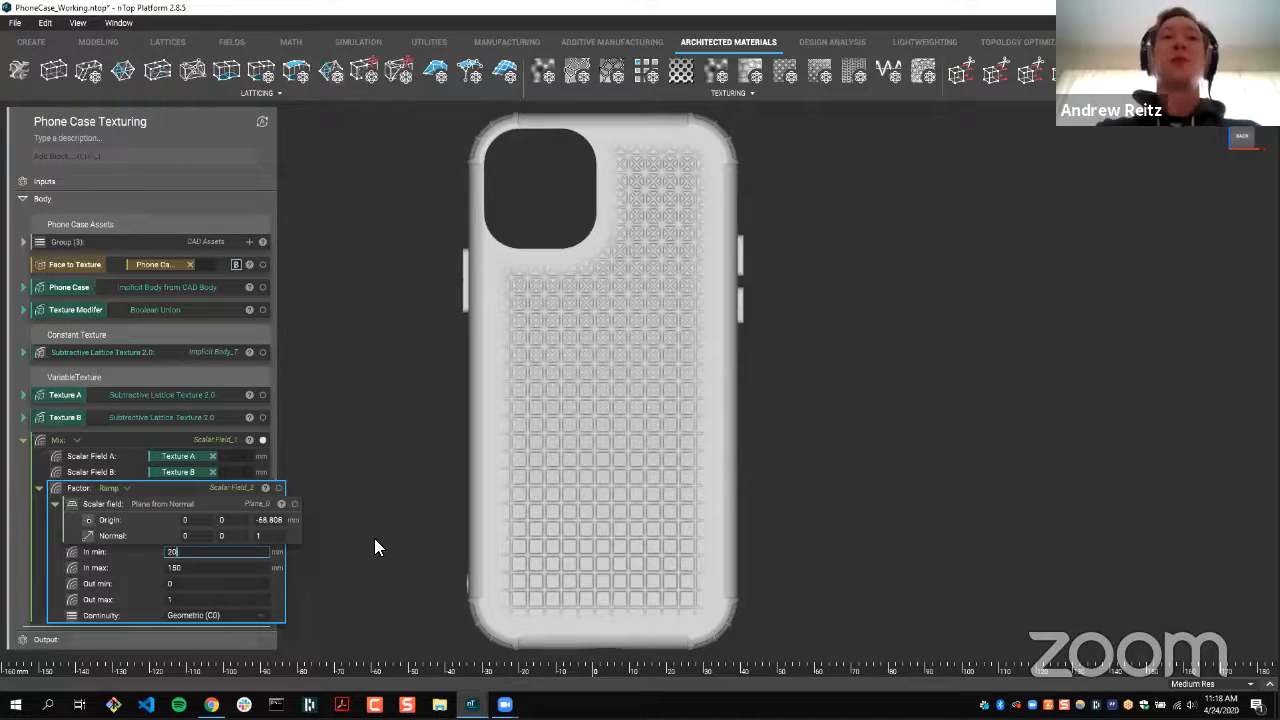
{"action": "key", "text": "Return"}
{"action": "left_click", "coordinate": [210, 566]}
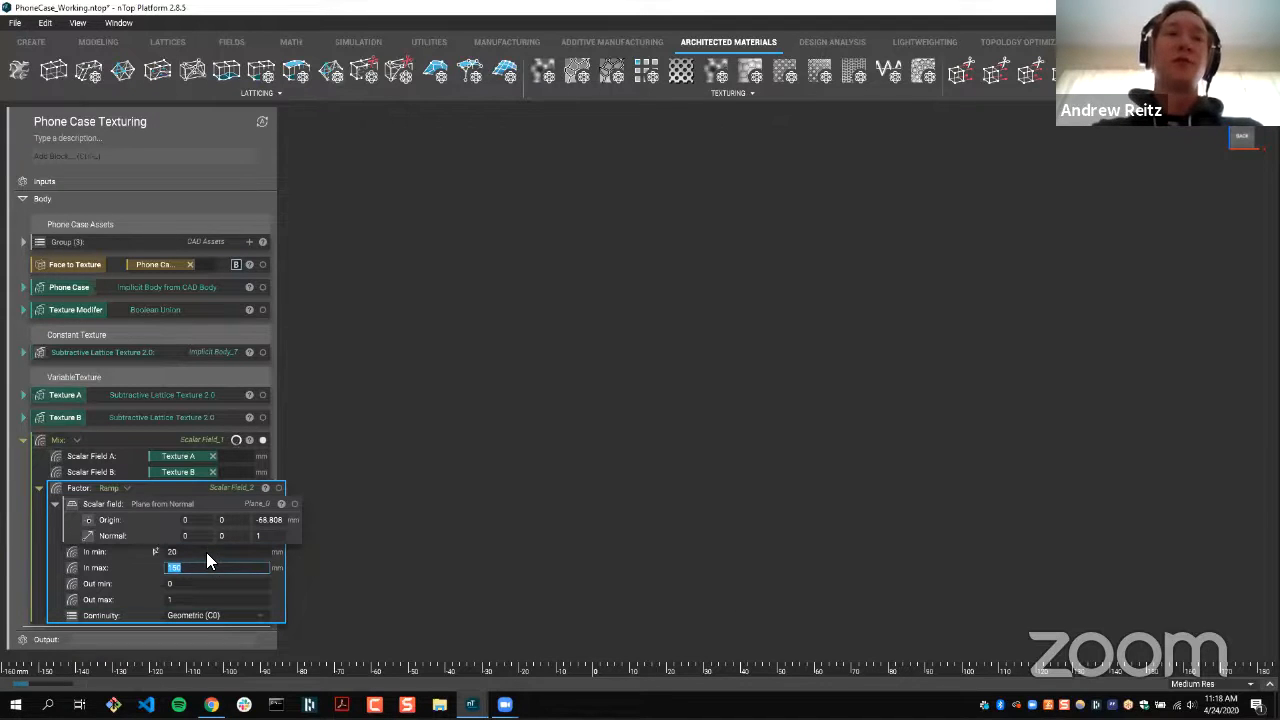
{"action": "left_click", "coordinate": [206, 552]}
{"action": "left_click", "coordinate": [203, 567]}
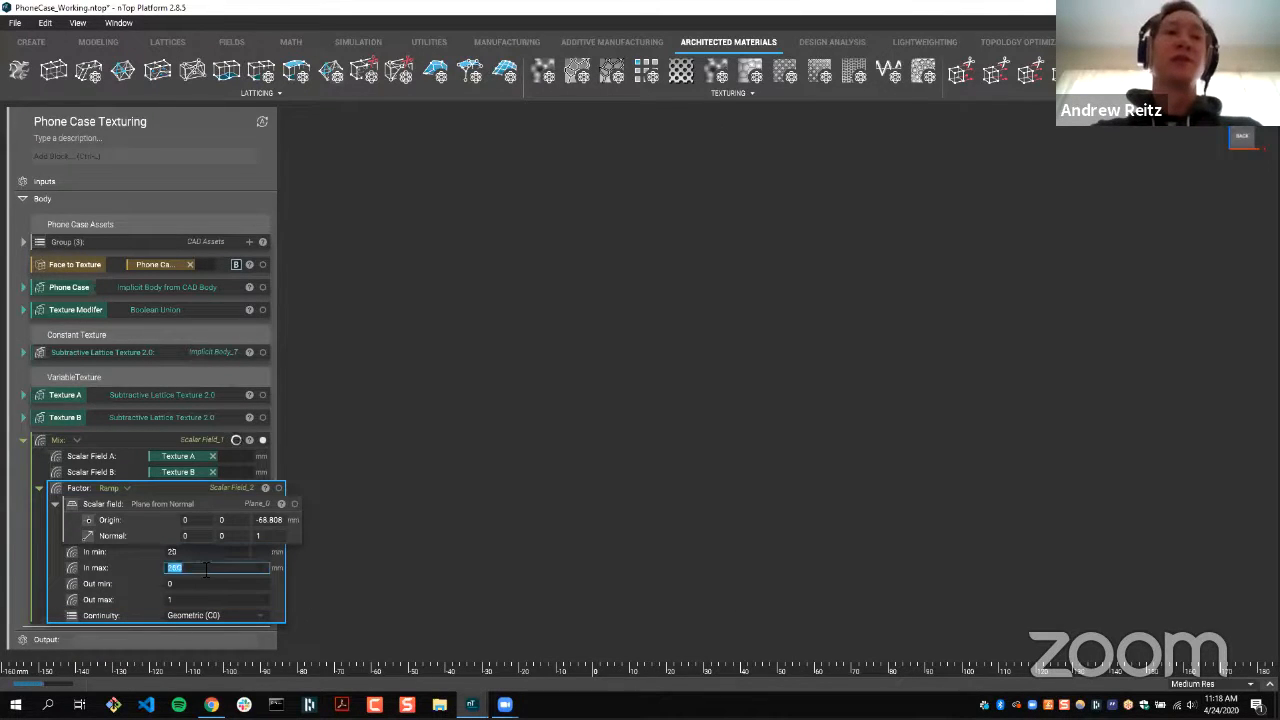
{"action": "type", "text": "130"}
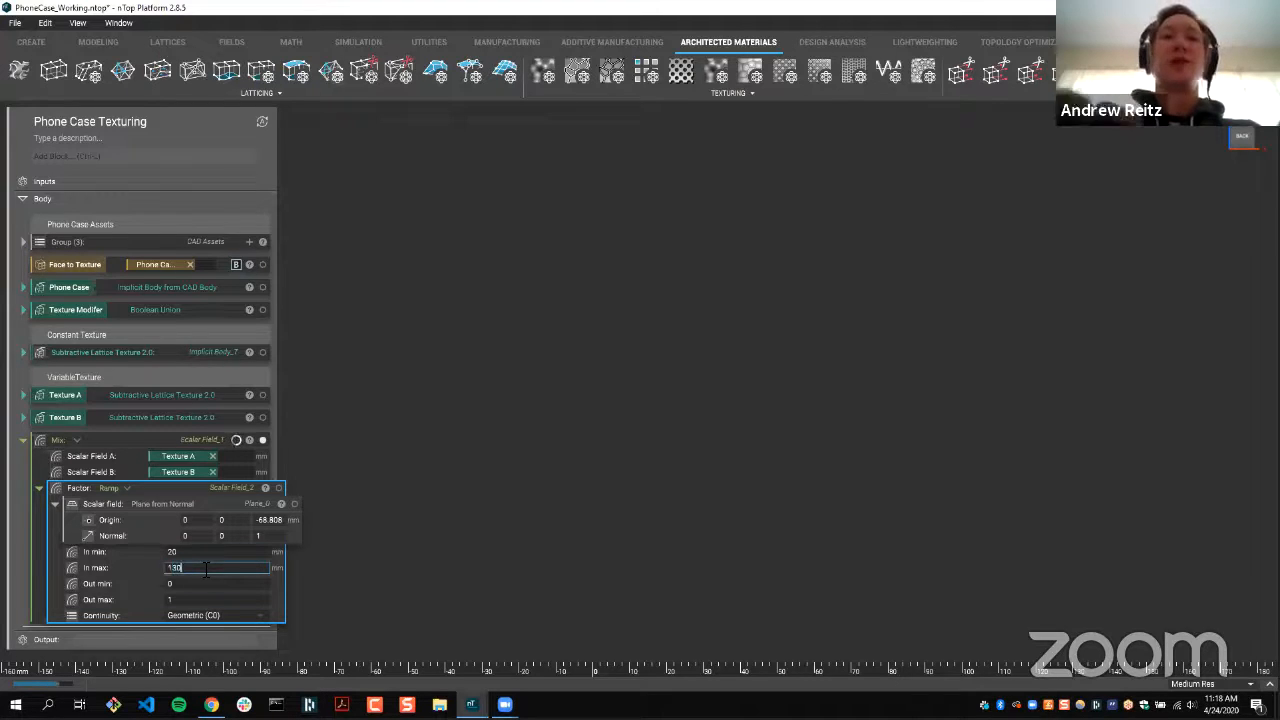
{"action": "left_click", "coordinate": [294, 578]}
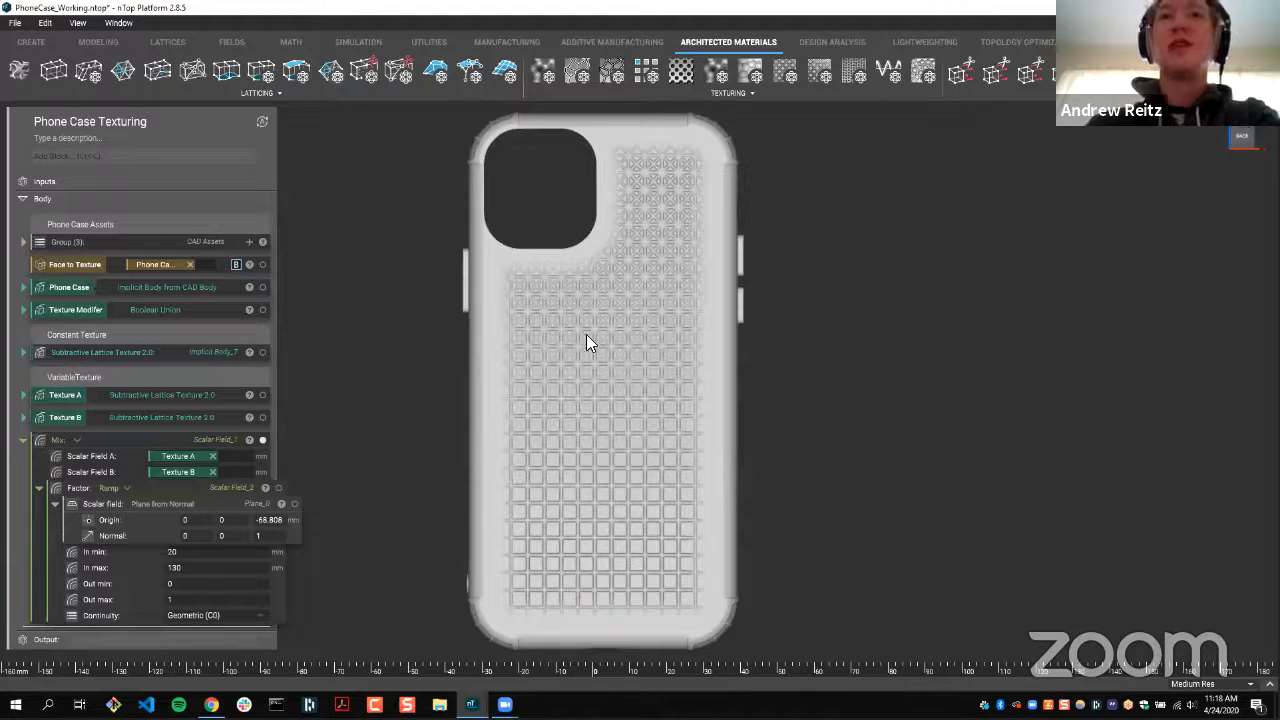
- Examine the transition between the two lattice textures on the case back, up close and from a tilted angle
{"action": "scroll", "coordinate": [650, 385], "scroll_direction": "up", "scroll_amount": 2}
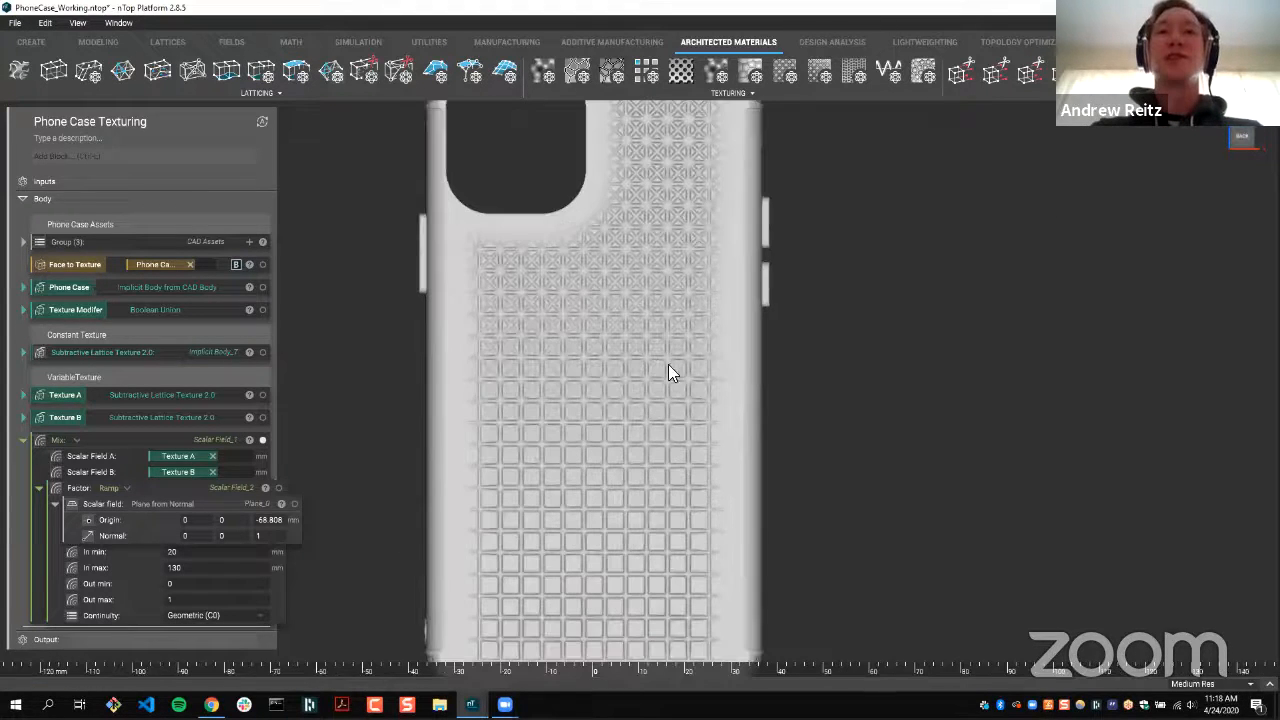
{"action": "right_click_drag", "start_coordinate": [663, 526], "coordinate": [654, 576]}
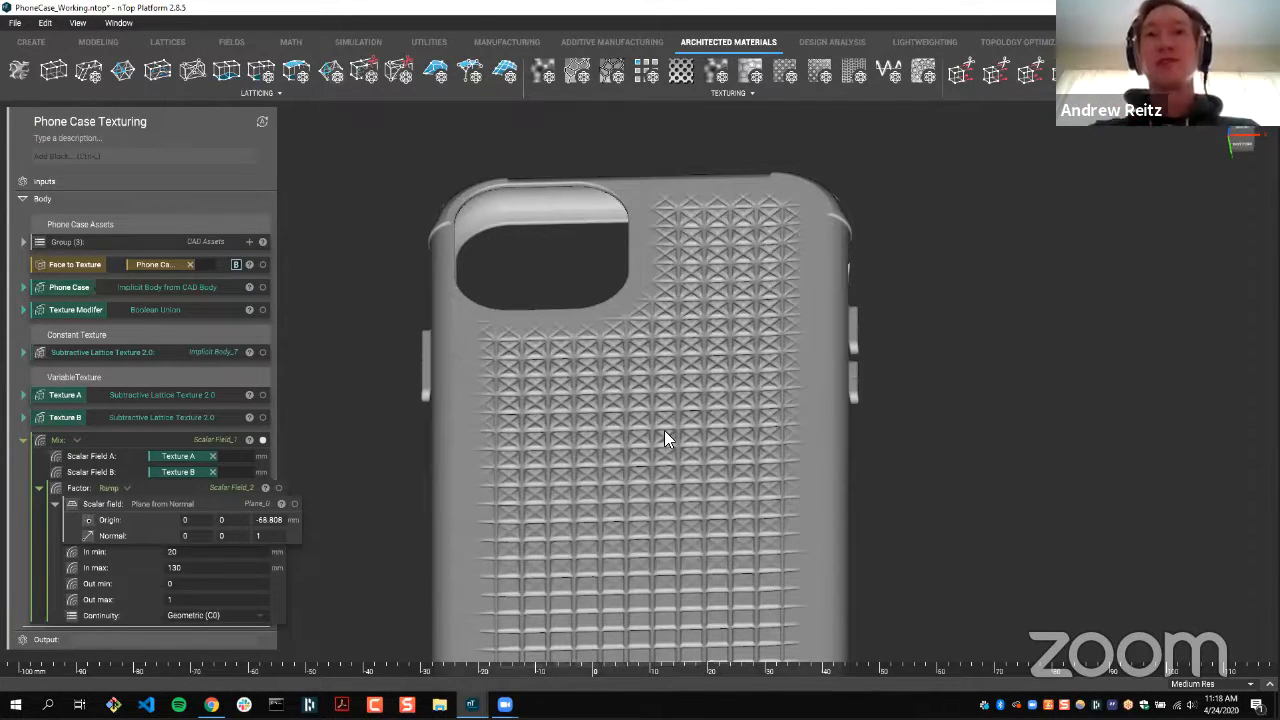
{"action": "scroll", "coordinate": [664, 346], "scroll_direction": "up", "scroll_amount": 2}
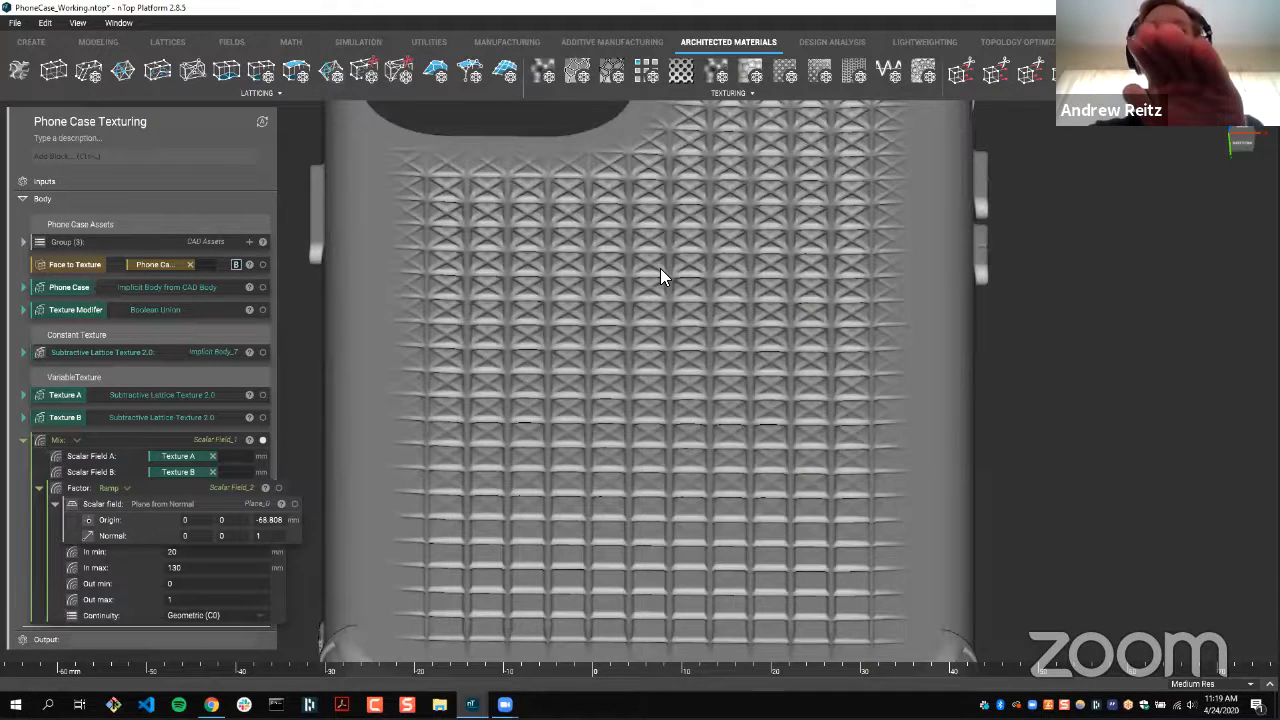
{"action": "scroll", "coordinate": [692, 480], "scroll_direction": "up", "scroll_amount": 2}
{"action": "right_click_drag", "start_coordinate": [688, 410], "coordinate": [688, 480]}
{"action": "left_click", "coordinate": [1241, 131]}
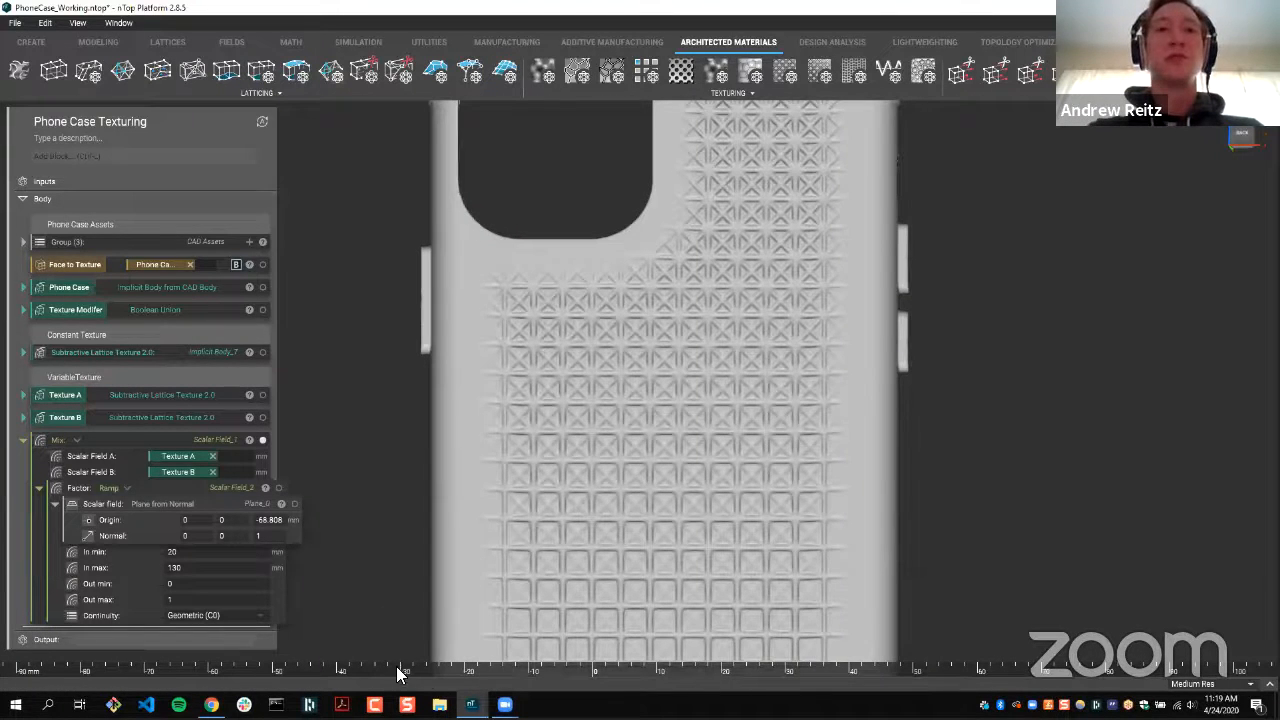
{"action": "scroll", "coordinate": [400, 674], "scroll_direction": "down", "scroll_amount": 1}
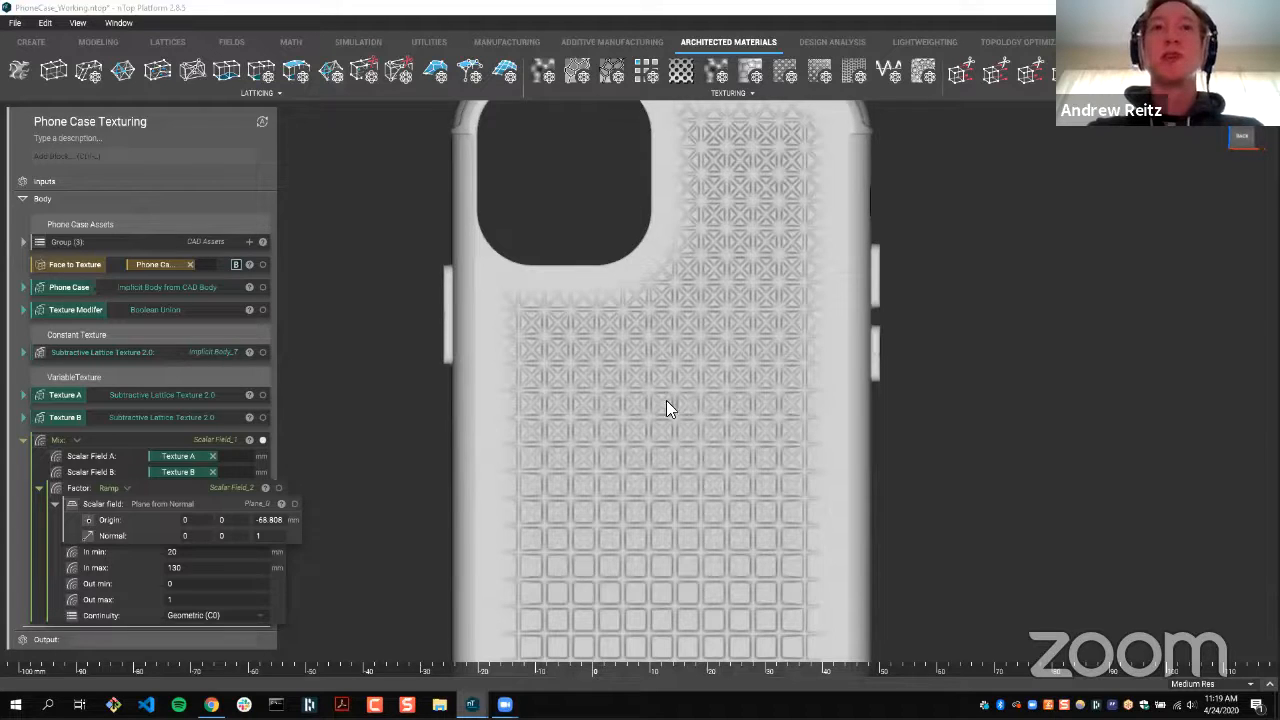
- Switch to the PhoneCase_Final file, examine the pink case's blended texture up close, and return to PhoneCase_Working
{"action": "key", "text": "alt+Tab"}
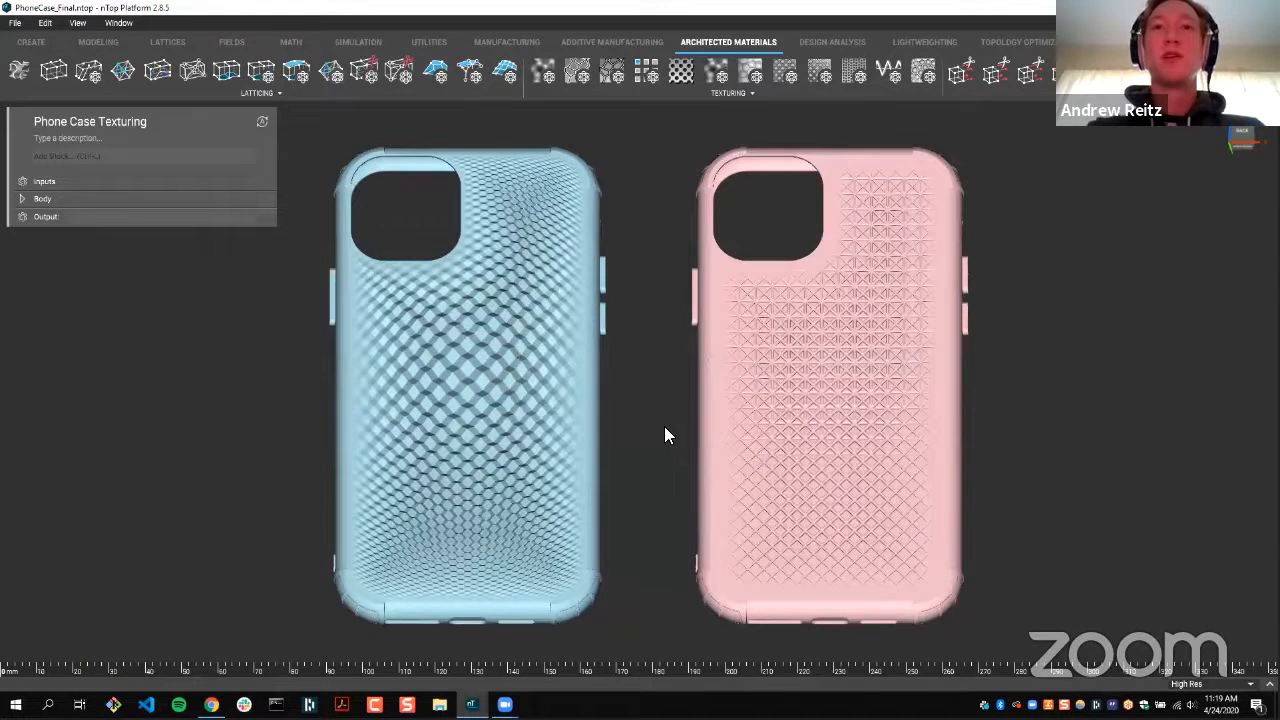
{"action": "scroll", "coordinate": [664, 414], "scroll_direction": "up", "scroll_amount": 5}
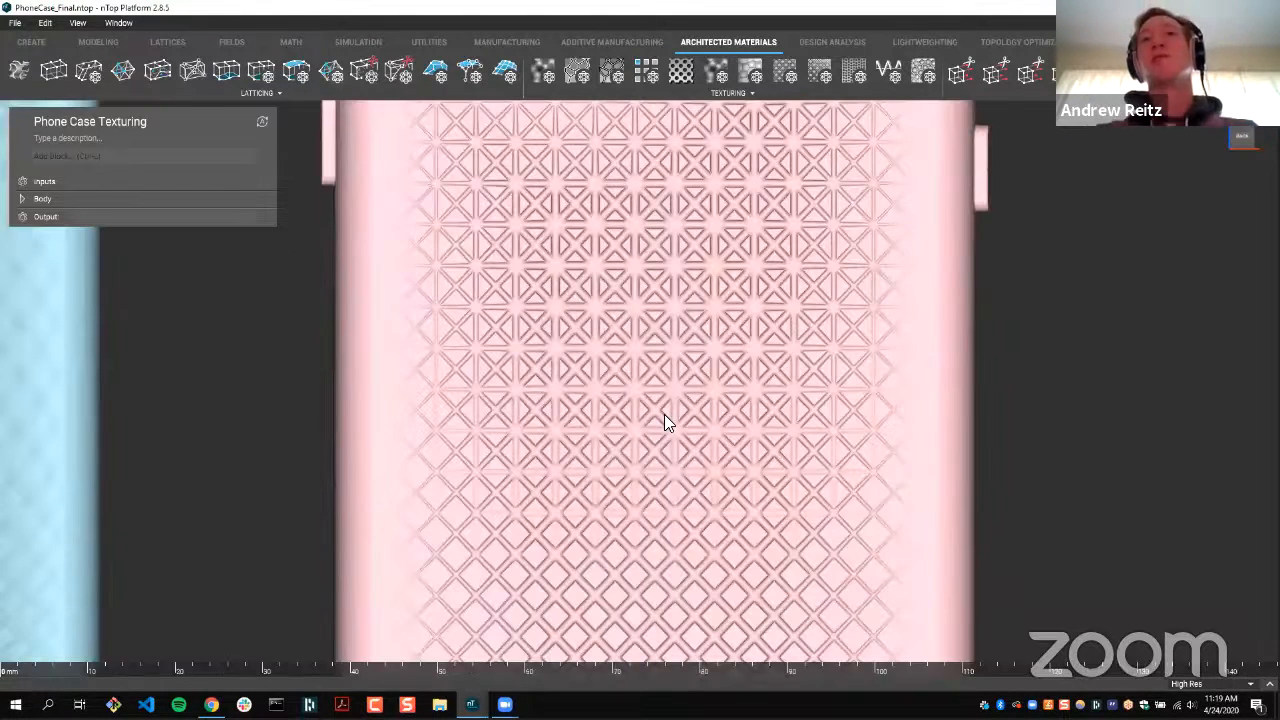
{"action": "scroll", "coordinate": [664, 414], "scroll_direction": "up", "scroll_amount": 3}
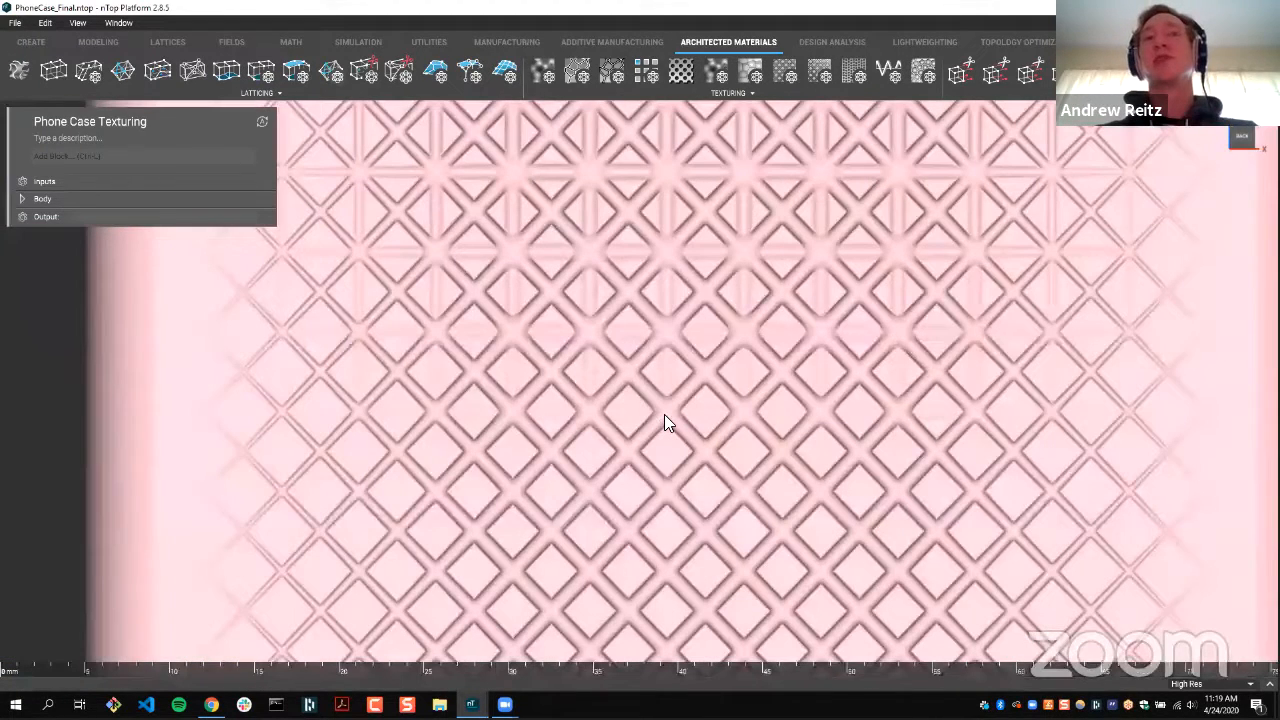
{"action": "scroll", "coordinate": [664, 414], "scroll_direction": "down", "scroll_amount": 6}
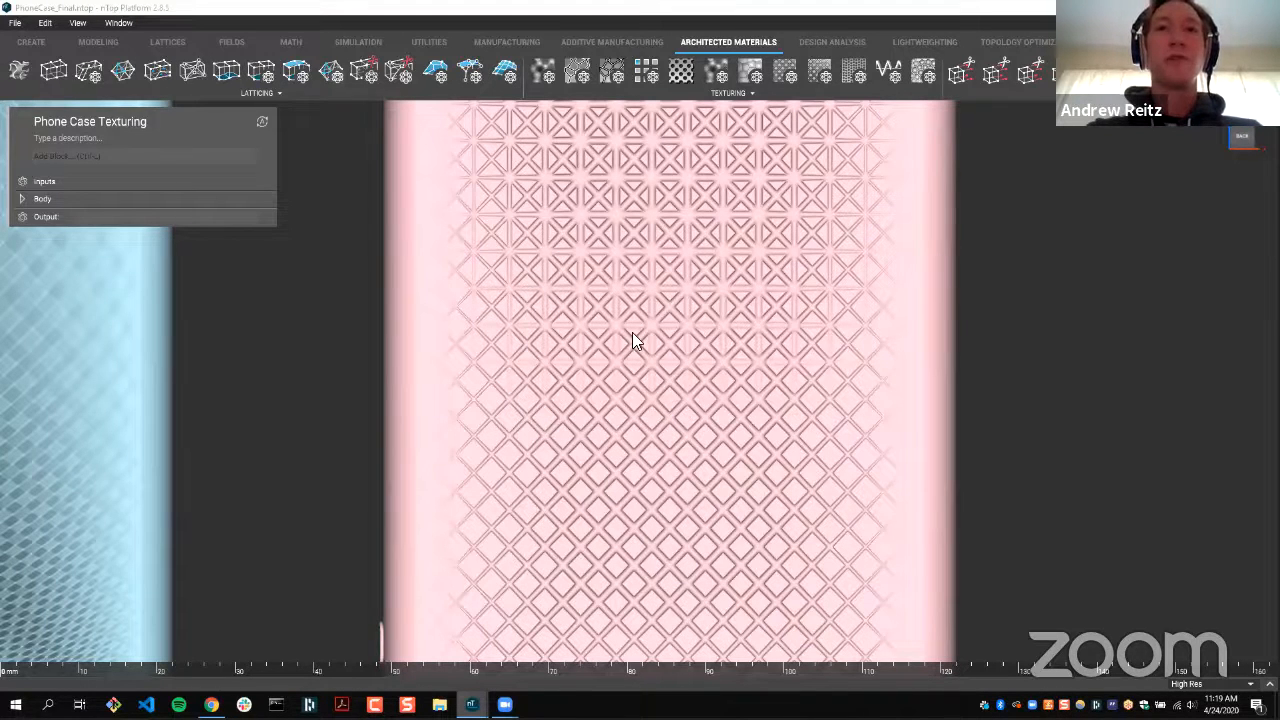
{"action": "mouse_move", "coordinate": [471, 704]}
{"action": "left_click", "coordinate": [623, 651]}
{"action": "scroll", "coordinate": [674, 288], "scroll_direction": "down", "scroll_amount": 3}
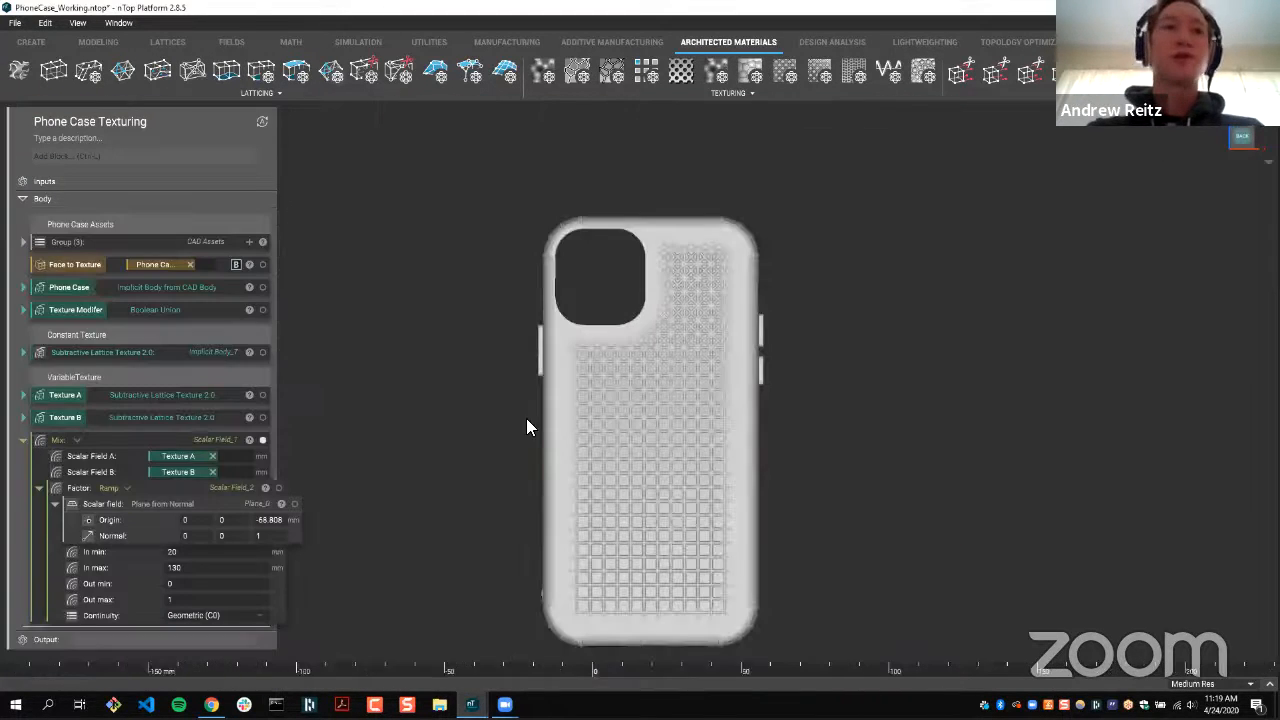
- Expand the Texture A and Texture B blocks and set Texture A's lattice type to Triangular honeycomb
{"action": "left_click", "coordinate": [24, 417]}
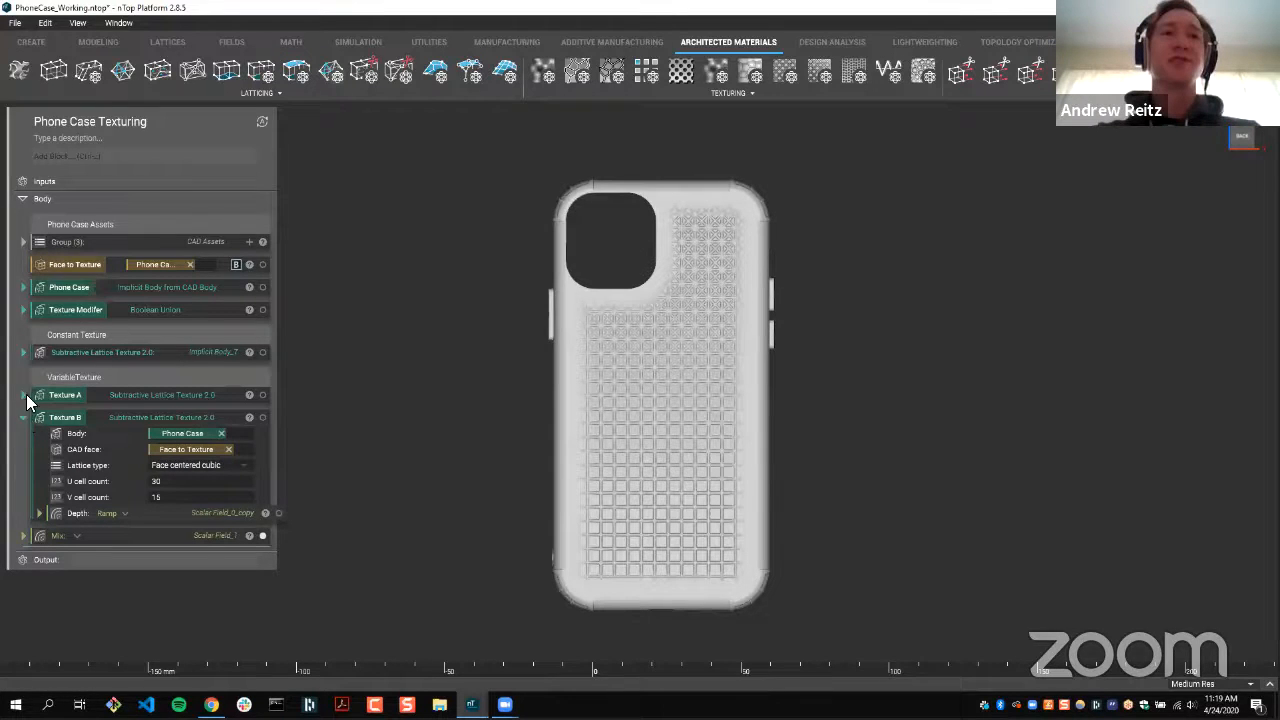
{"action": "left_click", "coordinate": [26, 394]}
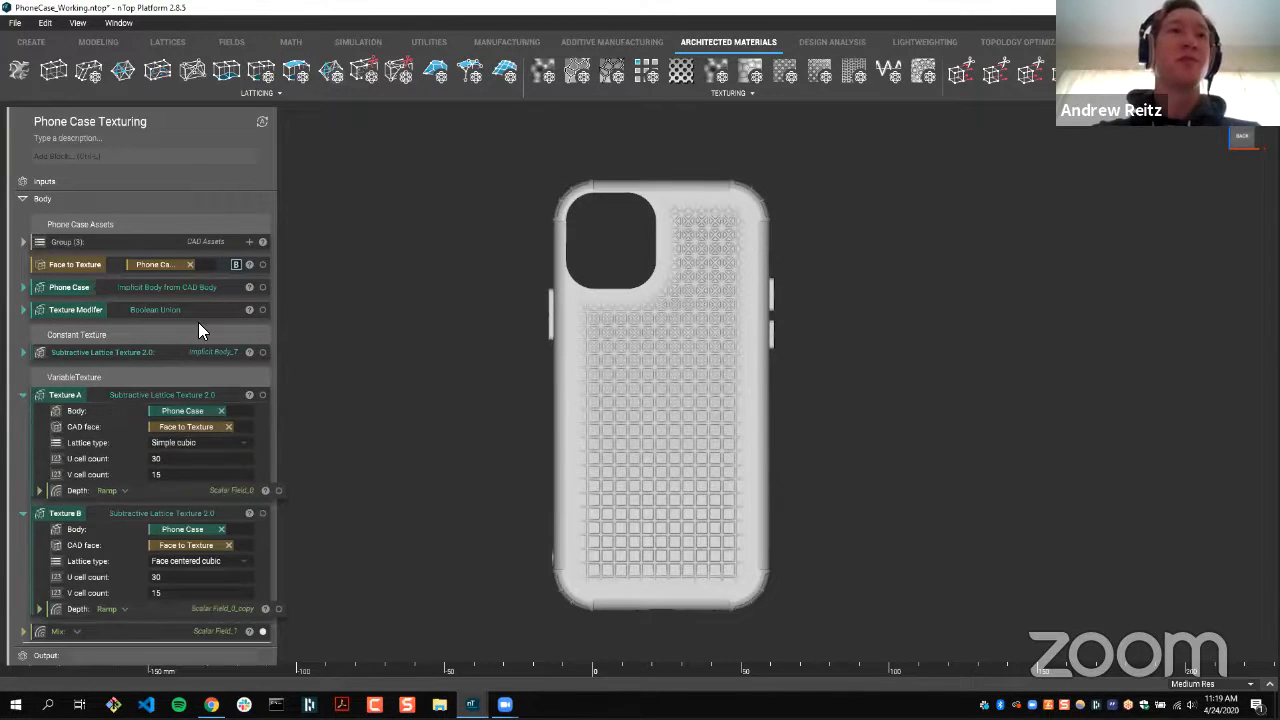
{"action": "left_click", "coordinate": [200, 443]}
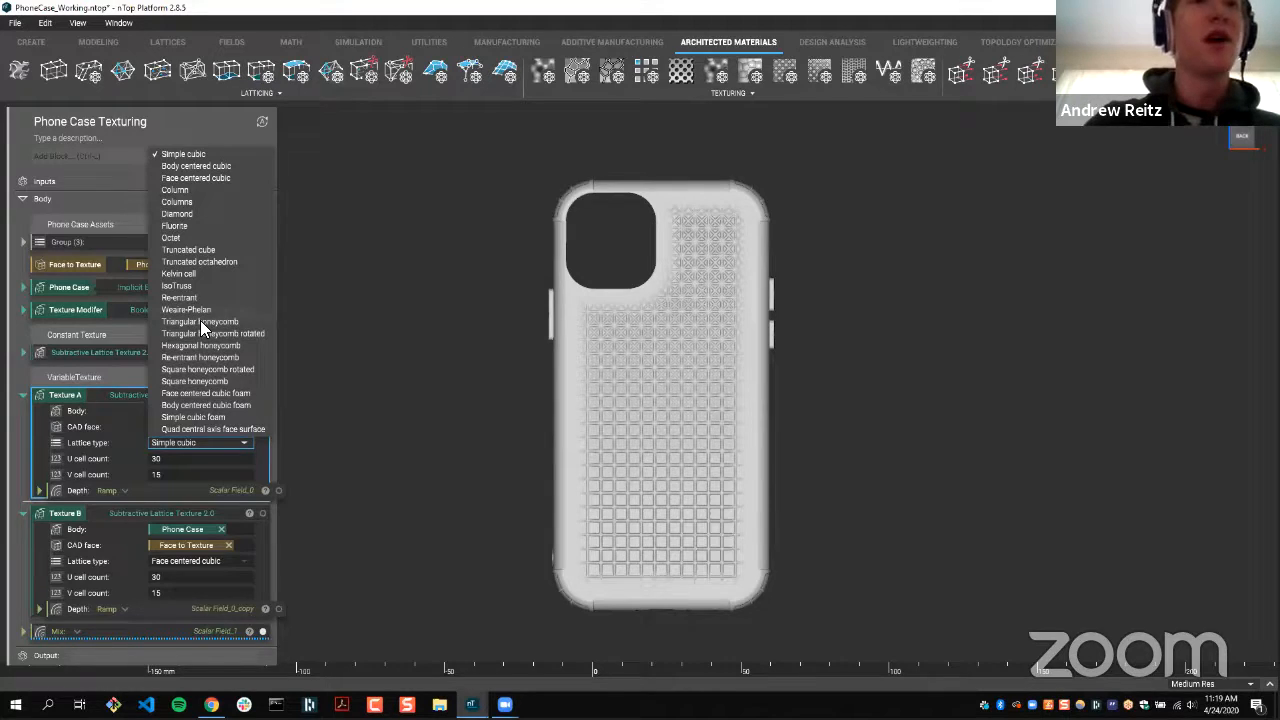
{"action": "left_click", "coordinate": [200, 321]}
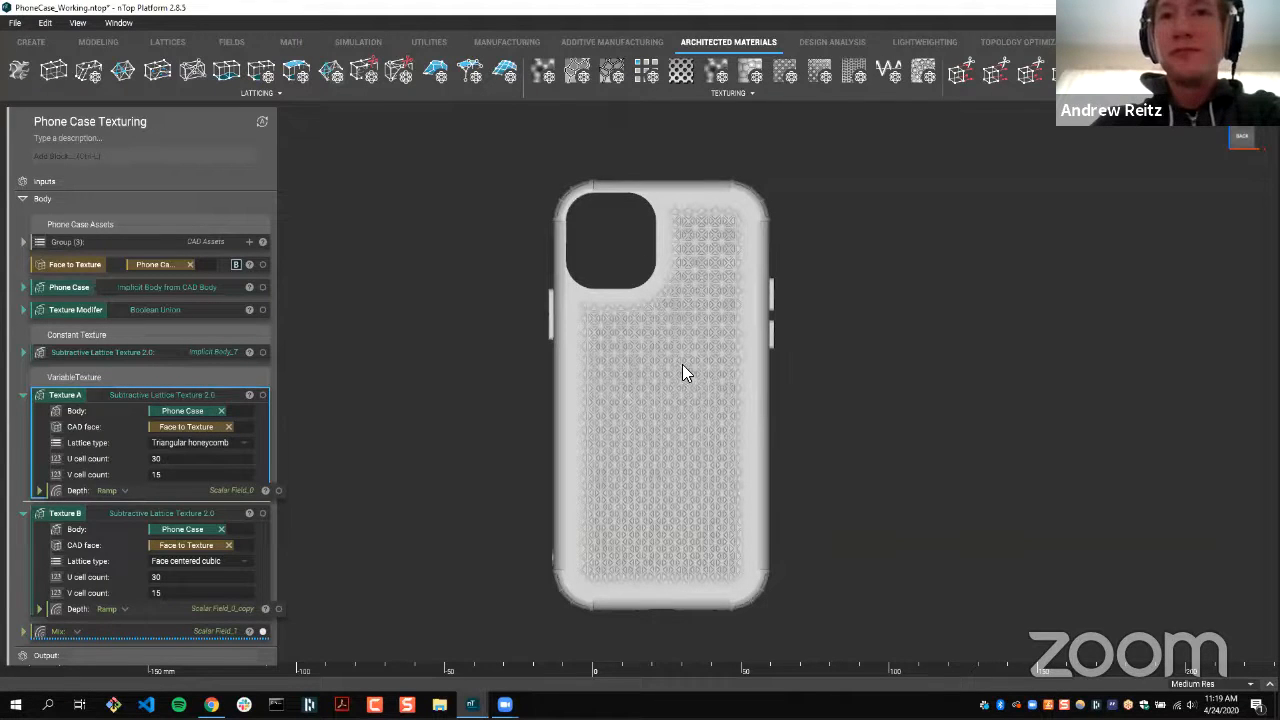
- Inspect the triangular honeycomb blend across the case back and collapse the Texture A and Texture B blocks
{"action": "scroll", "coordinate": [684, 395], "scroll_direction": "up", "scroll_amount": 3}
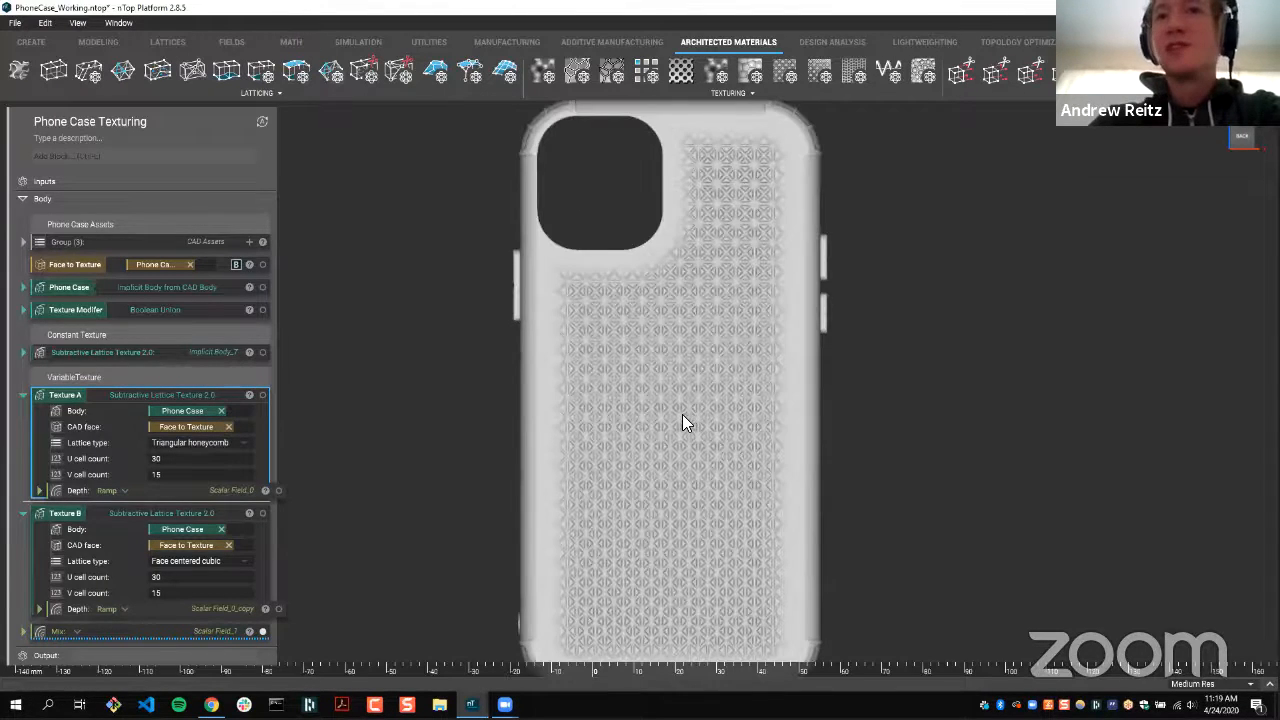
{"action": "scroll", "coordinate": [510, 388], "scroll_direction": "down", "scroll_amount": 2}
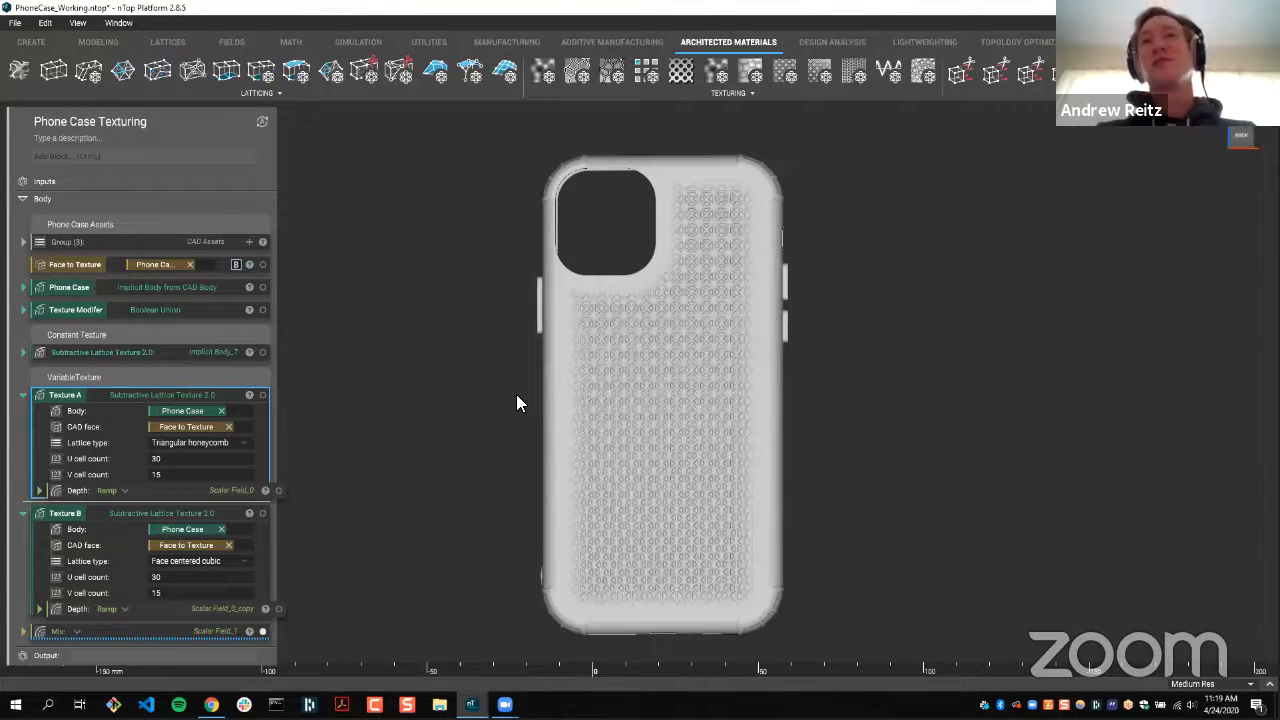
{"action": "scroll", "coordinate": [517, 403], "scroll_direction": "up", "scroll_amount": 1}
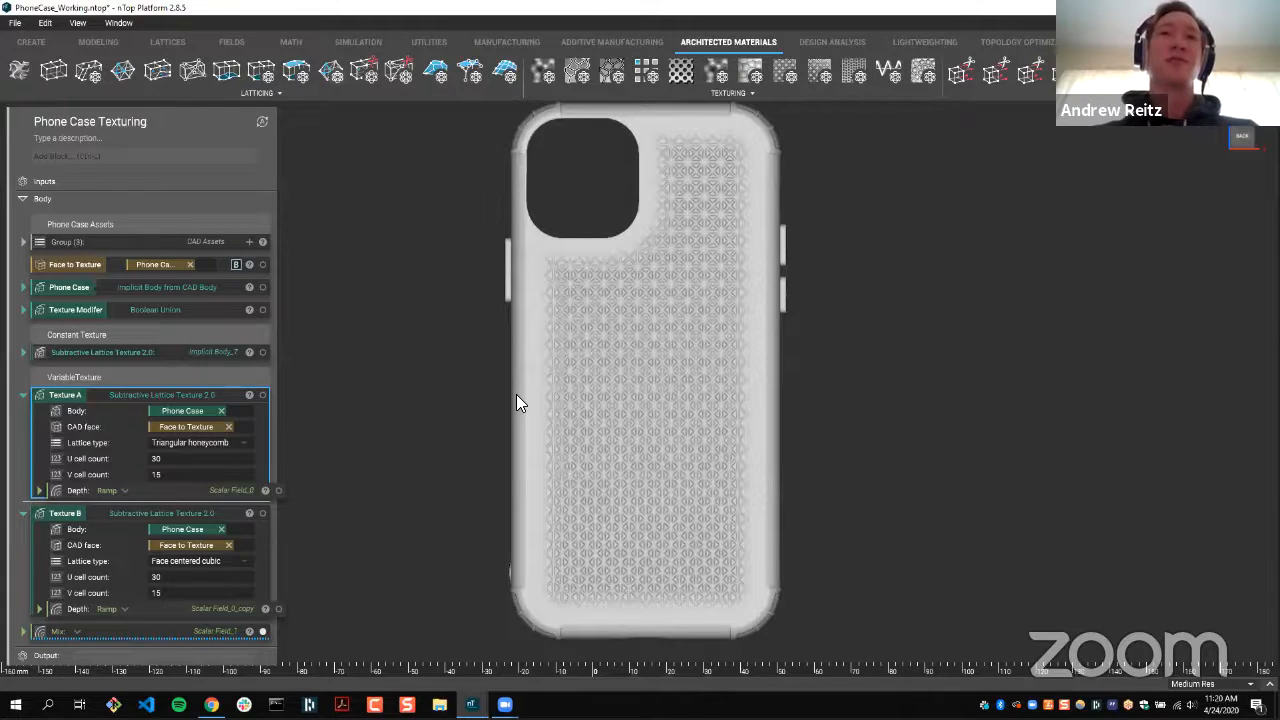
{"action": "middle_click_drag", "start_coordinate": [516, 394], "coordinate": [523, 405]}
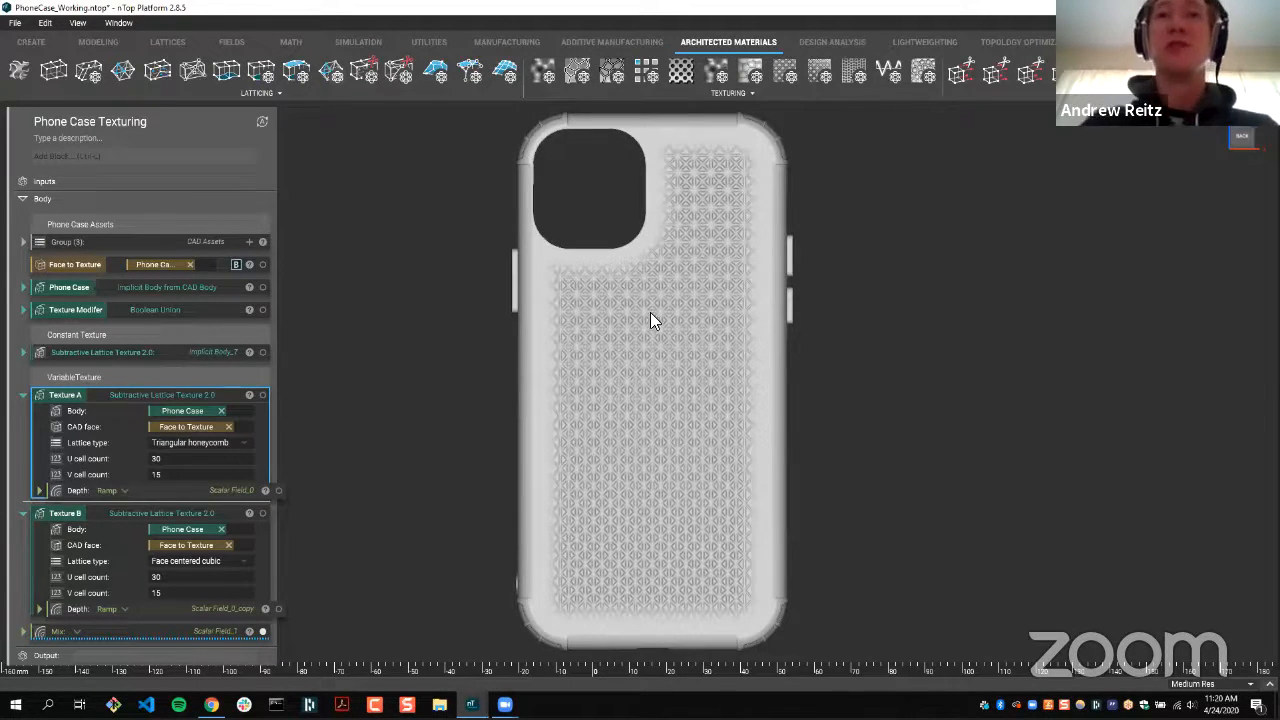
{"action": "right_click_drag", "start_coordinate": [646, 372], "coordinate": [646, 380]}
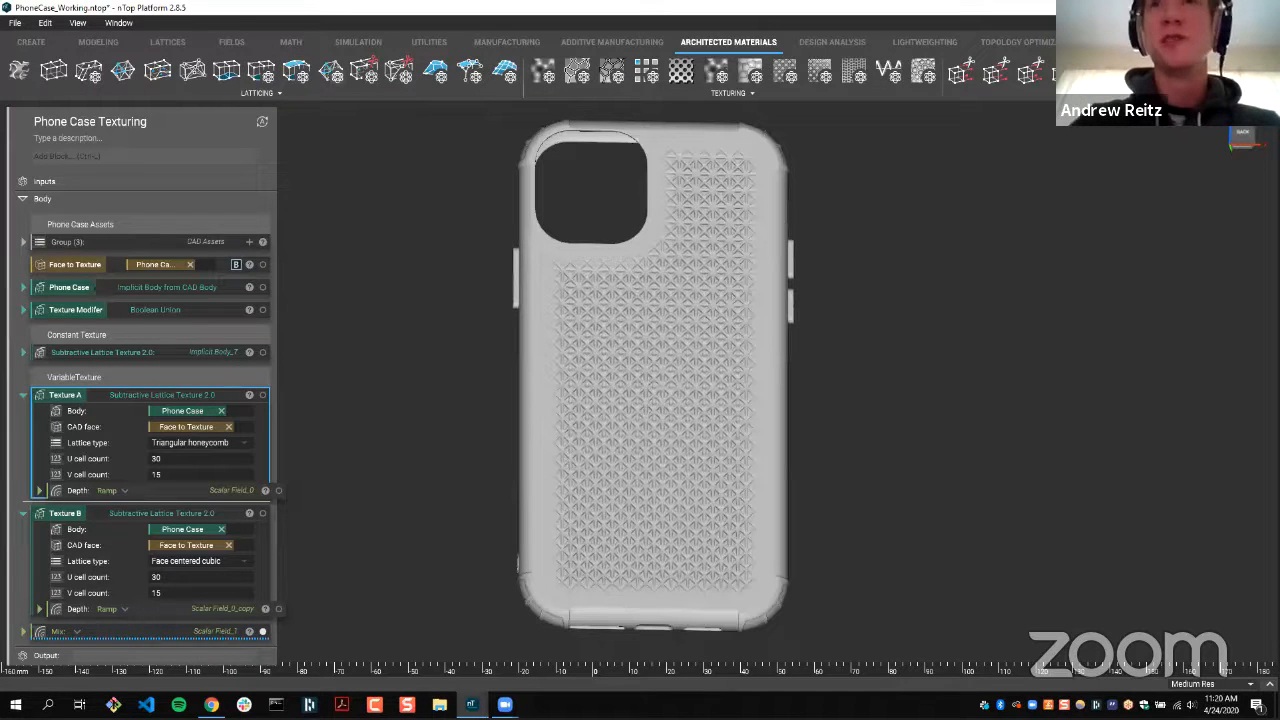
{"action": "scroll", "coordinate": [624, 256], "scroll_direction": "up", "scroll_amount": 2}
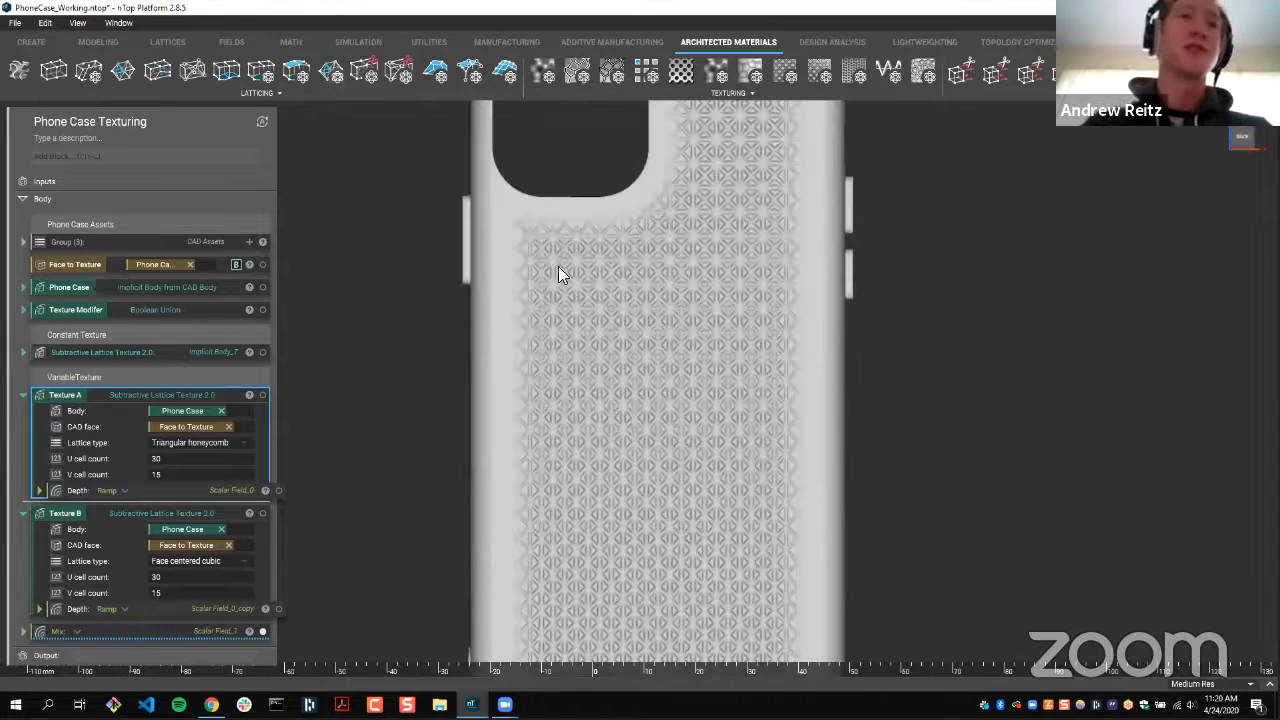
{"action": "scroll", "coordinate": [433, 517], "scroll_direction": "down", "scroll_amount": 2}
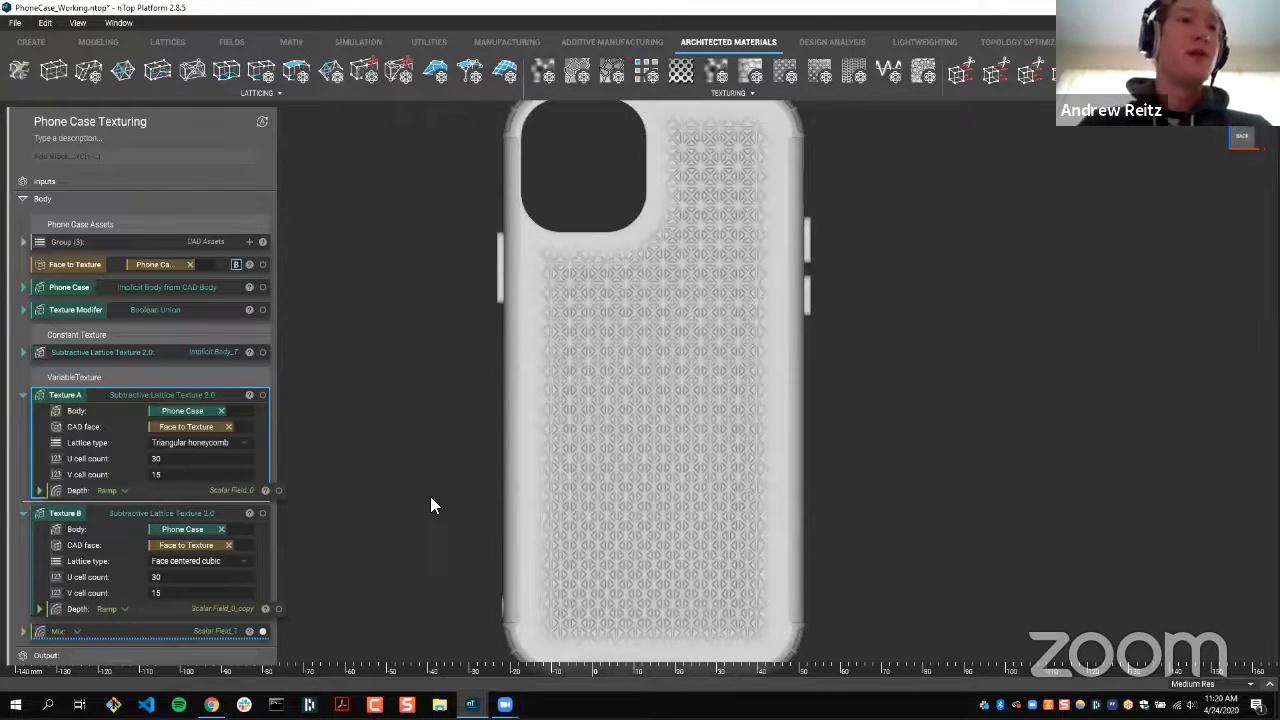
{"action": "left_click", "coordinate": [430, 496]}
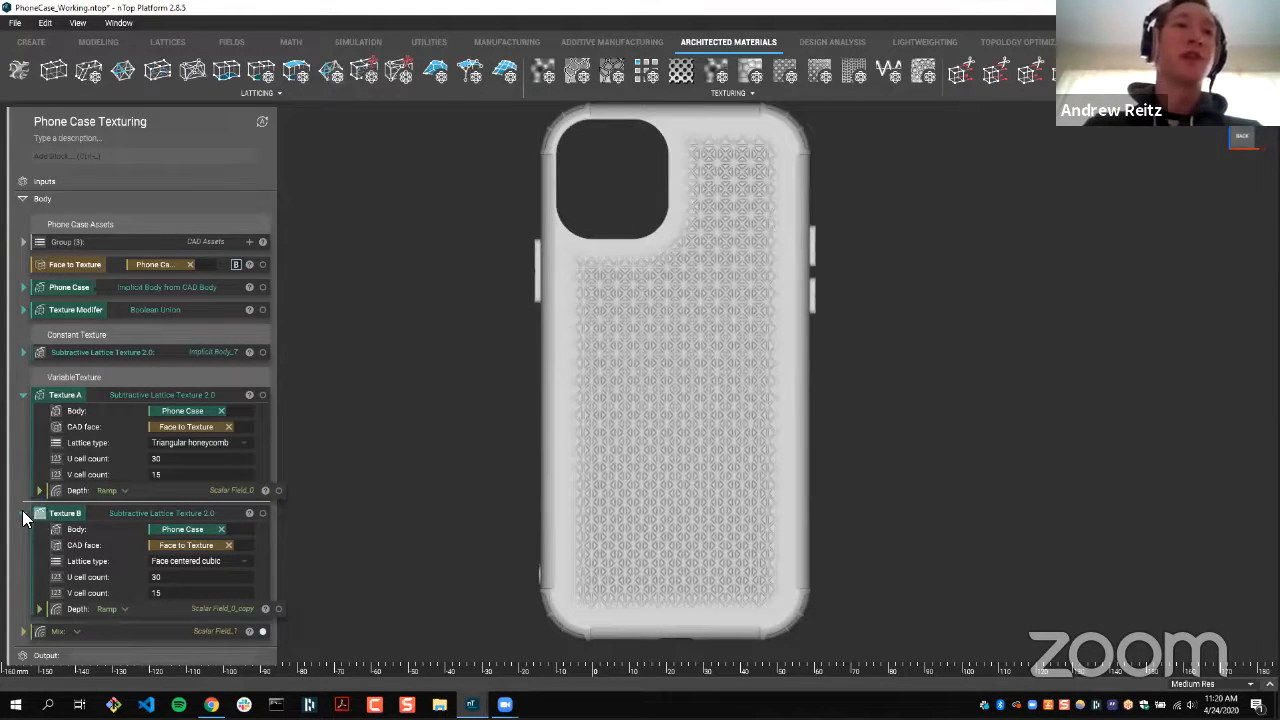
{"action": "left_click", "coordinate": [24, 513]}
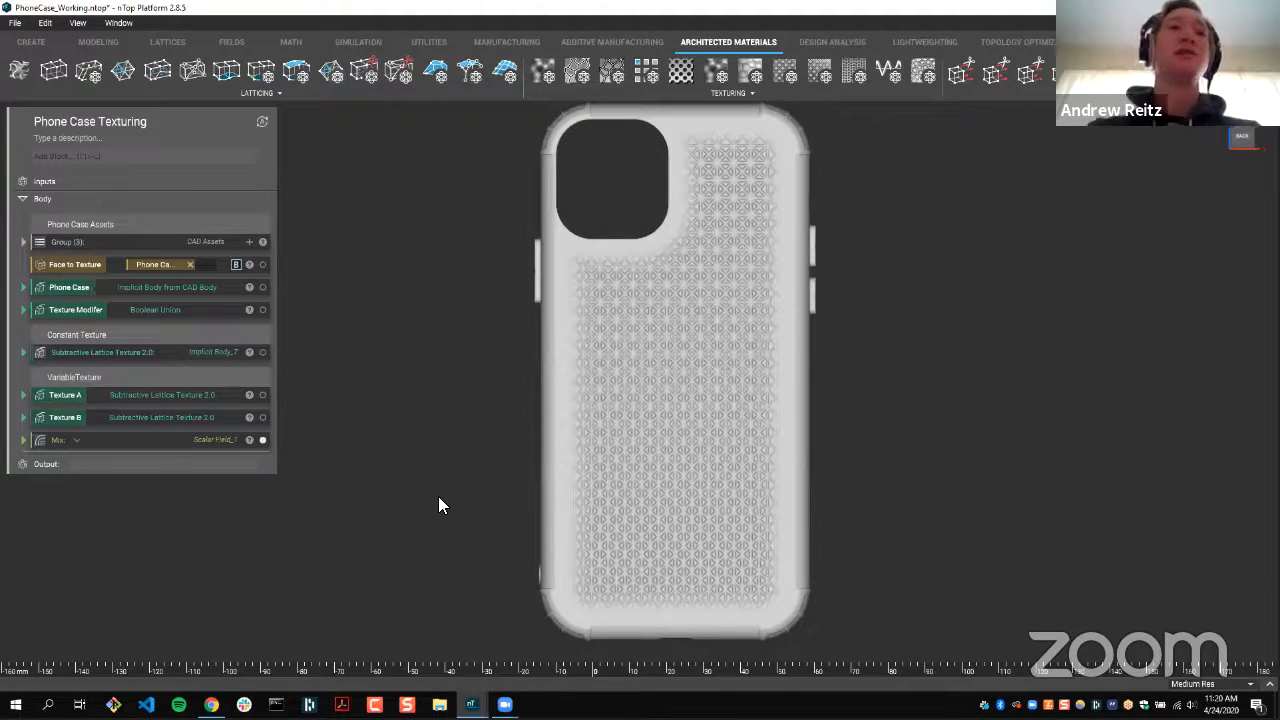
- Add a Triangle Wave Texture block below the Mix block and assign Phone Case as its body
{"action": "left_click", "coordinate": [262, 440]}
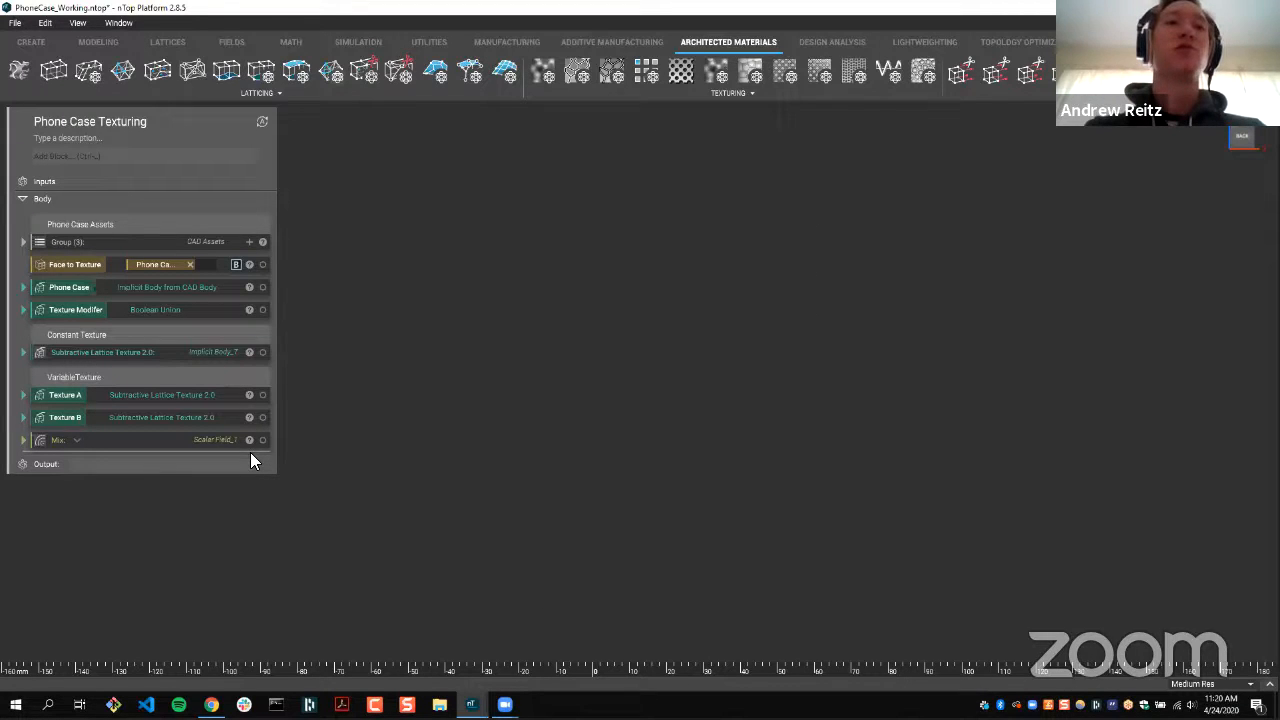
{"action": "left_click", "coordinate": [261, 440]}
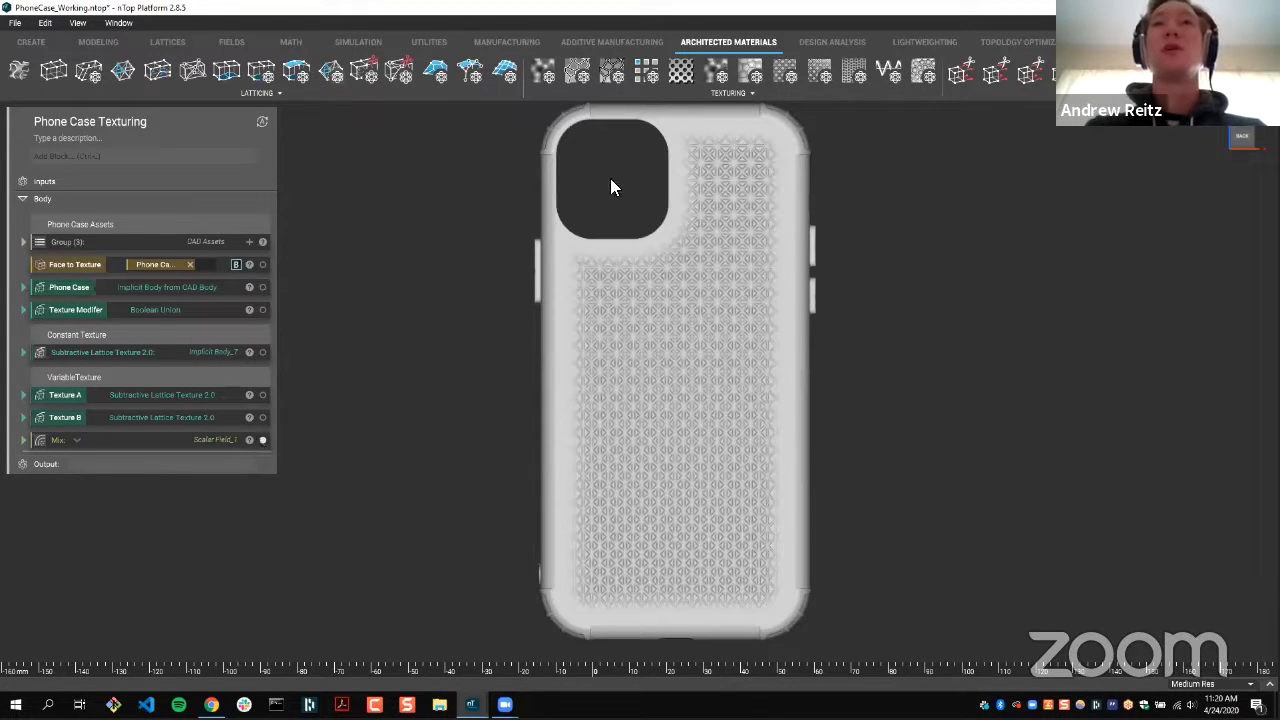
{"action": "left_click", "coordinate": [692, 91]}
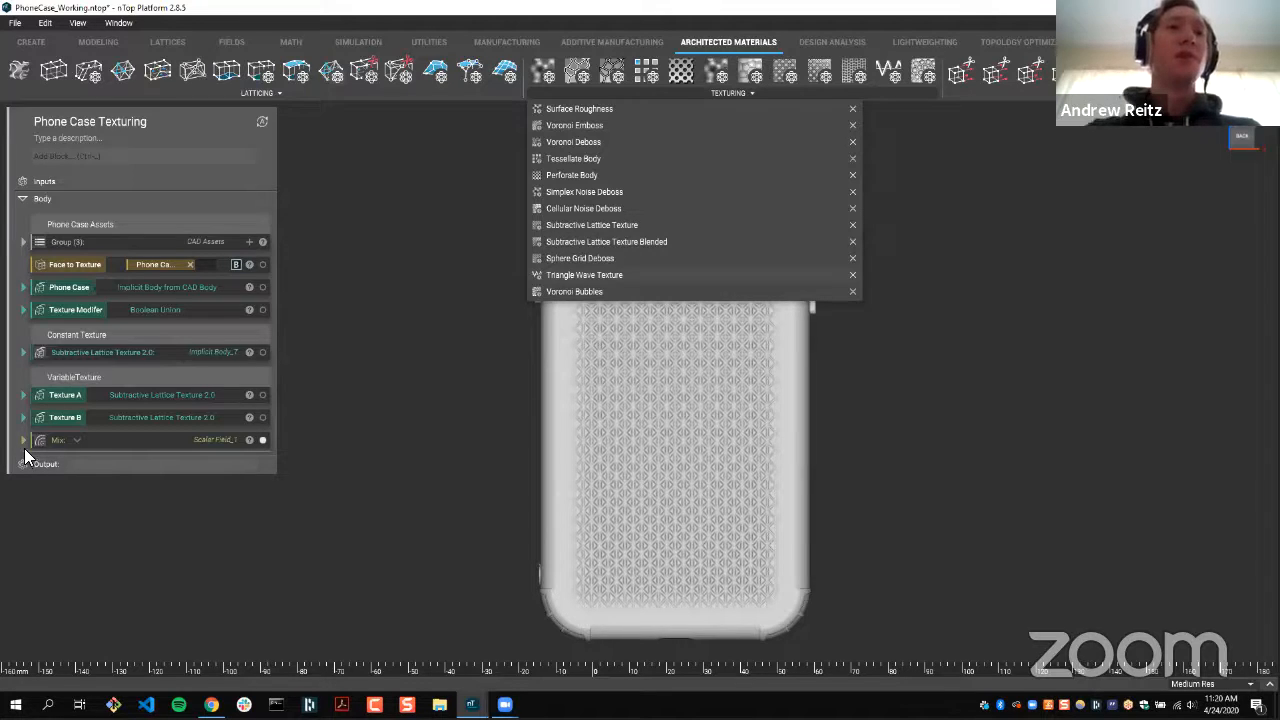
{"action": "left_click_drag", "start_coordinate": [56, 460], "coordinate": [72, 464]}
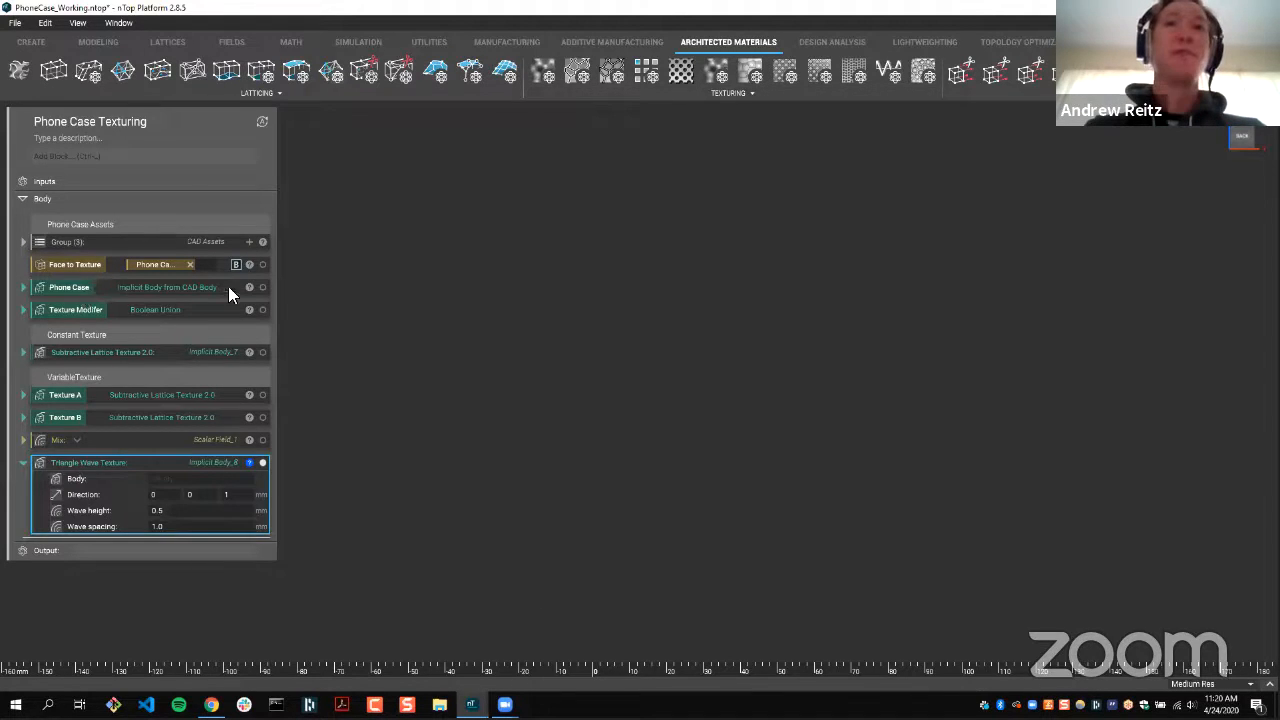
{"action": "left_click_drag", "start_coordinate": [270, 284], "coordinate": [232, 474]}
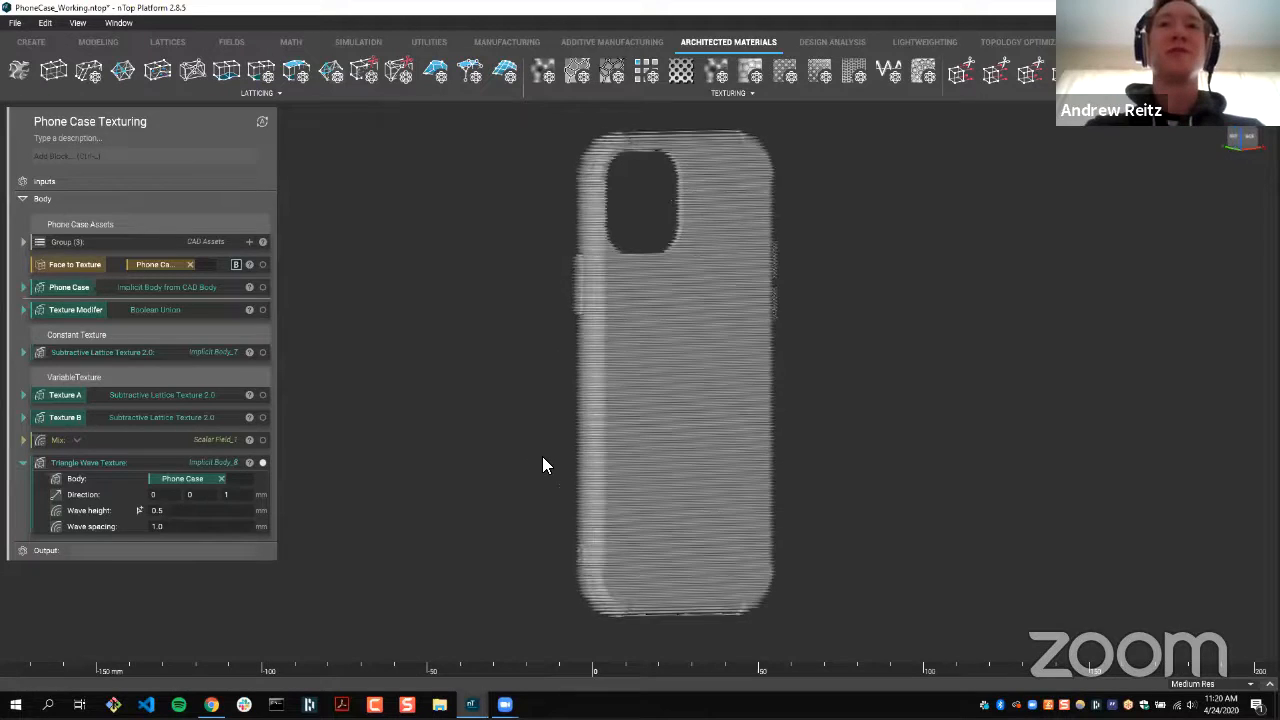
{"action": "scroll", "coordinate": [570, 466], "scroll_direction": "up", "scroll_amount": 3}
{"action": "scroll", "coordinate": [580, 462], "scroll_direction": "down", "scroll_amount": 3}
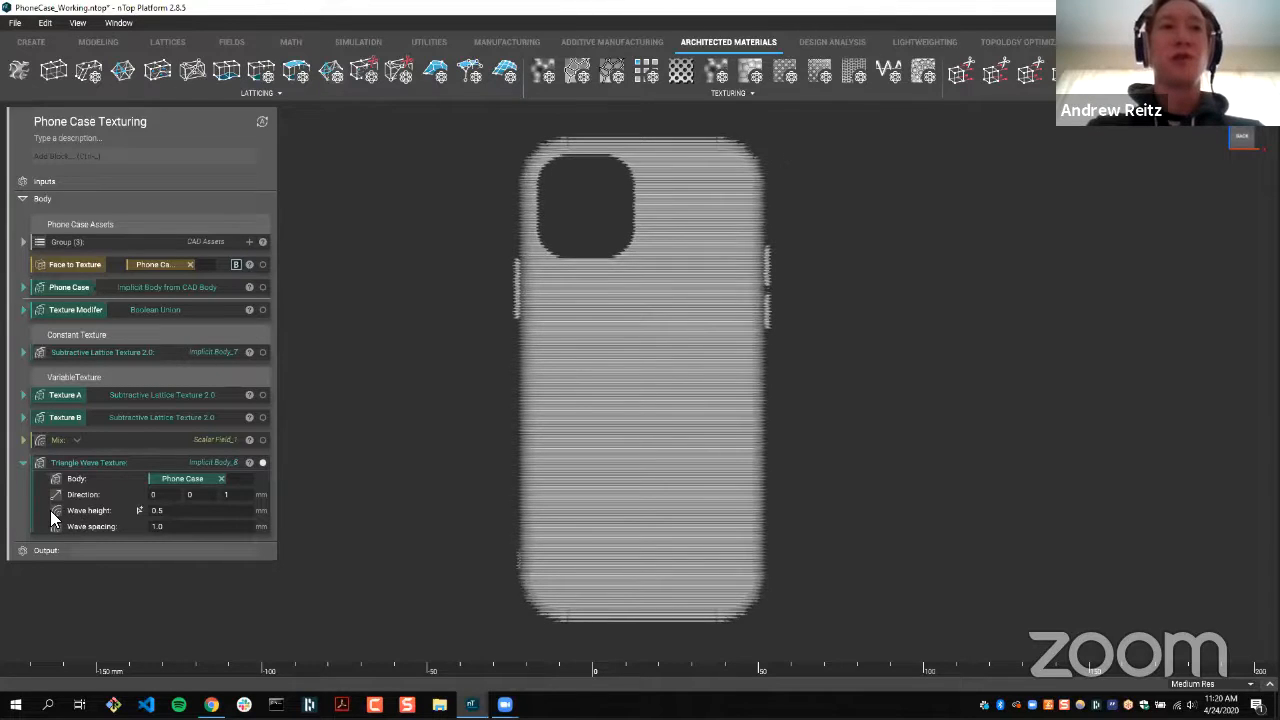
- Add a Ramp block and place it below the Triangle Wave Texture block
{"action": "left_click", "coordinate": [72, 507]}
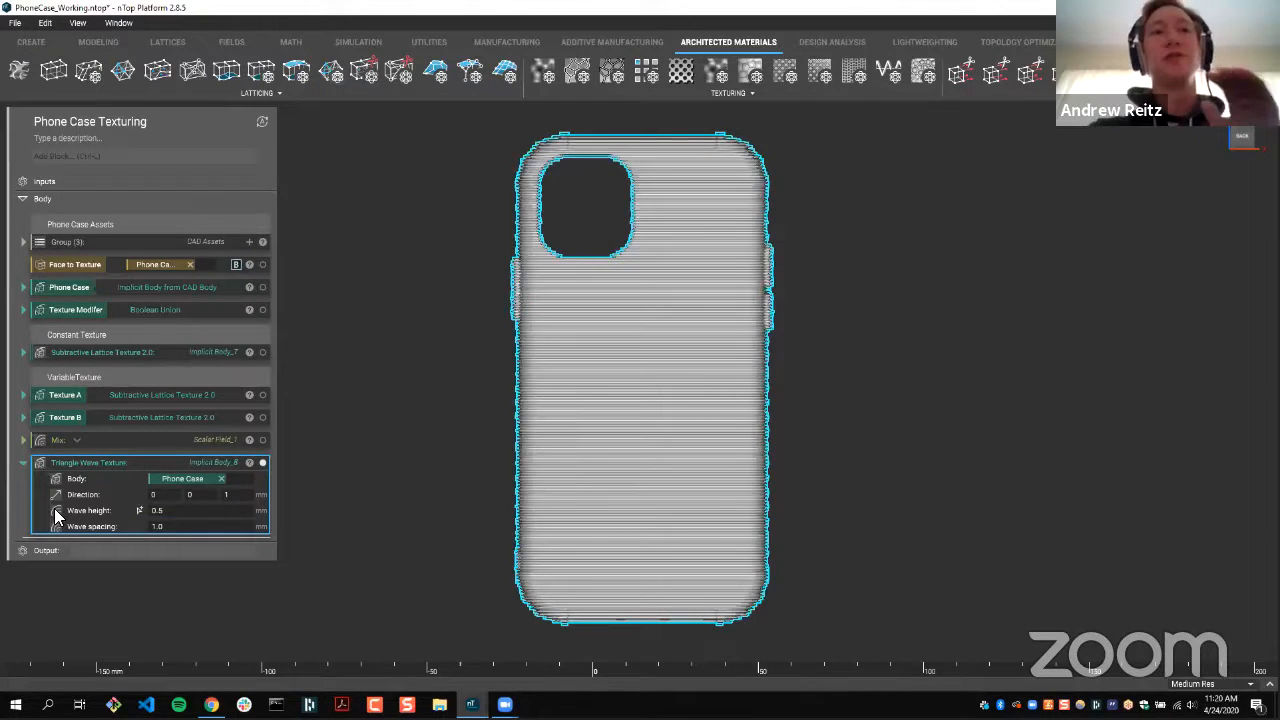
{"action": "left_click", "coordinate": [82, 311]}
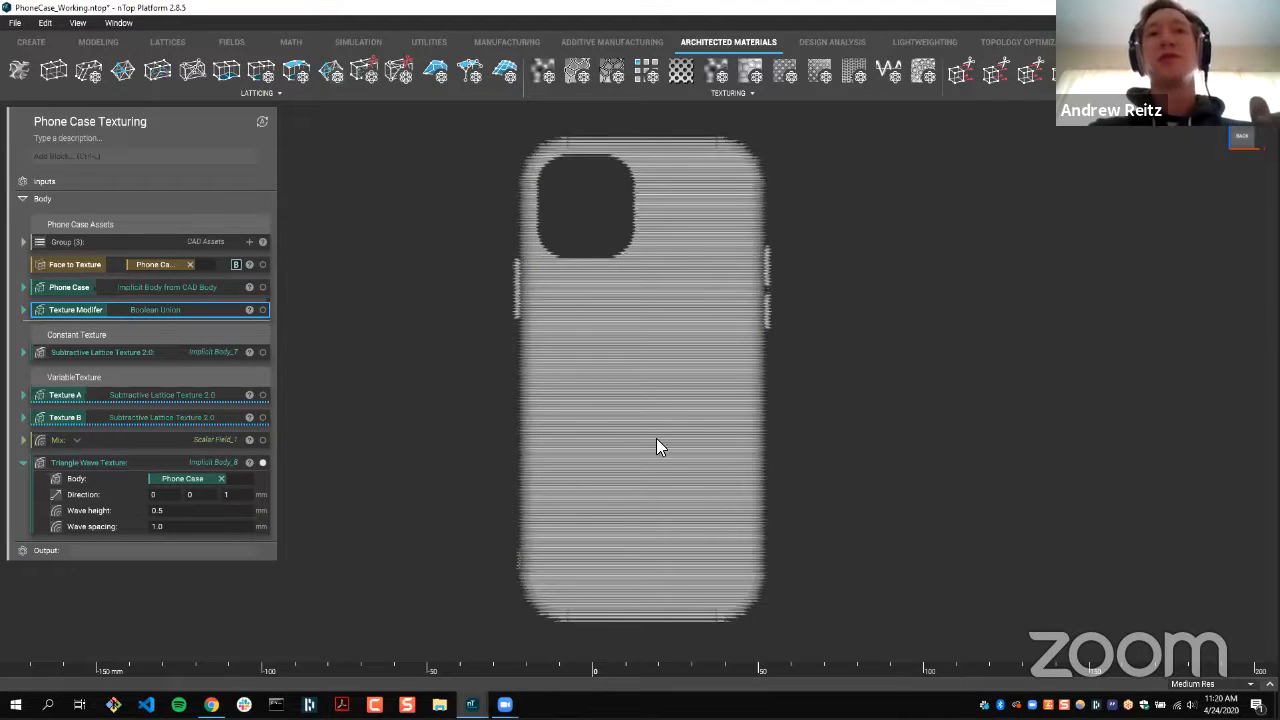
{"action": "left_click", "coordinate": [142, 157]}
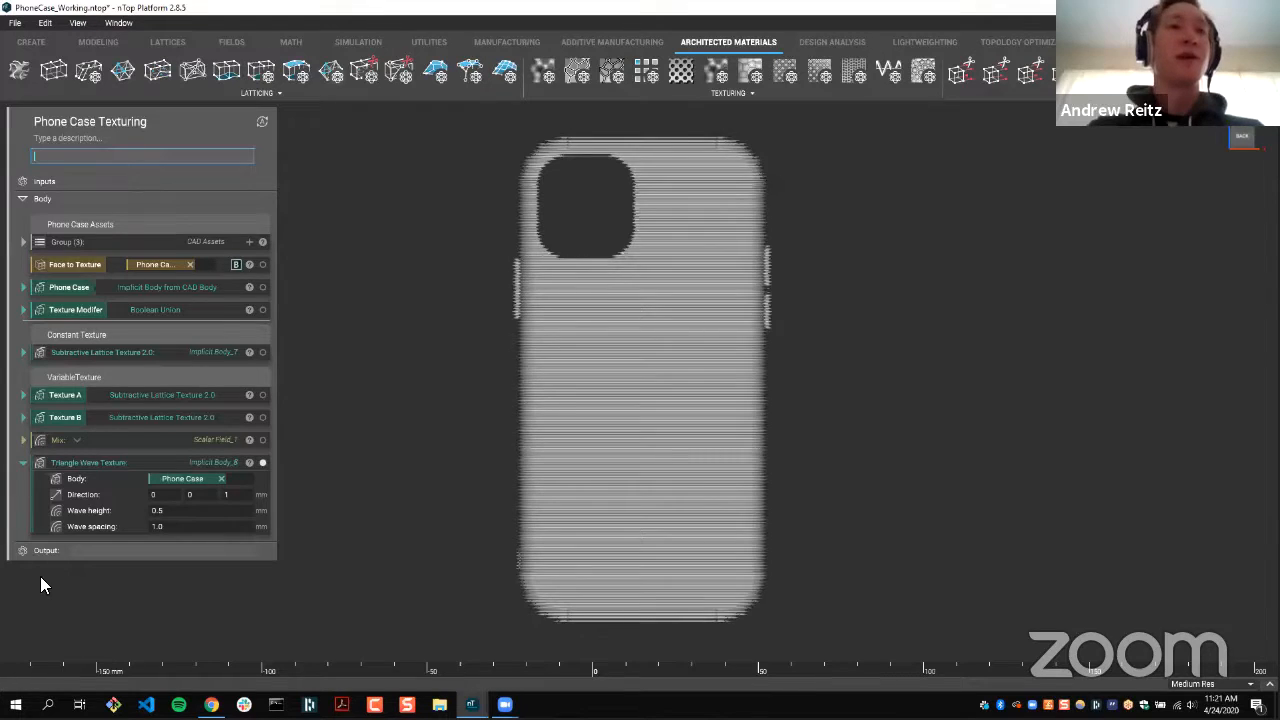
{"action": "key", "text": "ctrl+v"}
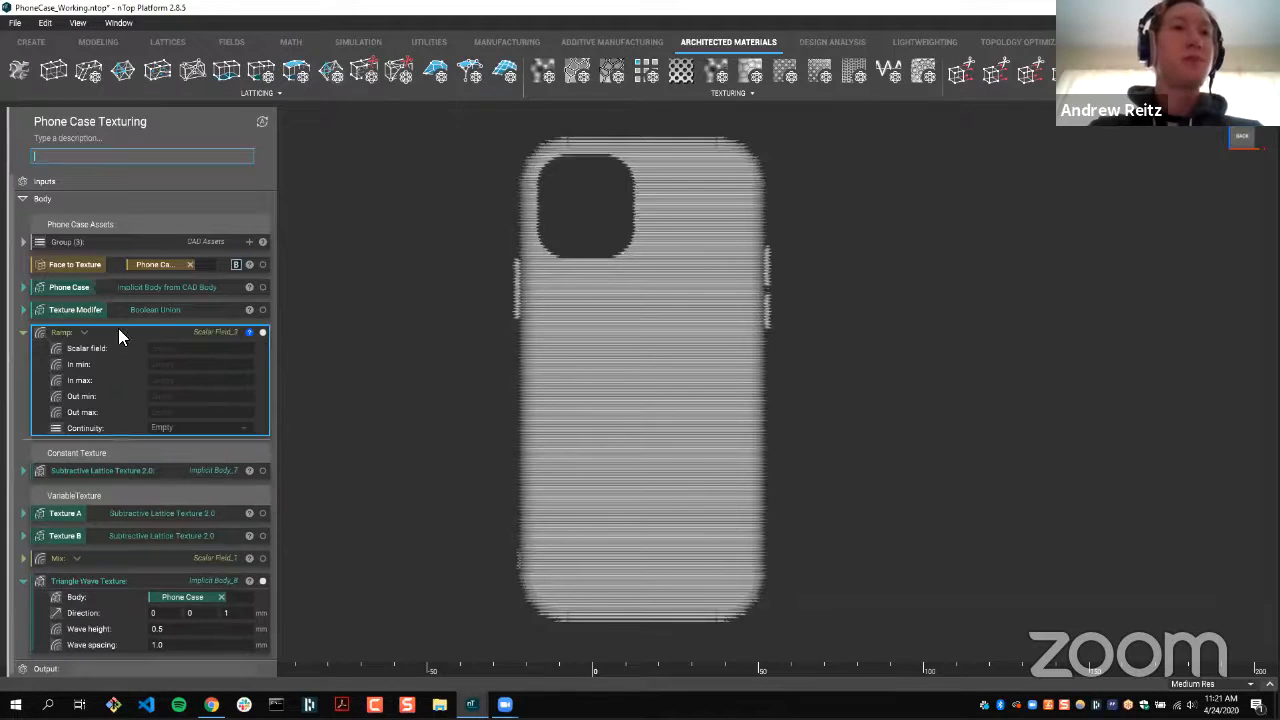
{"action": "left_click", "coordinate": [118, 648]}
{"action": "left_click_drag", "start_coordinate": [118, 648], "coordinate": [118, 652]}
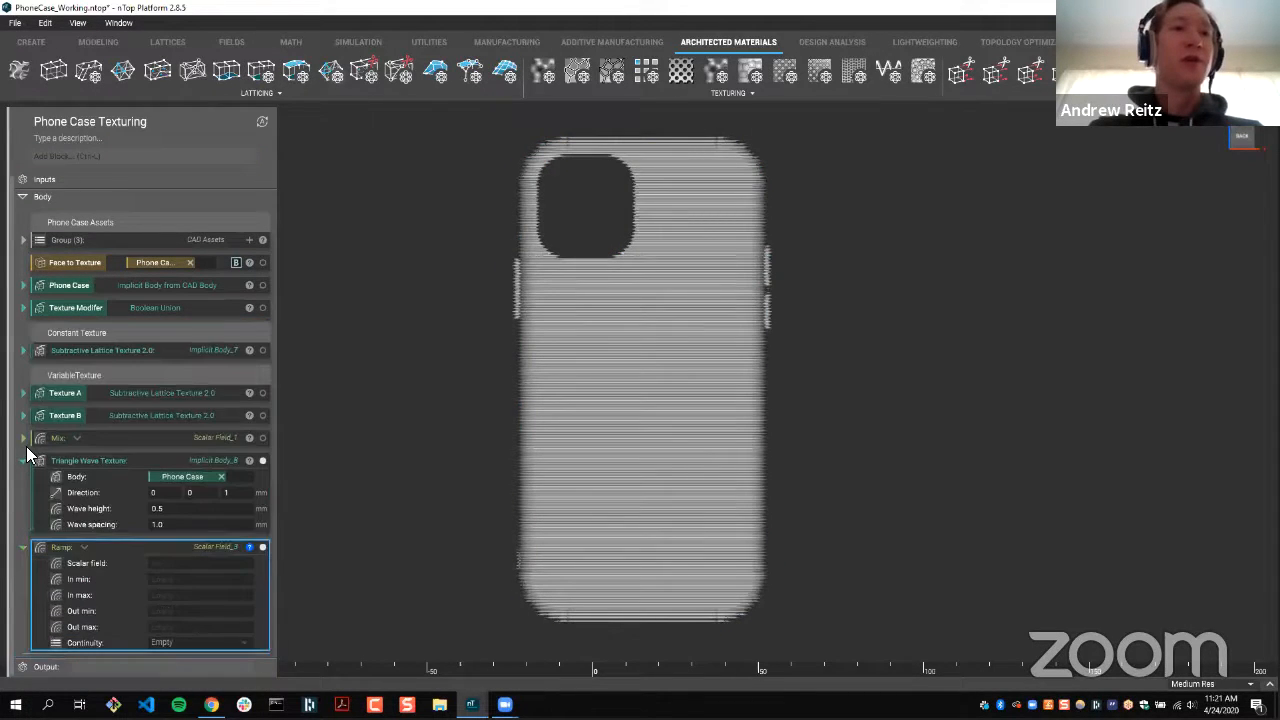
- Insert a section heading named "Triangle Wave Texture" between the Mix and Triangle Wave Texture blocks
{"action": "left_click", "coordinate": [26, 446]}
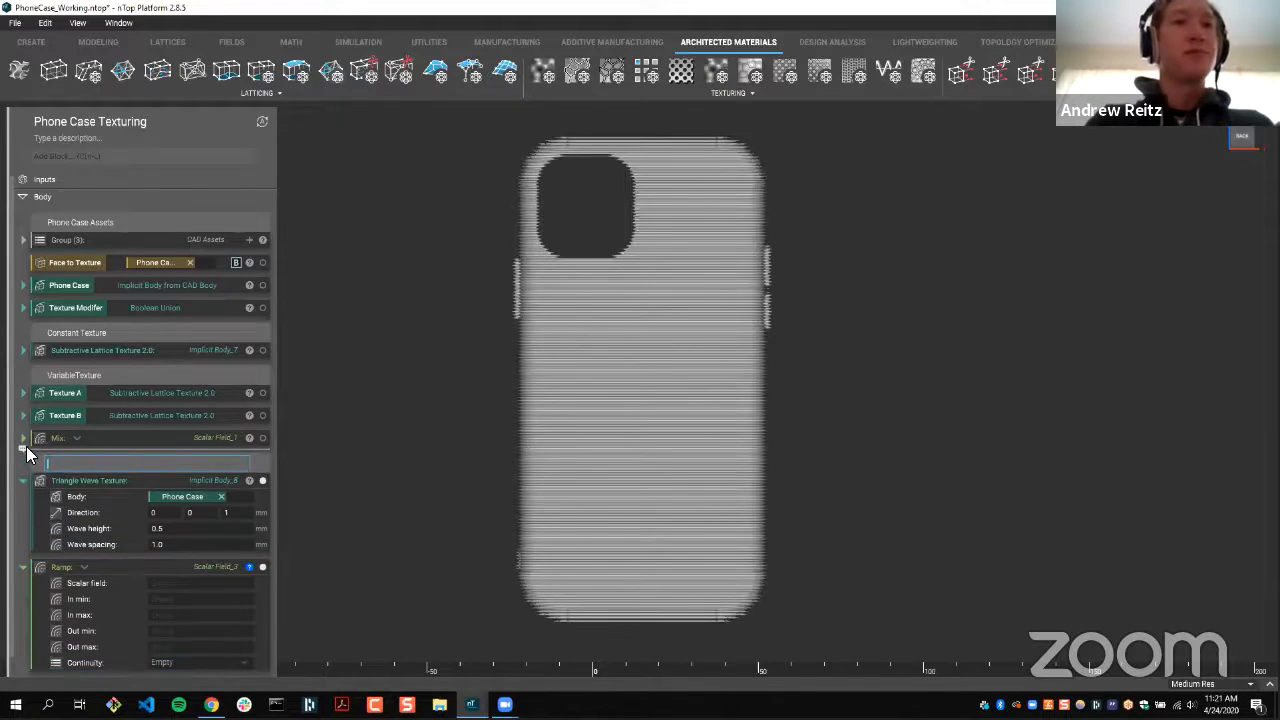
{"action": "type", "text": "triangle Wave TExtu"}
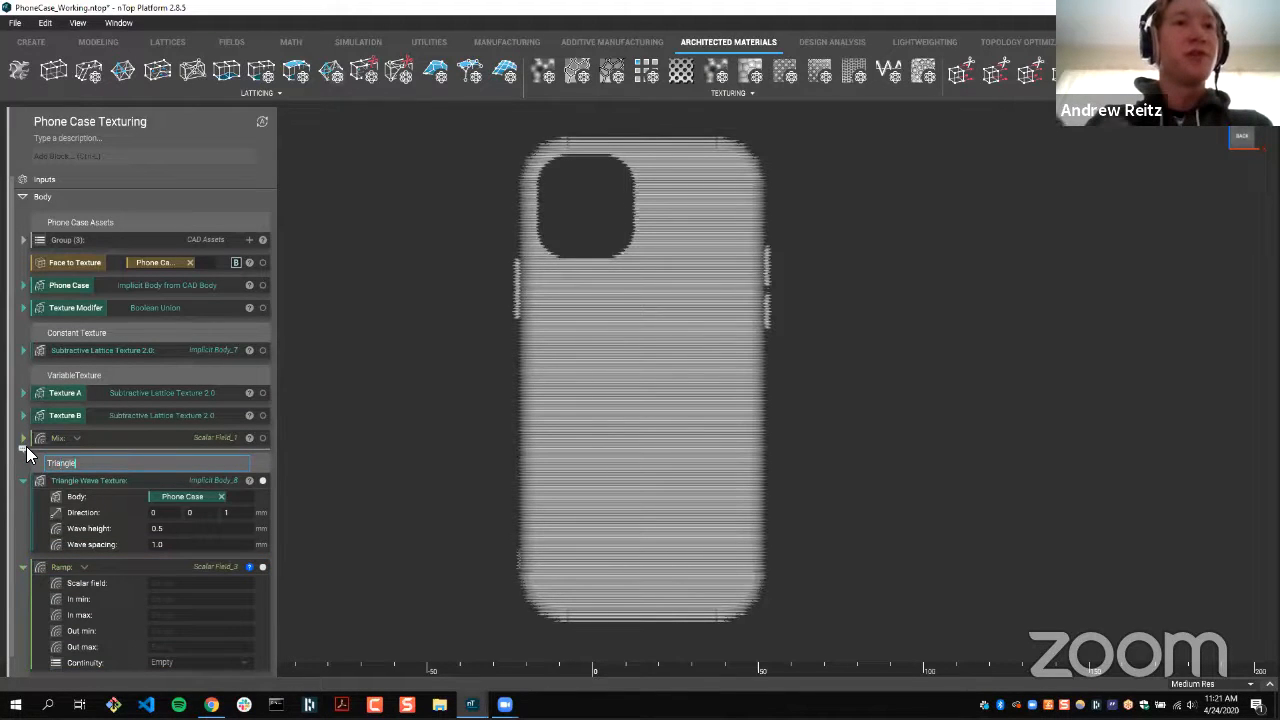
{"action": "key", "text": "BackSpace"}
{"action": "key", "text": "BackSpace"}
{"action": "key", "text": "BackSpace"}
{"action": "key", "text": "BackSpace"}
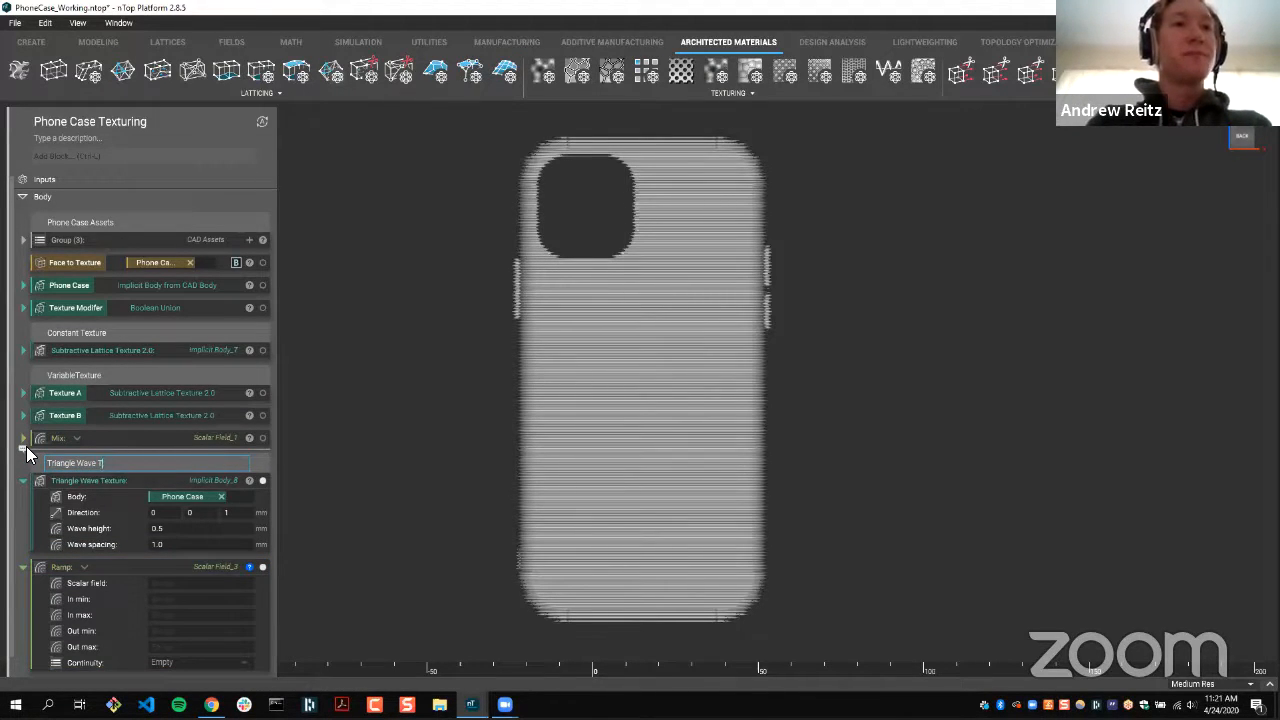
{"action": "type", "text": "exture"}
{"action": "key", "text": "Return"}
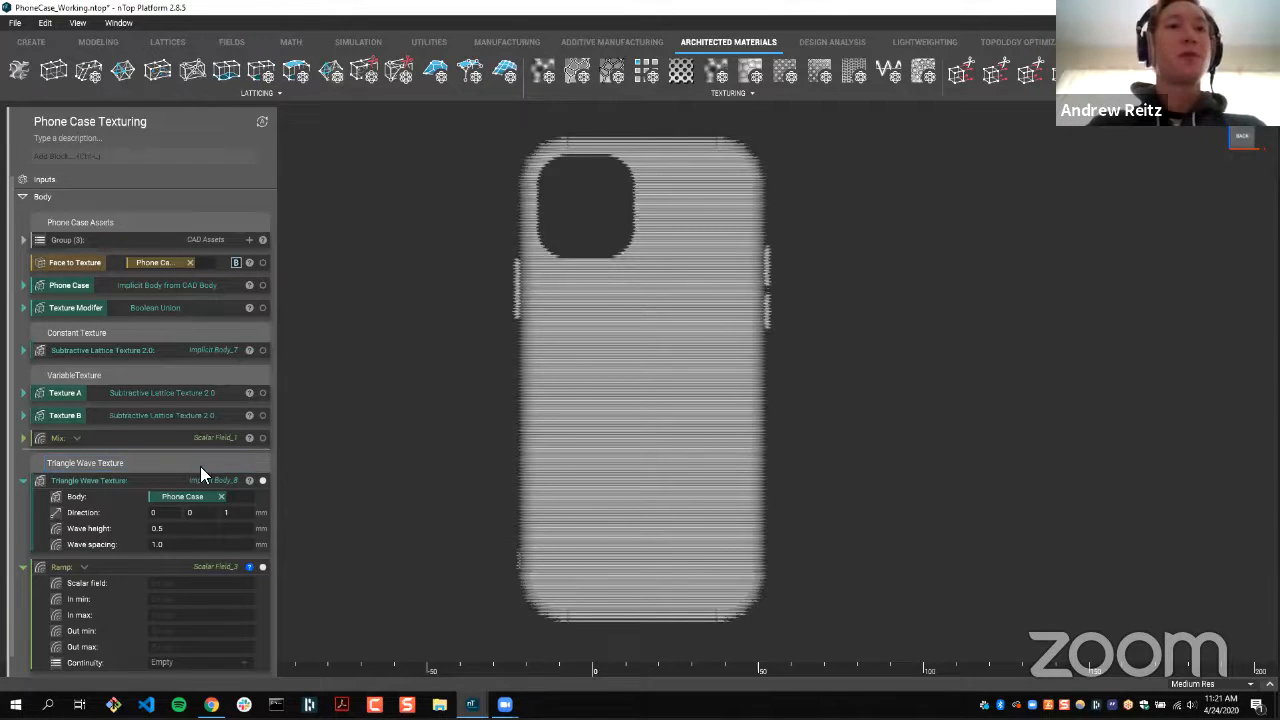
- Use the Texture Modifer body as the Ramp's scalar field and set its input range to 0 to 10
{"action": "scroll", "coordinate": [170, 490], "scroll_direction": "down", "scroll_amount": 1}
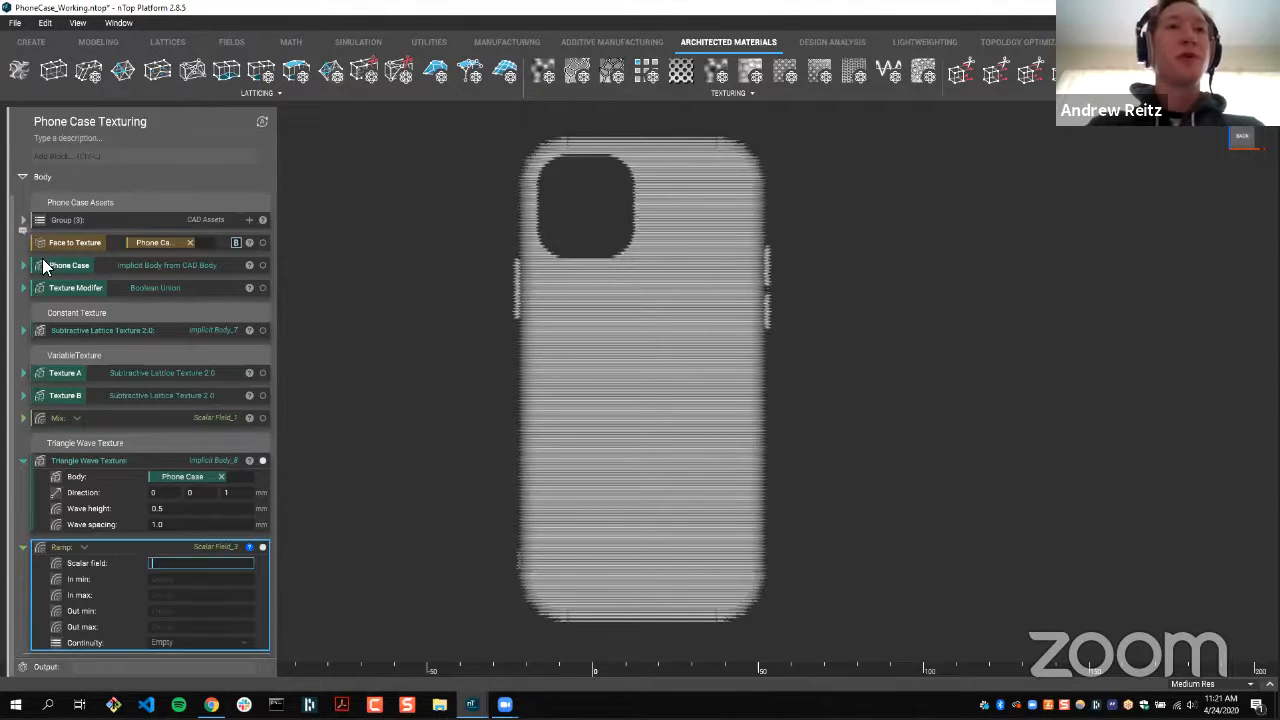
{"action": "left_click_drag", "start_coordinate": [58, 287], "coordinate": [191, 565]}
{"action": "left_click", "coordinate": [195, 578]}
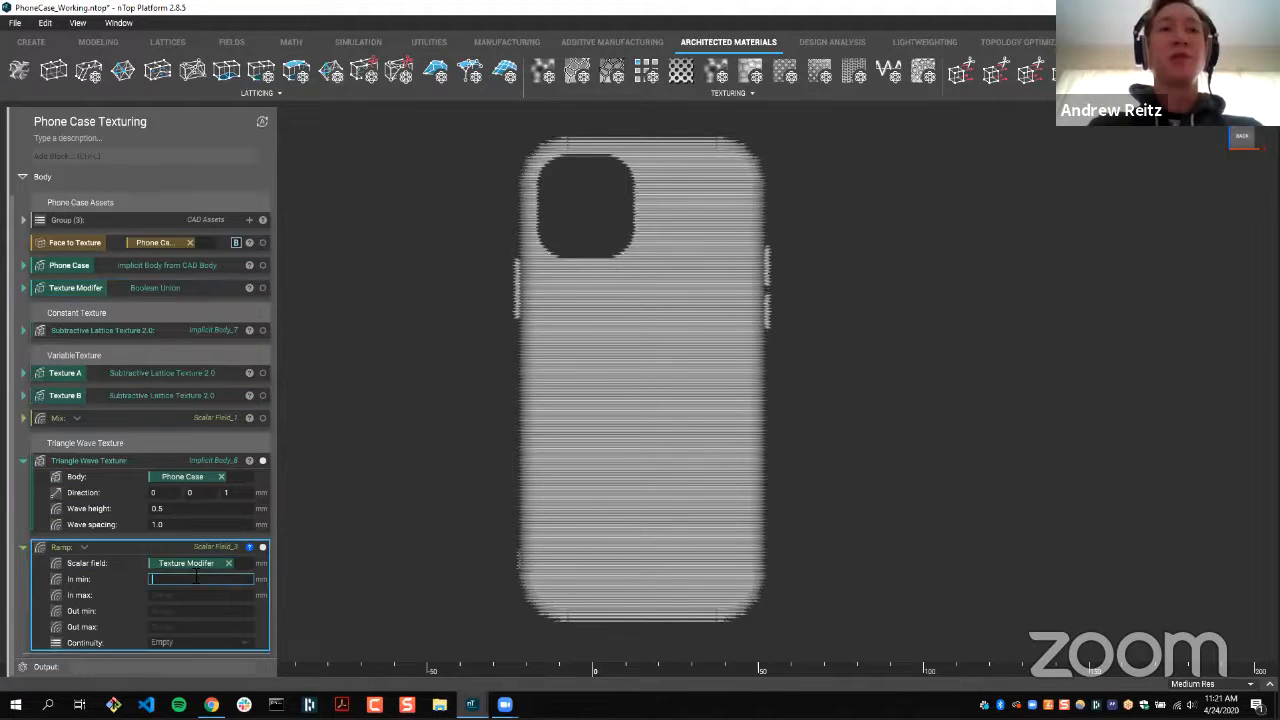
{"action": "type", "text": "0"}
{"action": "key", "text": "Tab"}
{"action": "type", "text": "10"}
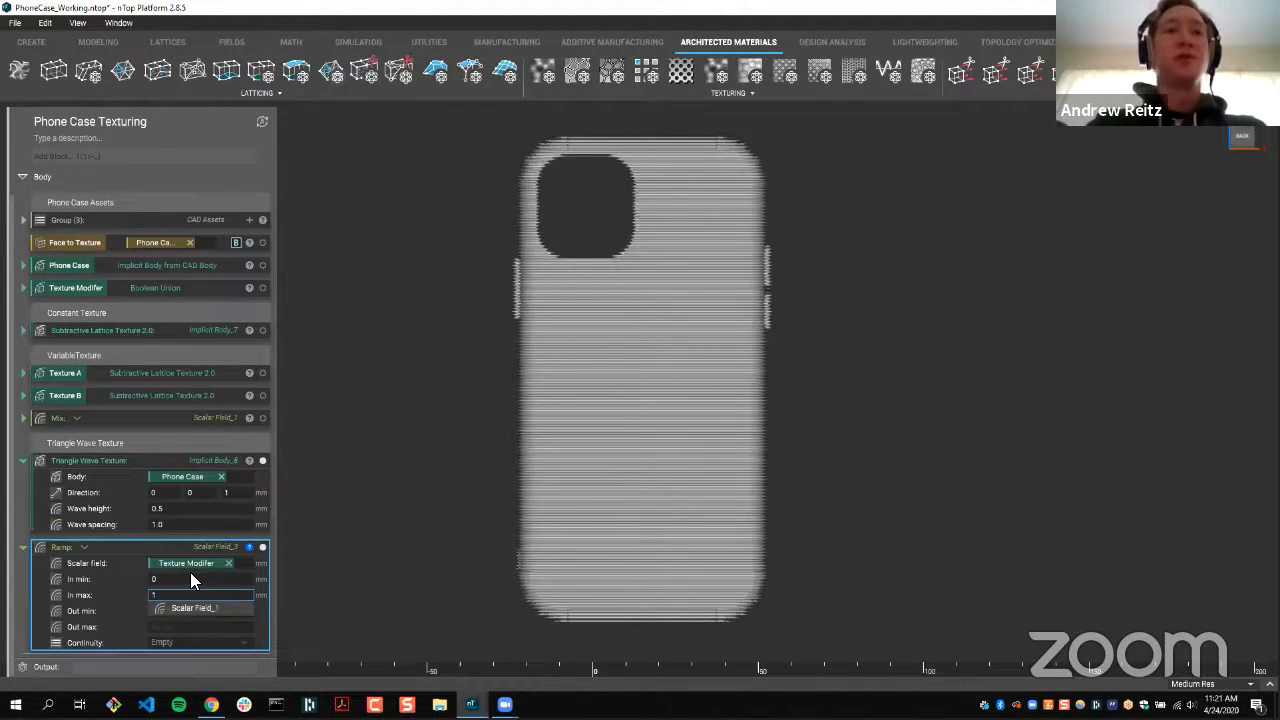
- Set the Ramp's output range to 0 mm to .5 mm with Geometric (C0) continuity and use it as the triangle wave's height
{"action": "key", "text": "Tab"}
{"action": "type", "text": "0"}
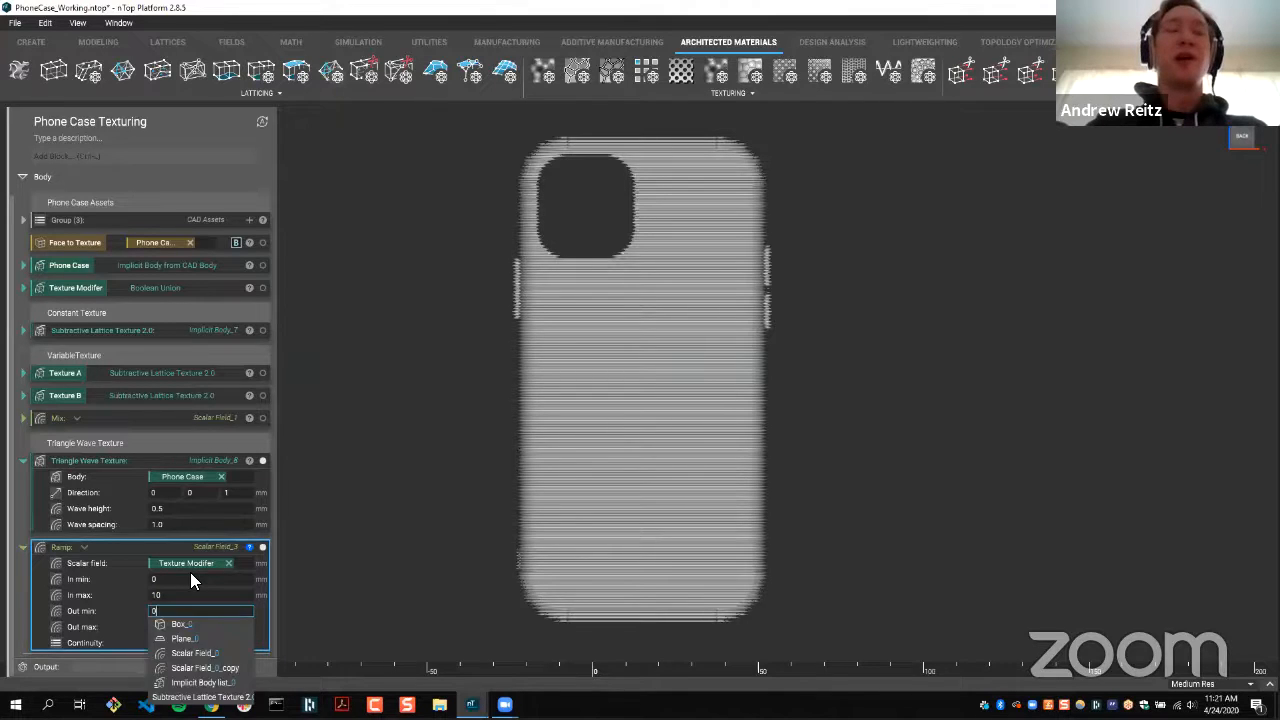
{"action": "key", "text": "Tab"}
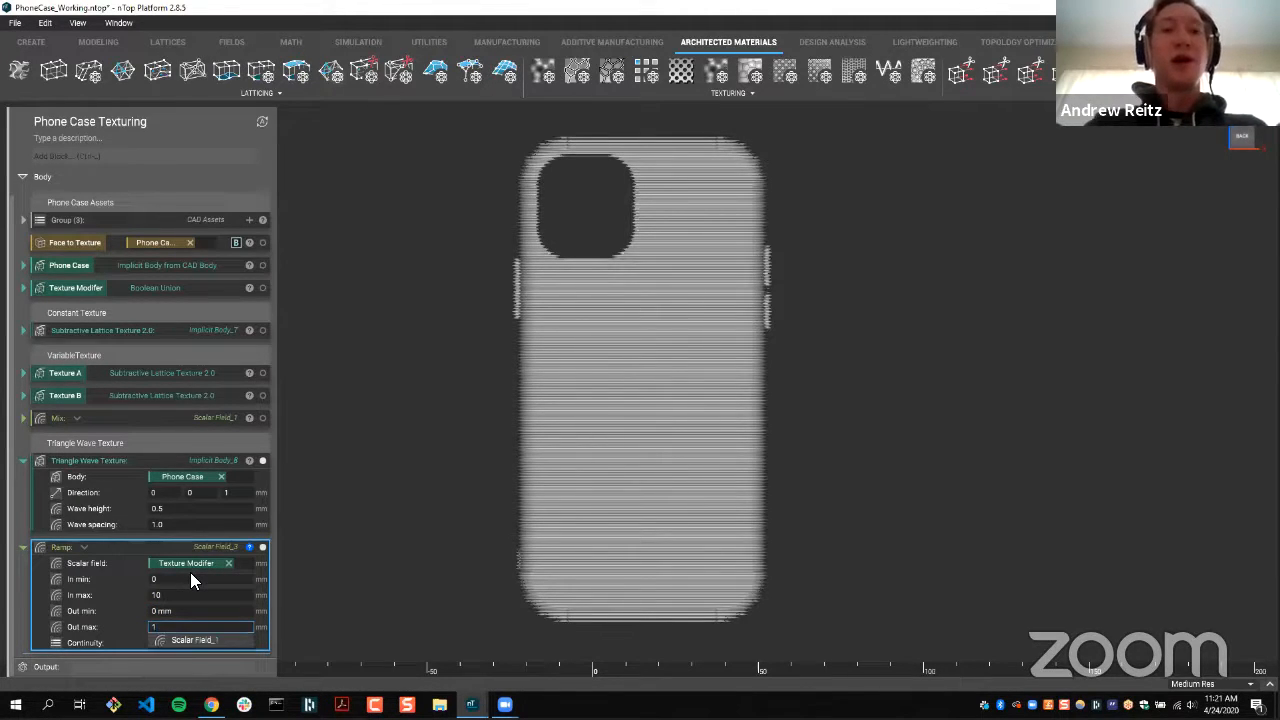
{"action": "type", "text": ".5 mm"}
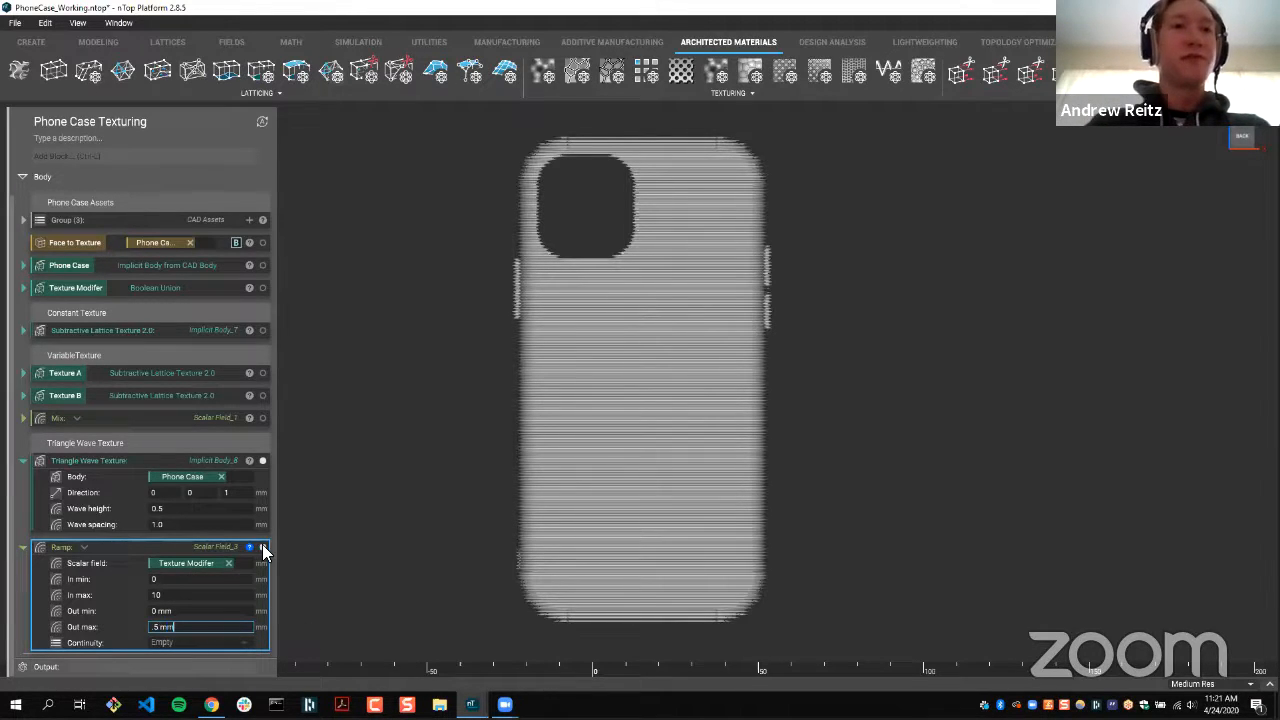
{"action": "left_click", "coordinate": [118, 542]}
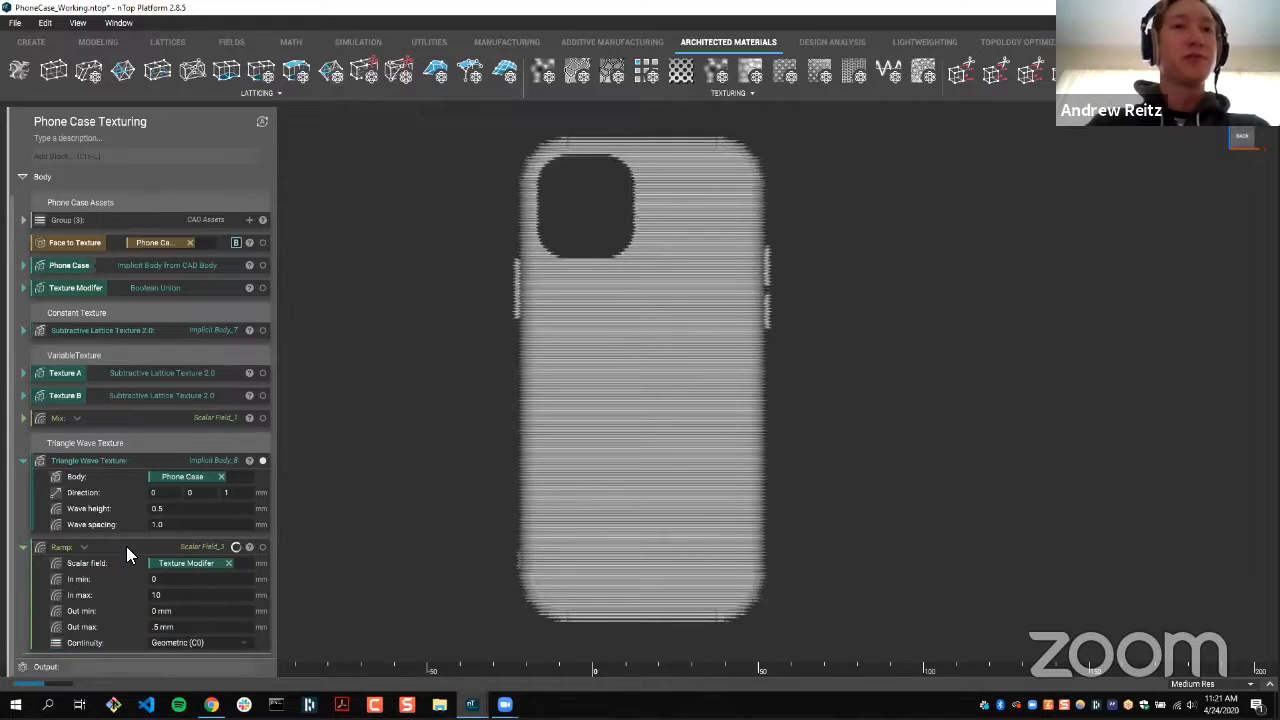
{"action": "left_click_drag", "start_coordinate": [192, 546], "coordinate": [222, 506]}
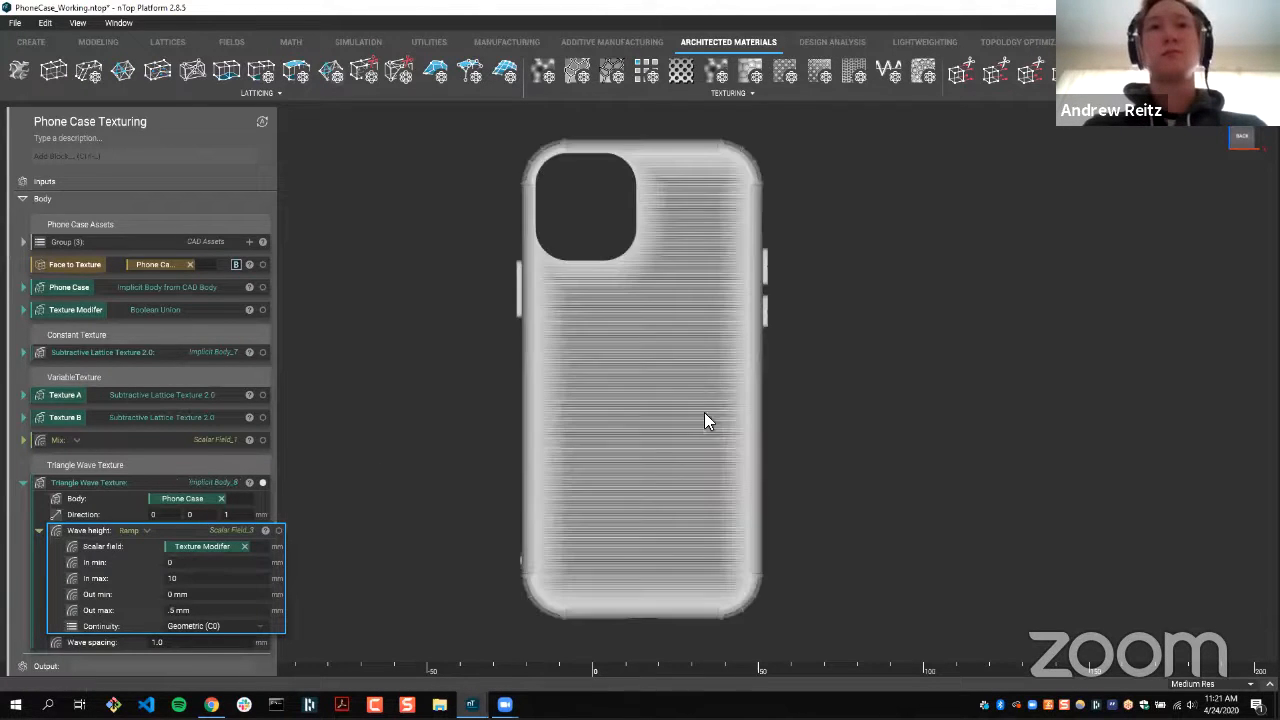
- Examine the ramped triangle wave texture on the case back up close, from tilted angles and in side view
{"action": "scroll", "coordinate": [698, 350], "scroll_direction": "up", "scroll_amount": 2}
{"action": "right_click_drag", "start_coordinate": [642, 396], "coordinate": [654, 418]}
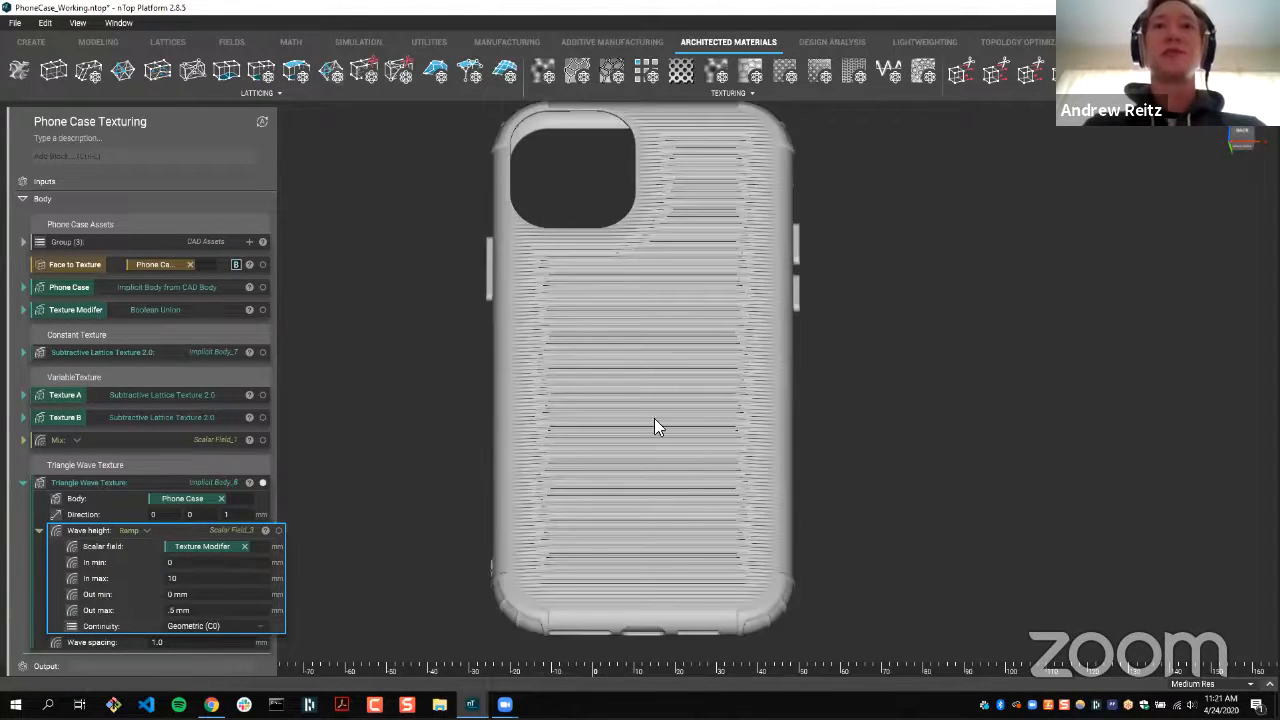
{"action": "scroll", "coordinate": [690, 468], "scroll_direction": "up", "scroll_amount": 2}
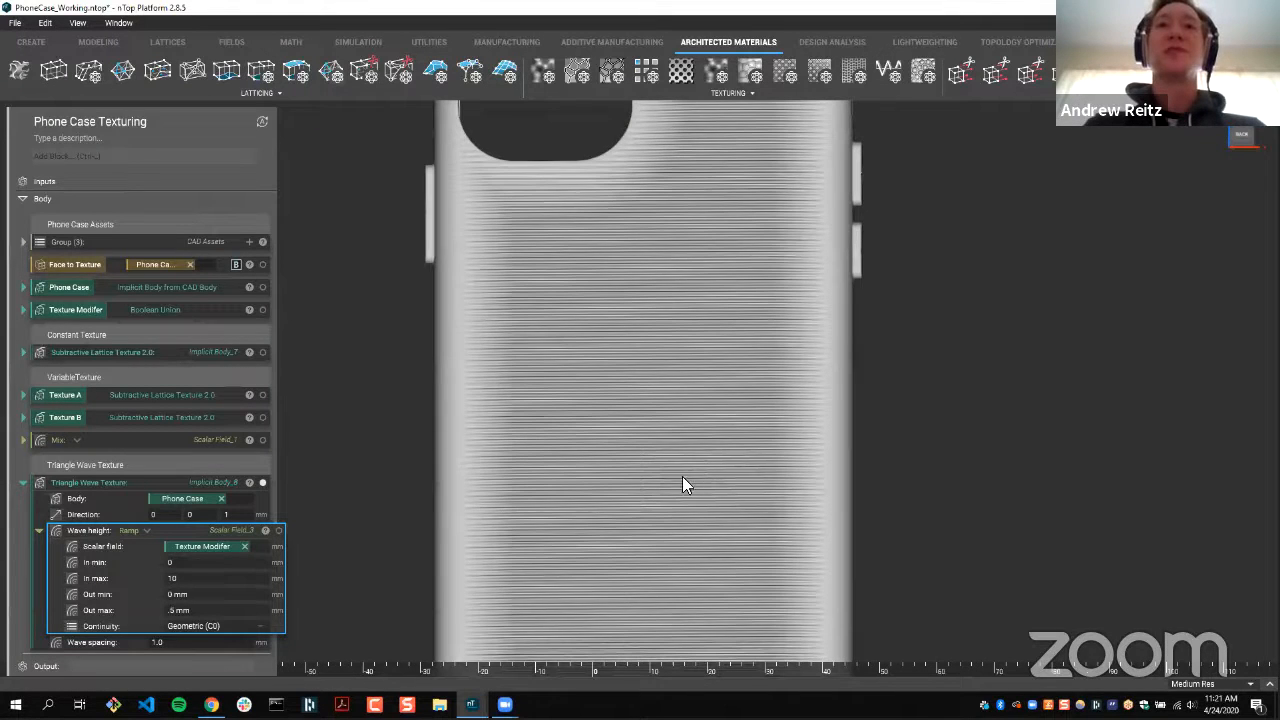
{"action": "scroll", "coordinate": [698, 420], "scroll_direction": "down", "scroll_amount": 2}
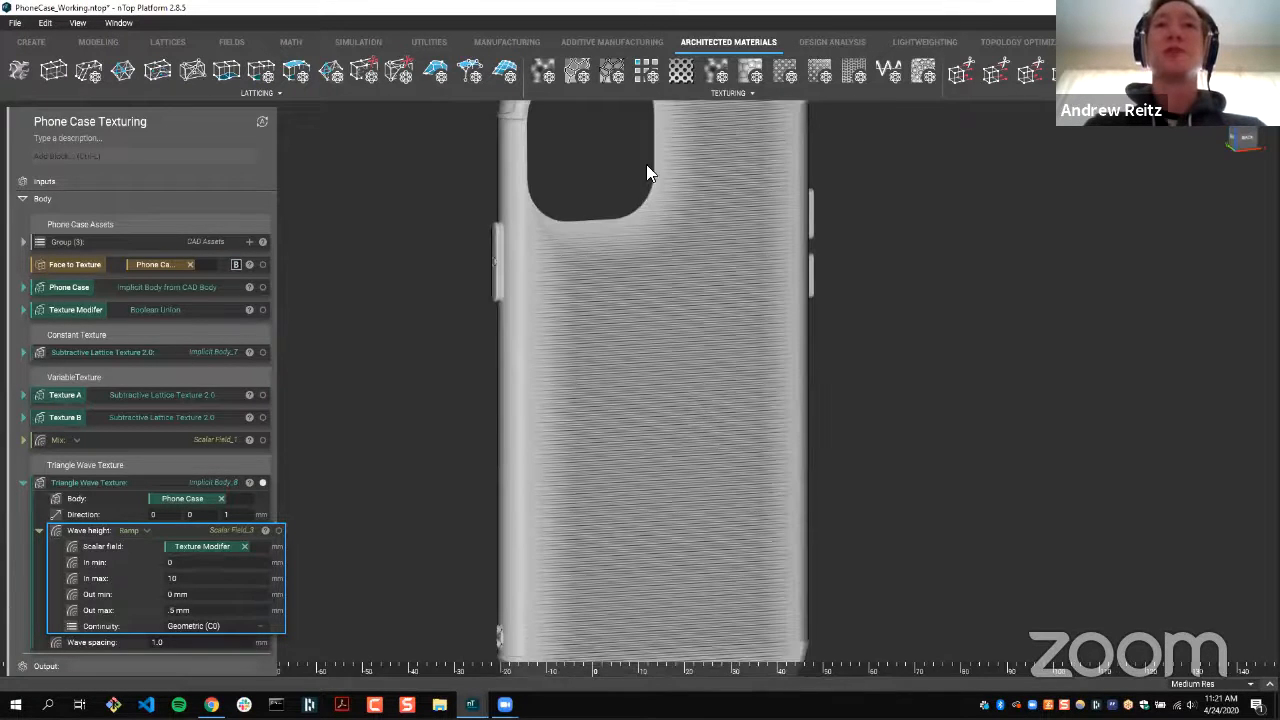
{"action": "scroll", "coordinate": [646, 176], "scroll_direction": "down", "scroll_amount": 3}
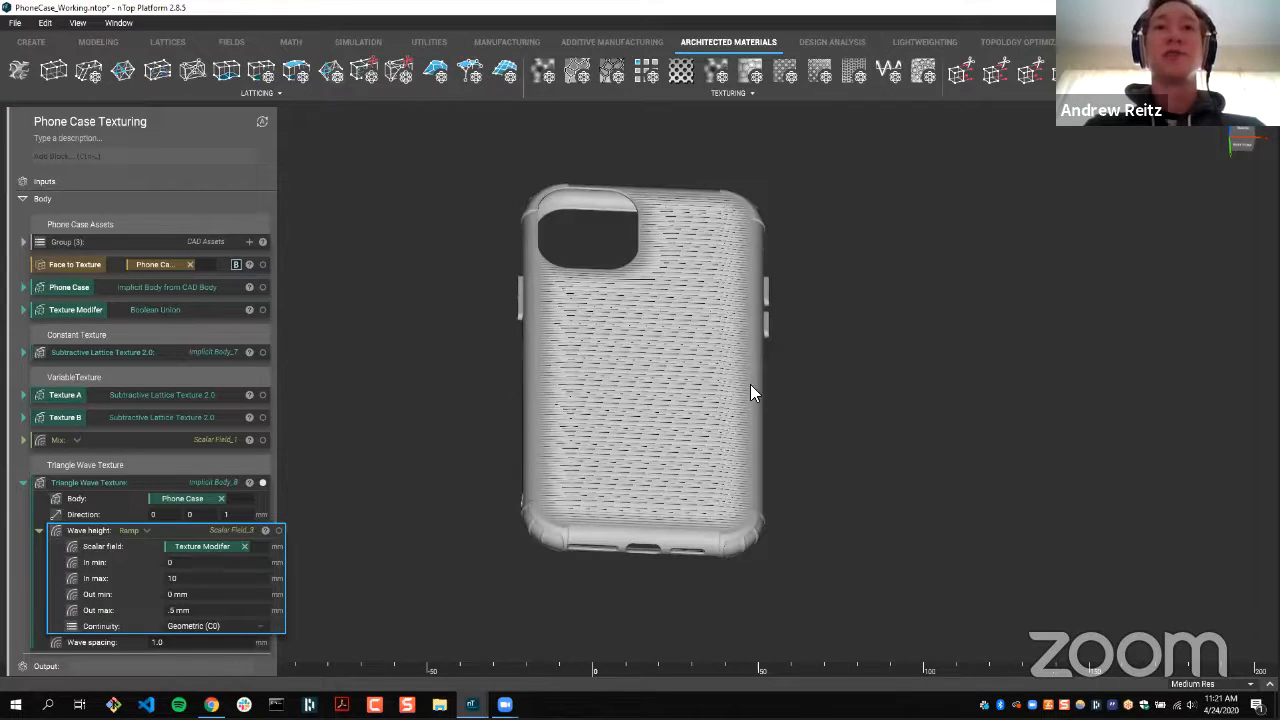
{"action": "scroll", "coordinate": [752, 393], "scroll_direction": "up", "scroll_amount": 2}
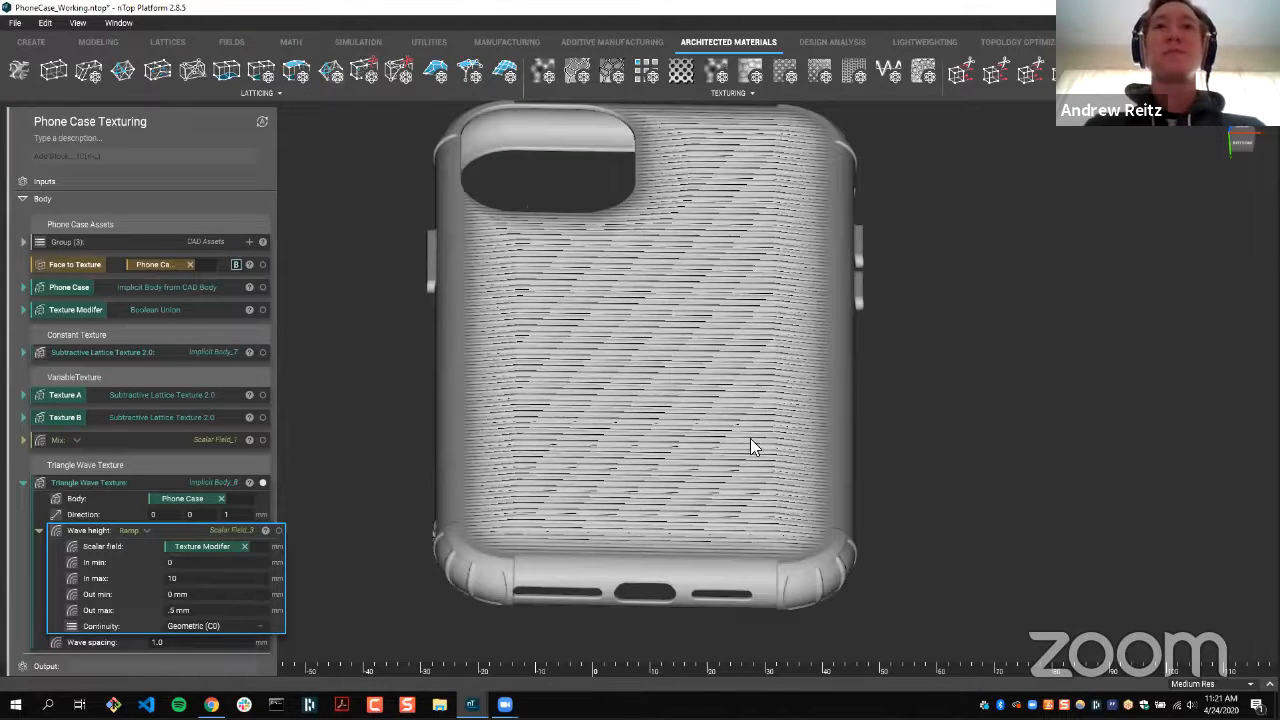
{"action": "right_click_drag", "start_coordinate": [613, 348], "coordinate": [667, 371]}
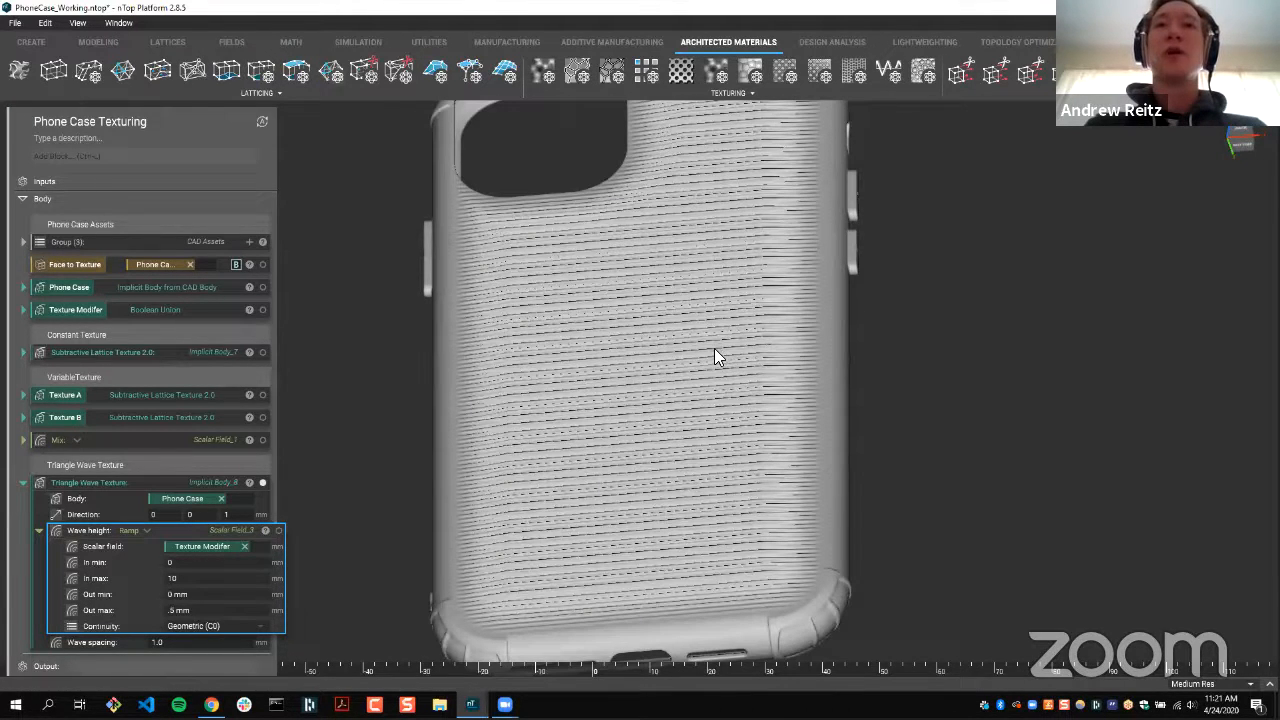
{"action": "key", "text": "3"}
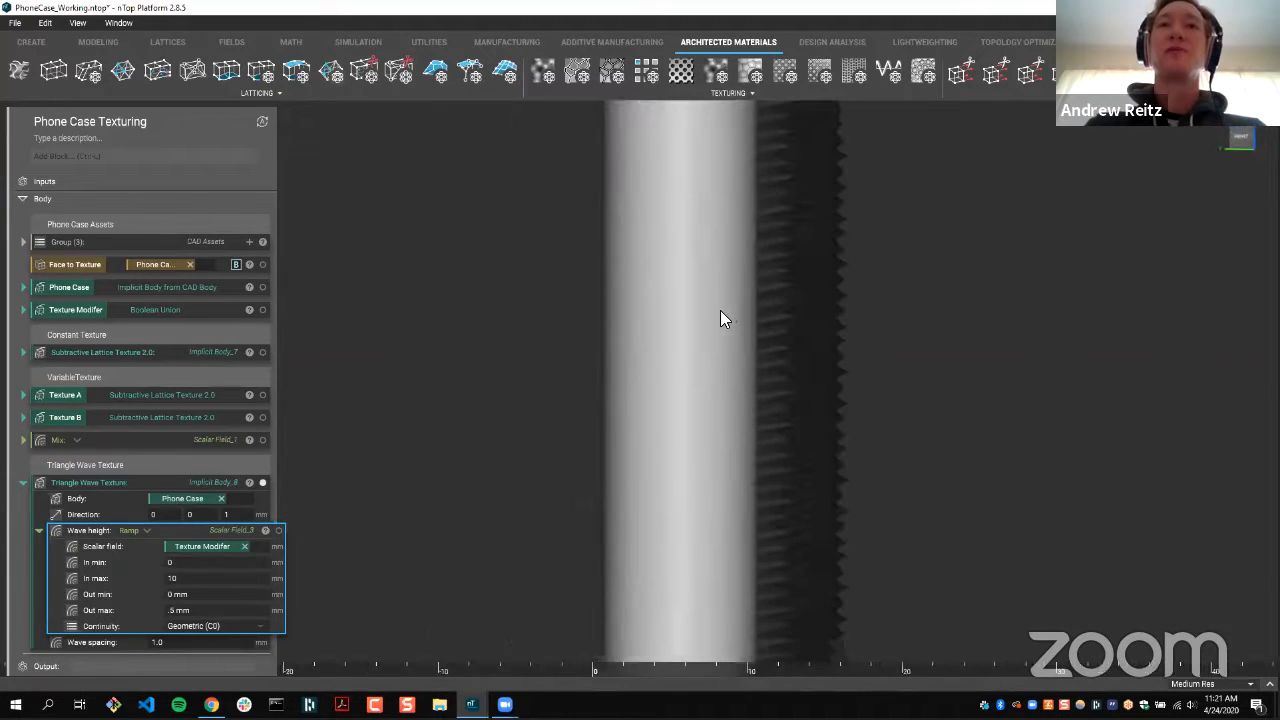
{"action": "key", "text": "1"}
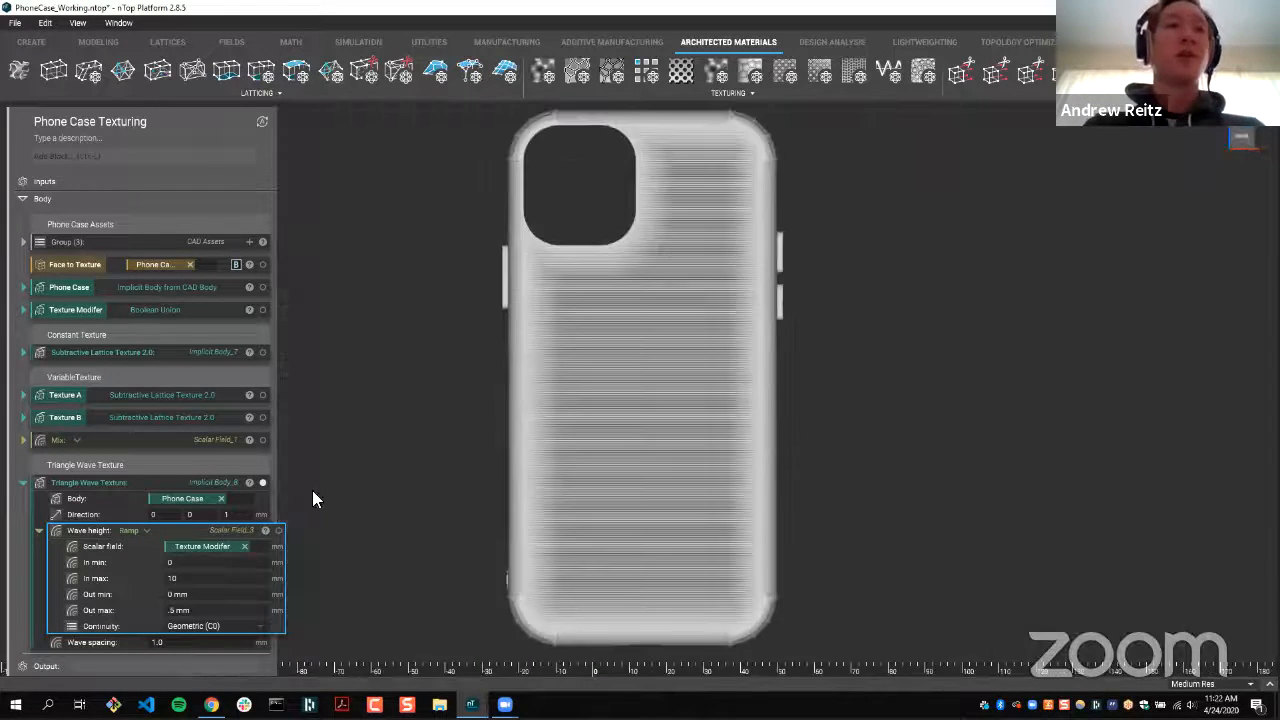
- Set the X component of the Triangle Wave Texture's direction to 0.5 and view the angled waves up close
{"action": "left_click", "coordinate": [168, 528]}
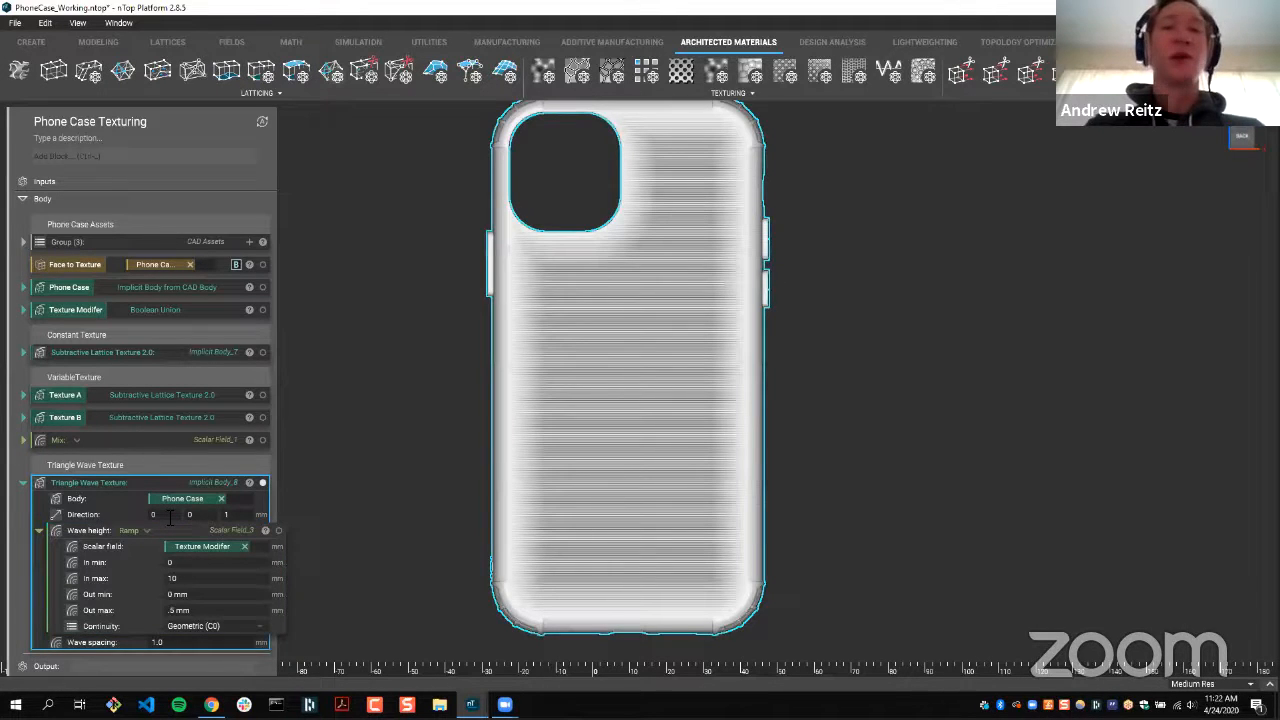
{"action": "double_click", "coordinate": [170, 515]}
{"action": "type", "text": "5"}
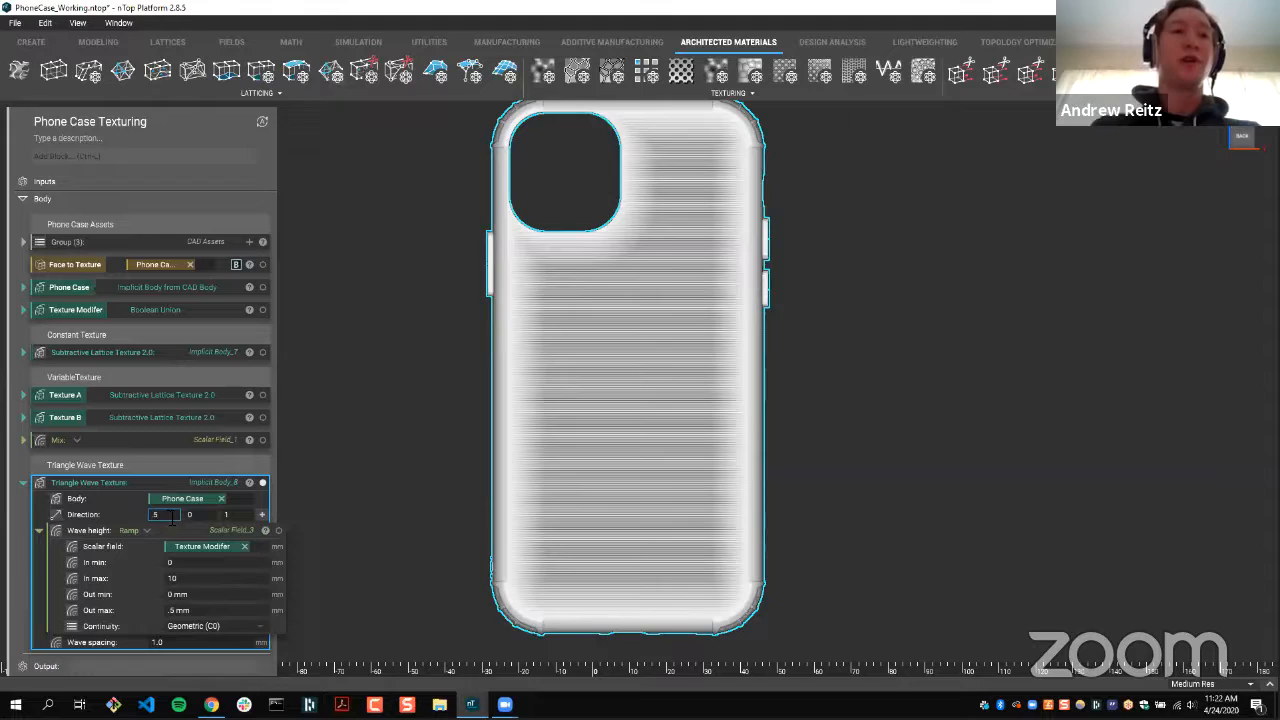
{"action": "key", "text": "Return"}
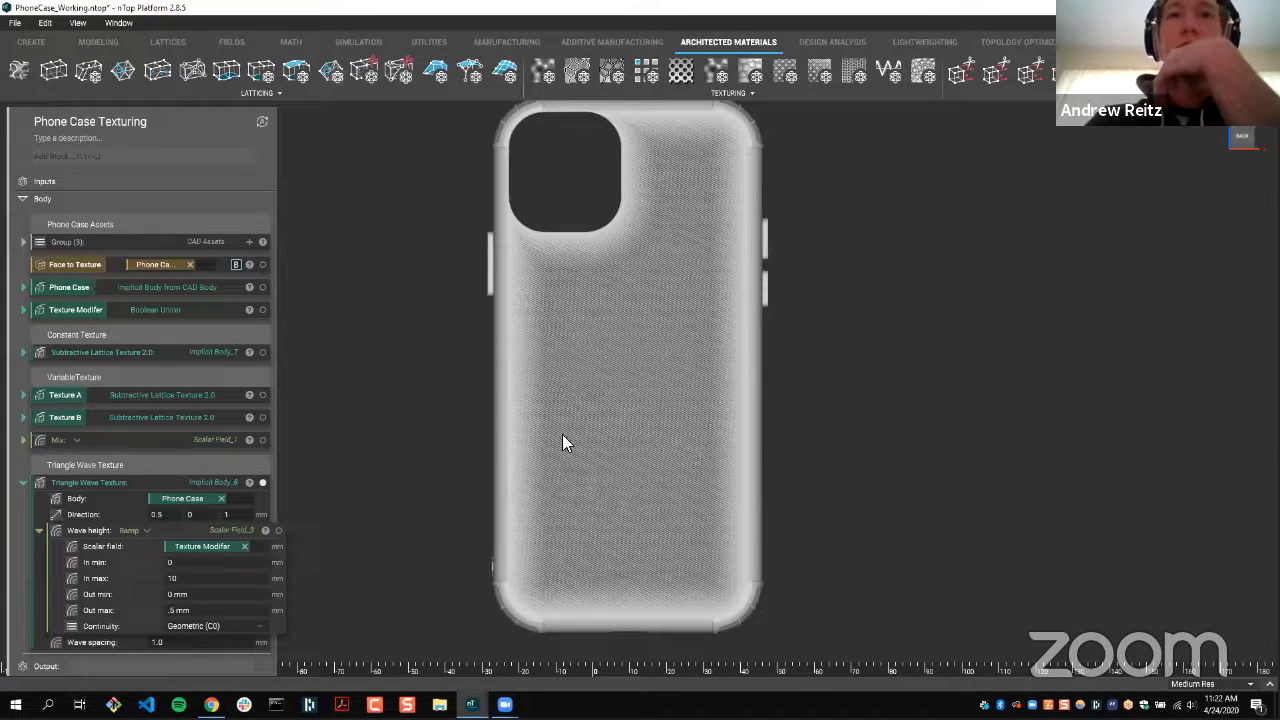
{"action": "scroll", "coordinate": [434, 398], "scroll_direction": "up", "scroll_amount": 2}
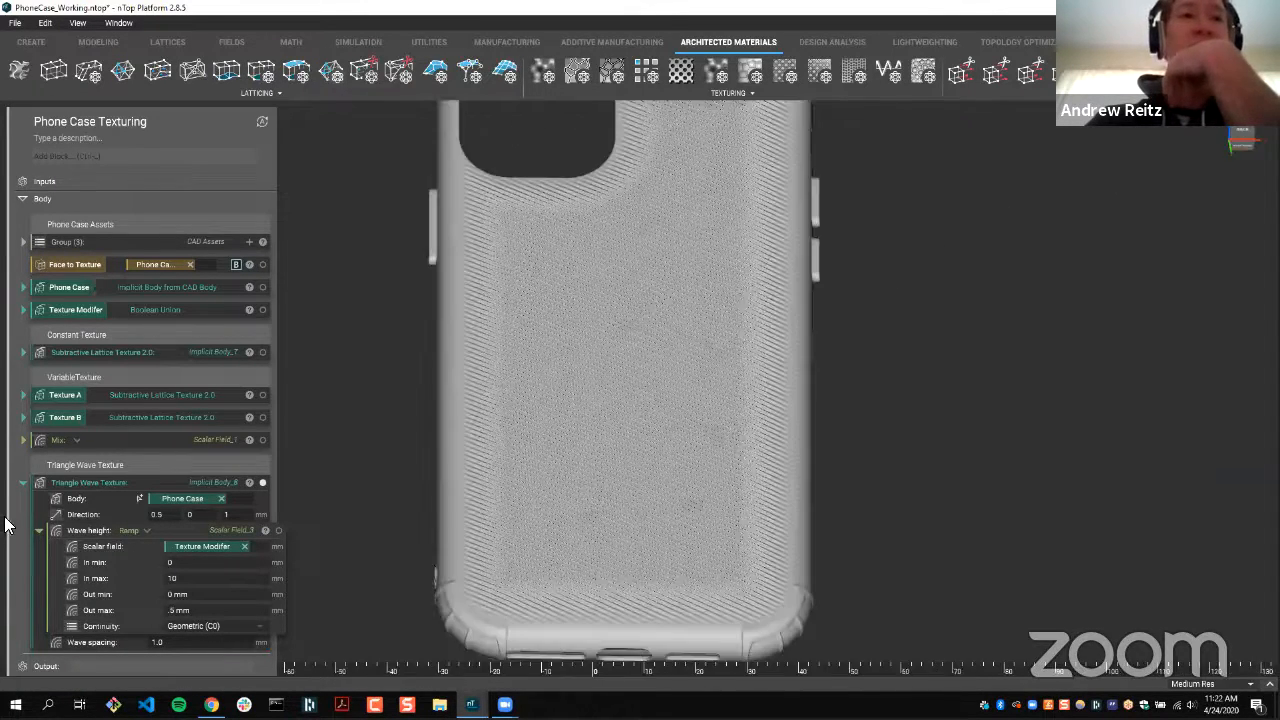
- Collapse the Triangle Wave Texture block and duplicate it
{"action": "left_click", "coordinate": [37, 531]}
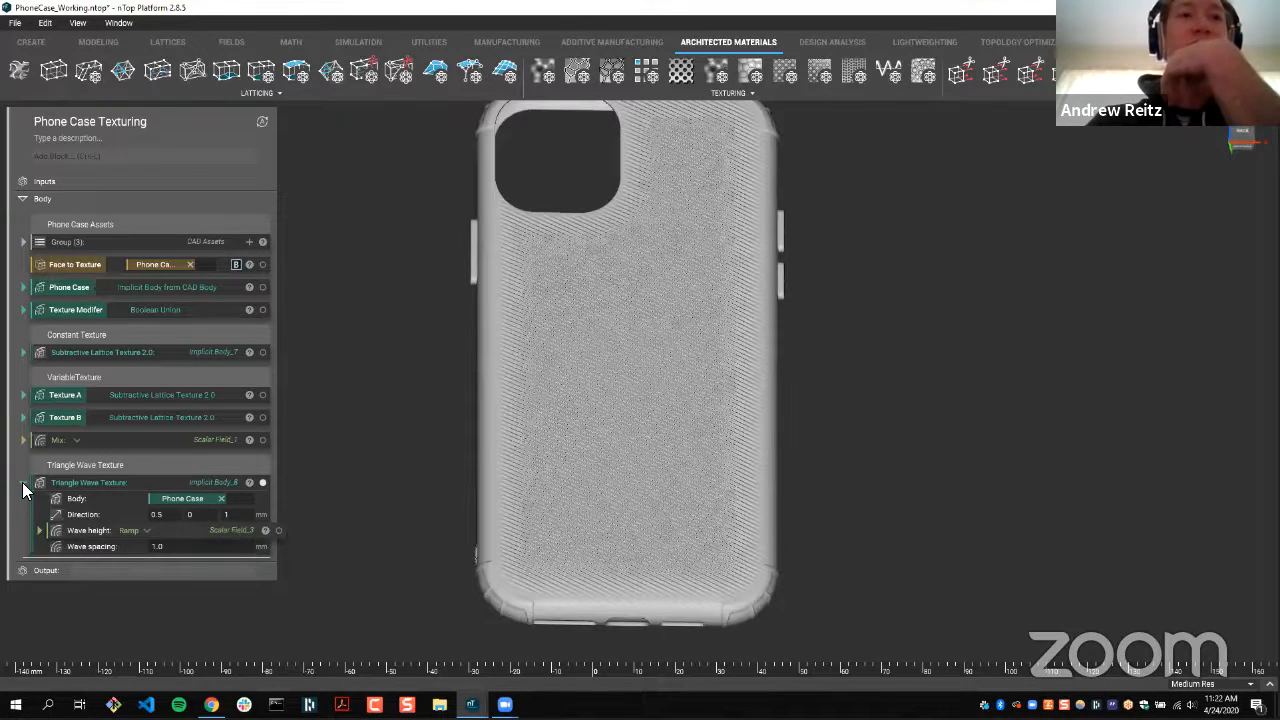
{"action": "left_click", "coordinate": [25, 486]}
{"action": "left_click", "coordinate": [108, 482]}
{"action": "right_click", "coordinate": [112, 482]}
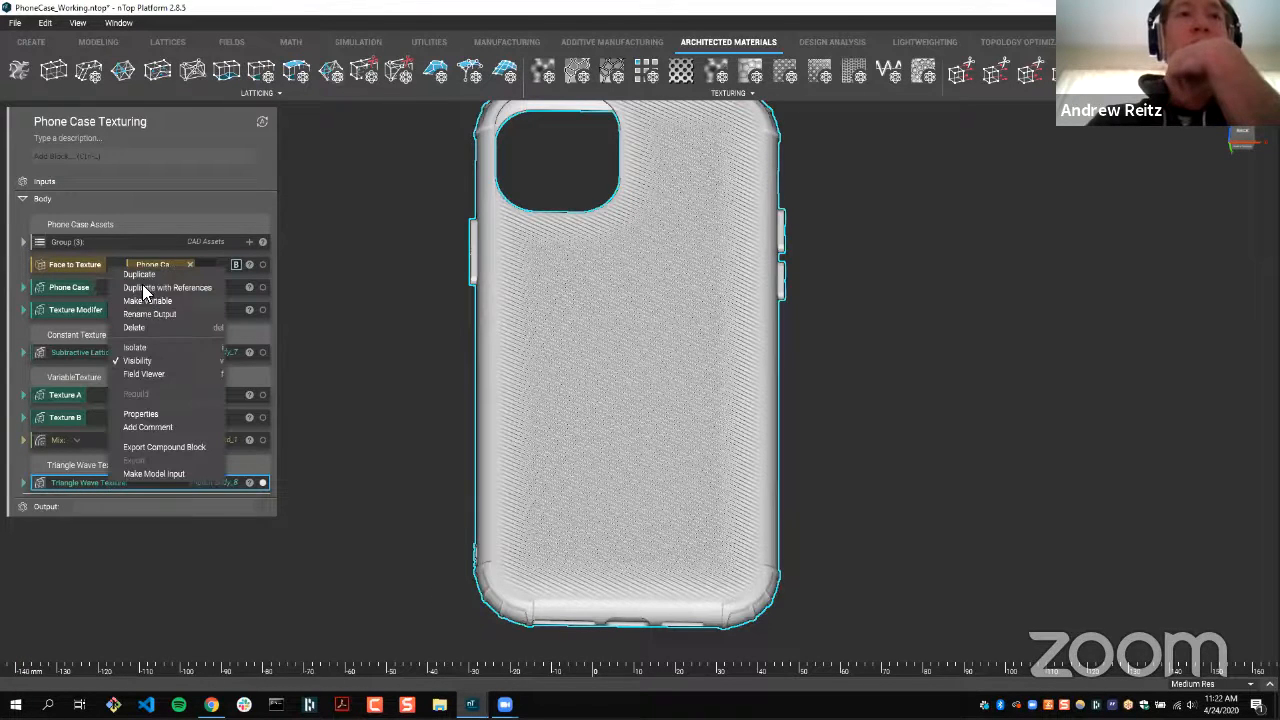
{"action": "left_click", "coordinate": [139, 274]}
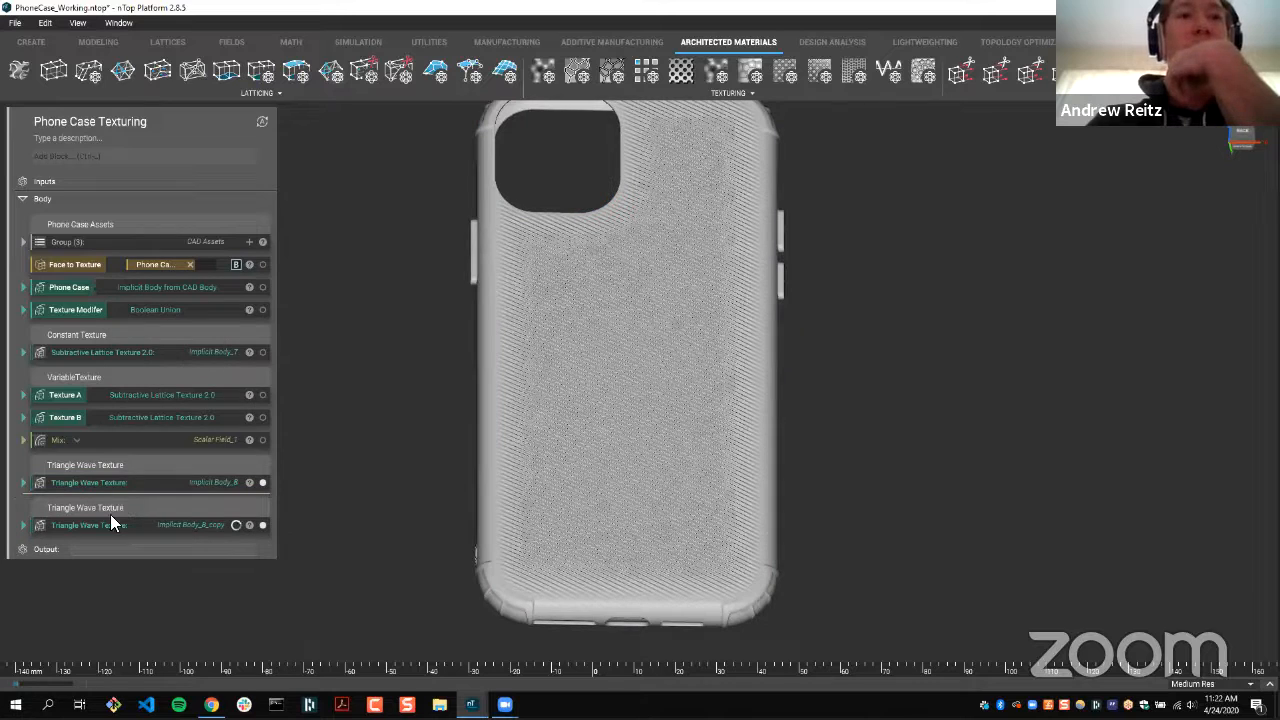
- Remove the copied section comment above the duplicated Triangle Wave Texture and set the X component of its direction to -0.5
{"action": "double_click", "coordinate": [110, 508]}
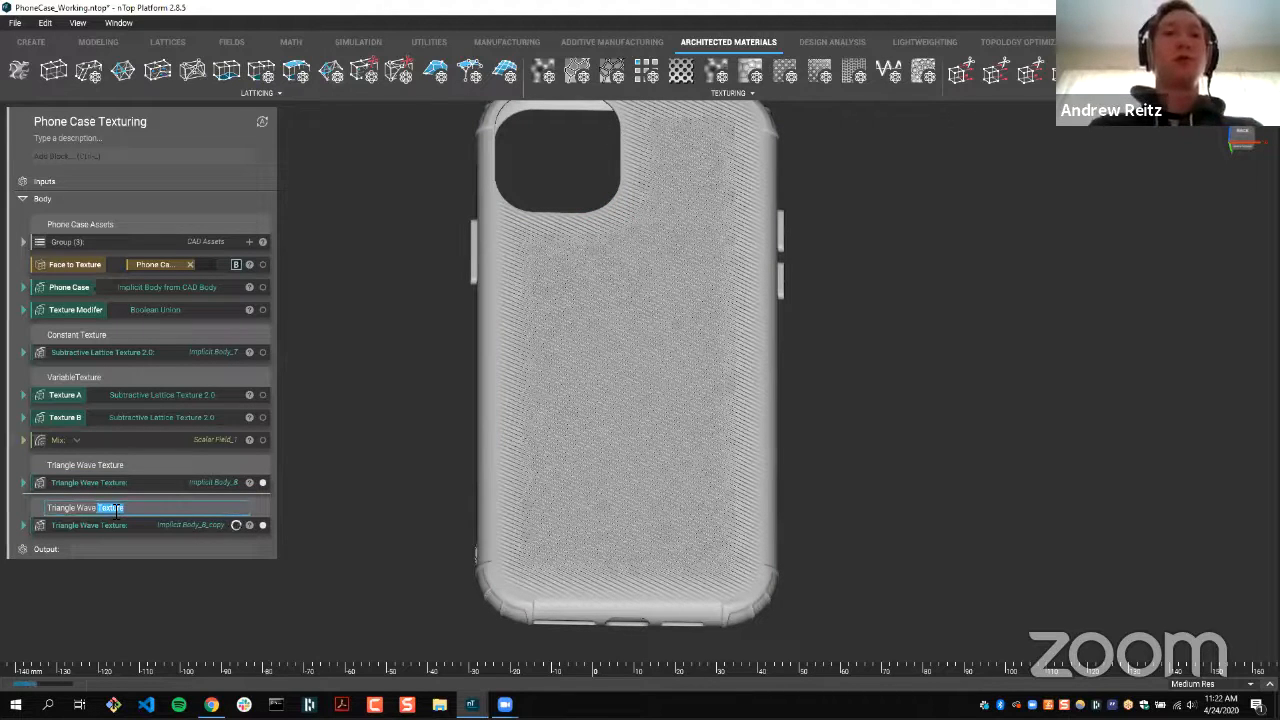
{"action": "key", "text": "BackSpace"}
{"action": "key", "text": "BackSpace"}
{"action": "key", "text": "BackSpace"}
{"action": "key", "text": "BackSpace"}
{"action": "key", "text": "BackSpace"}
{"action": "key", "text": "BackSpace"}
{"action": "key", "text": "BackSpace"}
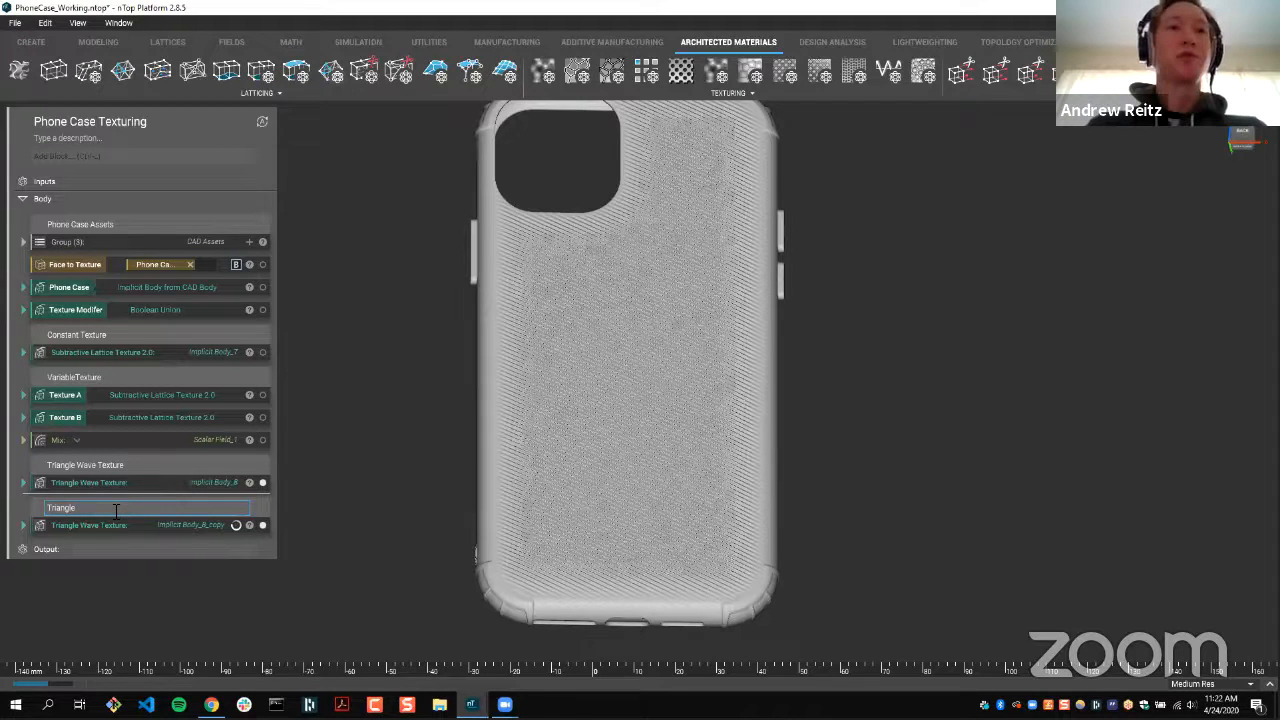
{"action": "left_click", "coordinate": [57, 508]}
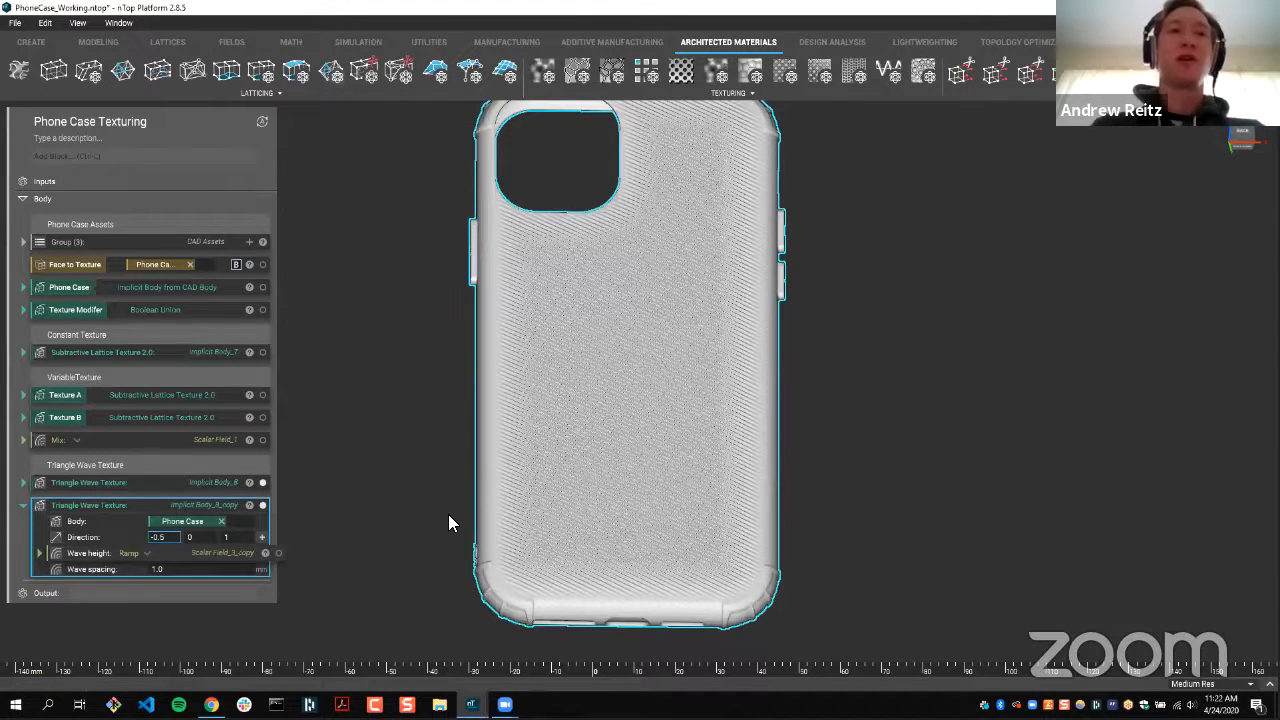
{"action": "key", "text": "Return"}
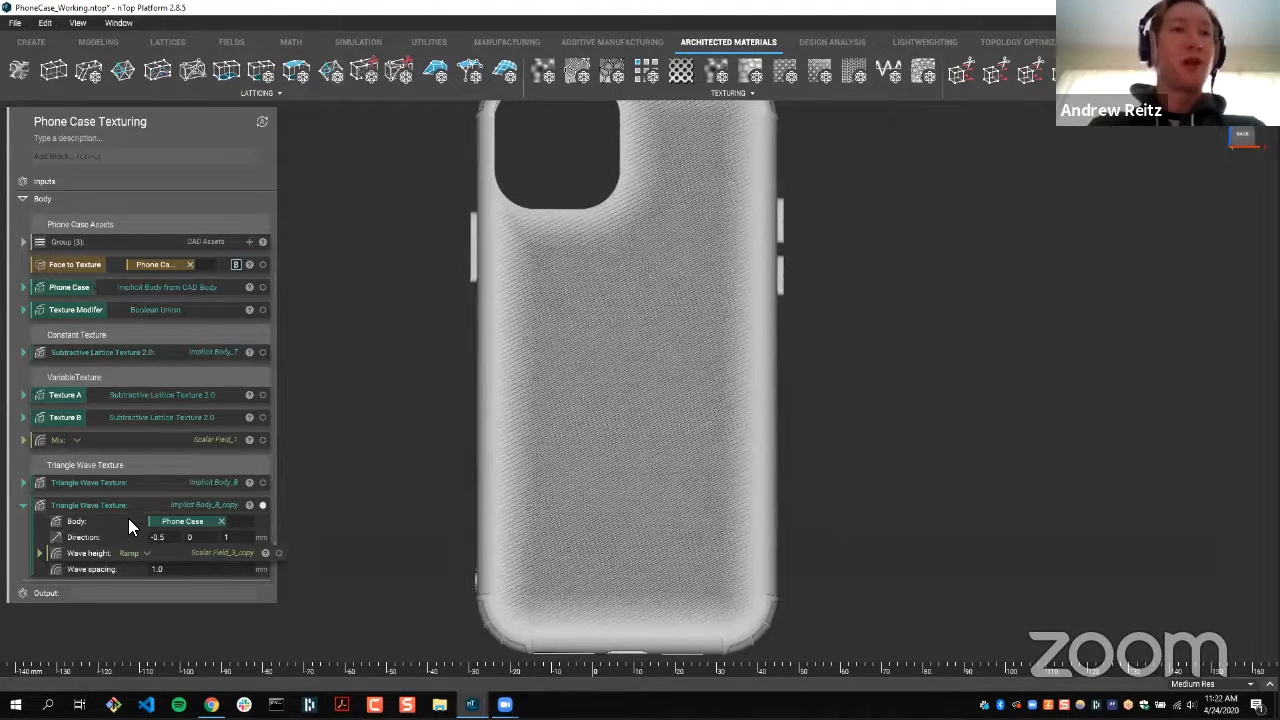
- Make the duplicate's wave spacing a variable set to 2, use it in both Triangle Wave Textures, and view the crossing waves
{"action": "right_click", "coordinate": [89, 568]}
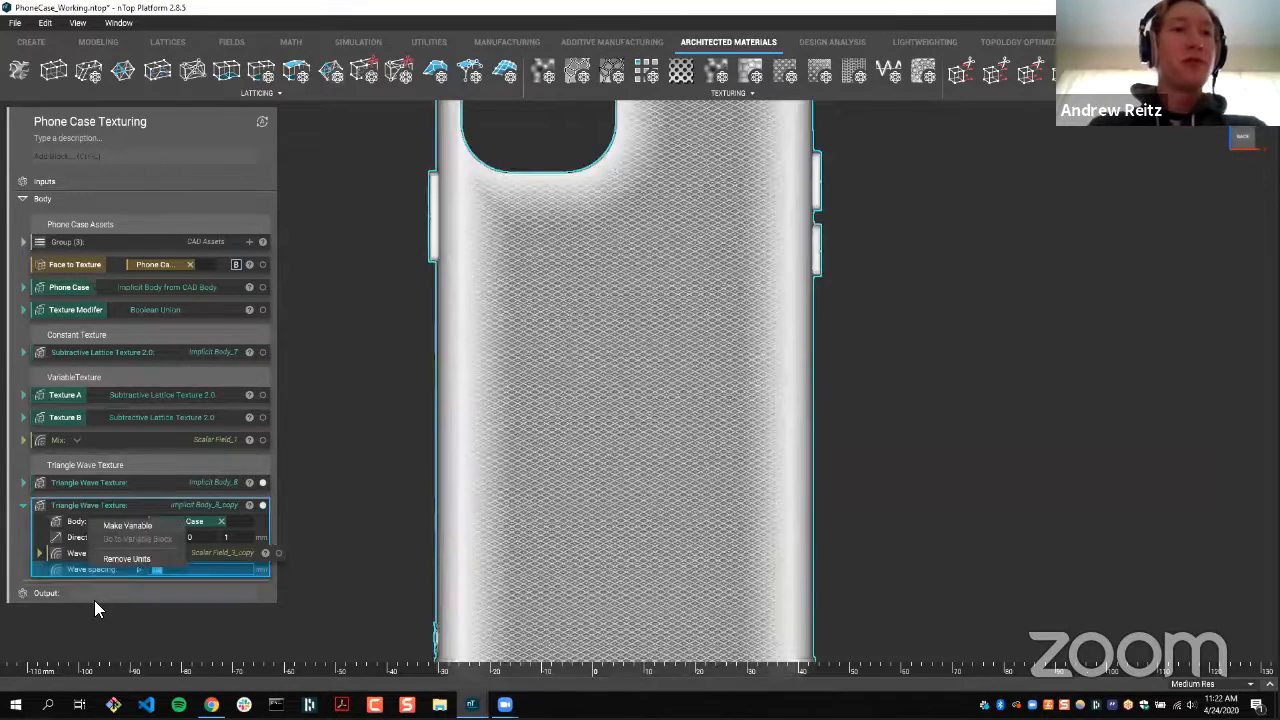
{"action": "left_click", "coordinate": [127, 525]}
{"action": "type", "text": "2"}
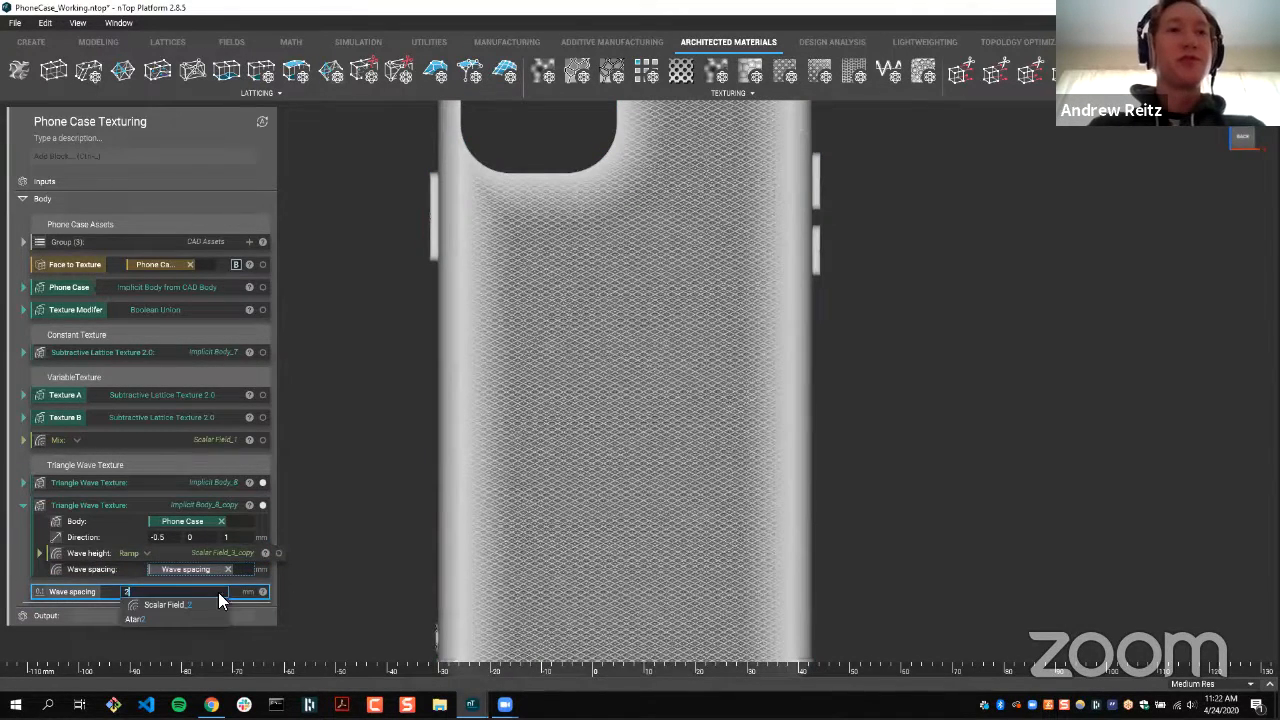
{"action": "key", "text": "Return"}
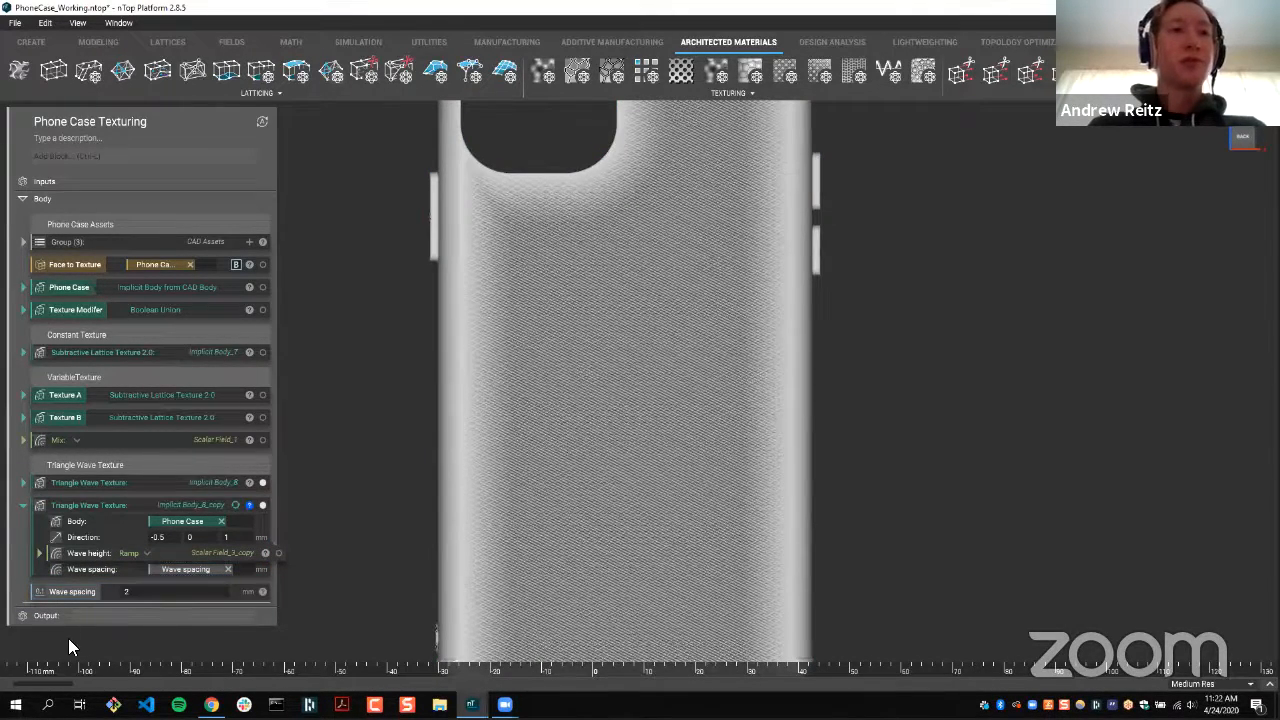
{"action": "left_click", "coordinate": [23, 482]}
{"action": "left_click_drag", "start_coordinate": [62, 644], "coordinate": [172, 622]}
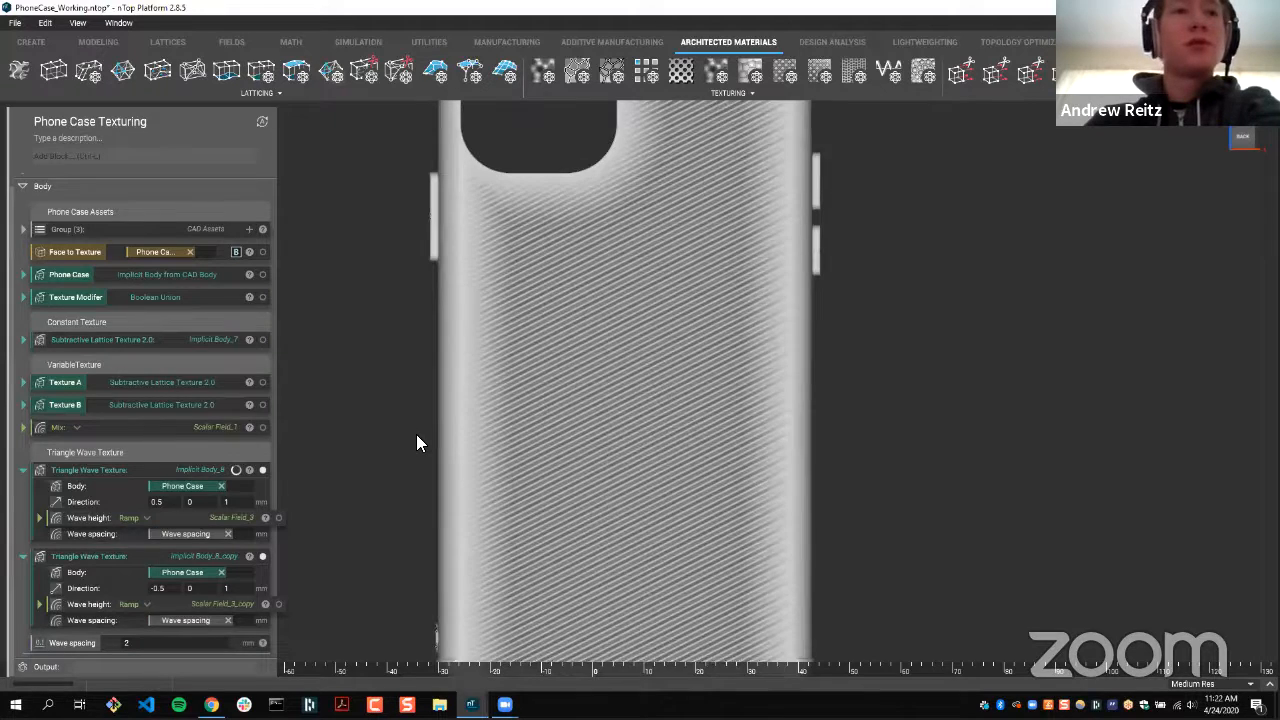
{"action": "scroll", "coordinate": [416, 434], "scroll_direction": "down", "scroll_amount": 2}
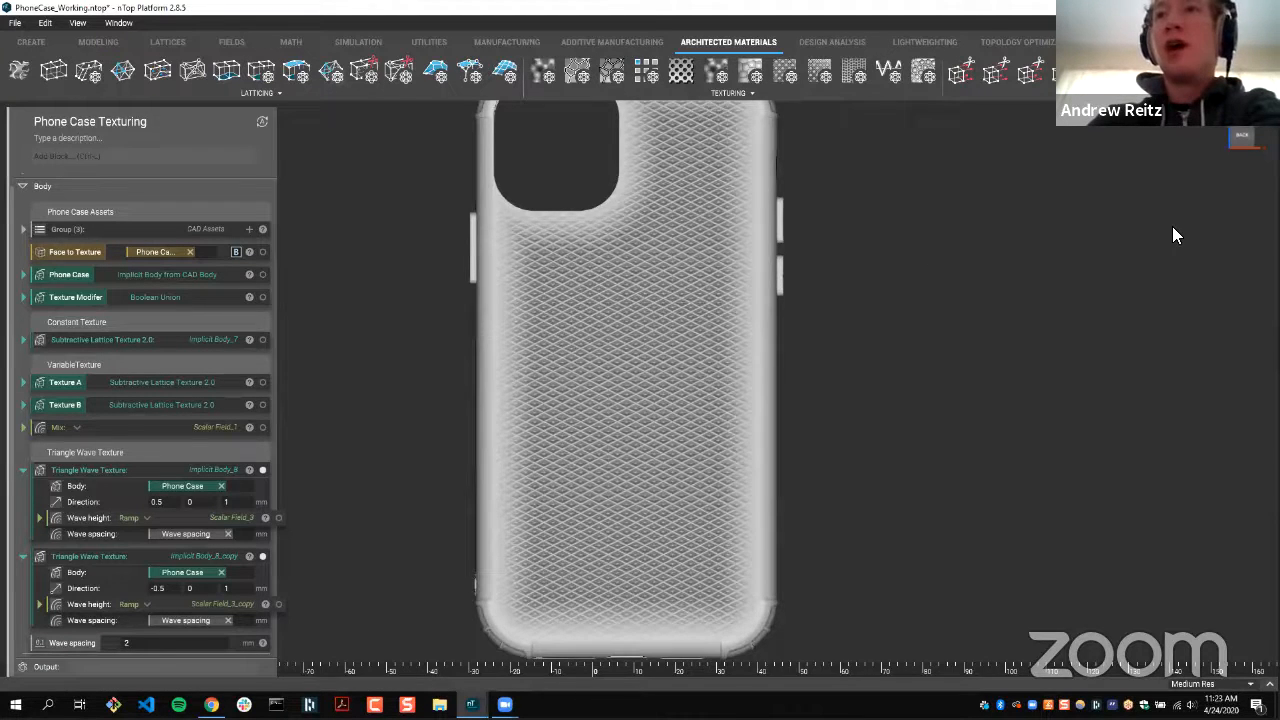
{"action": "scroll", "coordinate": [1172, 226], "scroll_direction": "up", "scroll_amount": 6}
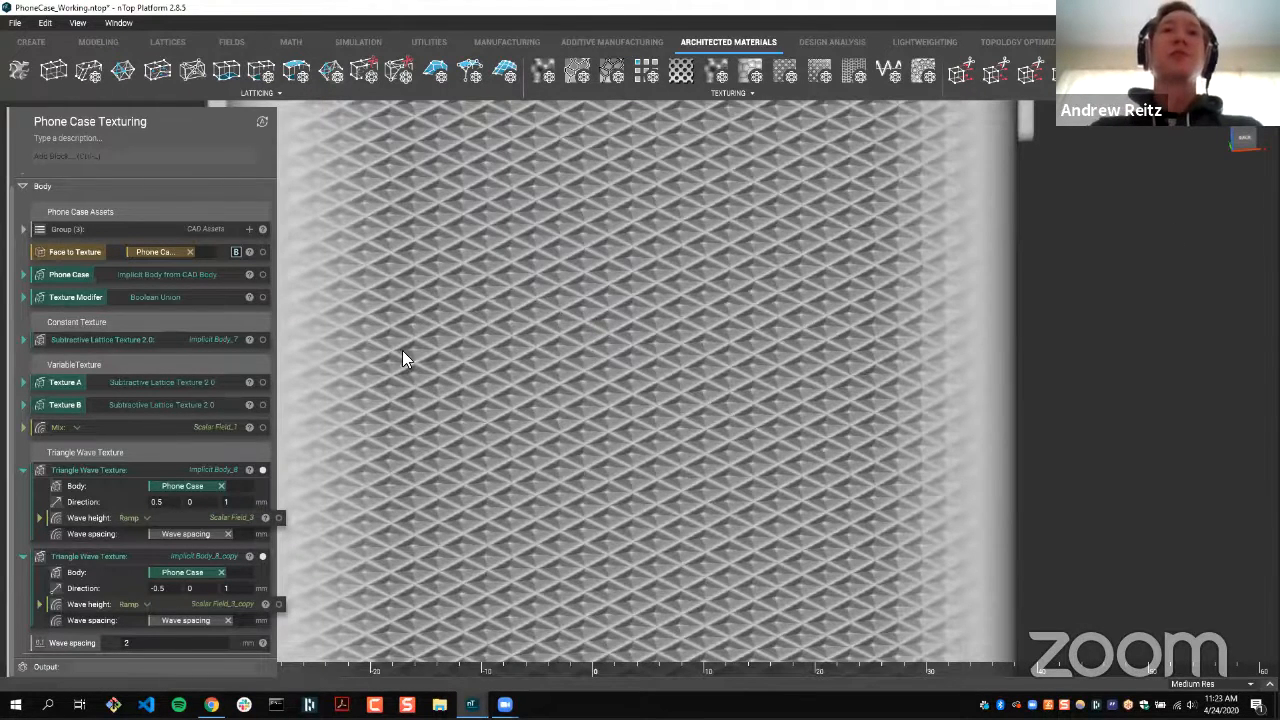
{"action": "scroll", "coordinate": [402, 358], "scroll_direction": "down", "scroll_amount": 6}
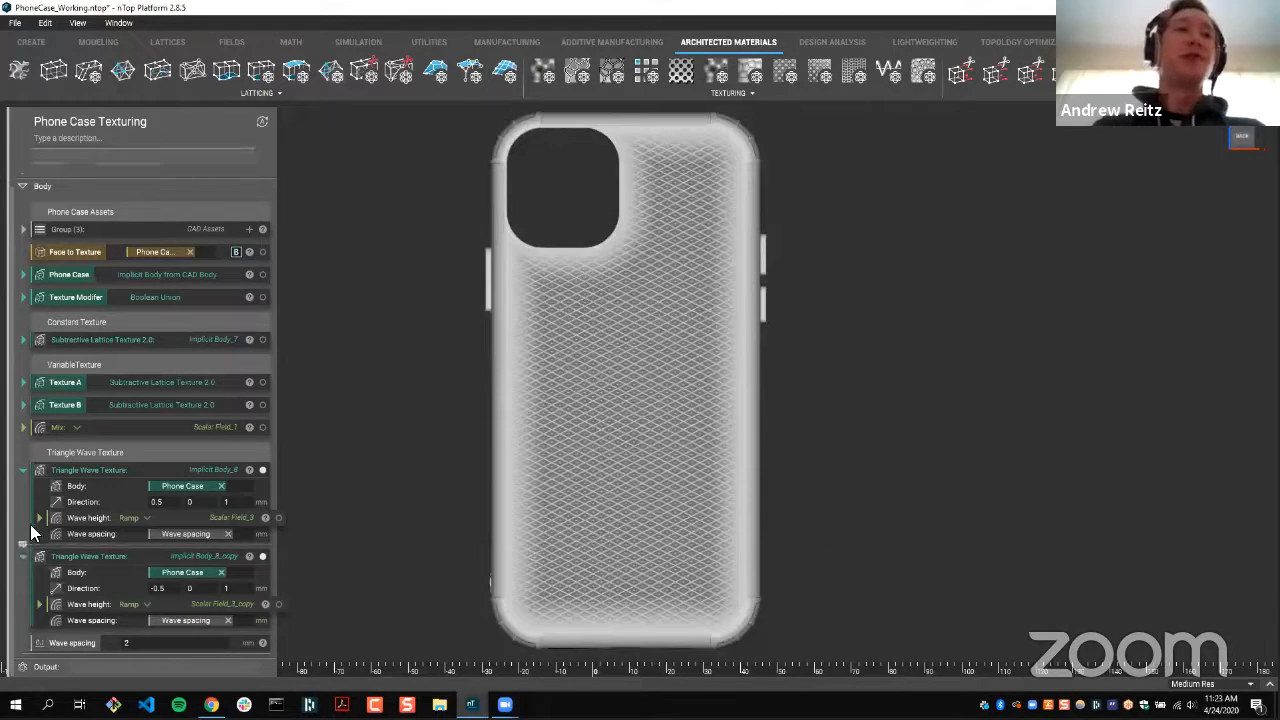
- Add a Boolean Union block below the Wave spacing variable and combine both Triangle Wave Textures in its body list
{"action": "left_click", "coordinate": [22, 556]}
{"action": "left_click", "coordinate": [23, 482]}
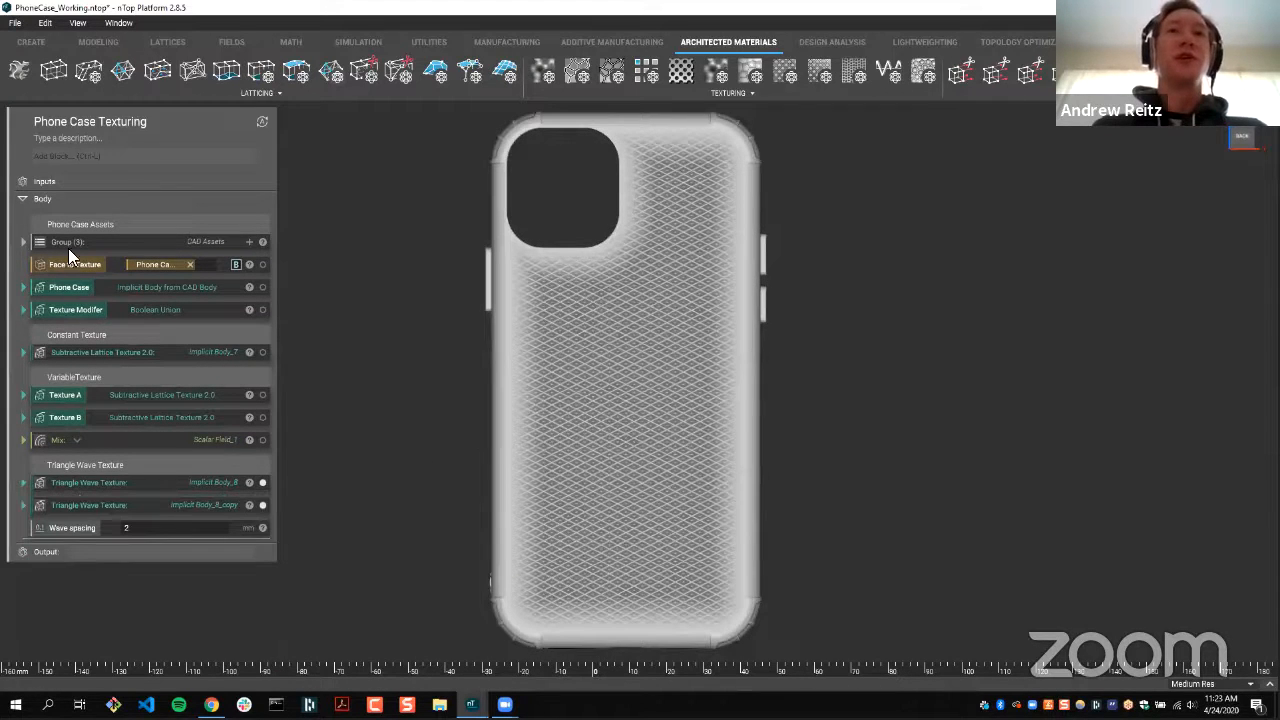
{"action": "left_click", "coordinate": [100, 156]}
{"action": "type", "text": "boolean"}
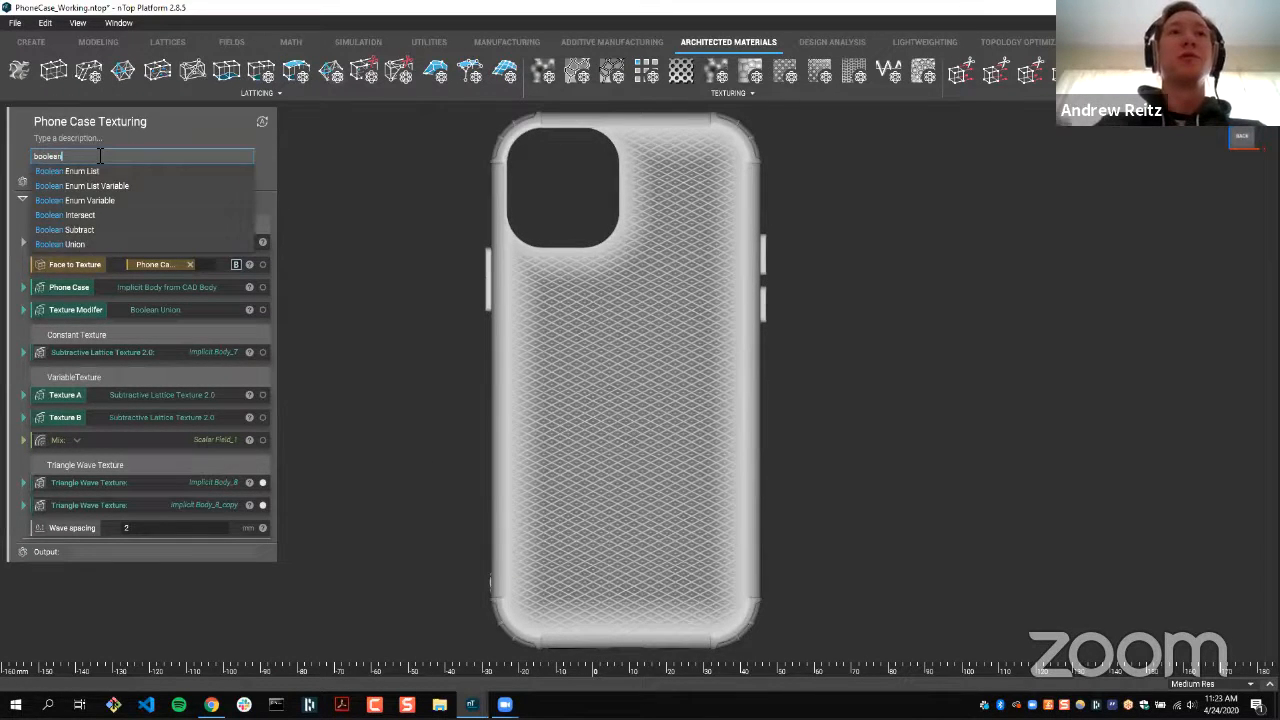
{"action": "type", "text": " union"}
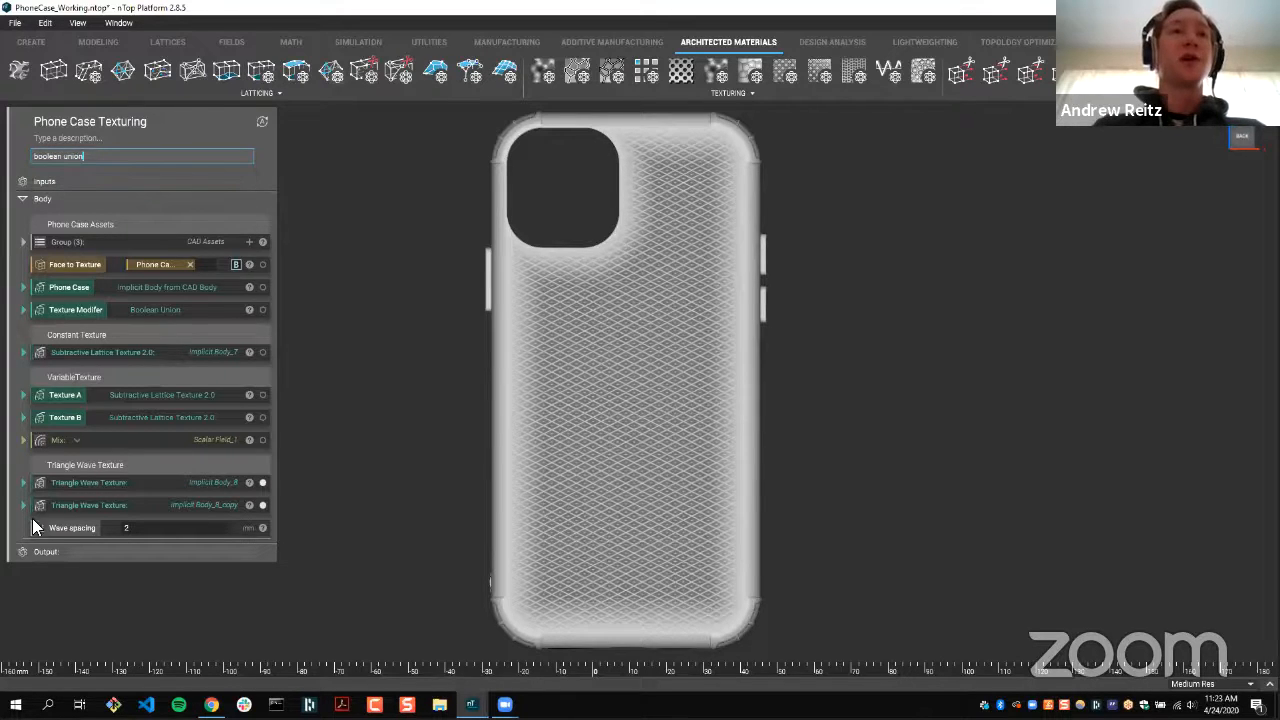
{"action": "left_click", "coordinate": [70, 540]}
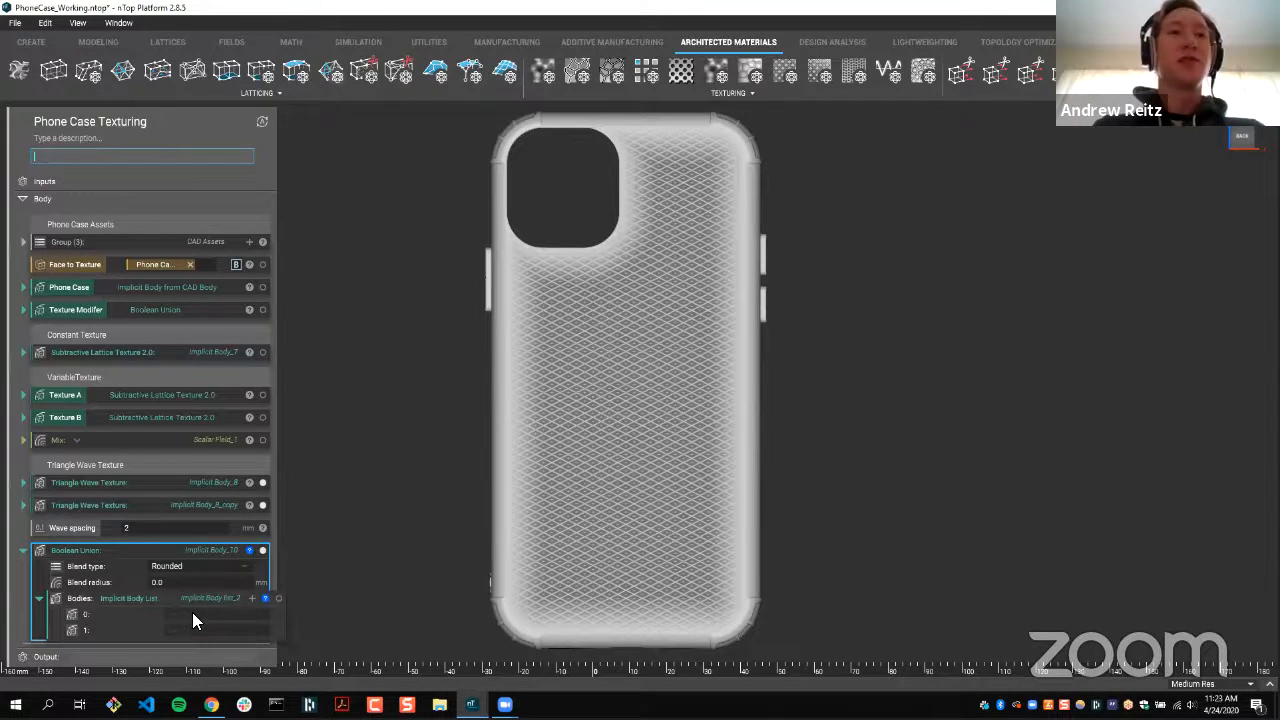
{"action": "left_click_drag", "start_coordinate": [109, 504], "coordinate": [220, 609]}
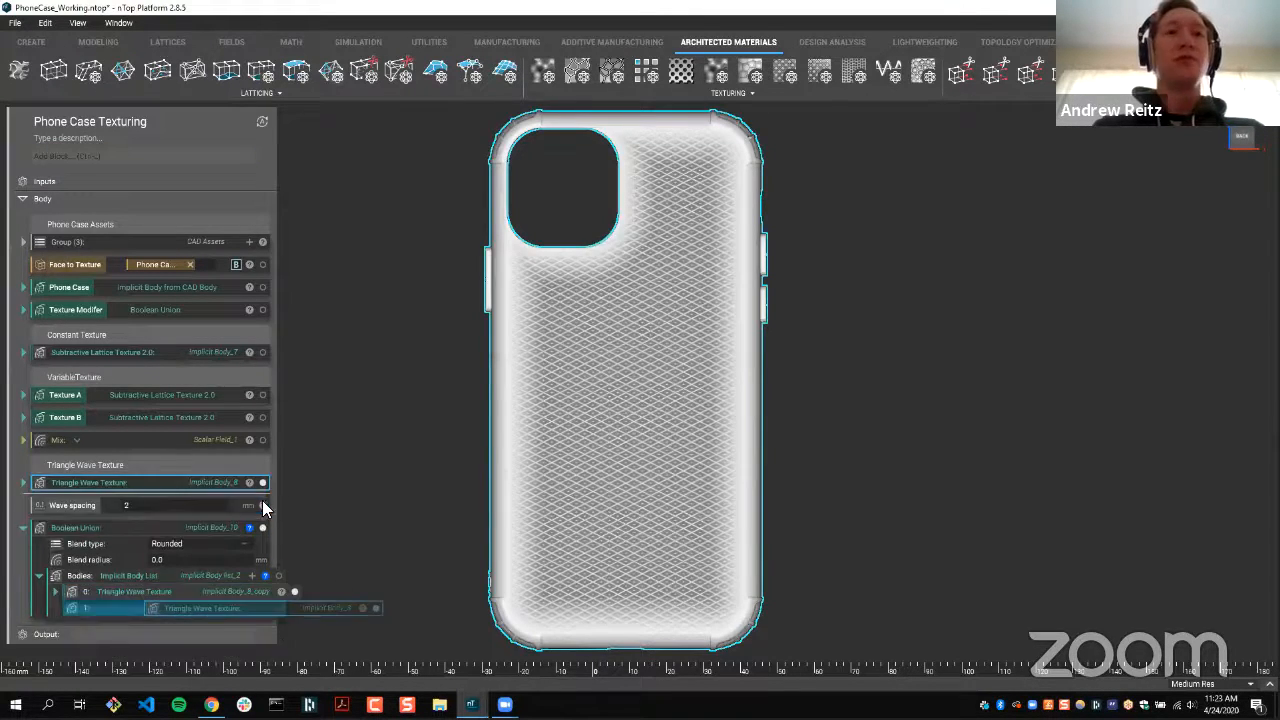
{"action": "left_click_drag", "start_coordinate": [262, 502], "coordinate": [346, 497]}
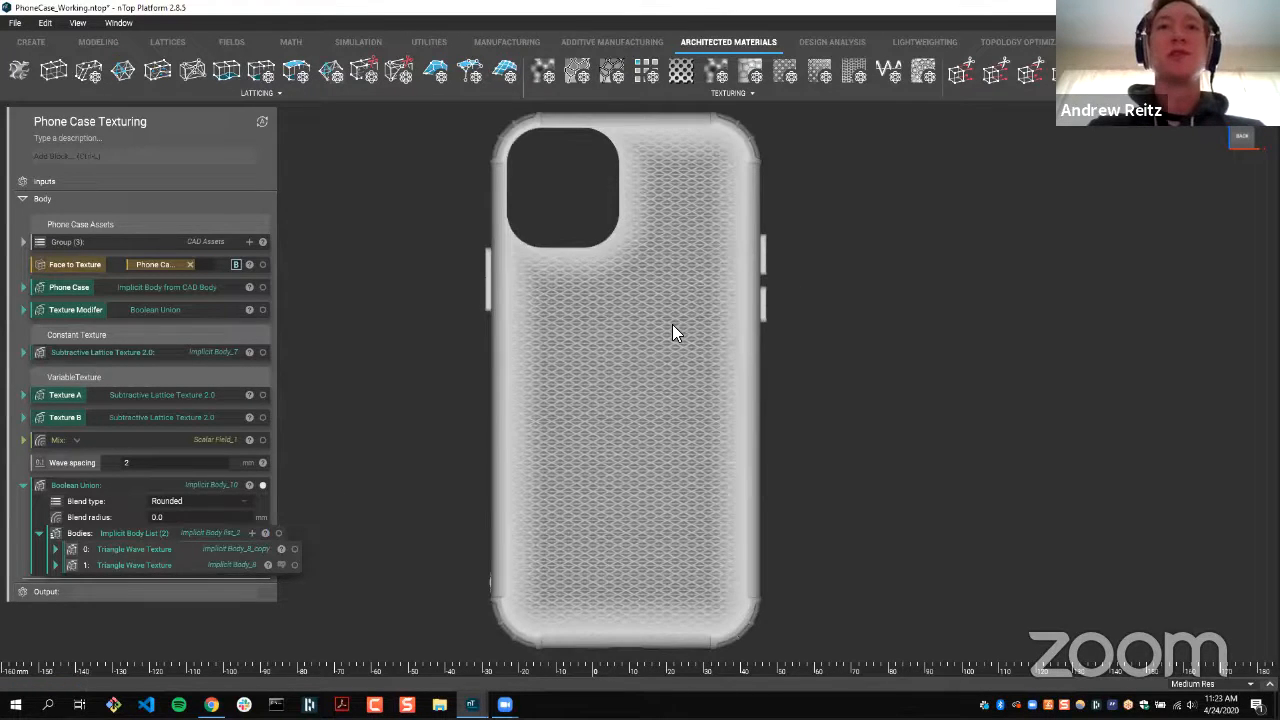
{"action": "scroll", "coordinate": [620, 236], "scroll_direction": "up", "scroll_amount": 2}
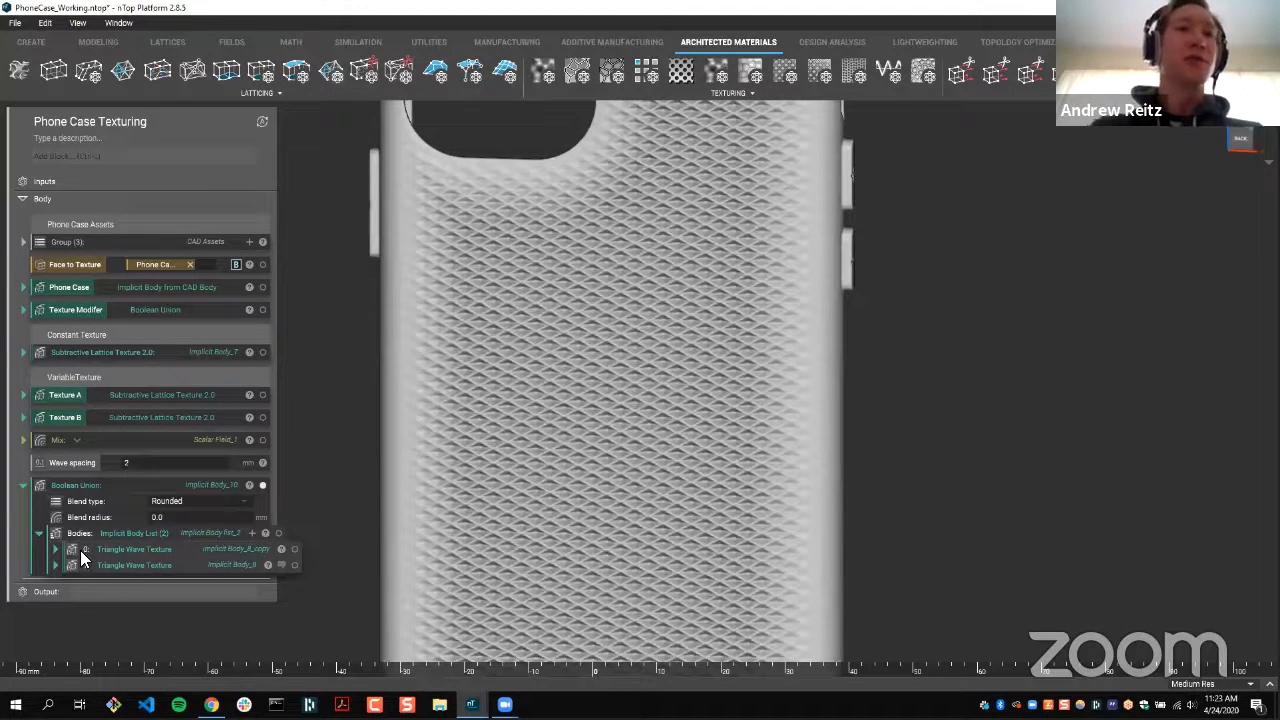
- Restore both Triangle Wave Textures as separate blocks and remove the Boolean Union
{"action": "key", "text": "ctrl+z"}
{"action": "key", "text": "ctrl+z"}
{"action": "left_click_drag", "start_coordinate": [71, 488], "coordinate": [72, 536]}
{"action": "left_click_drag", "start_coordinate": [72, 463], "coordinate": [76, 537]}
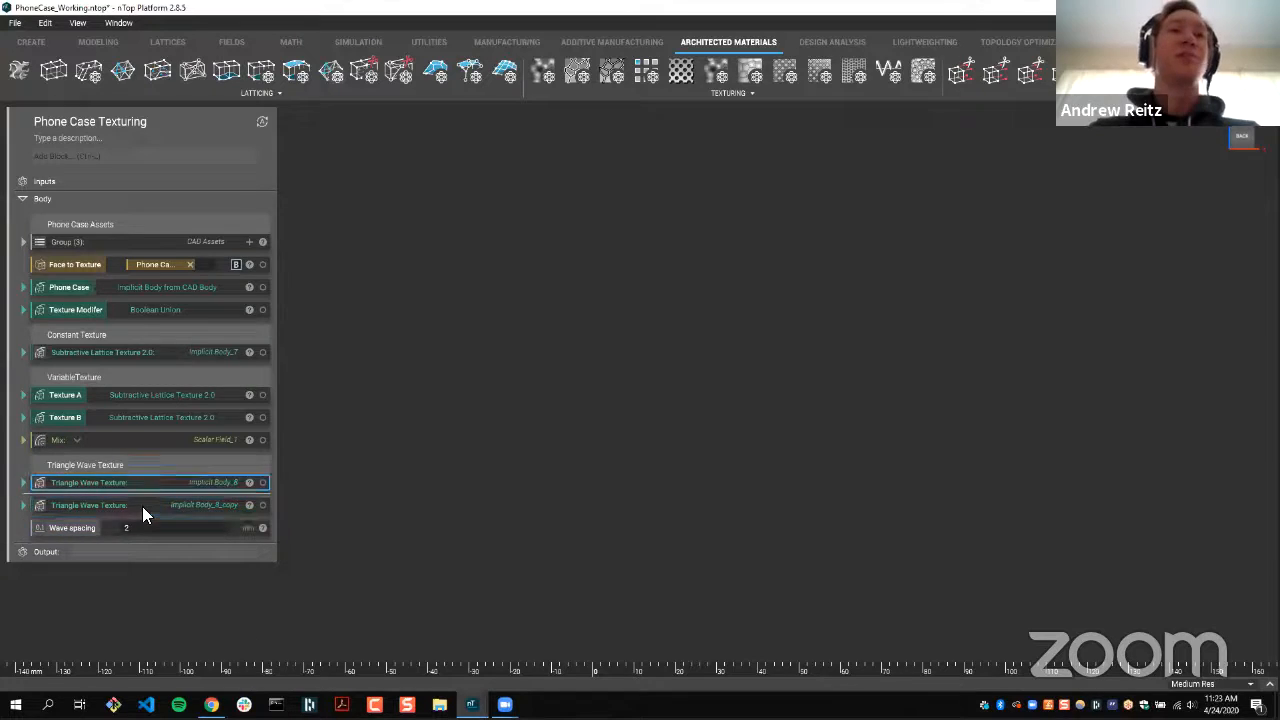
{"action": "left_click", "coordinate": [142, 506]}
{"action": "left_click", "coordinate": [146, 481]}
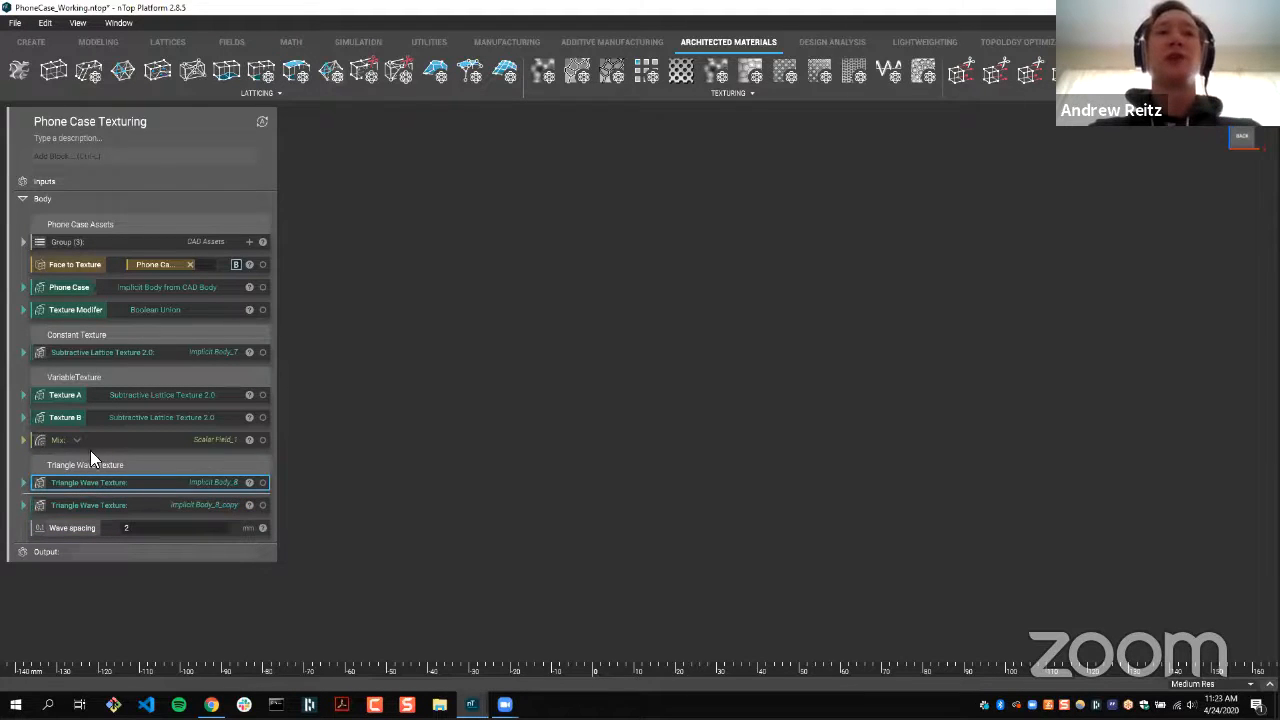
- Replace the Phone Case body in the duplicated Triangle Wave Texture with the original Triangle Wave Texture and show the nested texture
{"action": "left_click", "coordinate": [25, 507]}
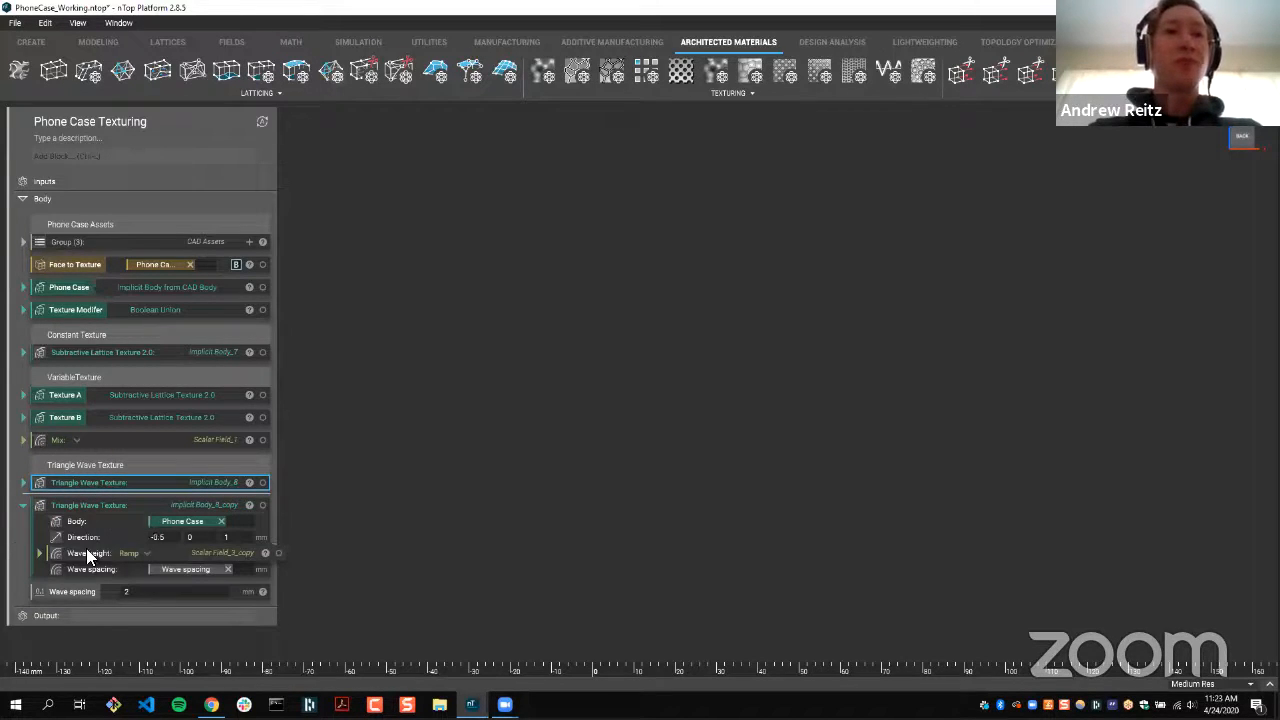
{"action": "left_click", "coordinate": [238, 506]}
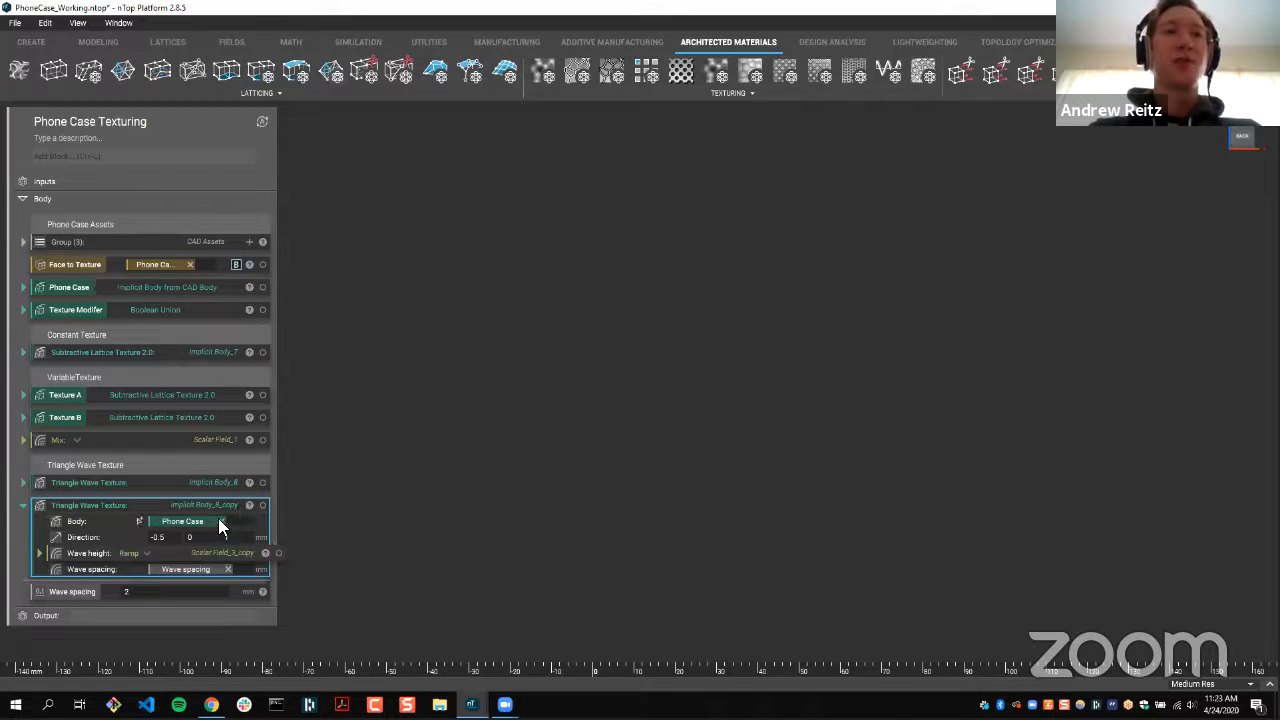
{"action": "left_click", "coordinate": [220, 520]}
{"action": "left_click_drag", "start_coordinate": [82, 482], "coordinate": [196, 514]}
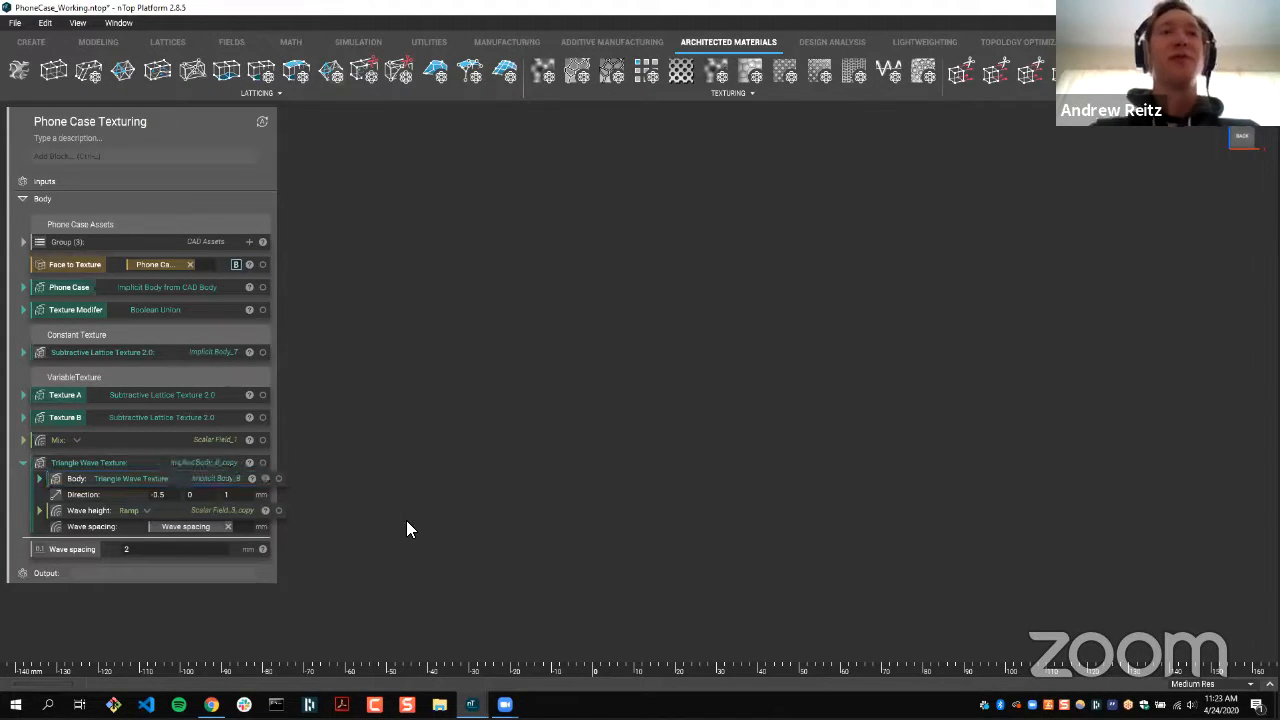
{"action": "left_click", "coordinate": [262, 463]}
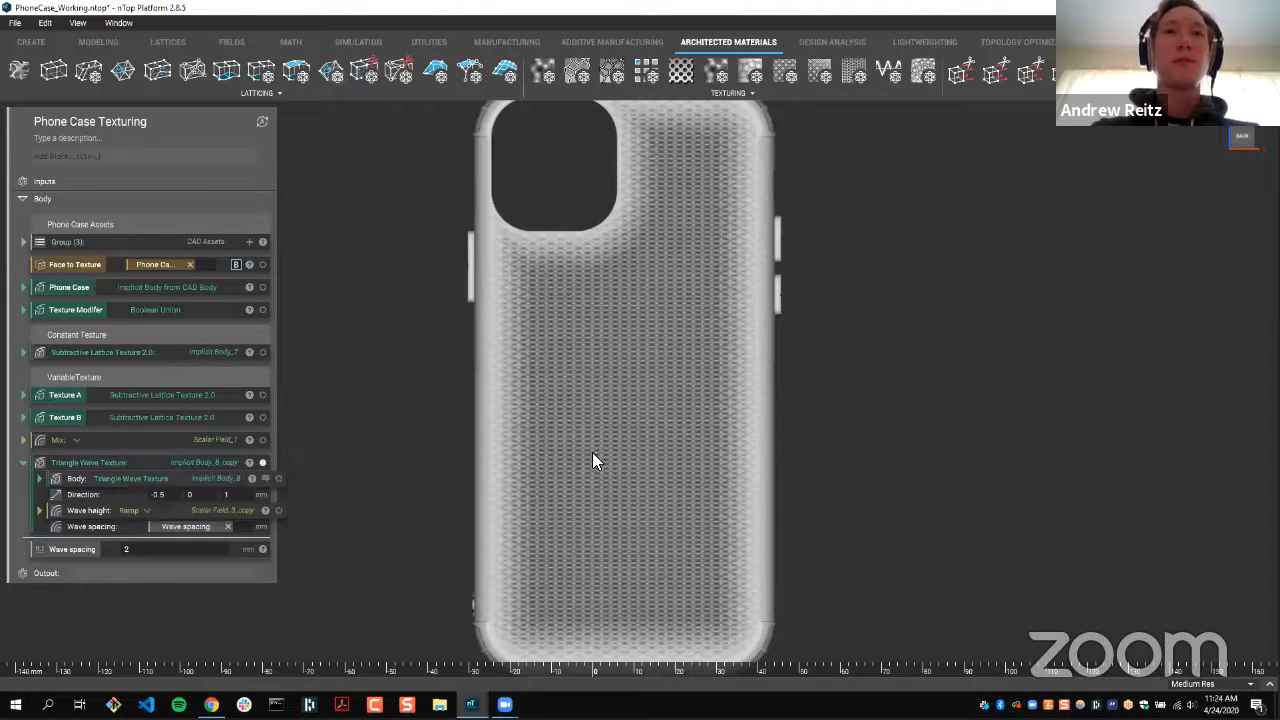
{"action": "scroll", "coordinate": [390, 587], "scroll_direction": "up", "scroll_amount": 2}
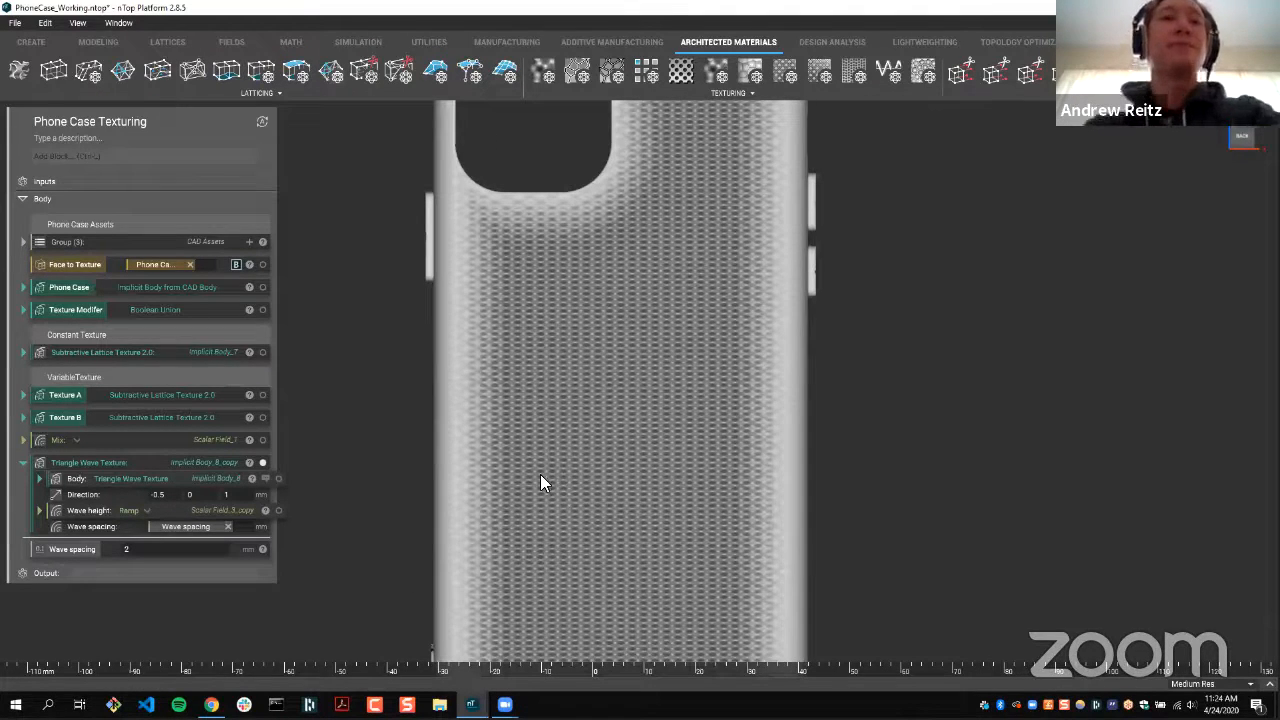
- Set the shared Wave spacing variable to 3
{"action": "scroll", "coordinate": [556, 358], "scroll_direction": "down", "scroll_amount": 2}
{"action": "left_click", "coordinate": [126, 549]}
{"action": "type", "text": "3"}
{"action": "key", "text": "Return"}
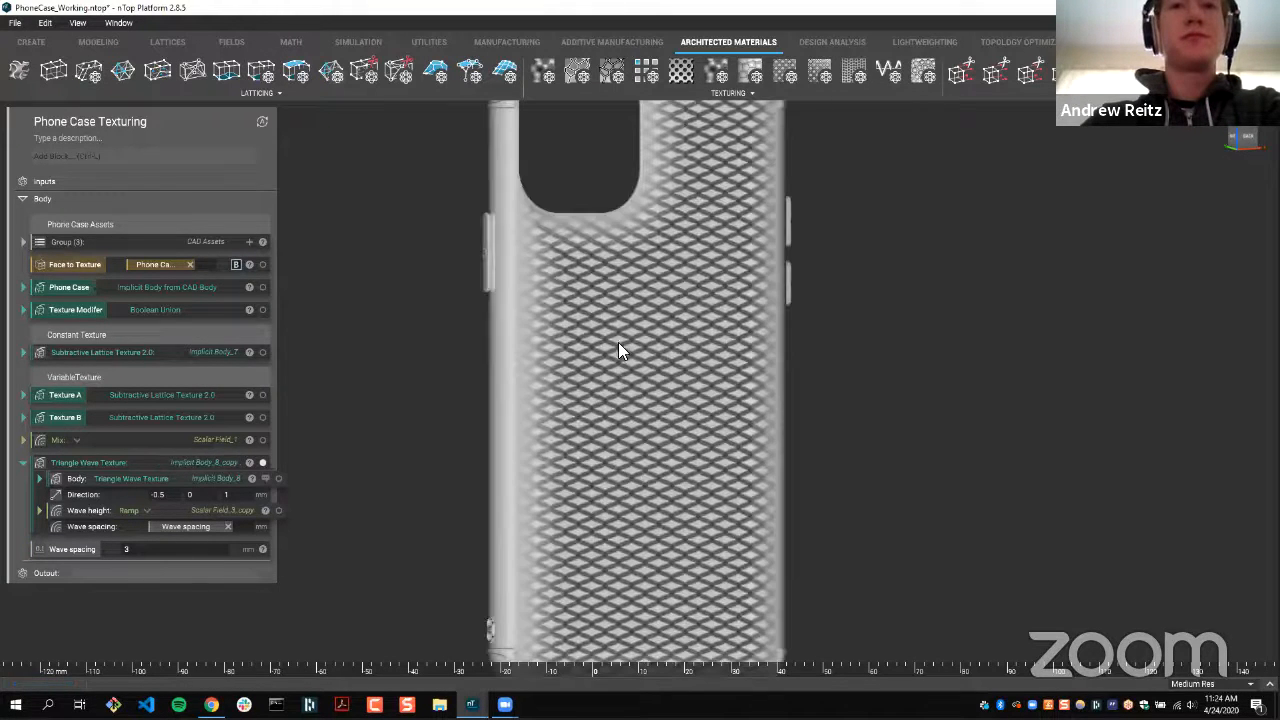
- Examine the nested triangle wave pattern on the case back up close, from tilted angles and as a whole
{"action": "scroll", "coordinate": [650, 380], "scroll_direction": "up", "scroll_amount": 2}
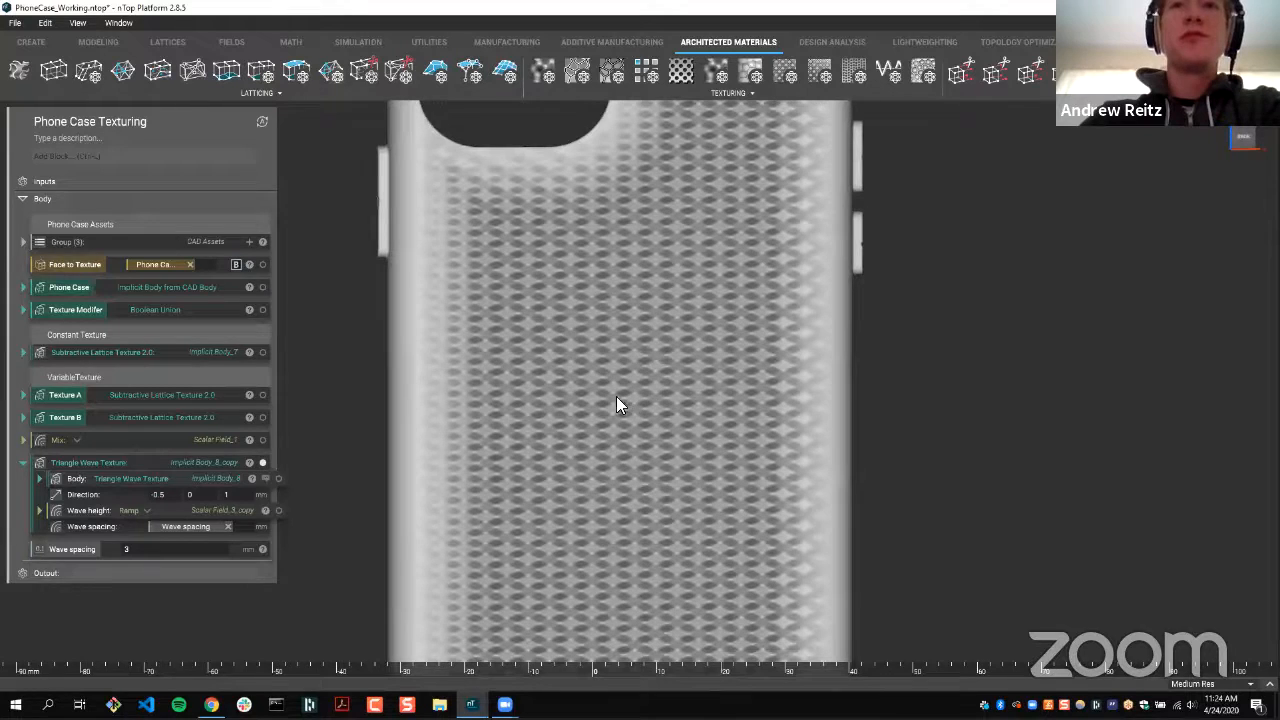
{"action": "right_click_drag", "start_coordinate": [544, 392], "coordinate": [578, 362]}
{"action": "scroll", "coordinate": [578, 362], "scroll_direction": "down", "scroll_amount": 2}
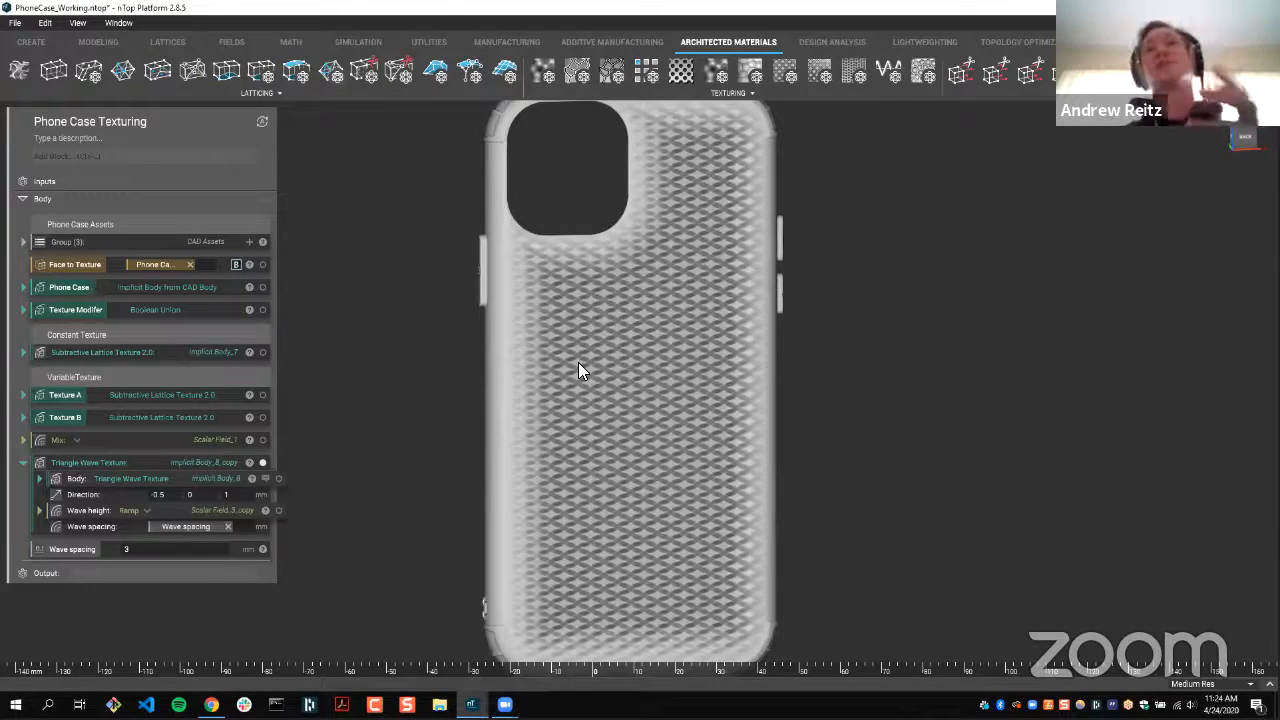
{"action": "scroll", "coordinate": [578, 362], "scroll_direction": "up", "scroll_amount": 1}
{"action": "scroll", "coordinate": [600, 308], "scroll_direction": "down", "scroll_amount": 2}
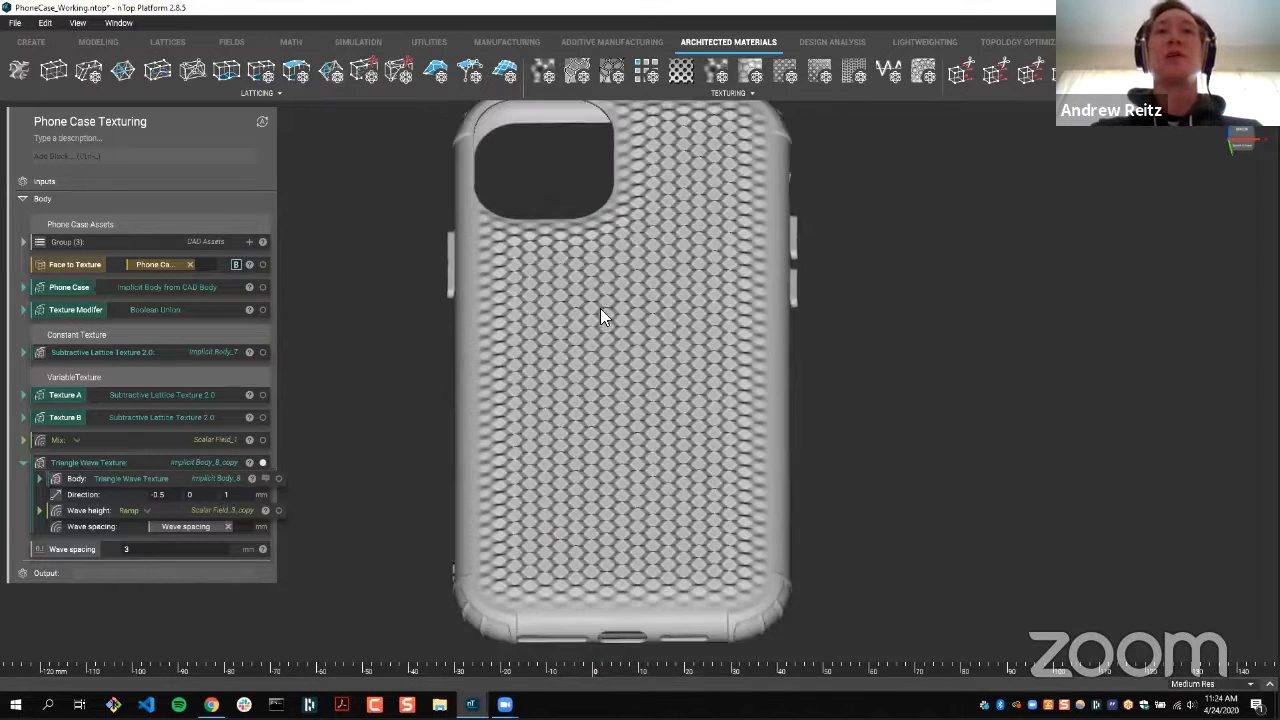
{"action": "scroll", "coordinate": [598, 288], "scroll_direction": "up", "scroll_amount": 1}
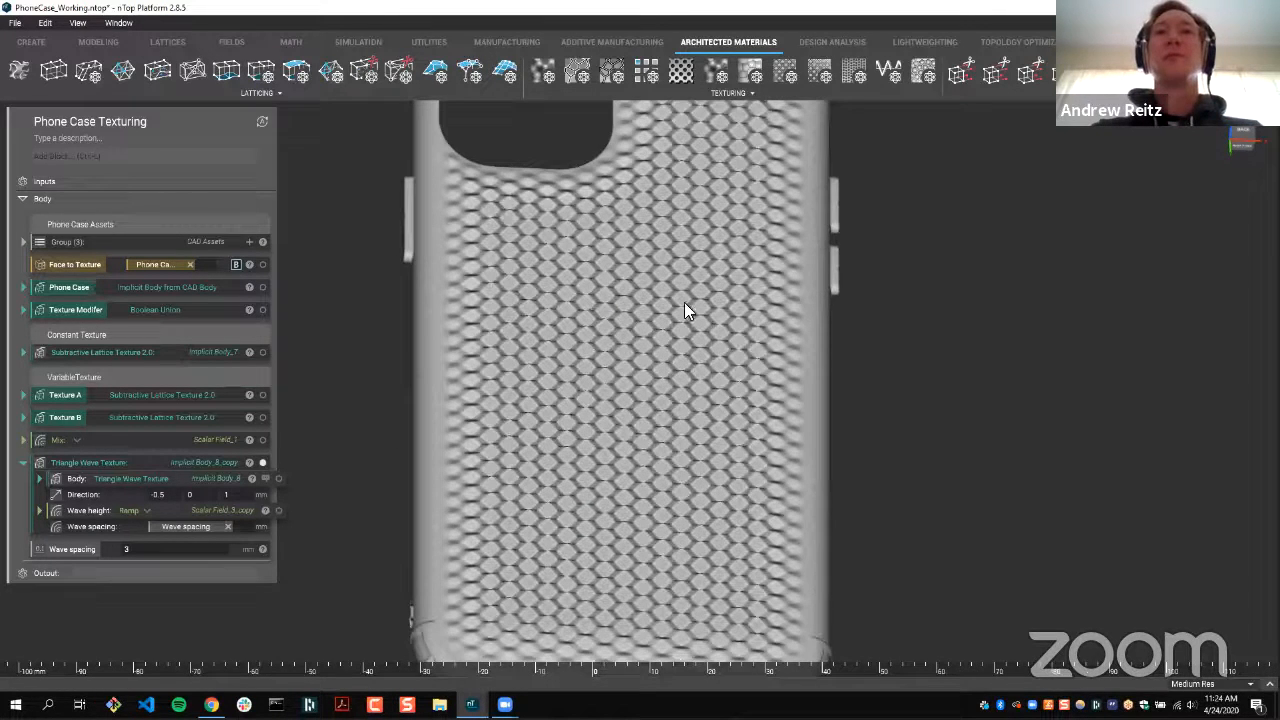
{"action": "right_click_drag", "start_coordinate": [686, 306], "coordinate": [640, 337]}
{"action": "right_click_drag", "start_coordinate": [720, 284], "coordinate": [644, 328]}
{"action": "scroll", "coordinate": [644, 328], "scroll_direction": "up", "scroll_amount": 1}
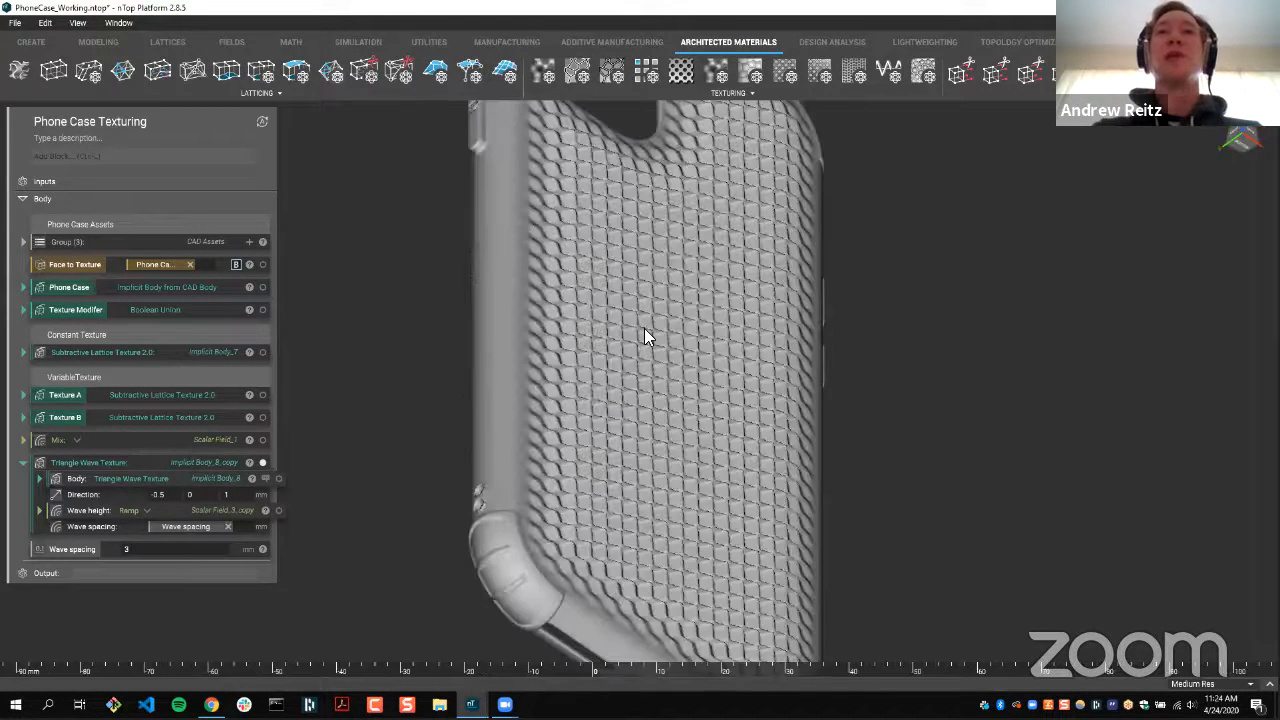
{"action": "right_click_drag", "start_coordinate": [404, 454], "coordinate": [732, 338]}
{"action": "scroll", "coordinate": [598, 406], "scroll_direction": "down", "scroll_amount": 2}
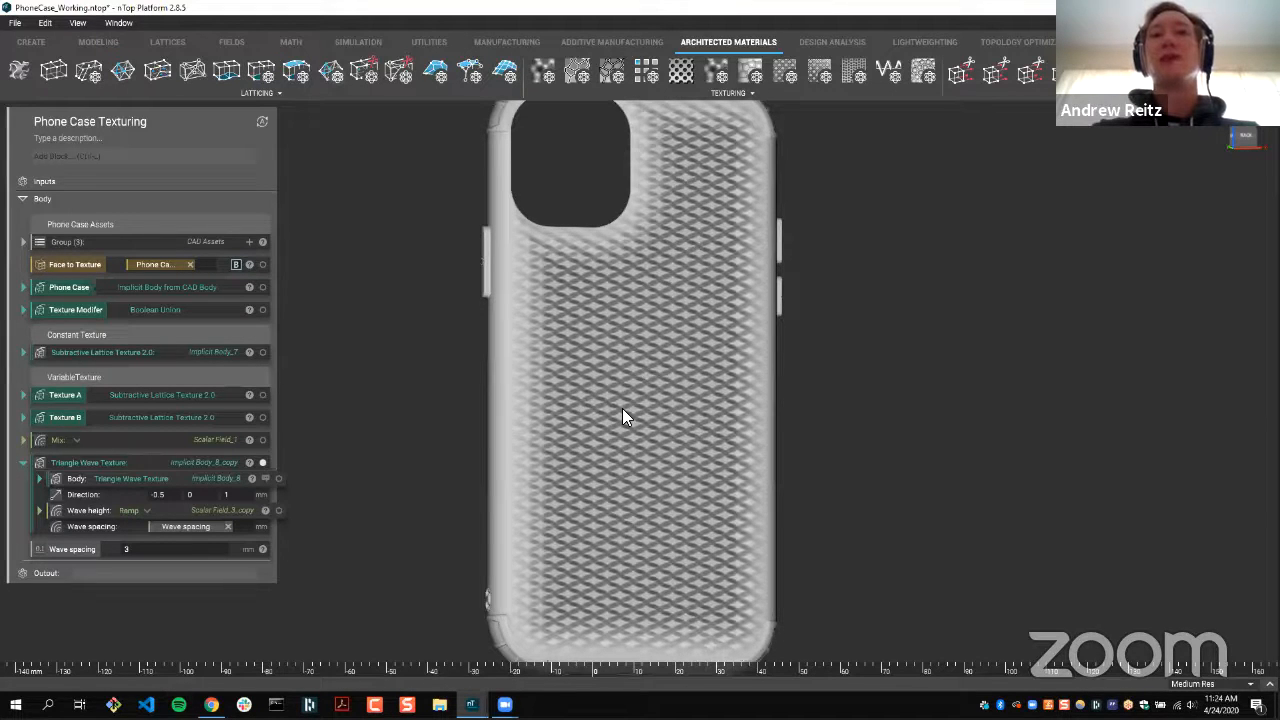
- Expand the nested Triangle Wave Texture and add a Ramp block to the end of the notebook
{"action": "right_click_drag", "start_coordinate": [620, 410], "coordinate": [501, 456]}
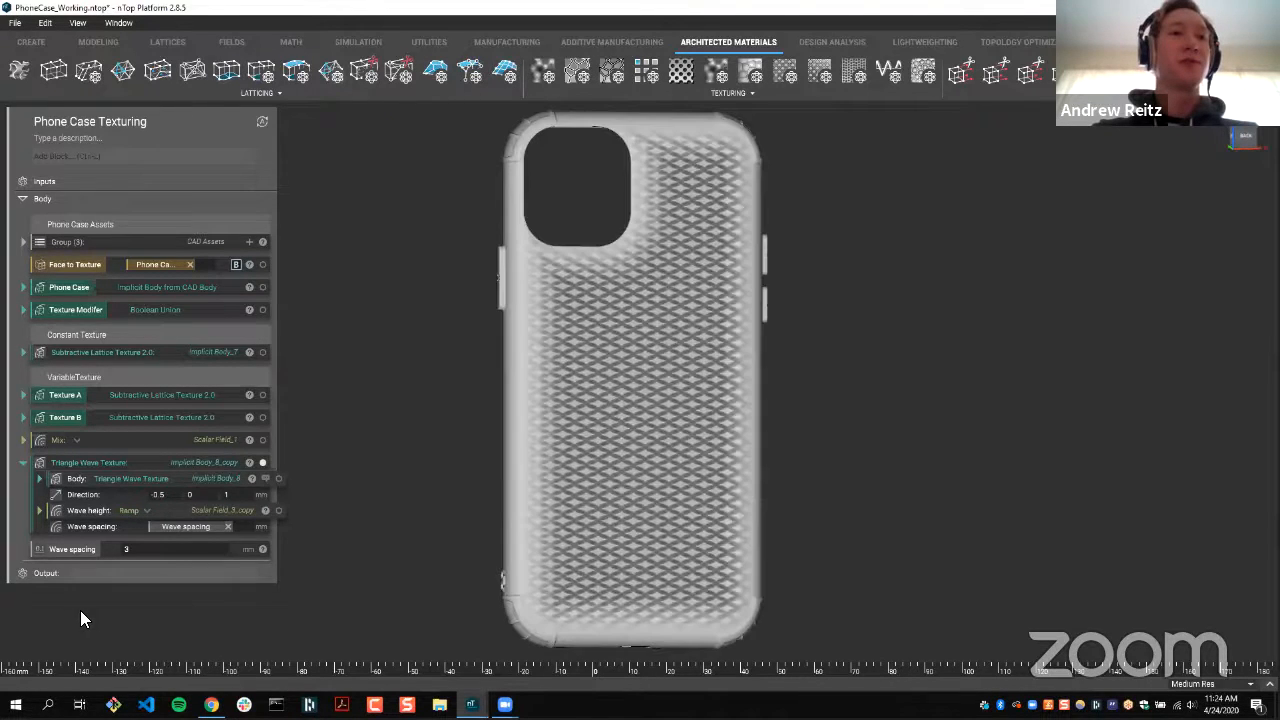
{"action": "left_click", "coordinate": [56, 610]}
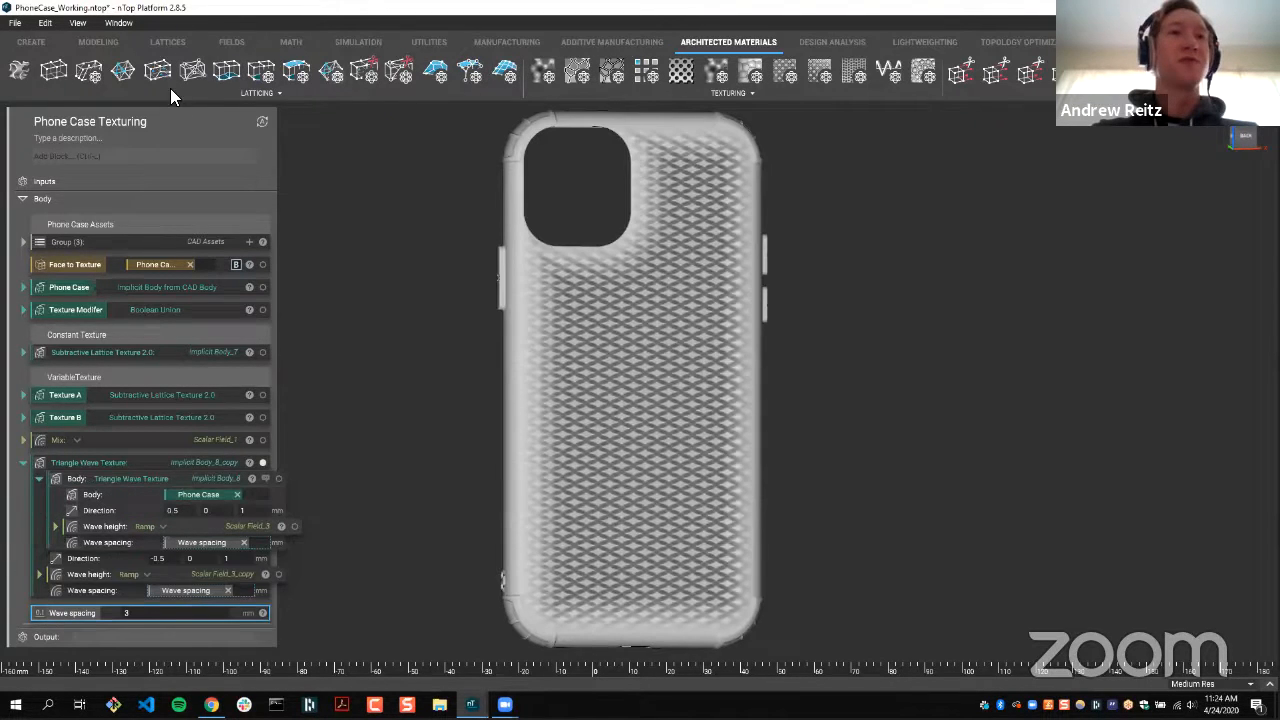
{"action": "left_click", "coordinate": [146, 158]}
{"action": "type", "text": "ramp"}
{"action": "left_click", "coordinate": [134, 174]}
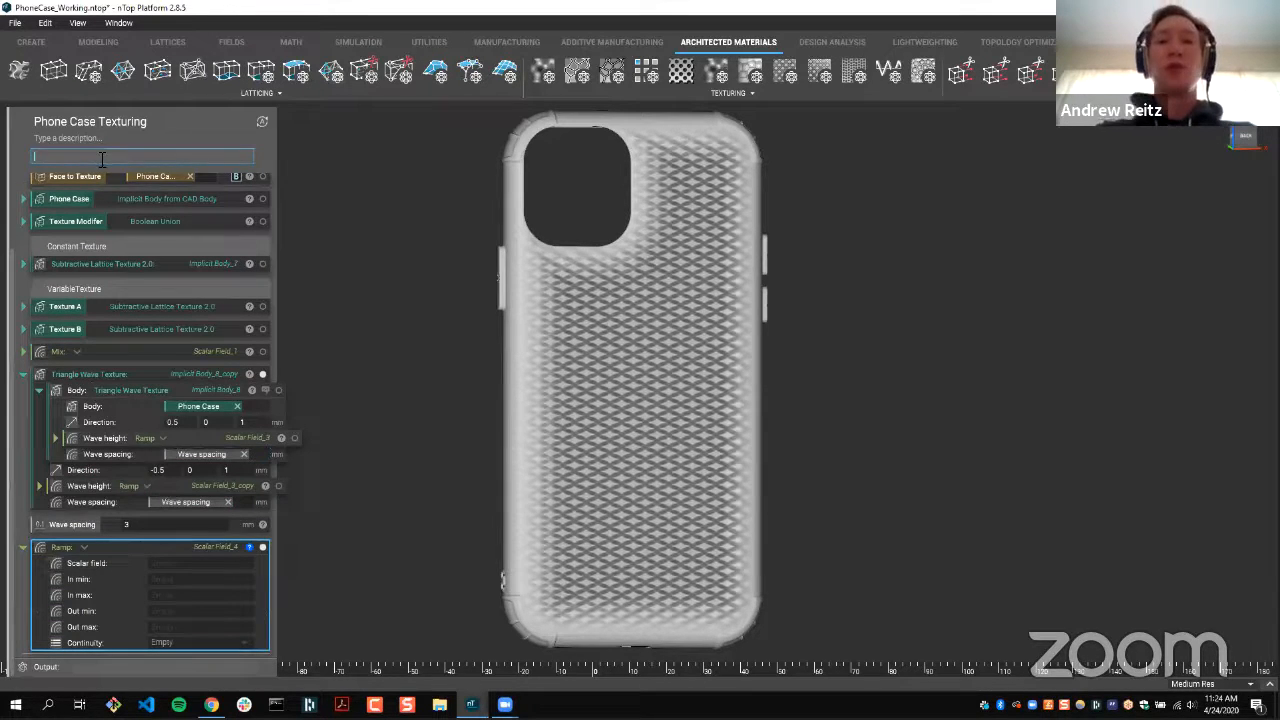
- Add a Point variable and move it outward from the center of the case back to about -33.3 mm in Y
{"action": "type", "text": "point"}
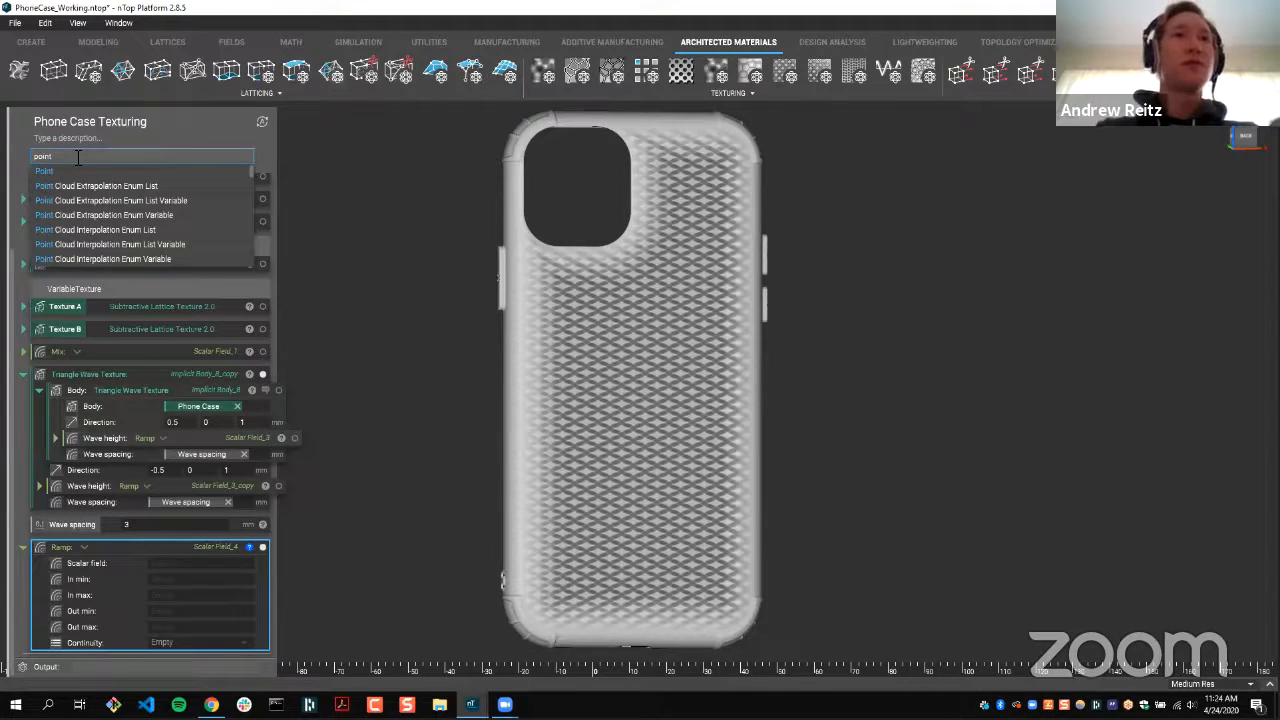
{"action": "type", "text": " var"}
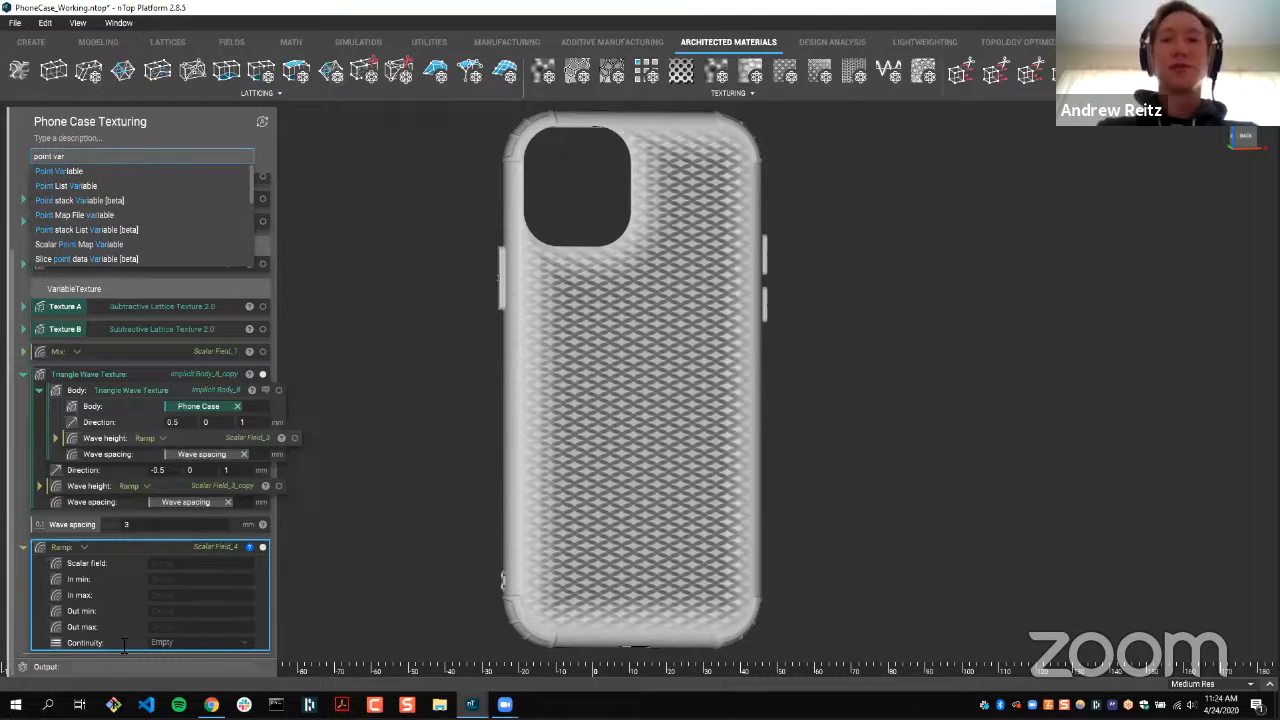
{"action": "key", "text": "Return"}
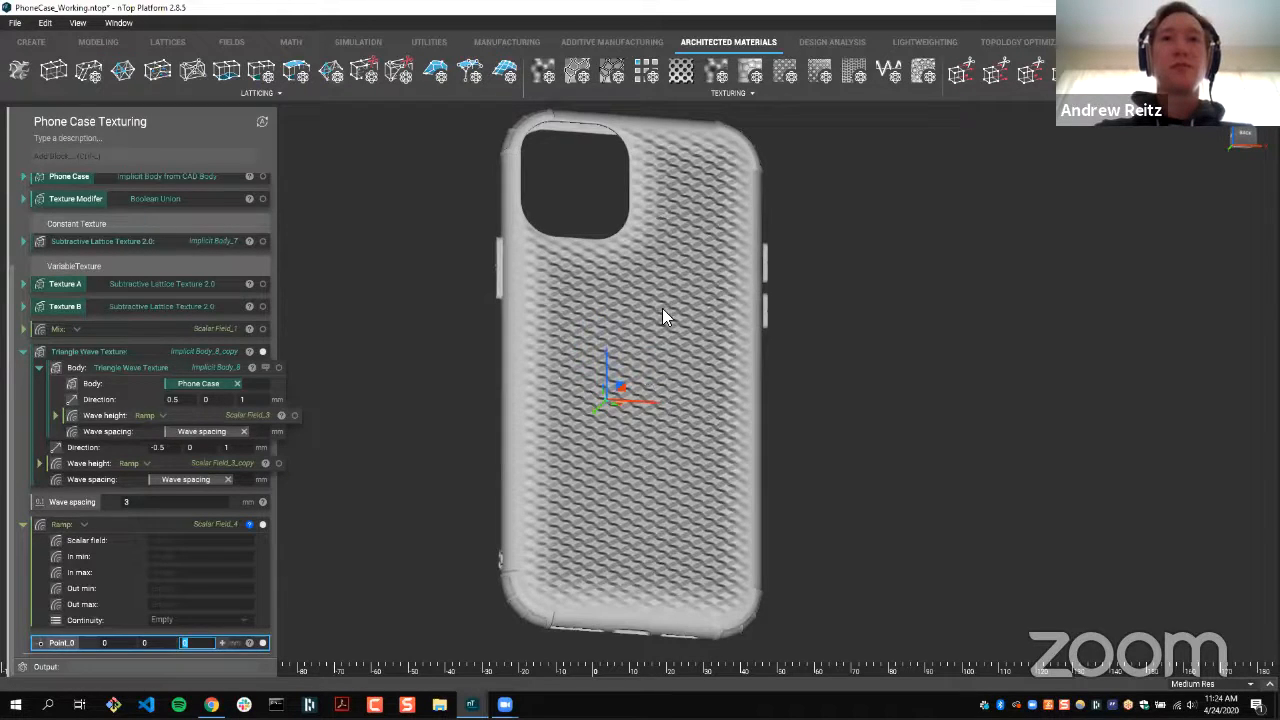
{"action": "right_click_drag", "start_coordinate": [590, 420], "coordinate": [752, 515]}
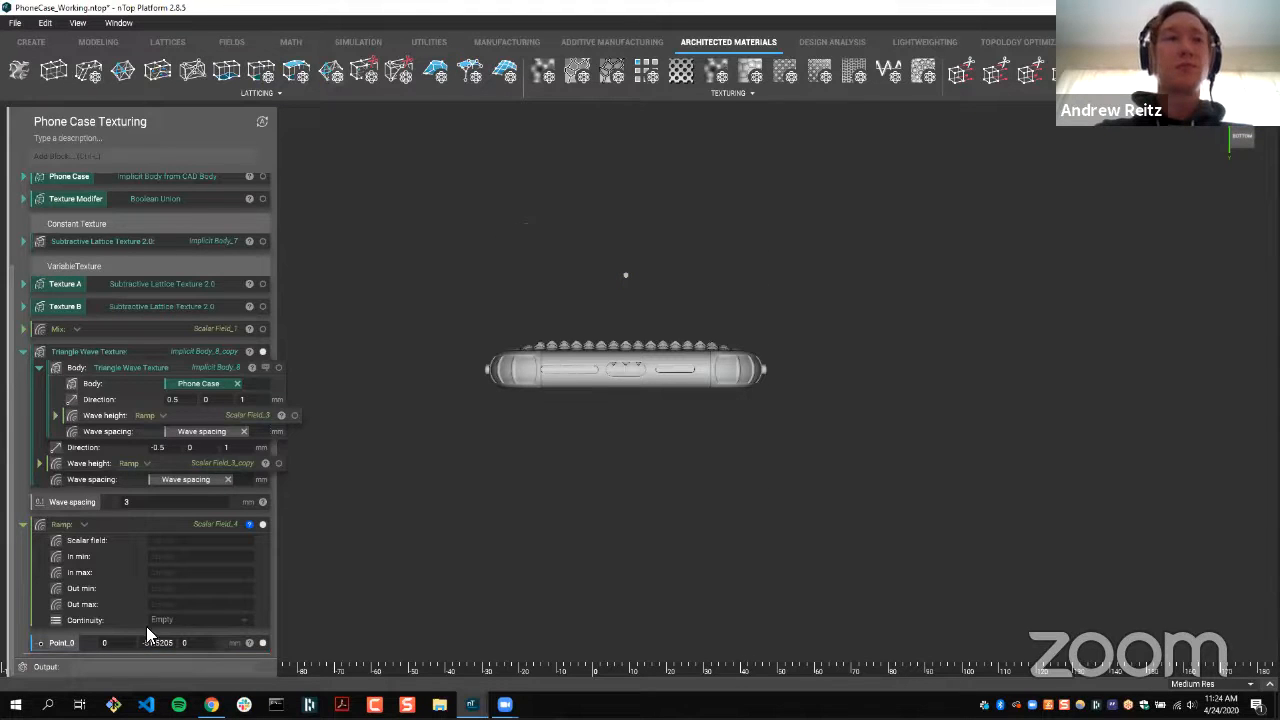
{"action": "left_click", "coordinate": [626, 276]}
{"action": "left_click_drag", "start_coordinate": [628, 357], "coordinate": [631, 380]}
{"action": "left_click", "coordinate": [1128, 151]}
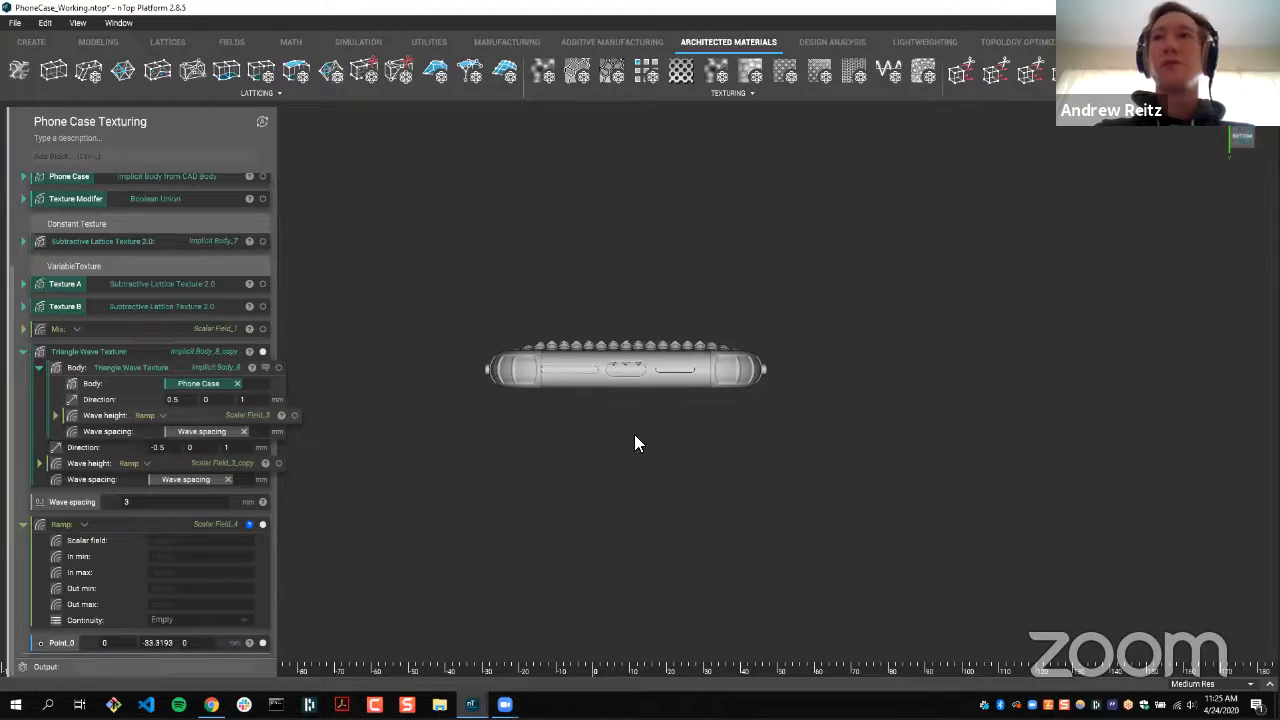
{"action": "left_click", "coordinate": [1230, 135]}
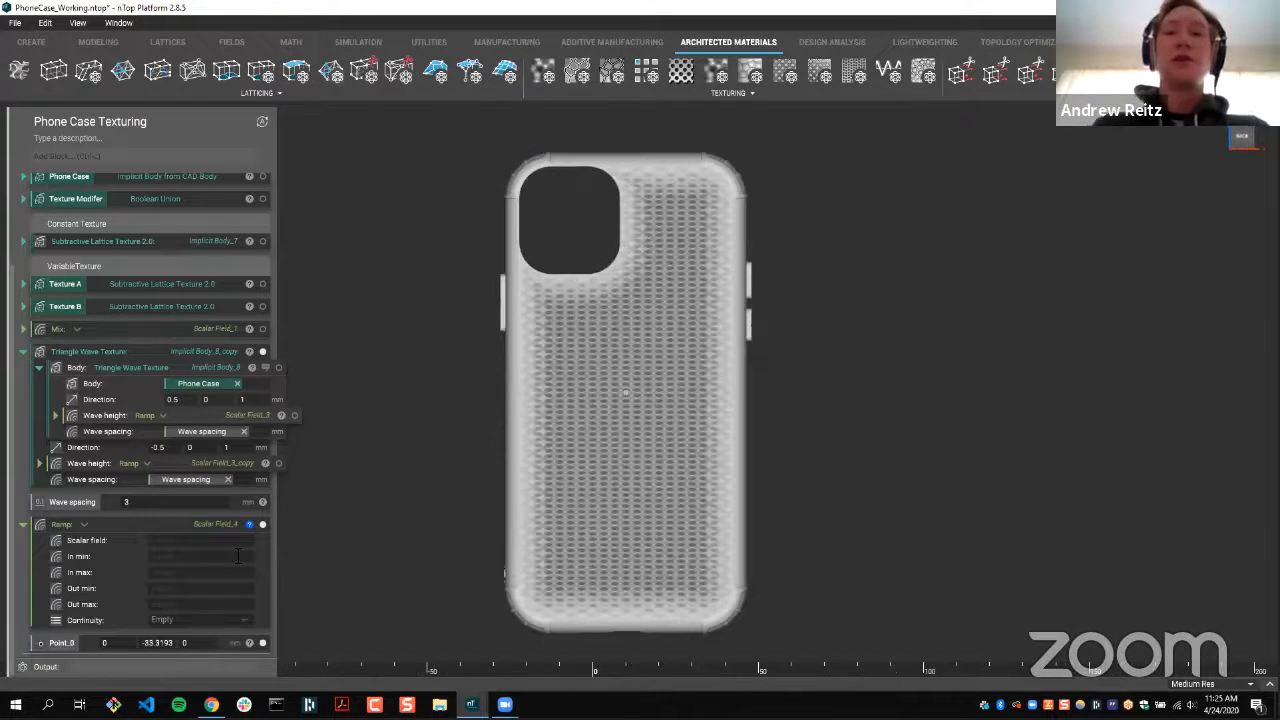
- Use Point_0 as the new Ramp's scalar field, with In min 0 and In max 75
{"action": "left_click", "coordinate": [232, 556]}
{"action": "type", "text": "0"}
{"action": "key", "text": "Tab"}
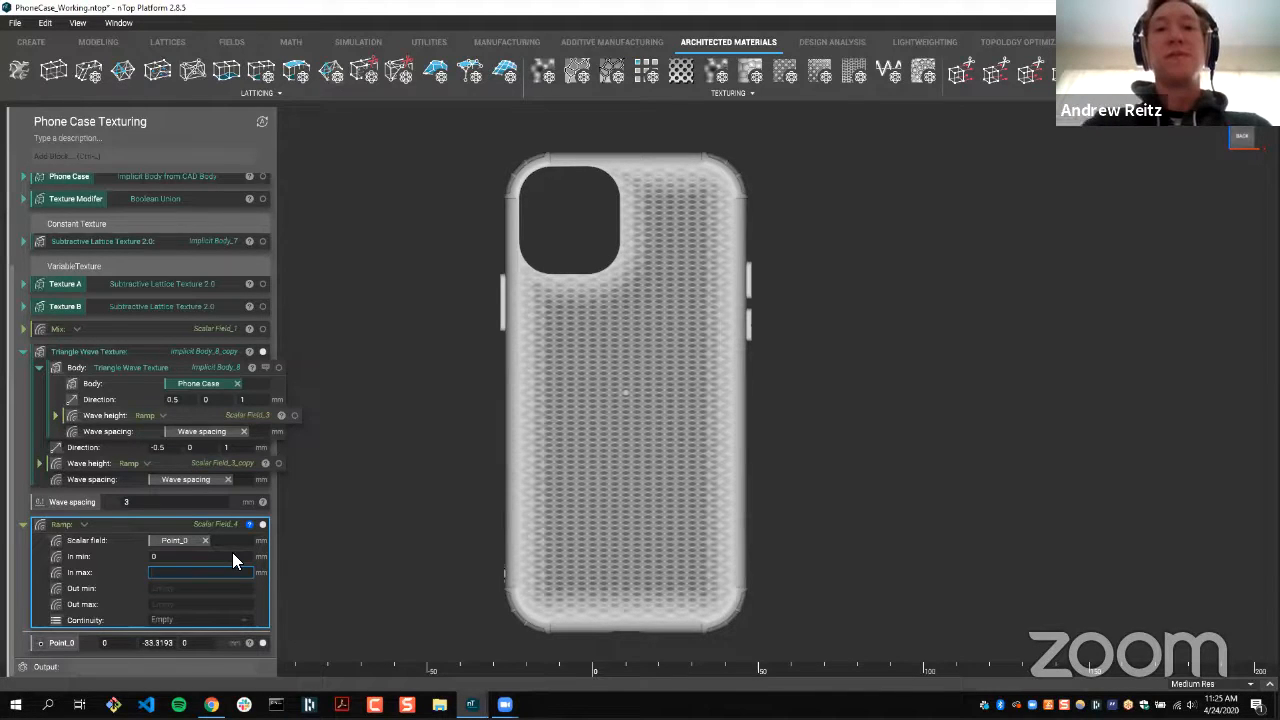
{"action": "type", "text": "75"}
{"action": "key", "text": "Tab"}
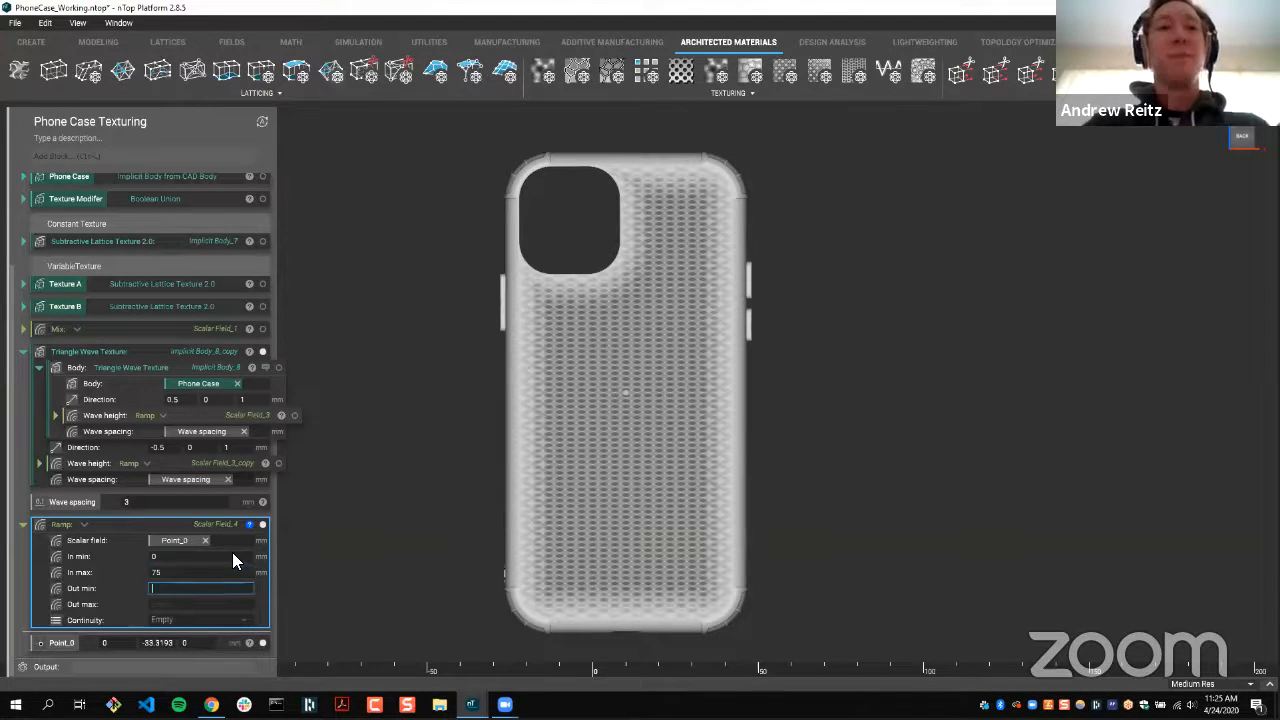
- Set the new Ramp's Out min to 4 mm, Out max to 1 mm and continuity to Geometric (C0)
{"action": "type", "text": "0"}
{"action": "key", "text": "BackSpace"}
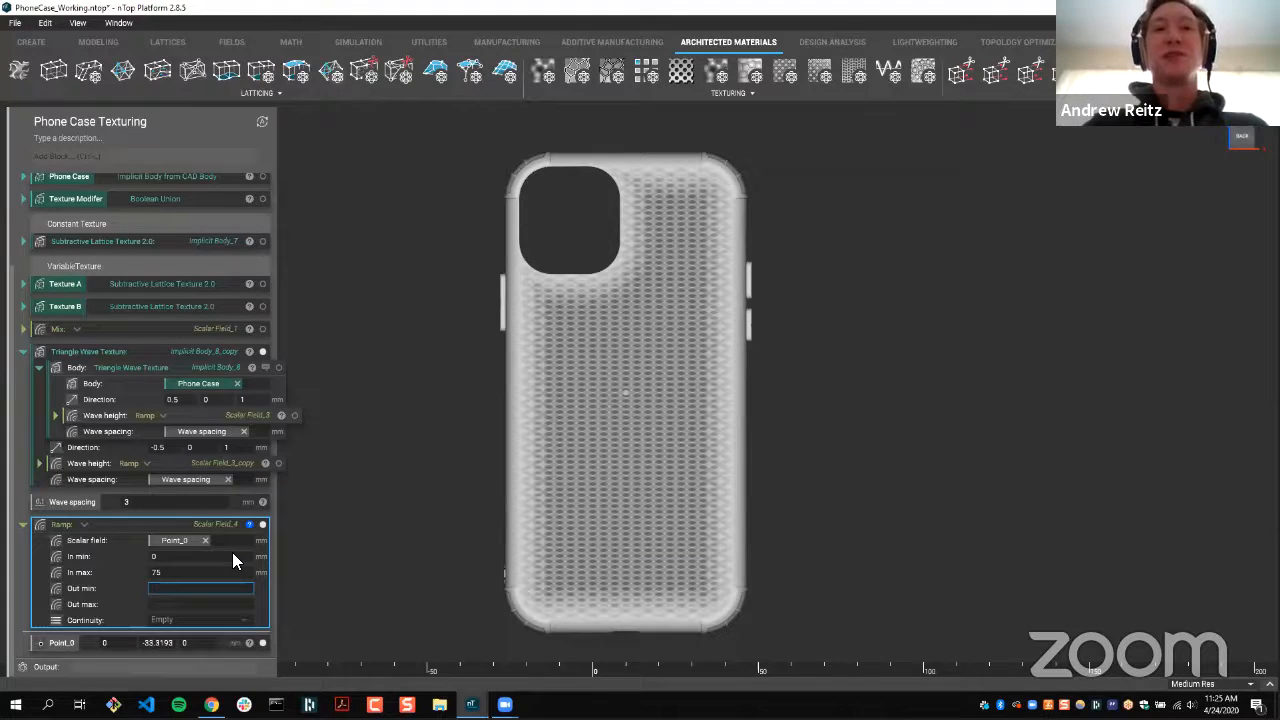
{"action": "type", "text": "3"}
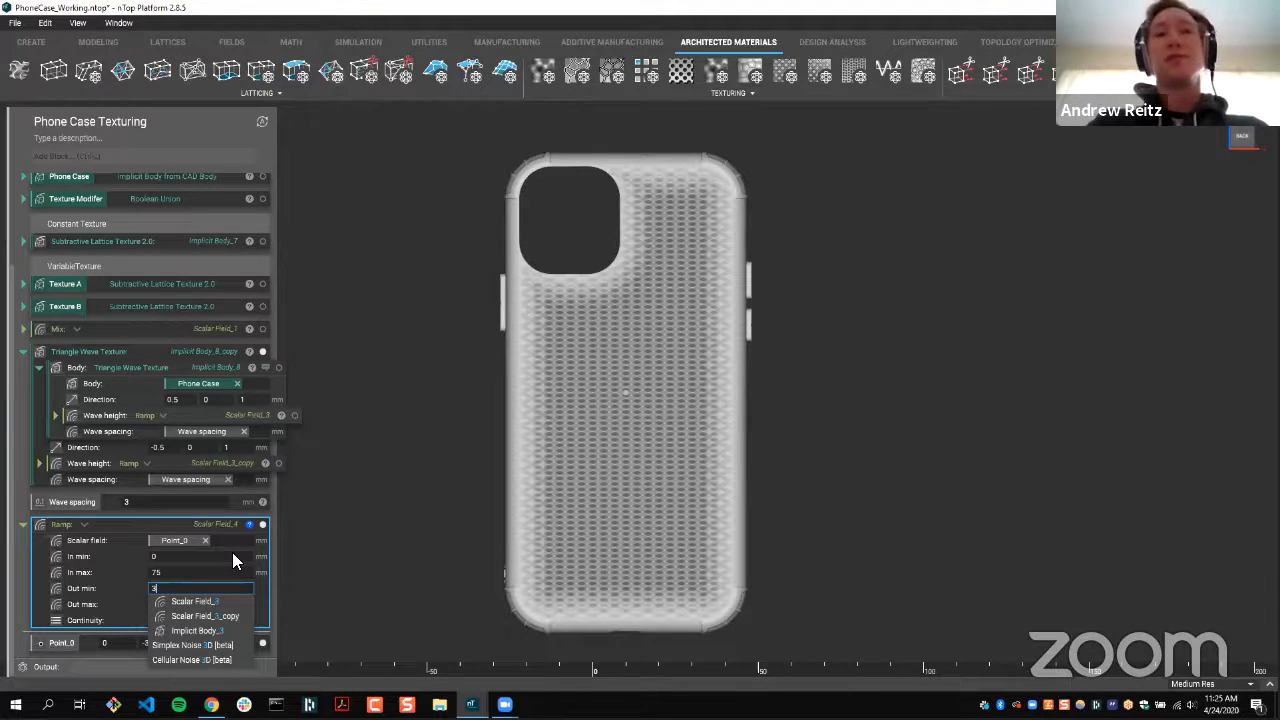
{"action": "key", "text": "BackSpace"}
{"action": "type", "text": "4"}
{"action": "key", "text": "Tab"}
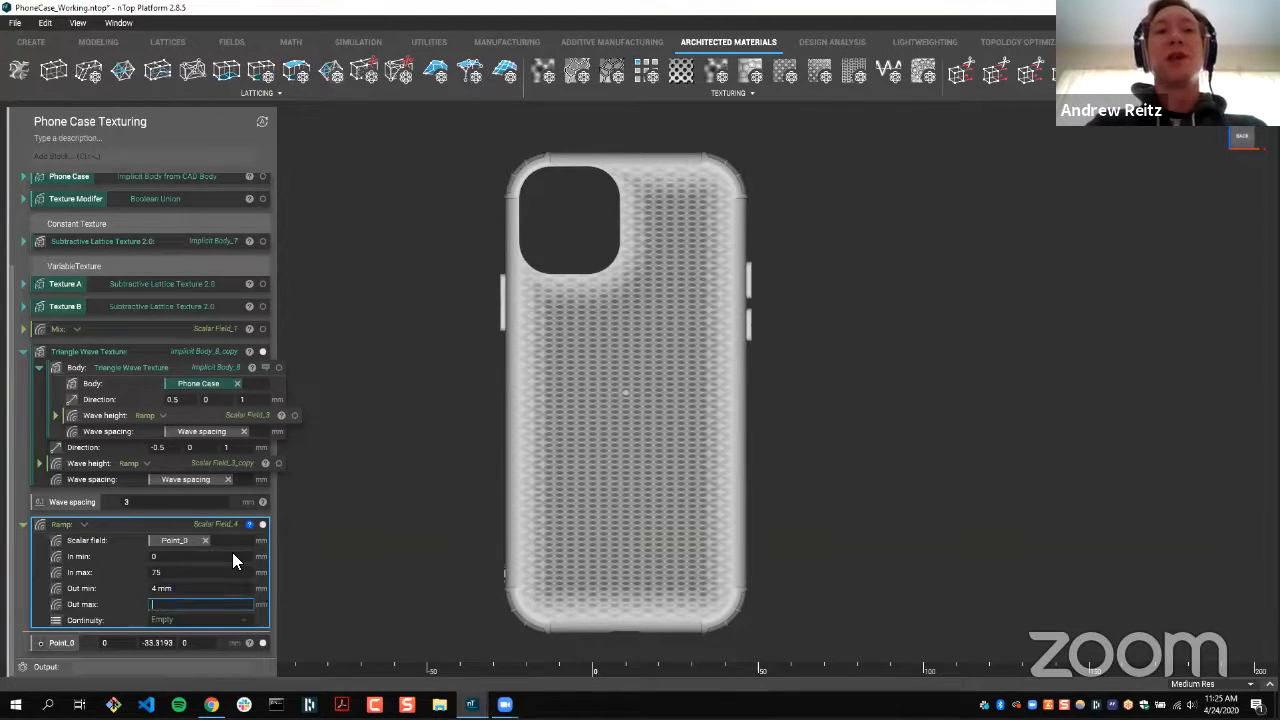
{"action": "type", "text": "1"}
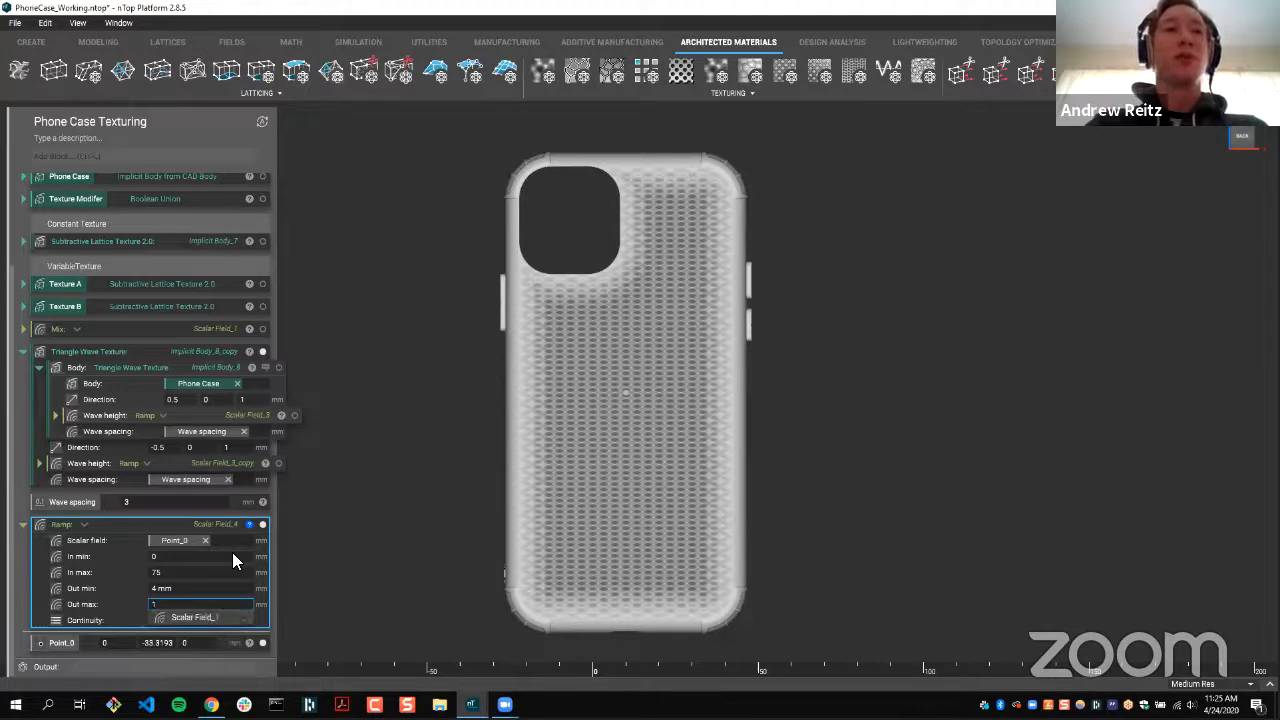
{"action": "key", "text": "Tab"}
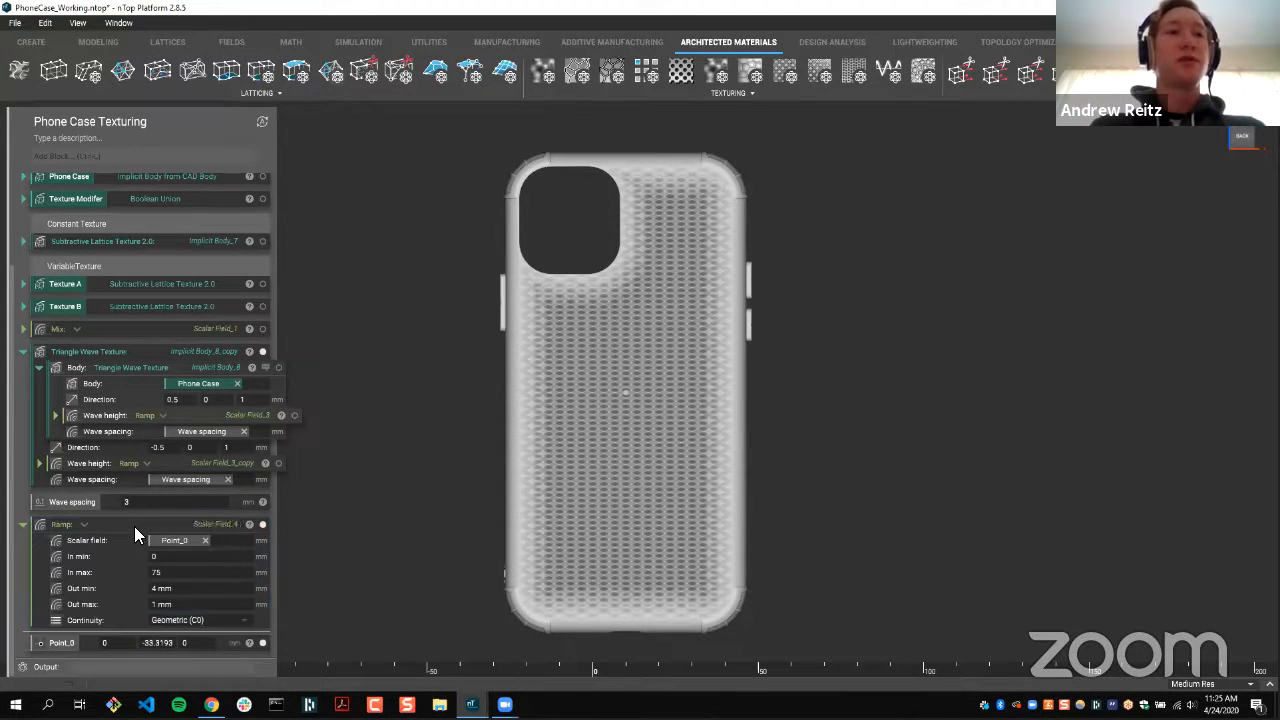
- Make the point-driven Ramp a variable named Wave Spacing Modifier and collapse its block
{"action": "right_click", "coordinate": [134, 526]}
{"action": "left_click", "coordinate": [55, 518]}
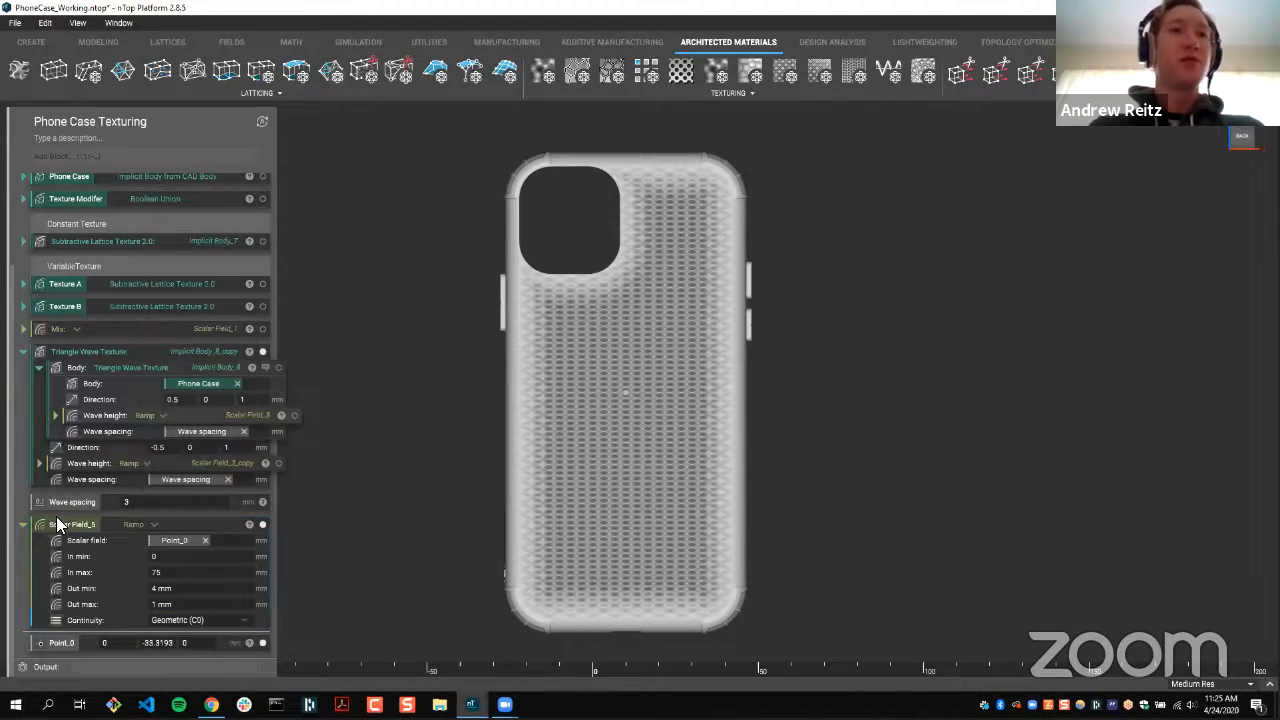
{"action": "left_click", "coordinate": [57, 521]}
{"action": "type", "text": "Wave Spacin"}
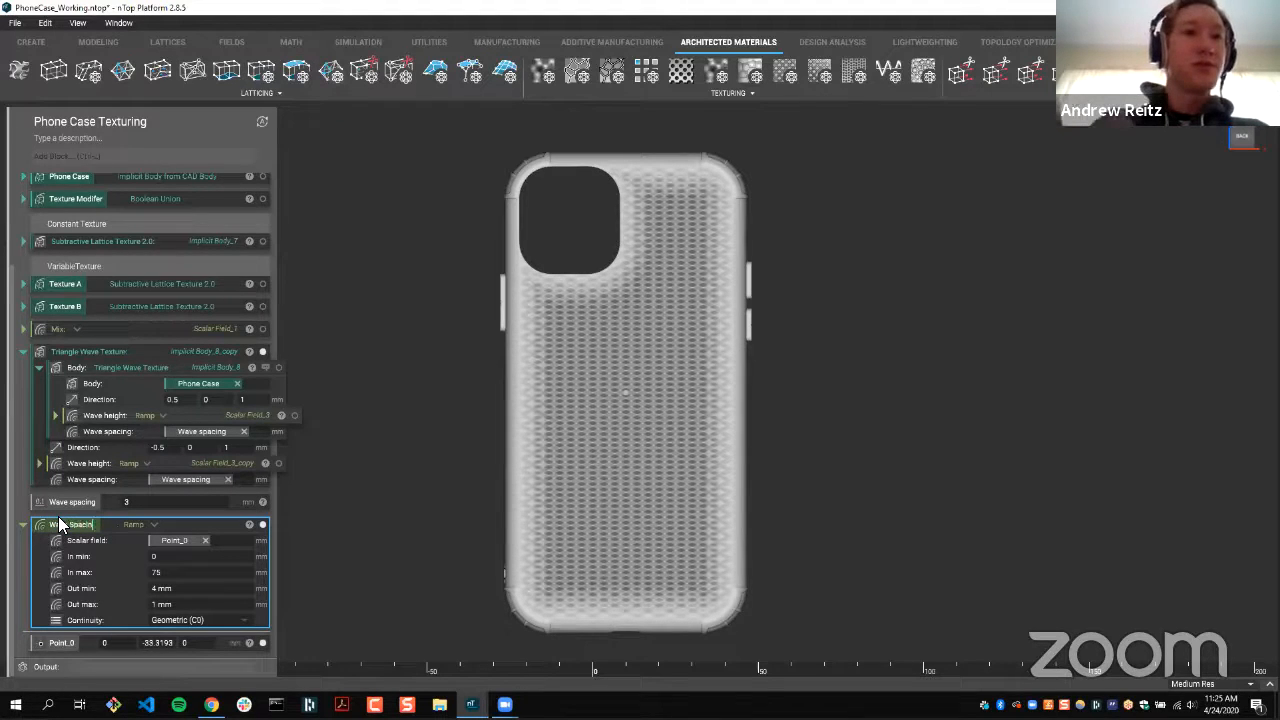
{"action": "type", "text": "g Modifier"}
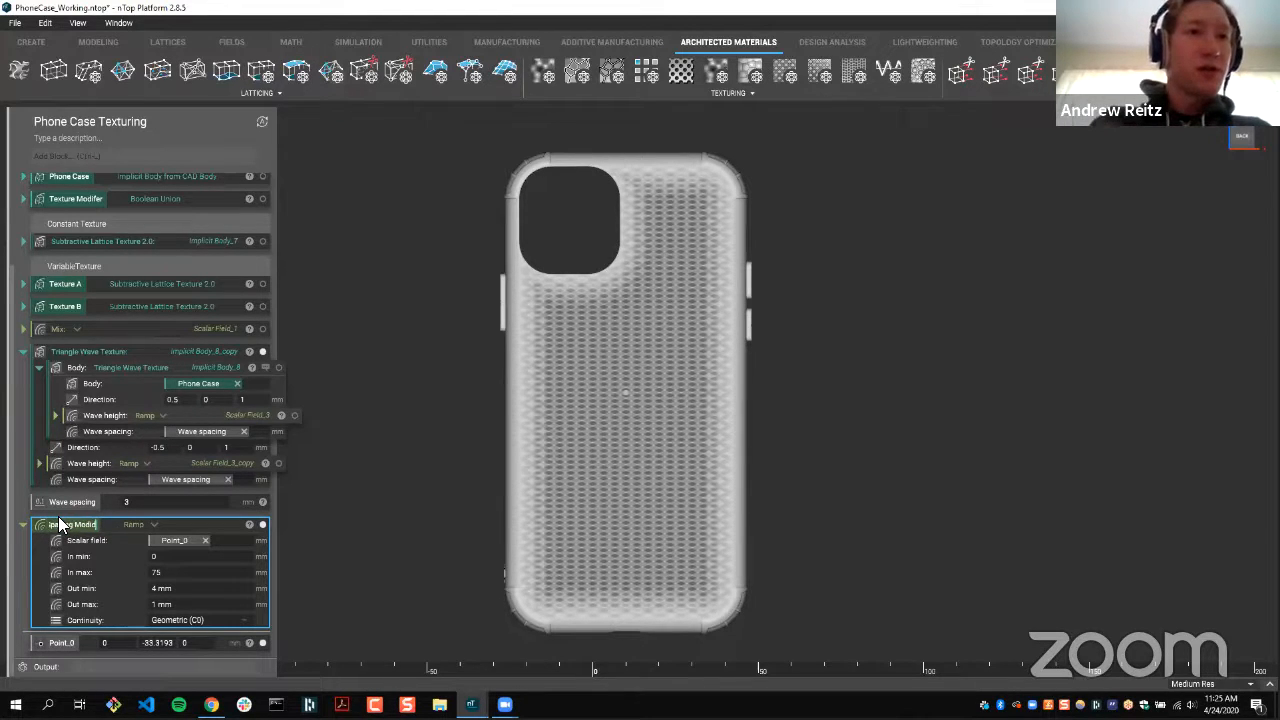
{"action": "key", "text": "Return"}
{"action": "left_click", "coordinate": [23, 526]}
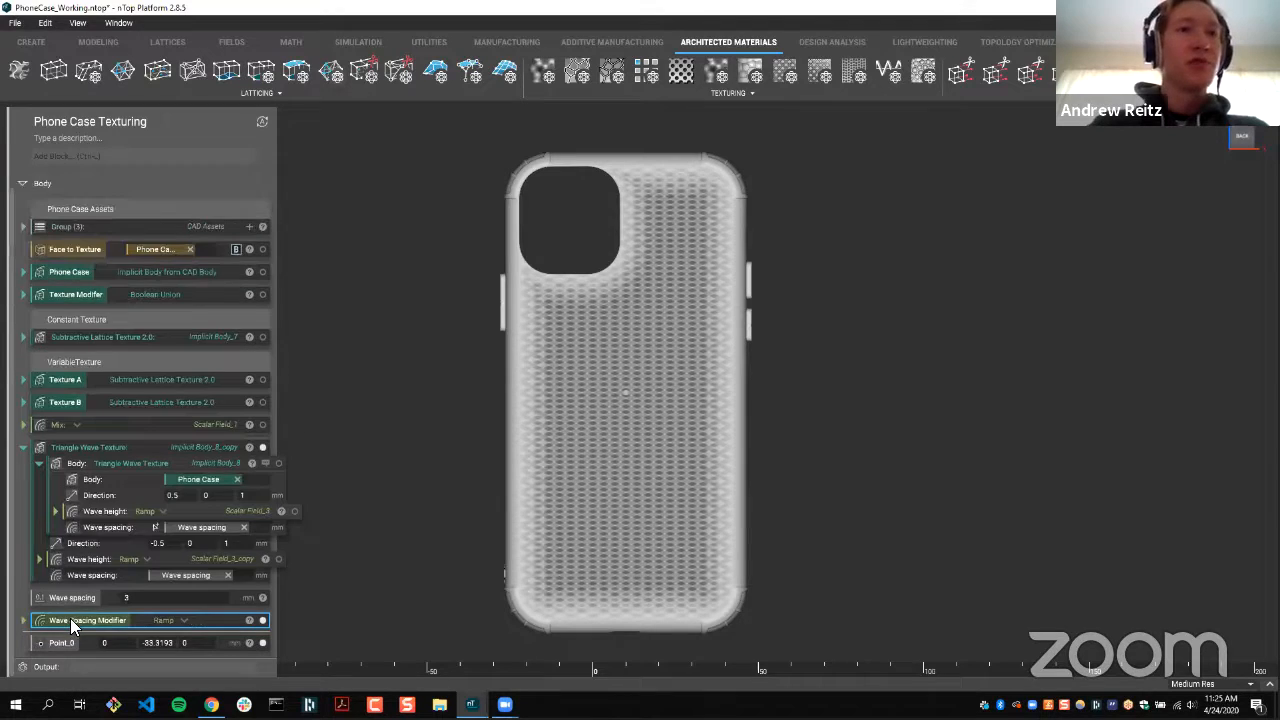
- Replace the constant Wave spacing in both nested Triangle Wave Textures with the Wave Spacing Modifier
{"action": "left_click", "coordinate": [231, 575]}
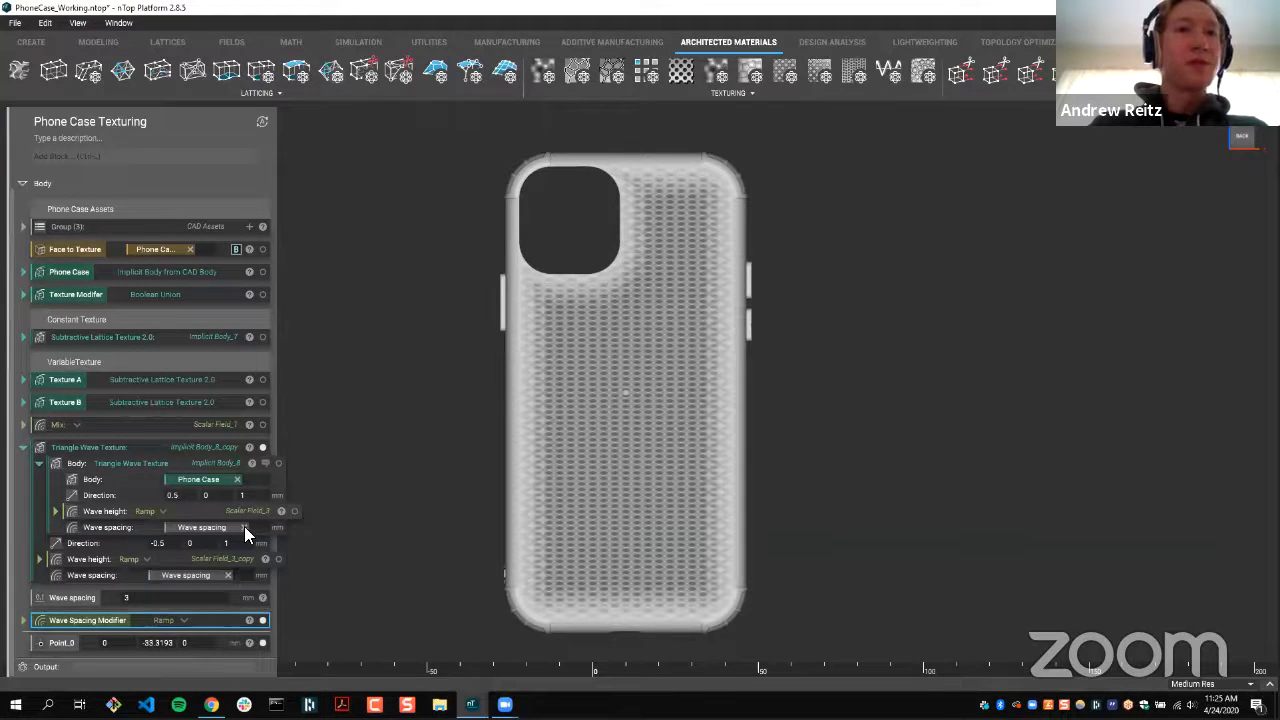
{"action": "left_click", "coordinate": [243, 527]}
{"action": "left_click_drag", "start_coordinate": [64, 620], "coordinate": [220, 528]}
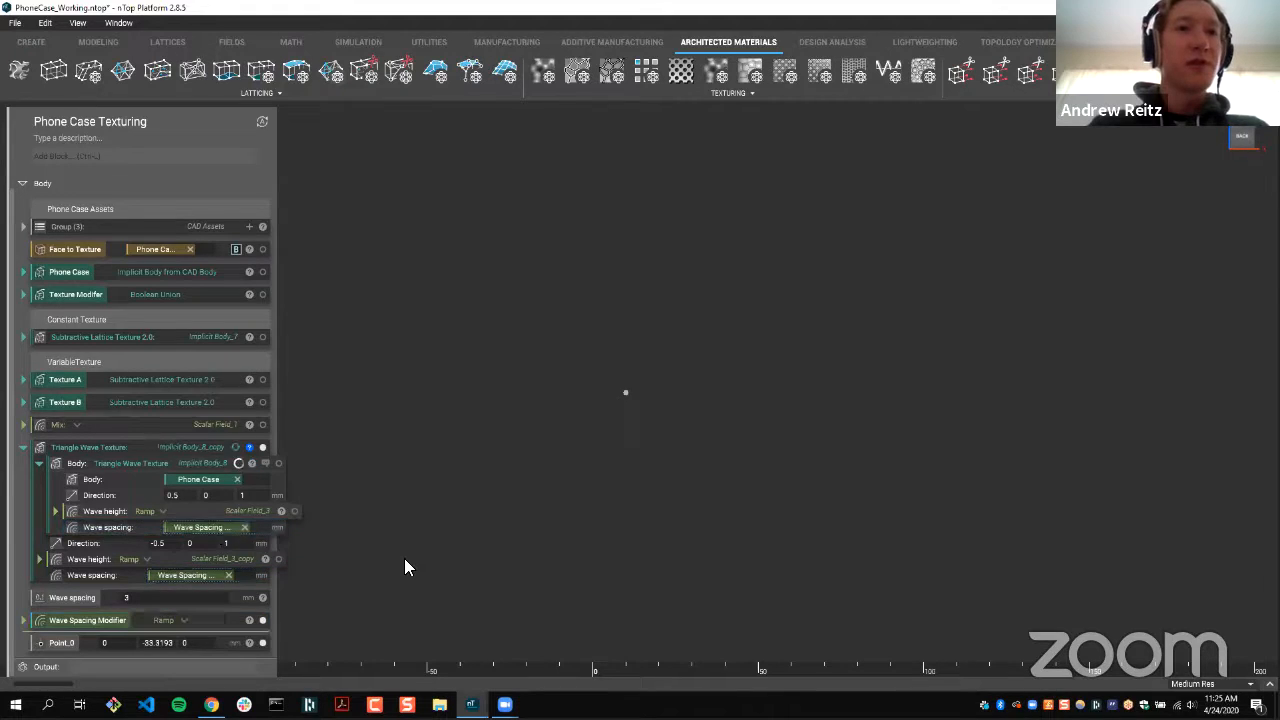
{"action": "left_click", "coordinate": [186, 446]}
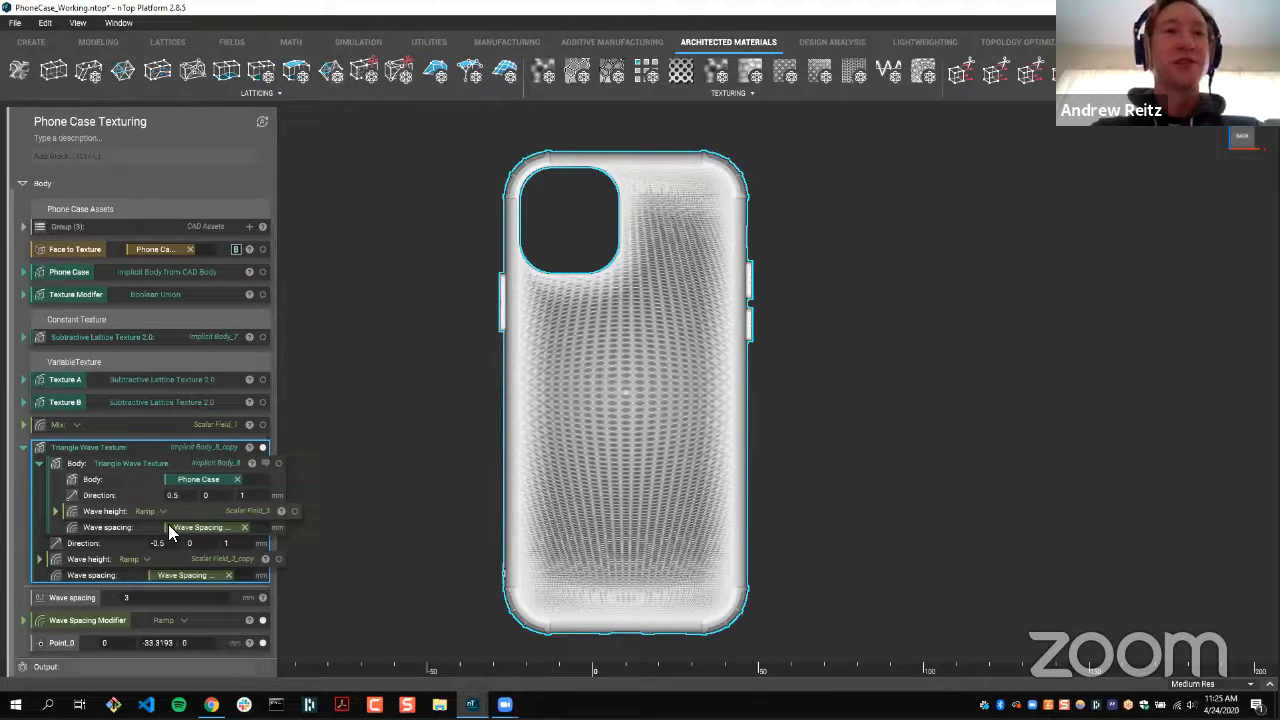
- Set the Wave Spacing Modifier's Out min to 5 mm and Out max to 2 mm
{"action": "left_click", "coordinate": [23, 620]}
{"action": "left_click", "coordinate": [156, 588]}
{"action": "type", "text": "5"}
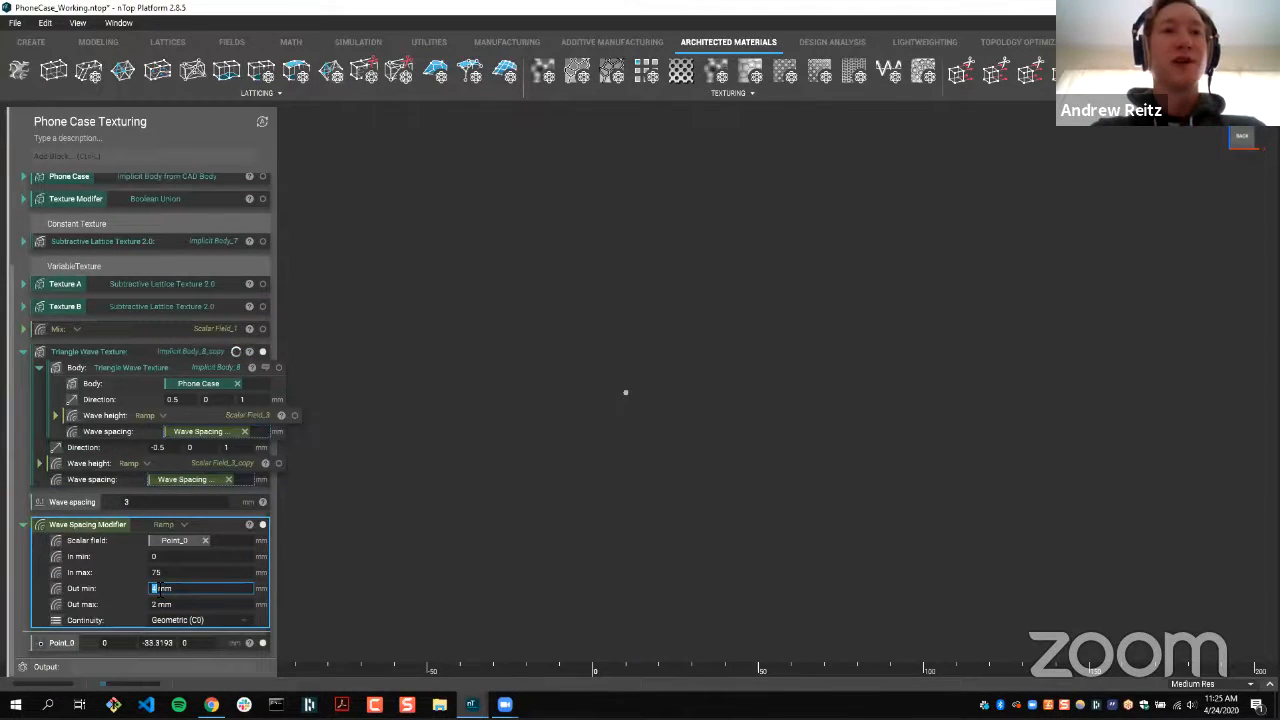
{"action": "left_click", "coordinate": [430, 578]}
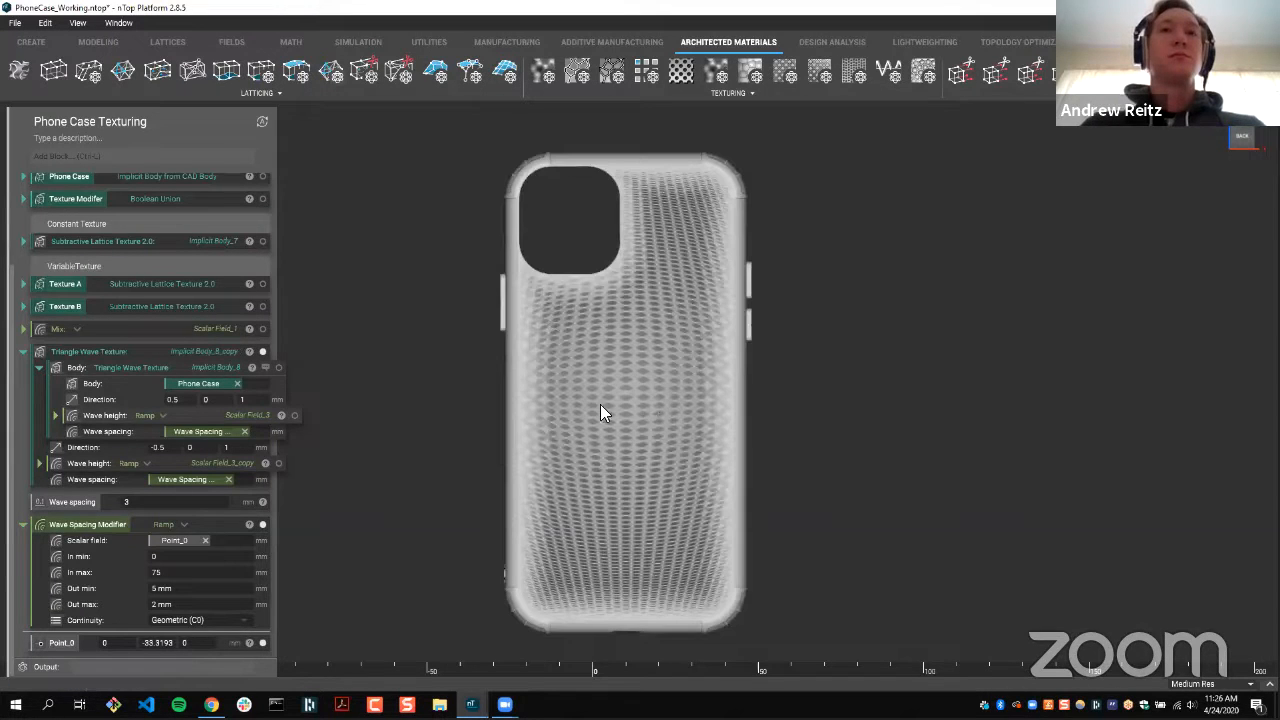
- Examine the variable wave spacing on the case back up close, from tilted angles and as a whole
{"action": "scroll", "coordinate": [686, 390], "scroll_direction": "up", "scroll_amount": 2}
{"action": "middle_click_drag", "start_coordinate": [702, 394], "coordinate": [617, 156]}
{"action": "scroll", "coordinate": [764, 344], "scroll_direction": "up", "scroll_amount": 2}
{"action": "scroll", "coordinate": [510, 213], "scroll_direction": "down", "scroll_amount": 5}
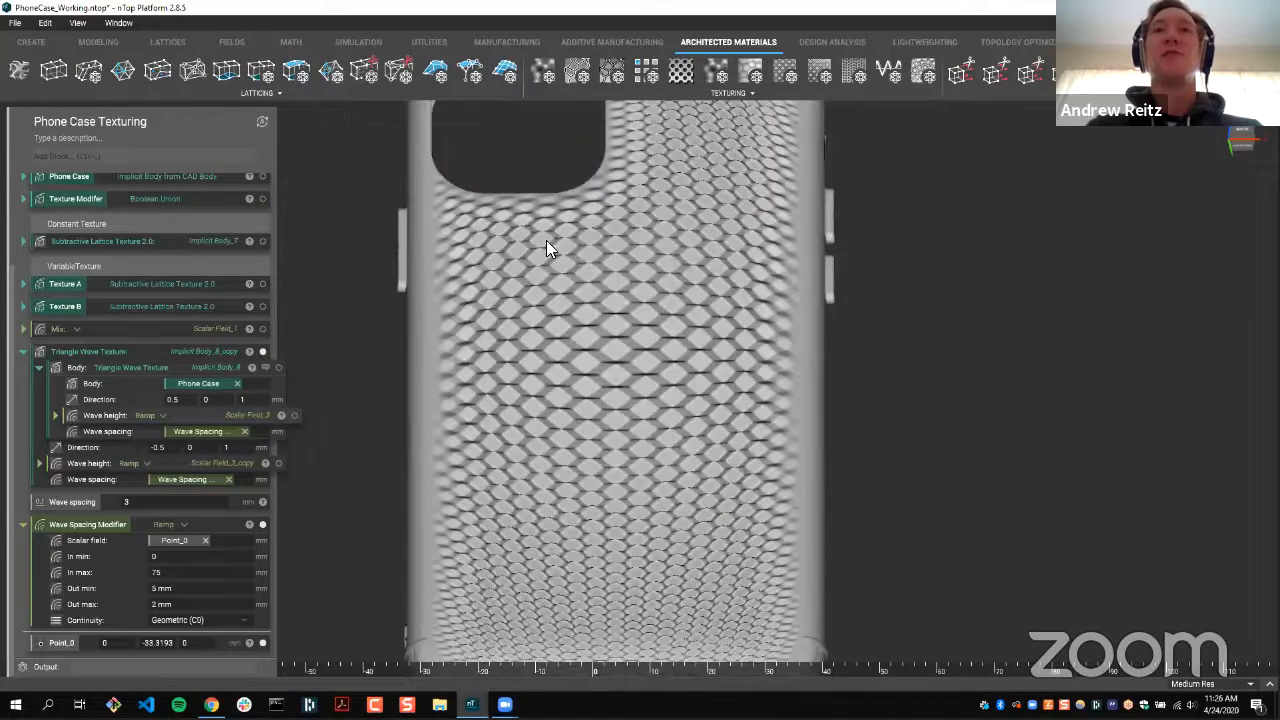
{"action": "mouse_move", "coordinate": [608, 258]}
{"action": "middle_mouse_down"}
{"action": "mouse_move", "coordinate": [650, 202]}
{"action": "mouse_move", "coordinate": [676, 220]}
{"action": "mouse_move", "coordinate": [654, 216]}
{"action": "middle_mouse_up"}
{"action": "mouse_move", "coordinate": [682, 170]}
{"action": "middle_mouse_down"}
{"action": "mouse_move", "coordinate": [674, 206]}
{"action": "mouse_move", "coordinate": [684, 179]}
{"action": "middle_mouse_up"}
{"action": "scroll", "coordinate": [668, 178], "scroll_direction": "down", "scroll_amount": 2}
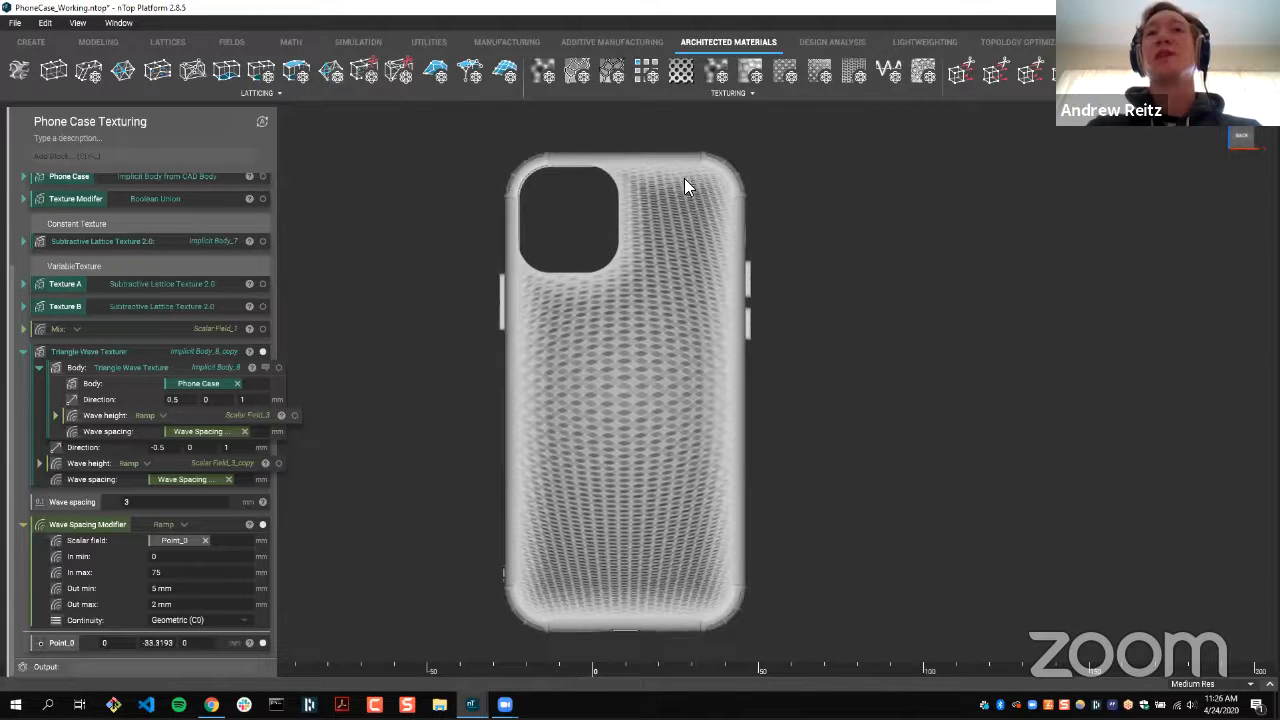
{"action": "middle_click_drag", "start_coordinate": [924, 374], "coordinate": [916, 380]}
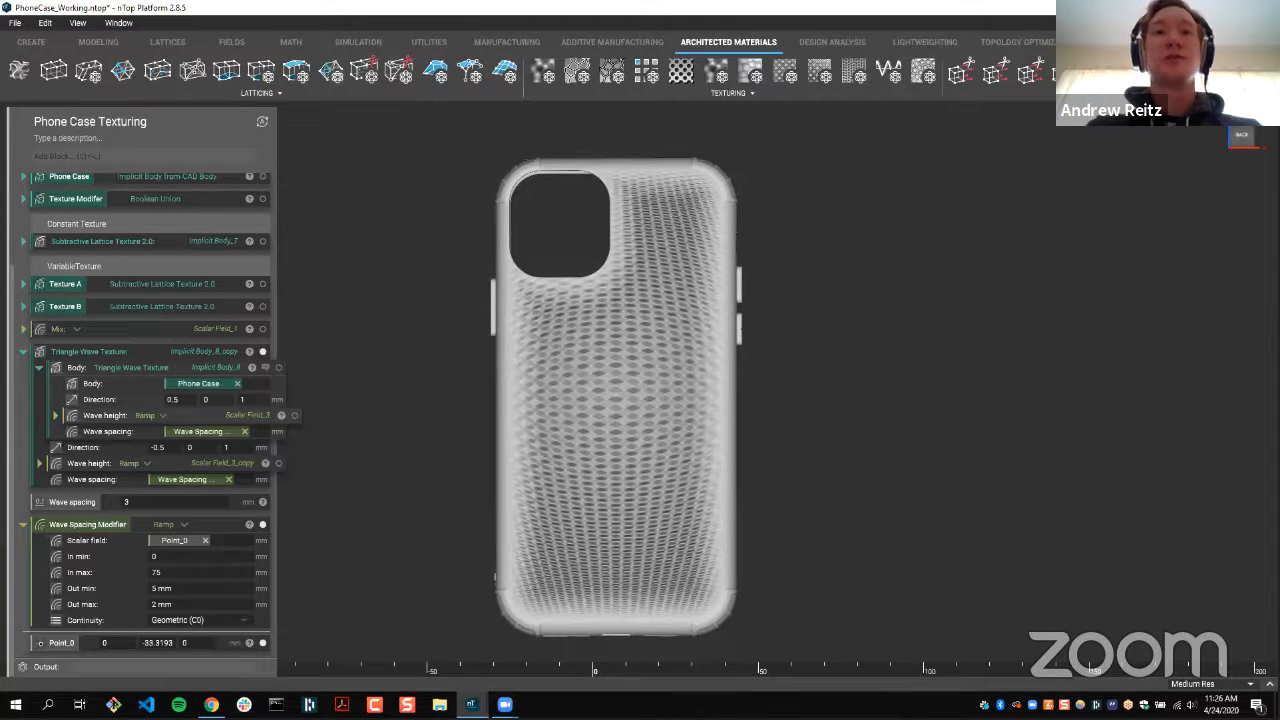
- Switch to the PhoneCase_Final file and view the blue and pink textured cases side by side
{"action": "left_click", "coordinate": [472, 705]}
{"action": "left_click", "coordinate": [358, 660]}
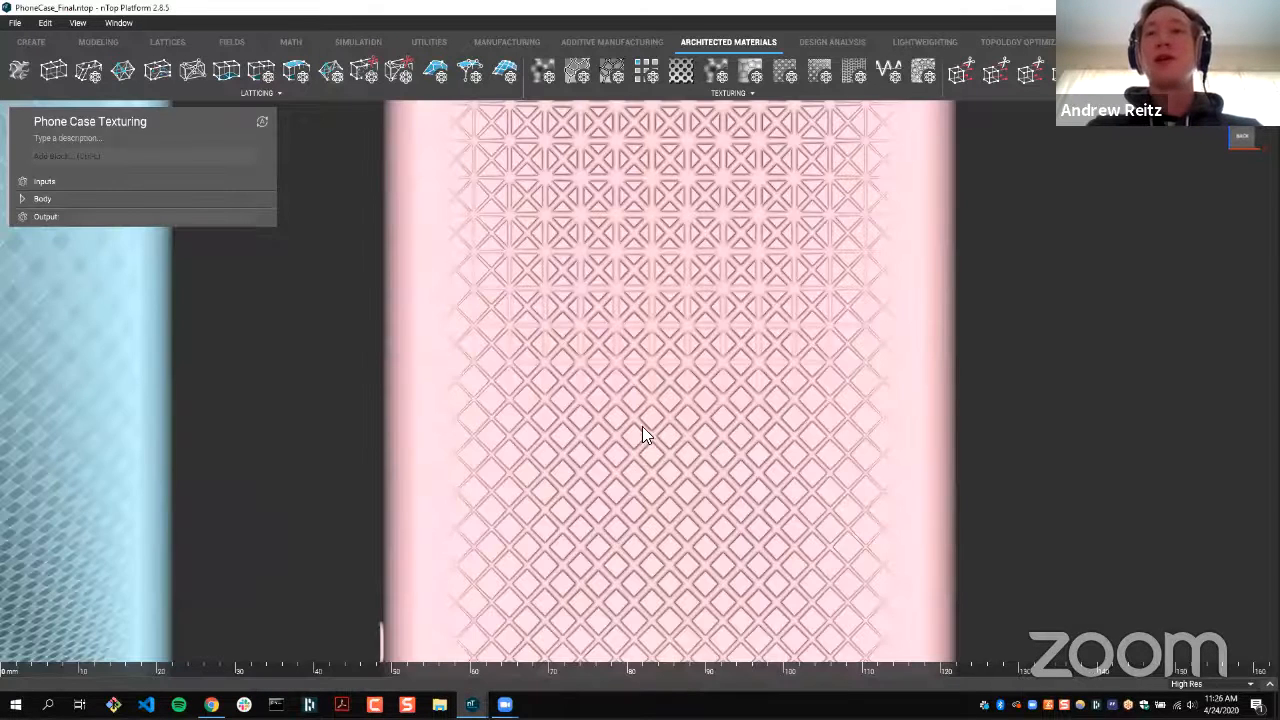
{"action": "scroll", "coordinate": [660, 430], "scroll_direction": "down", "scroll_amount": 5}
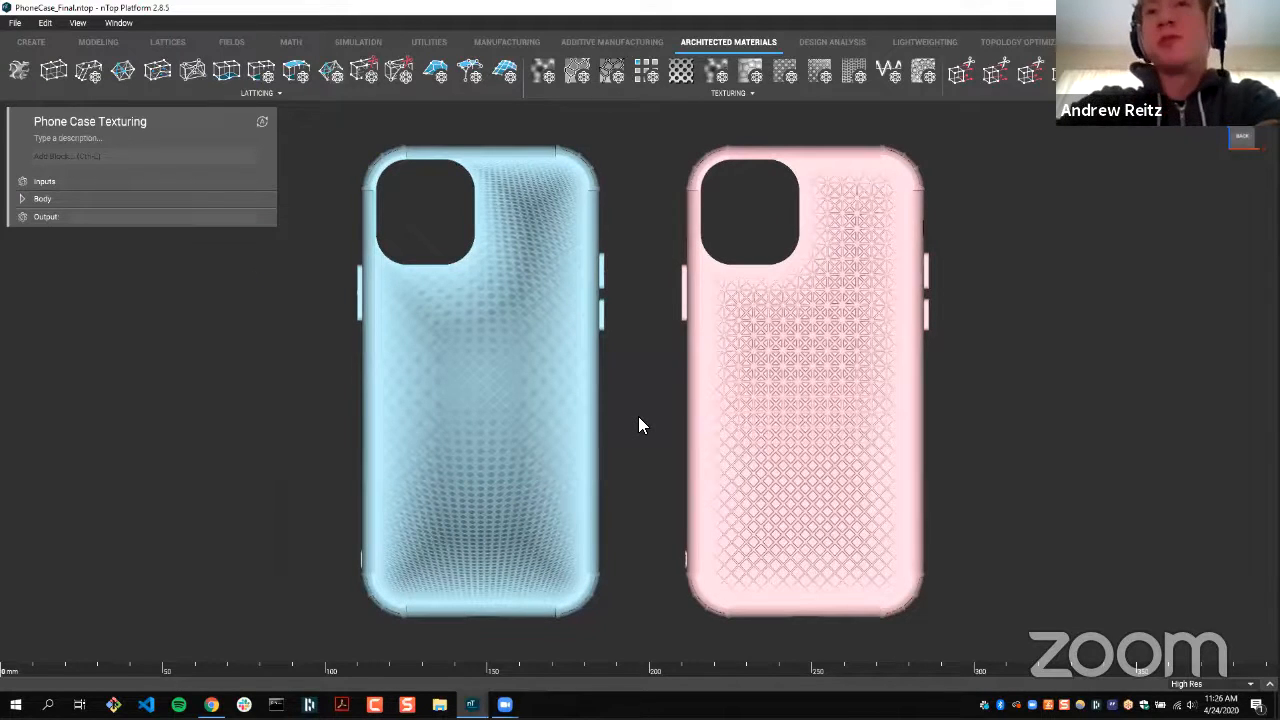
{"action": "scroll", "coordinate": [638, 416], "scroll_direction": "up", "scroll_amount": 1}
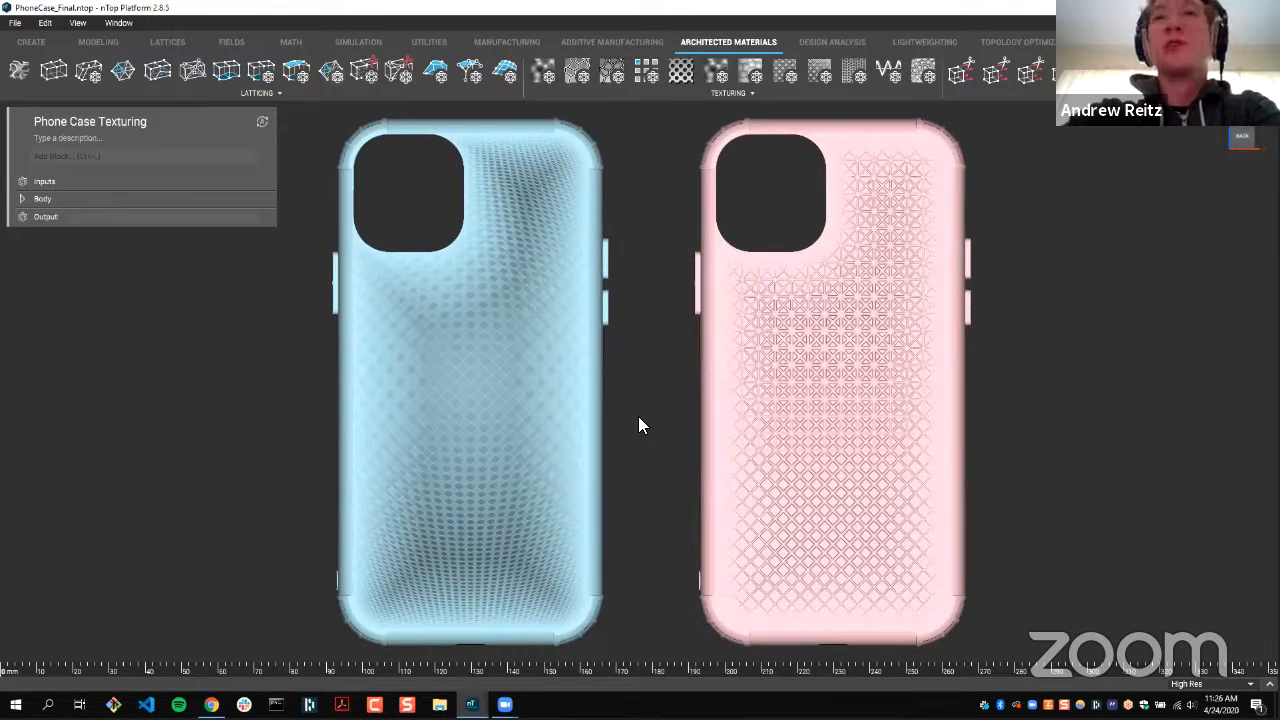